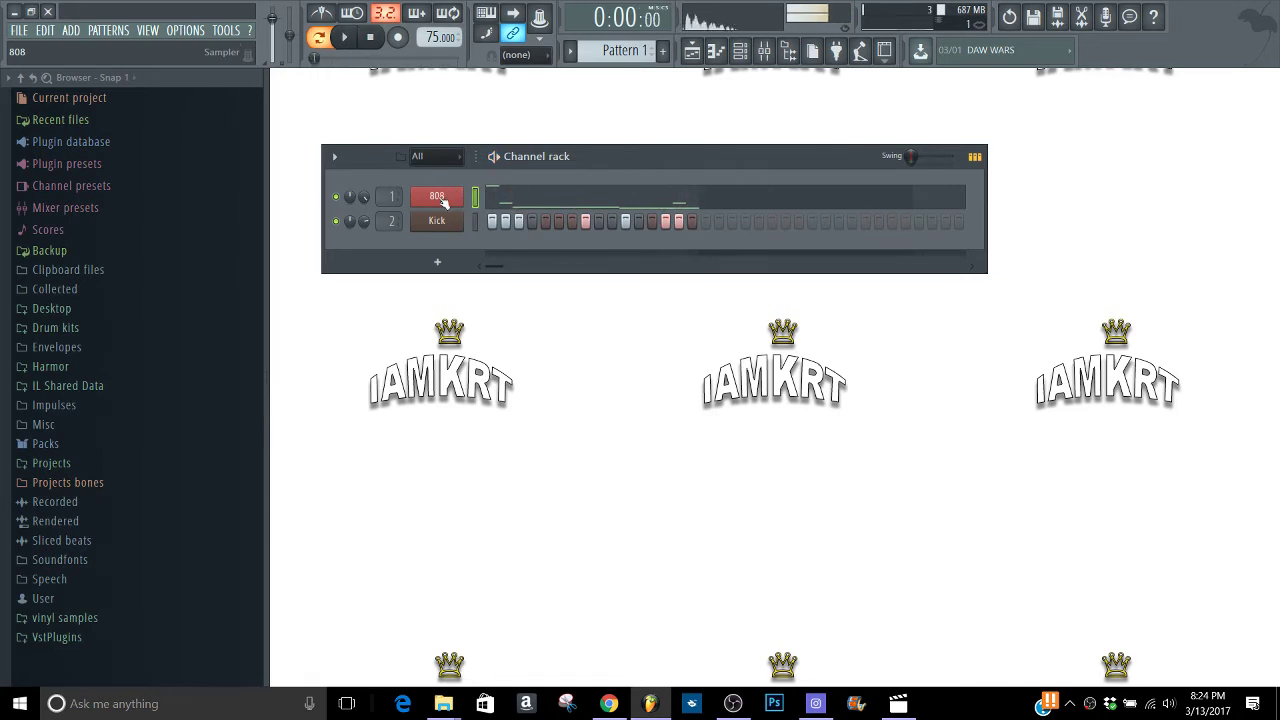
- Open the 808 channel's sampler settings and audition its waveform and several notes on the preview keyboard
key(space)
click(441, 202)
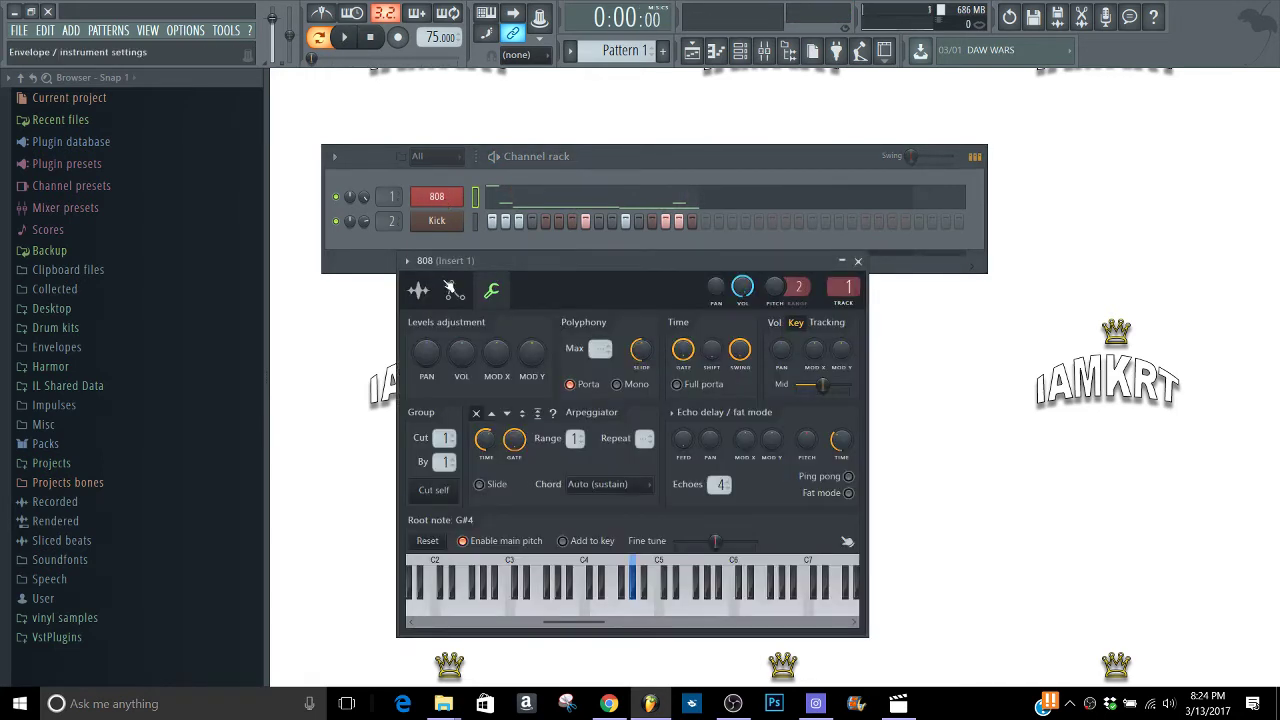
click(419, 292)
click(557, 549)
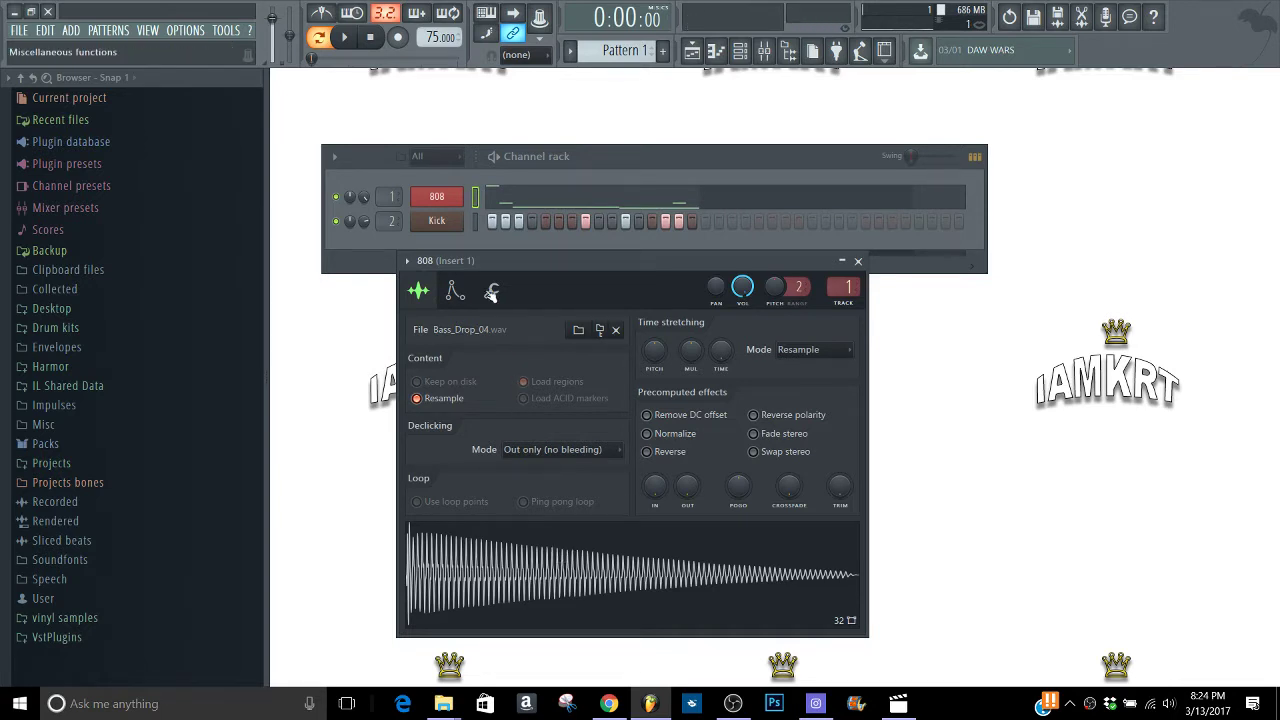
click(492, 290)
click(592, 613)
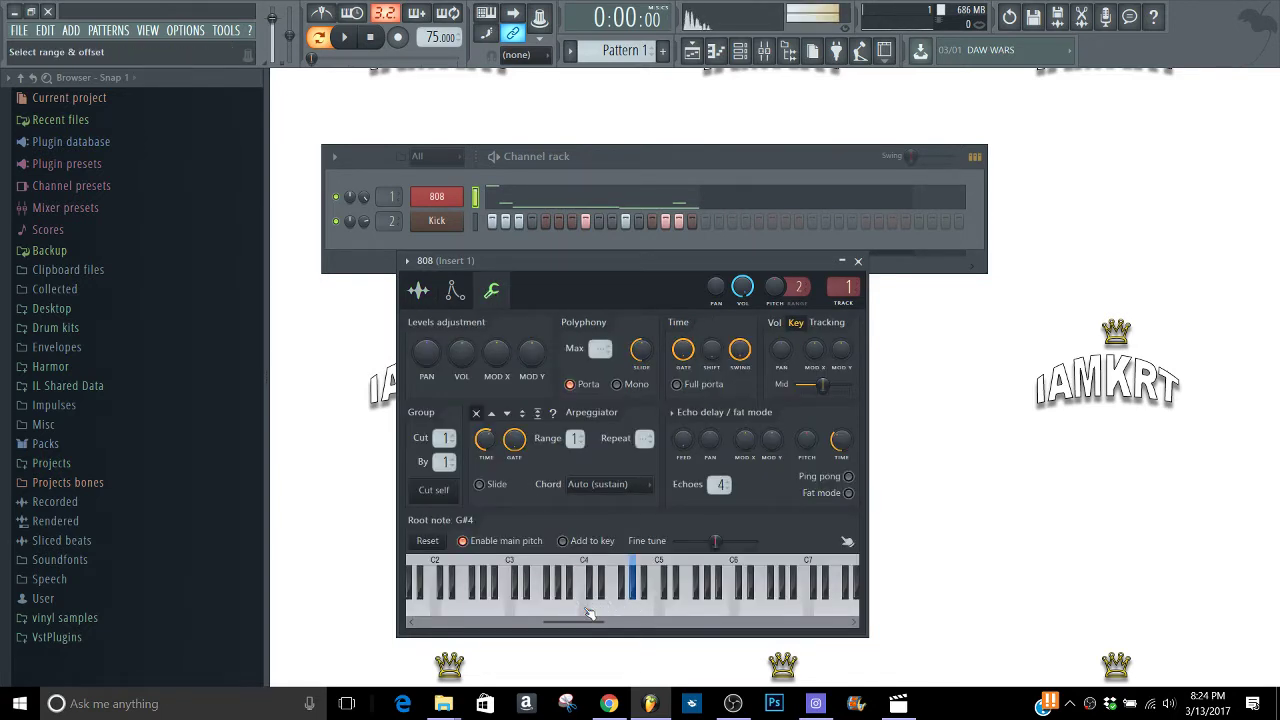
click(665, 617)
- Examine the 808's volume envelope and check the Cut itself option for the channel
click(419, 291)
click(455, 291)
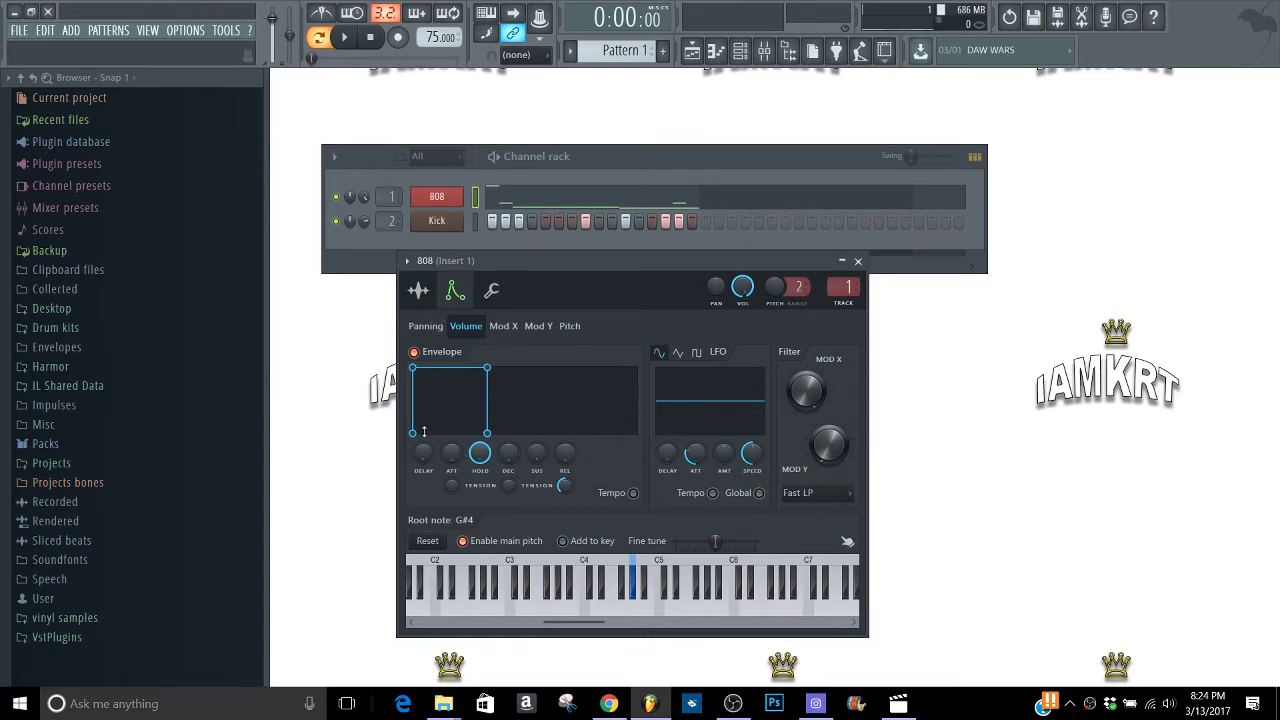
right_click(438, 200)
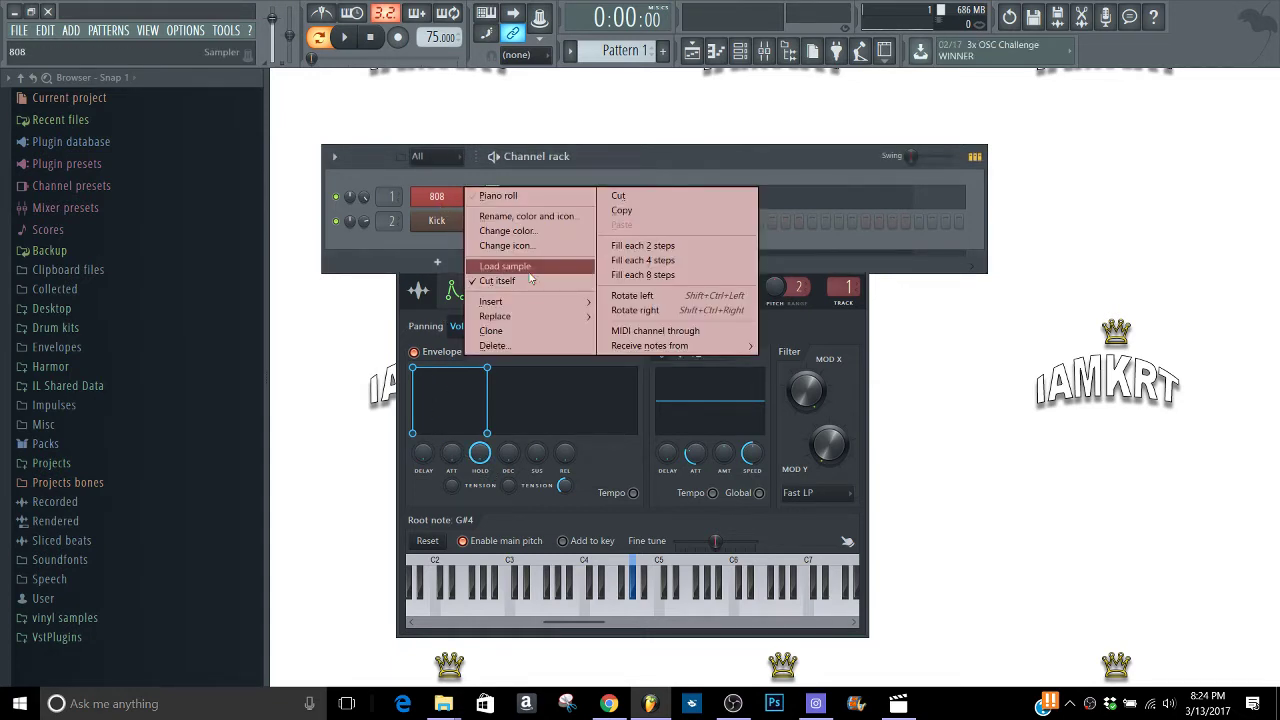
click(400, 333)
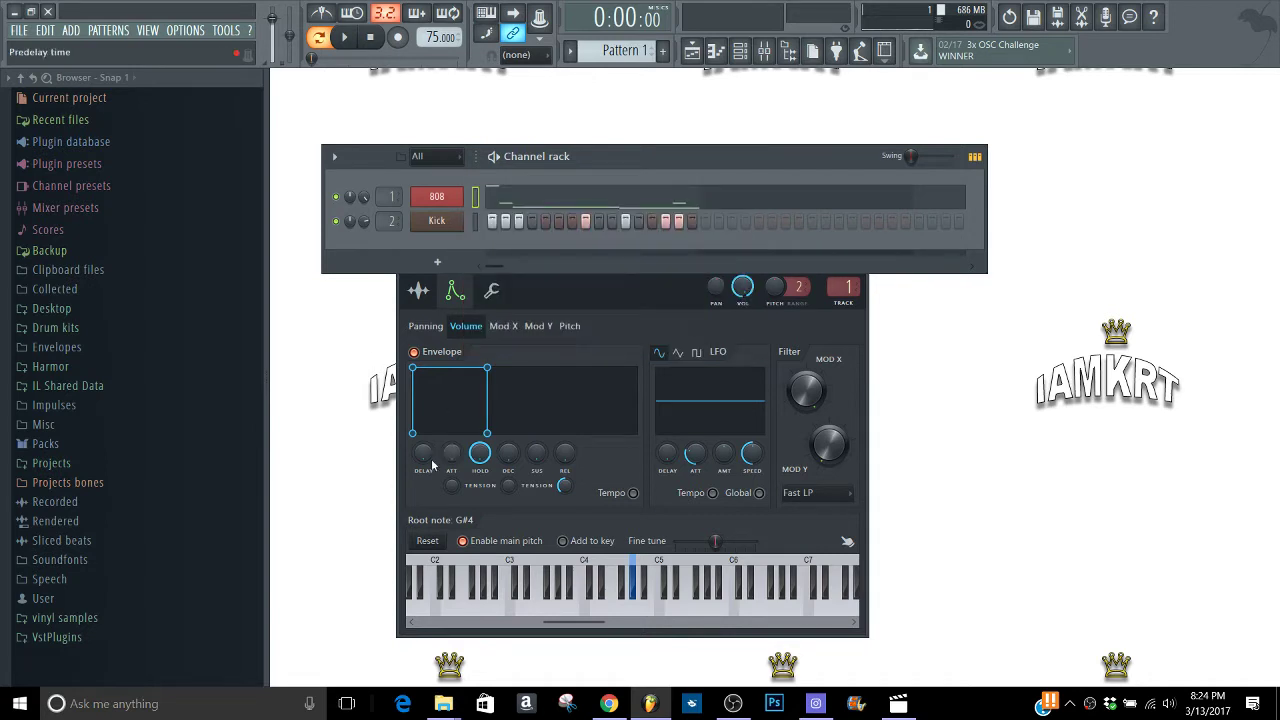
- Reset the 808's volume envelope delay, attack, hold, decay, sustain and release to their defaults
right_click(452, 453)
click(466, 450)
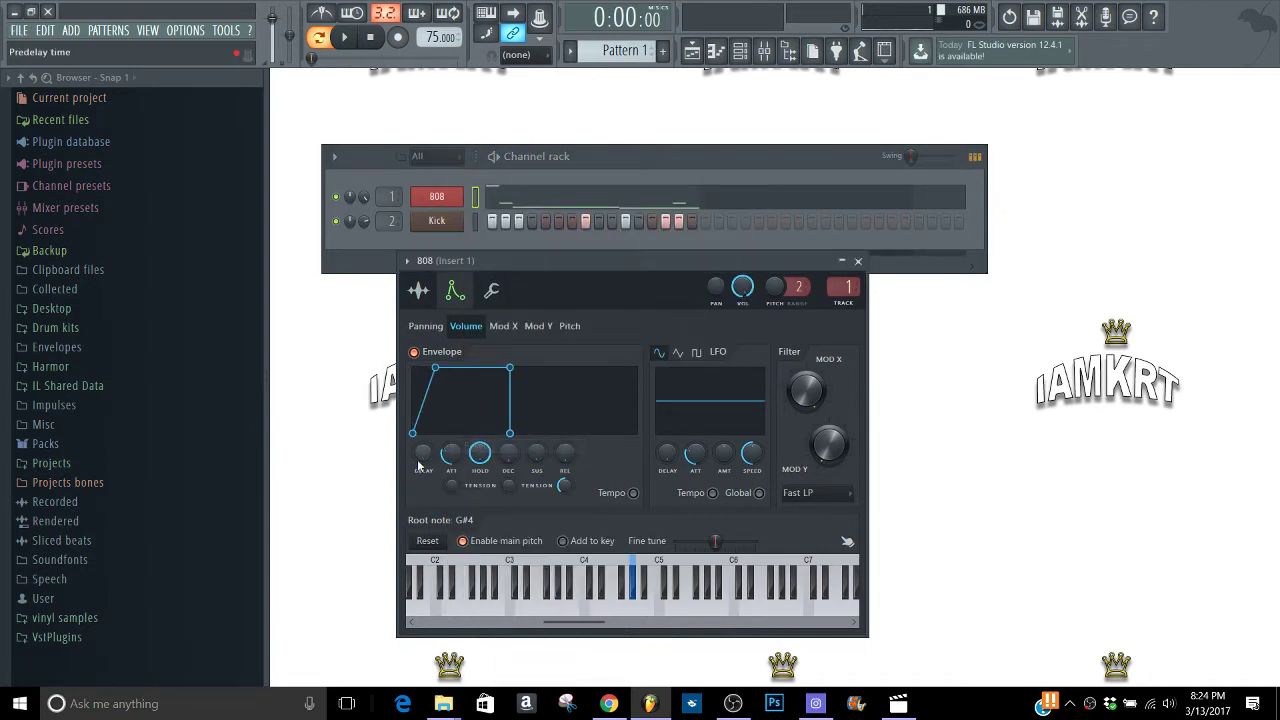
right_click(423, 453)
click(432, 446)
right_click(480, 453)
click(509, 446)
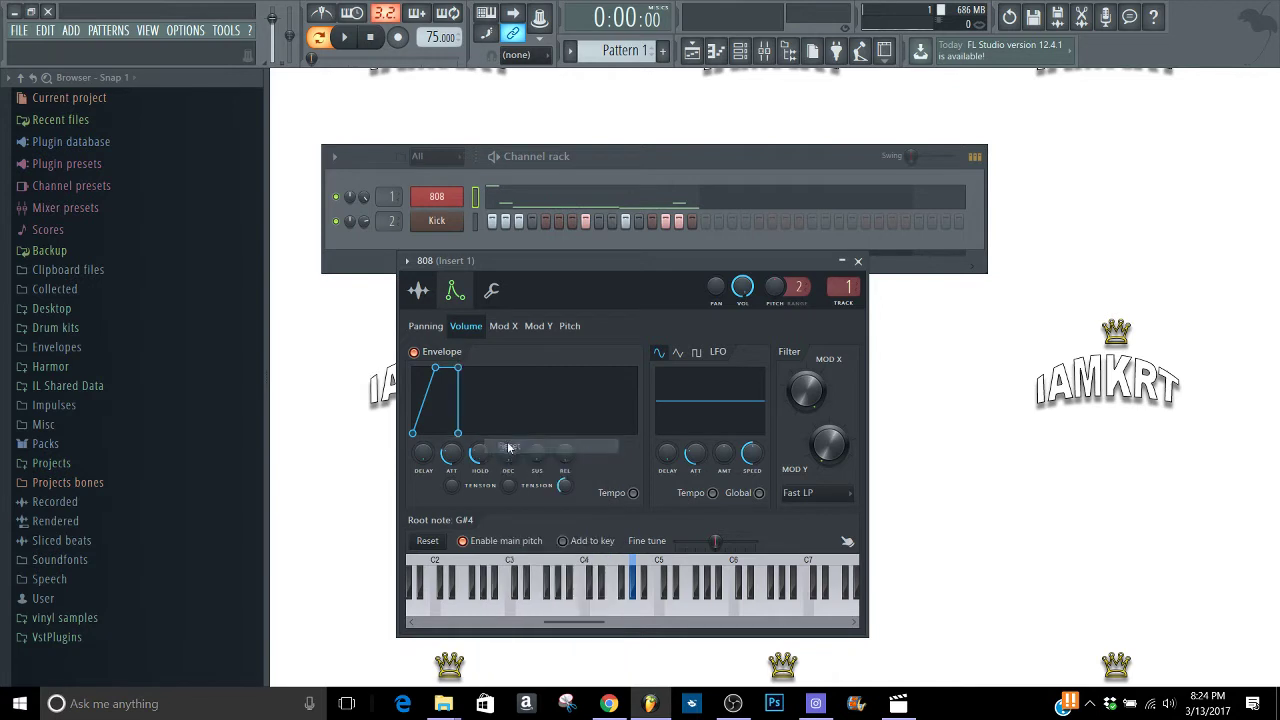
right_click(511, 462)
click(524, 447)
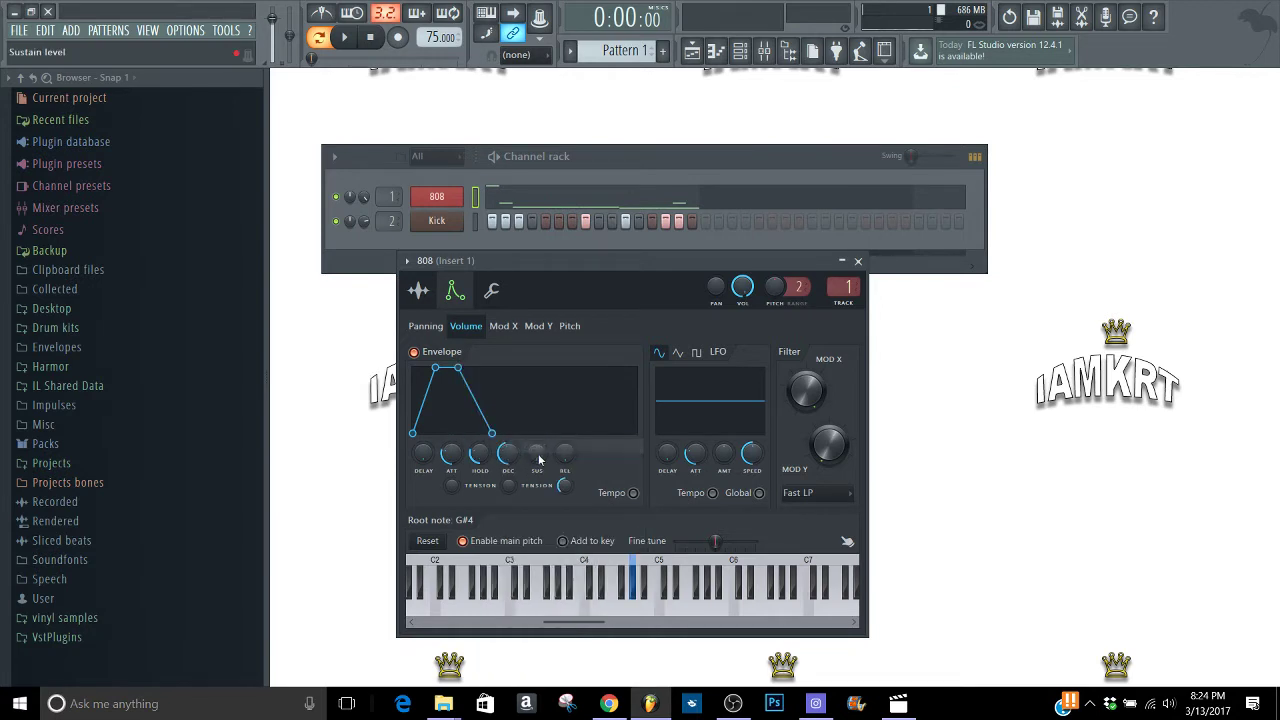
right_click(537, 453)
click(549, 460)
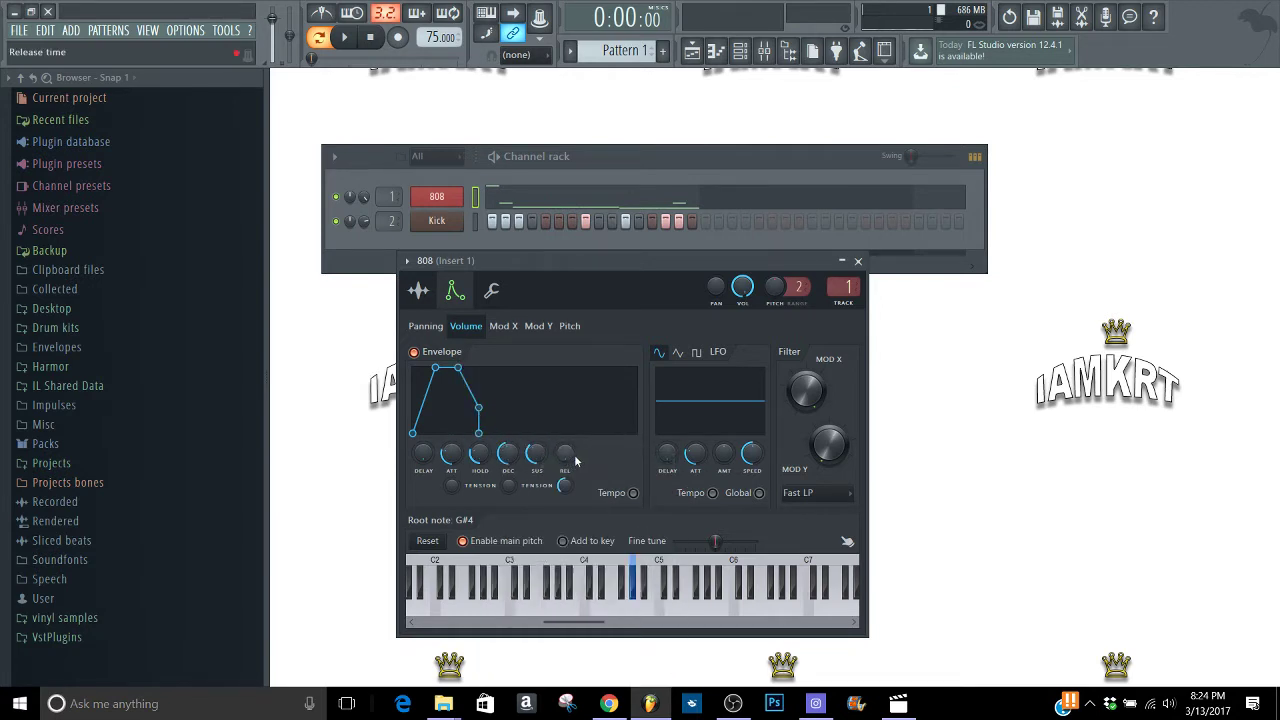
right_click(566, 458)
click(588, 446)
- Set the 808's volume envelope to maximum hold, with attack, decay, sustain and release at minimum
drag(455, 458, 455, 500)
drag(480, 455, 480, 425)
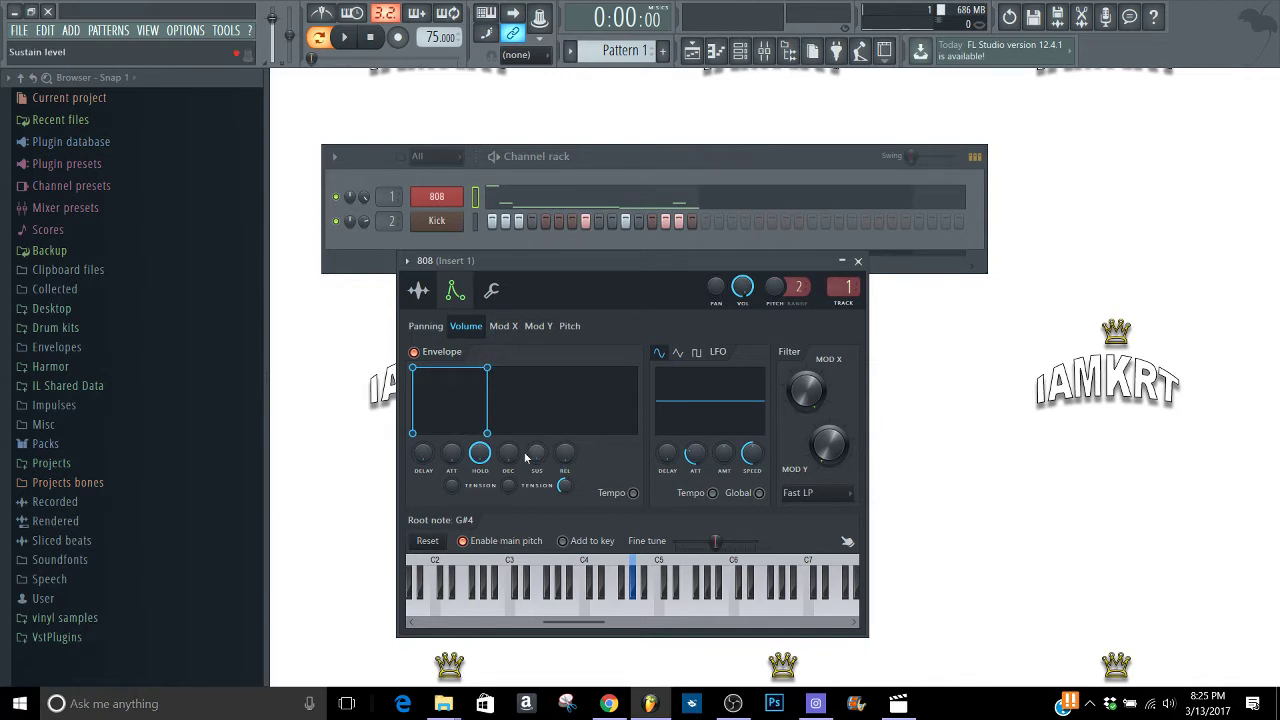
- Audition the 808 by playing runs of notes up and down across its octaves with the typing keyboard
key(q)
key(w)
key(e)
key(r)
key(t)
key(y)
key(u)
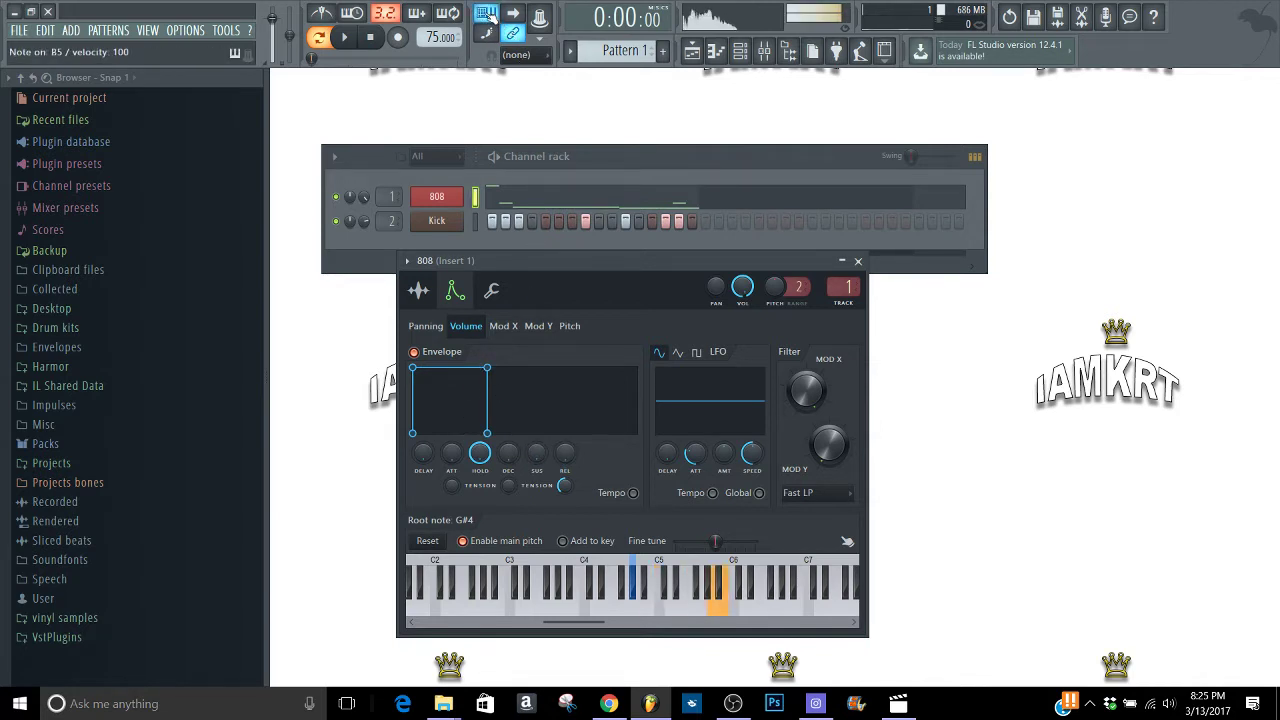
key(i)
key(o)
key(p)
key(o)
key(i)
key(u)
key(y)
key(t)
key(r)
key(e)
key(w)
key(z)
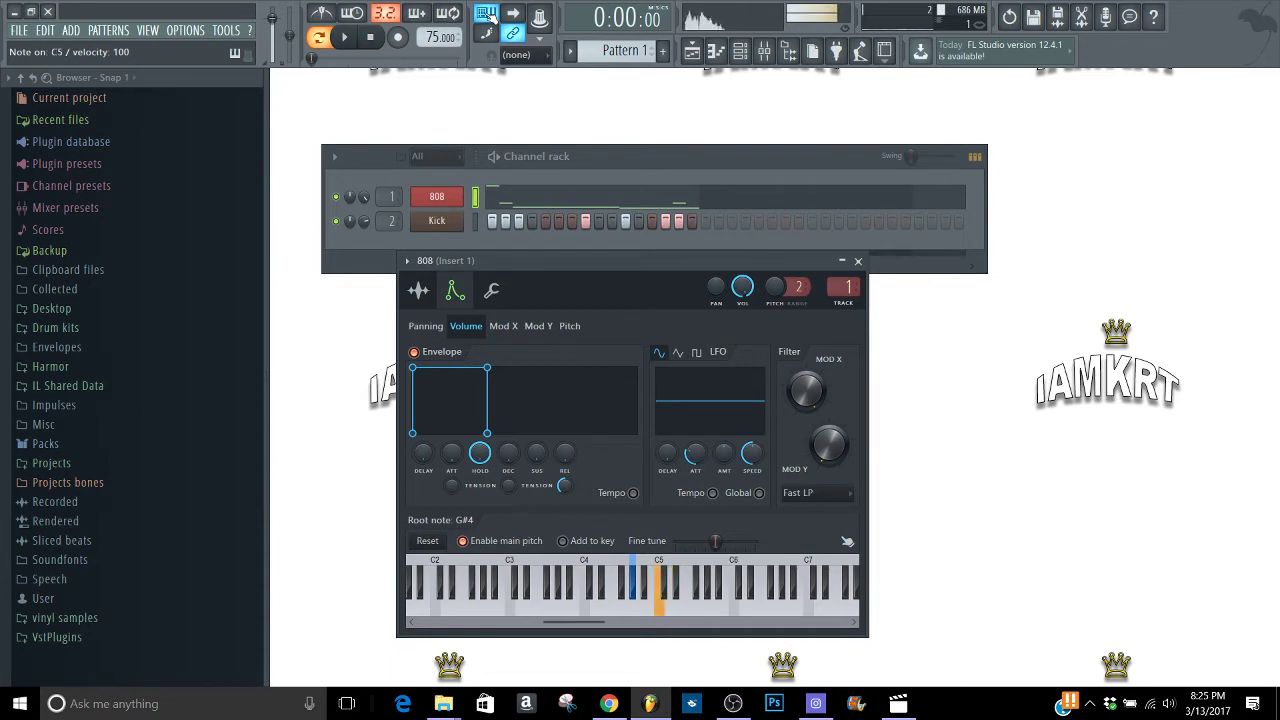
key(q)
key(t)
key(i)
key(p)
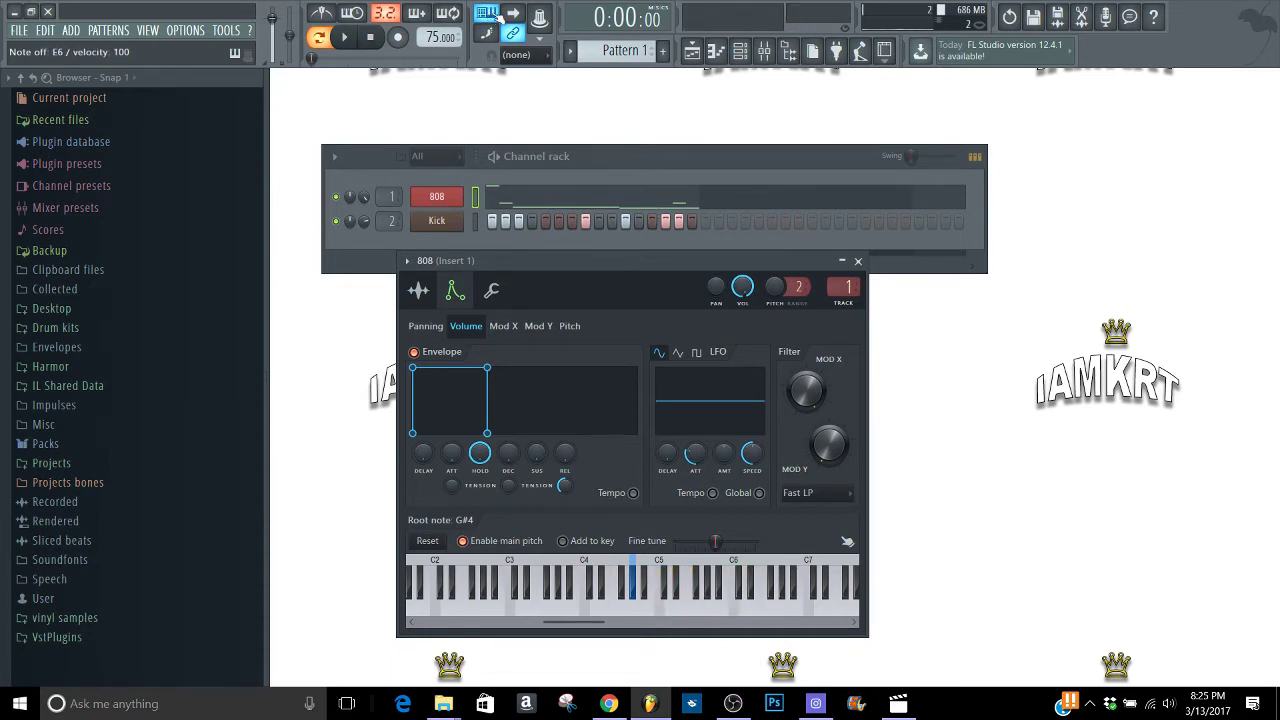
- Review the 808's miscellaneous settings, start pattern playback and close the channel settings
click(493, 294)
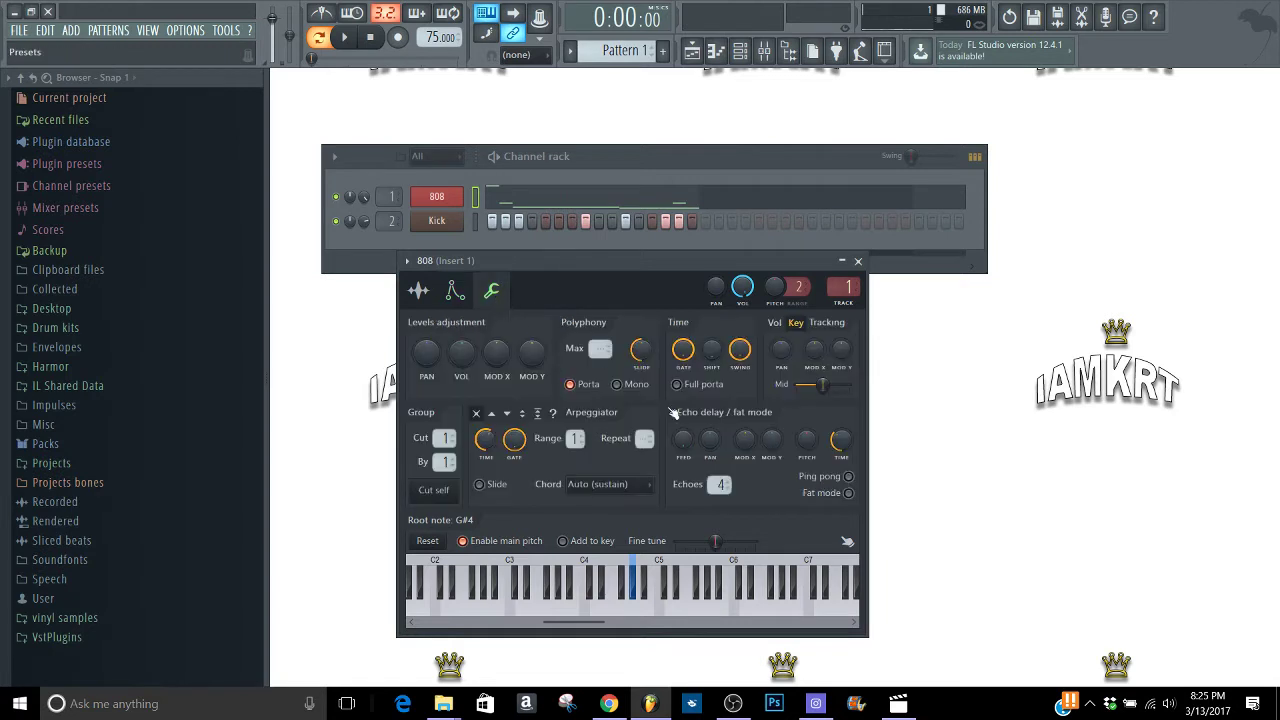
key(space)
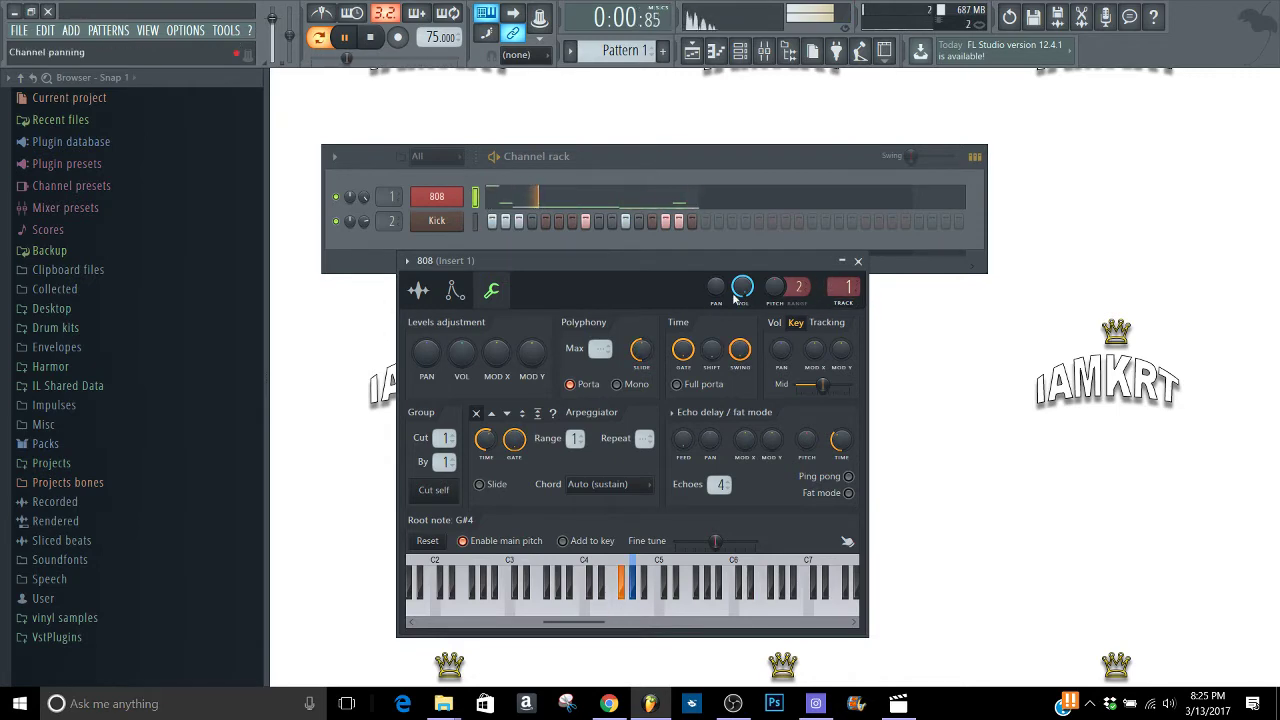
click(857, 260)
- Open the mixer and solo Insert 1 to hear the 808 alone
click(766, 53)
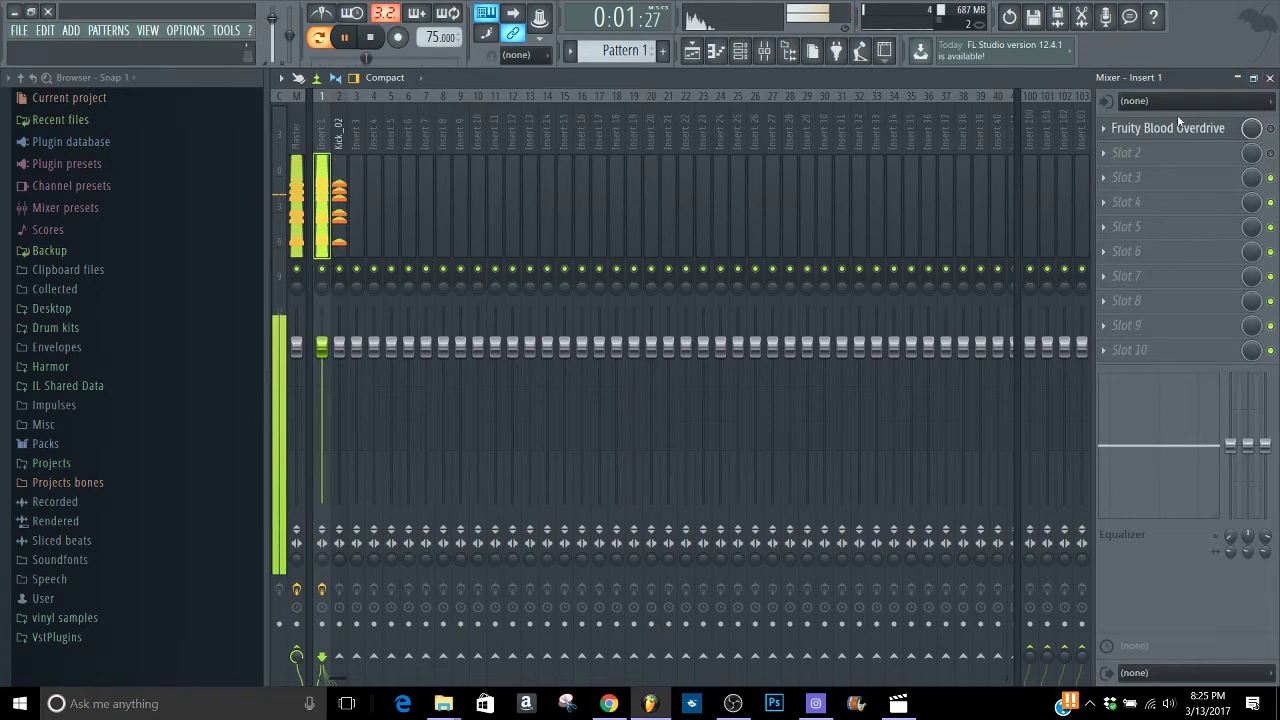
click(1270, 79)
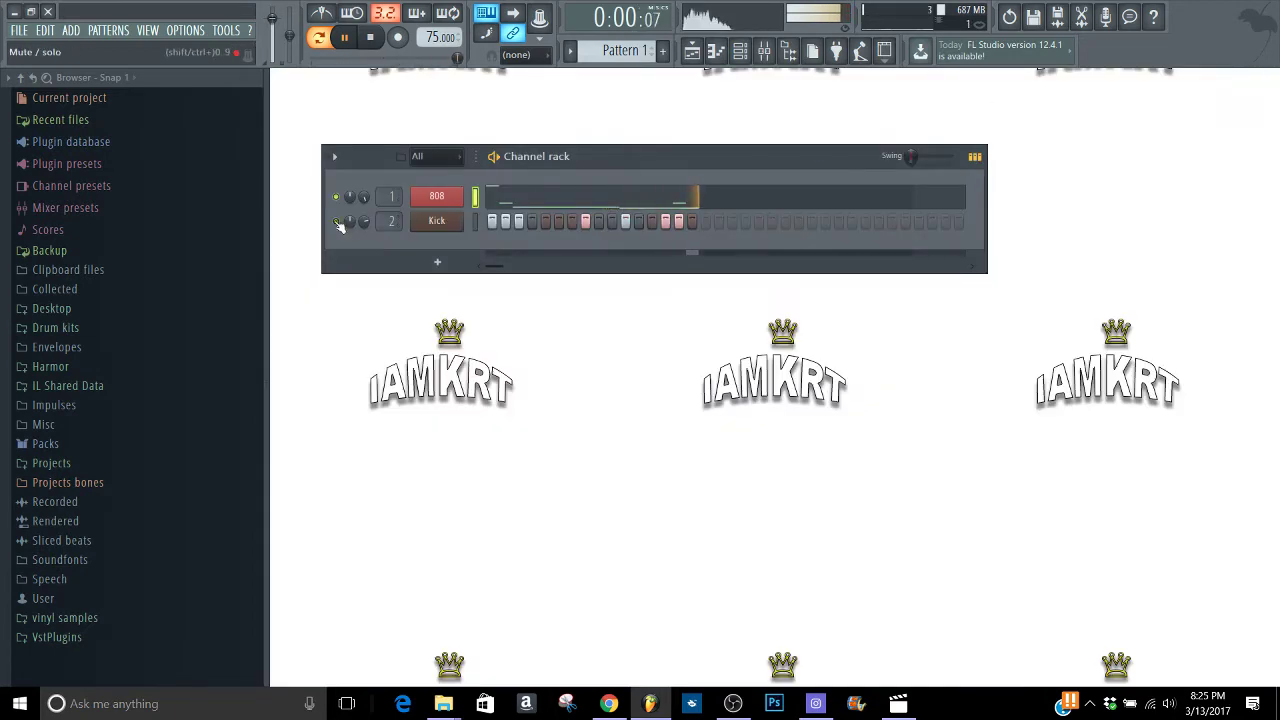
click(764, 50)
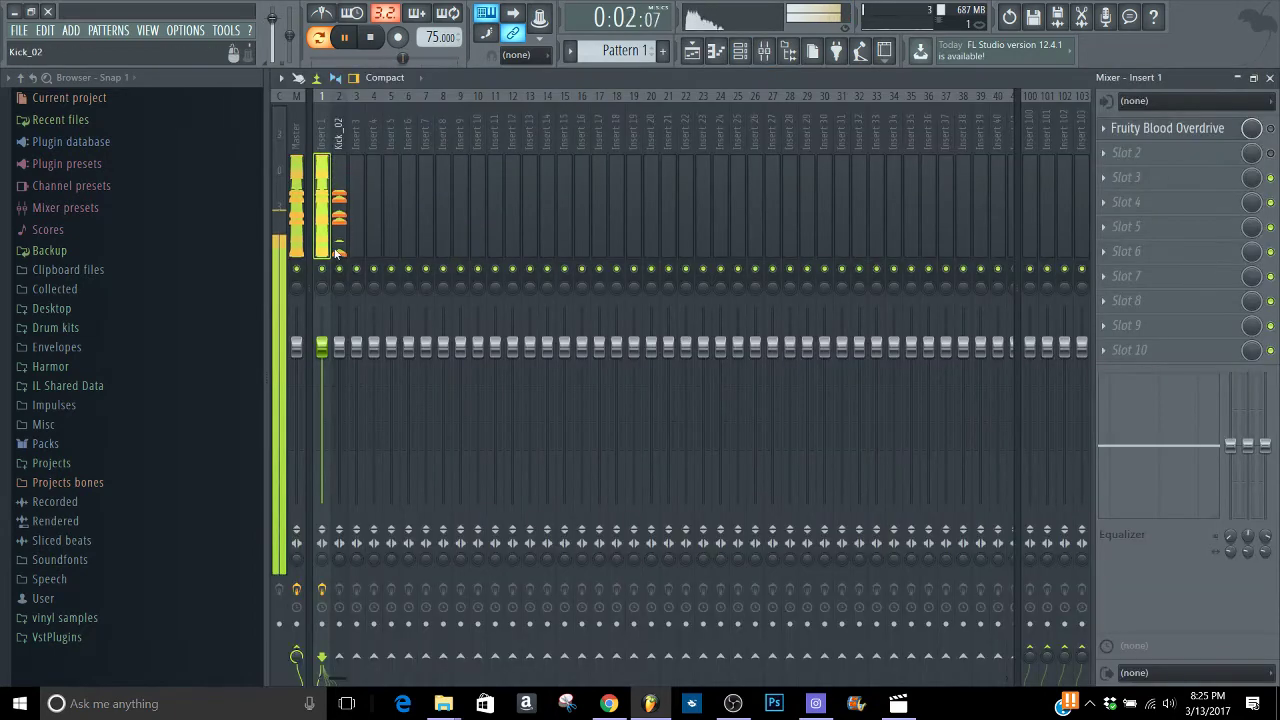
right_click(322, 268)
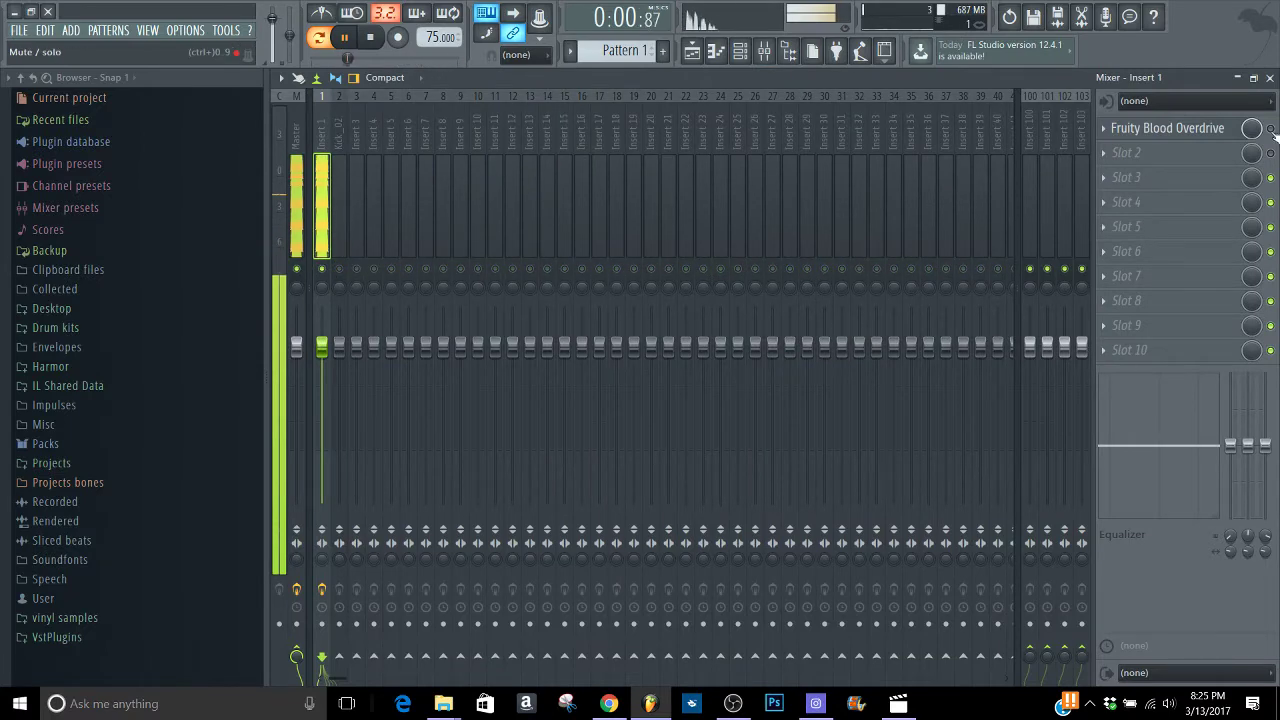
- Load Fruity Fast Dist into slot 2 of Insert 1, with Pre at maximum and a raised threshold
click(1135, 163)
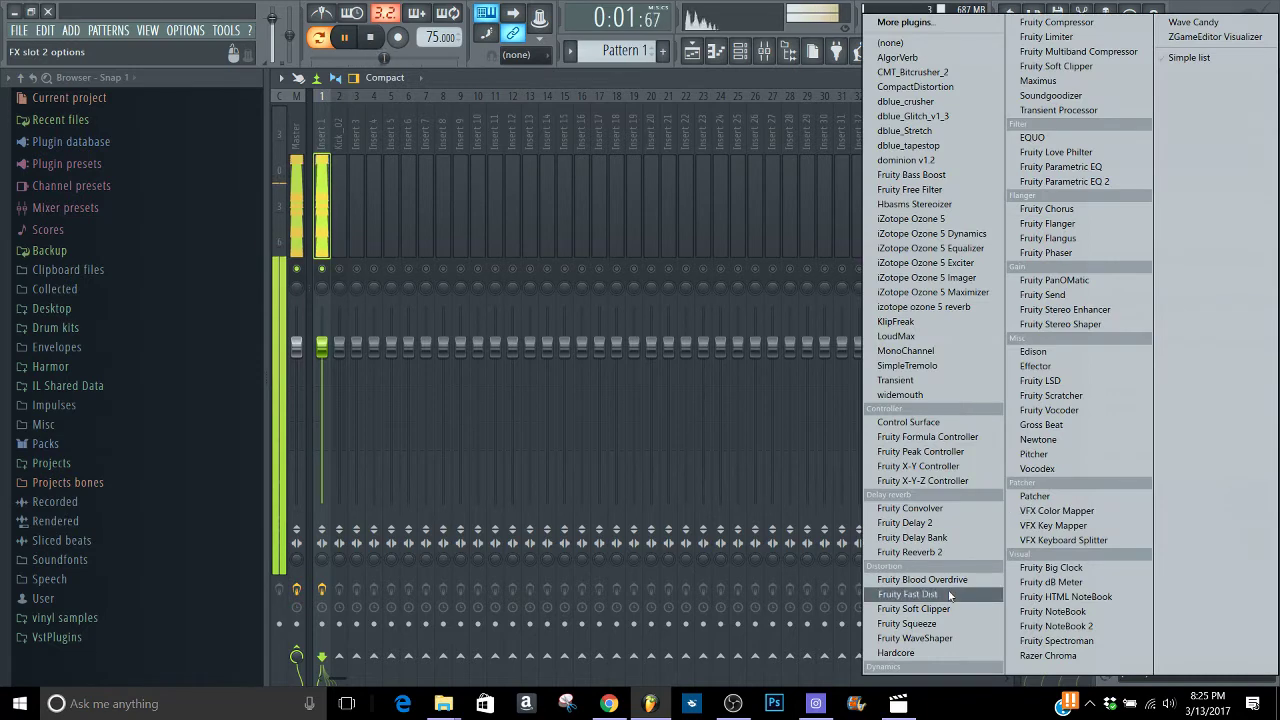
click(906, 594)
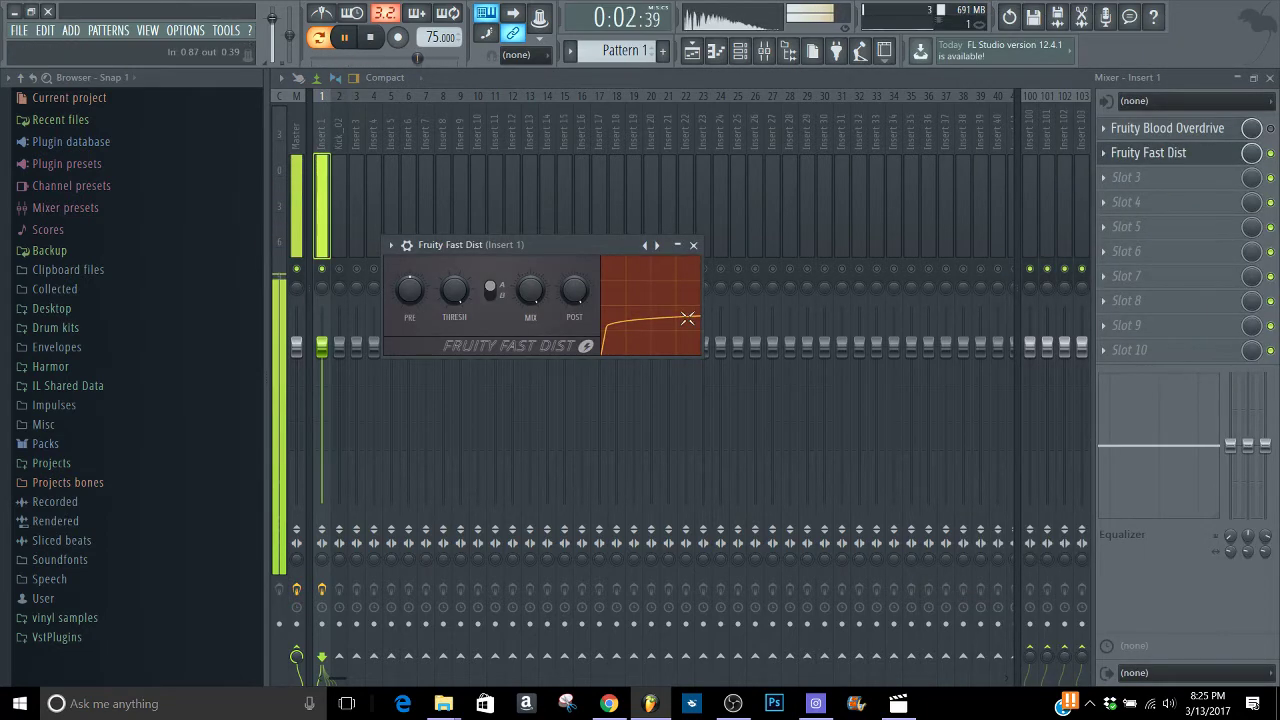
drag(418, 299, 418, 215)
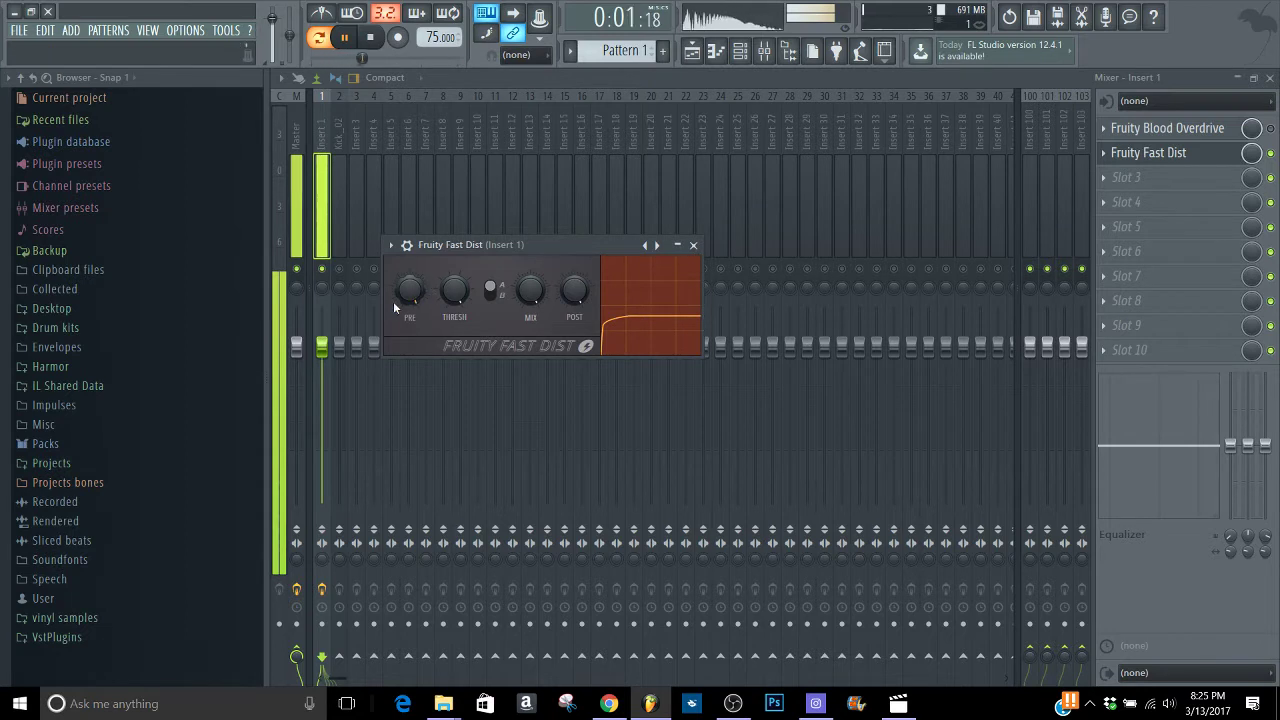
drag(411, 291, 455, 280)
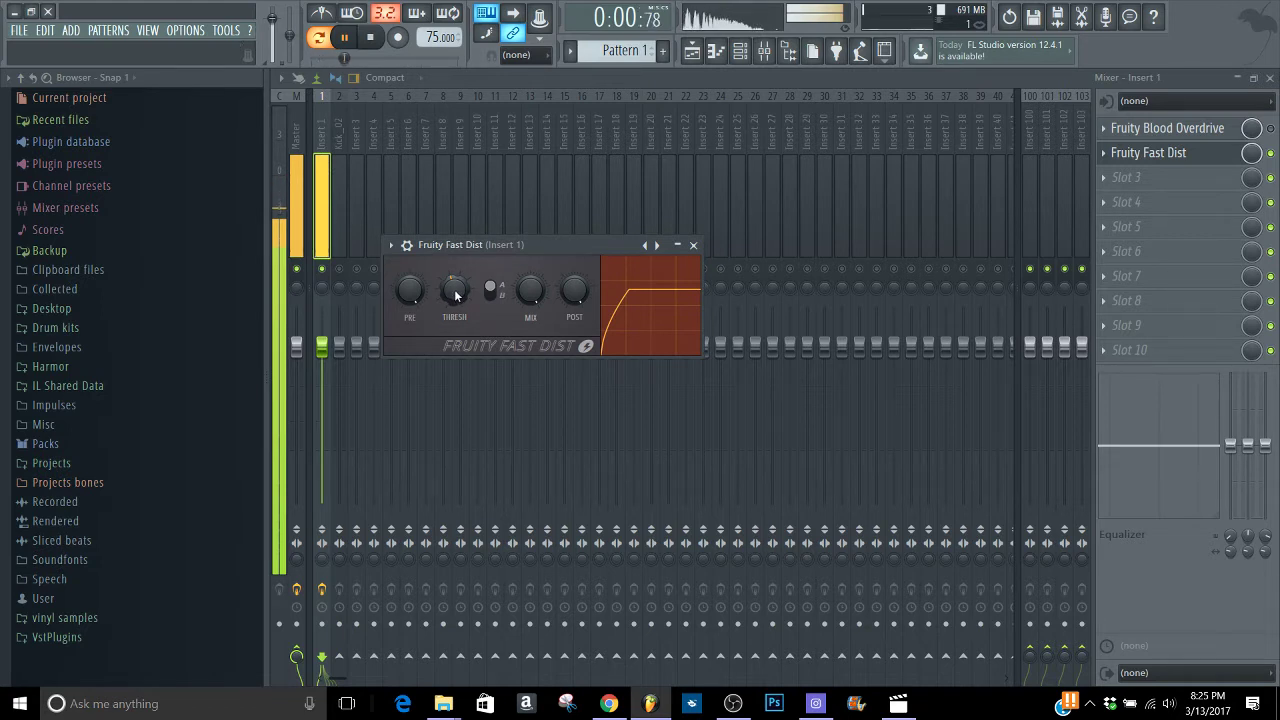
mouse_move(455, 293)
mouse_down()
mouse_move(455, 320)
mouse_move(455, 270)
mouse_move(455, 305)
mouse_up()
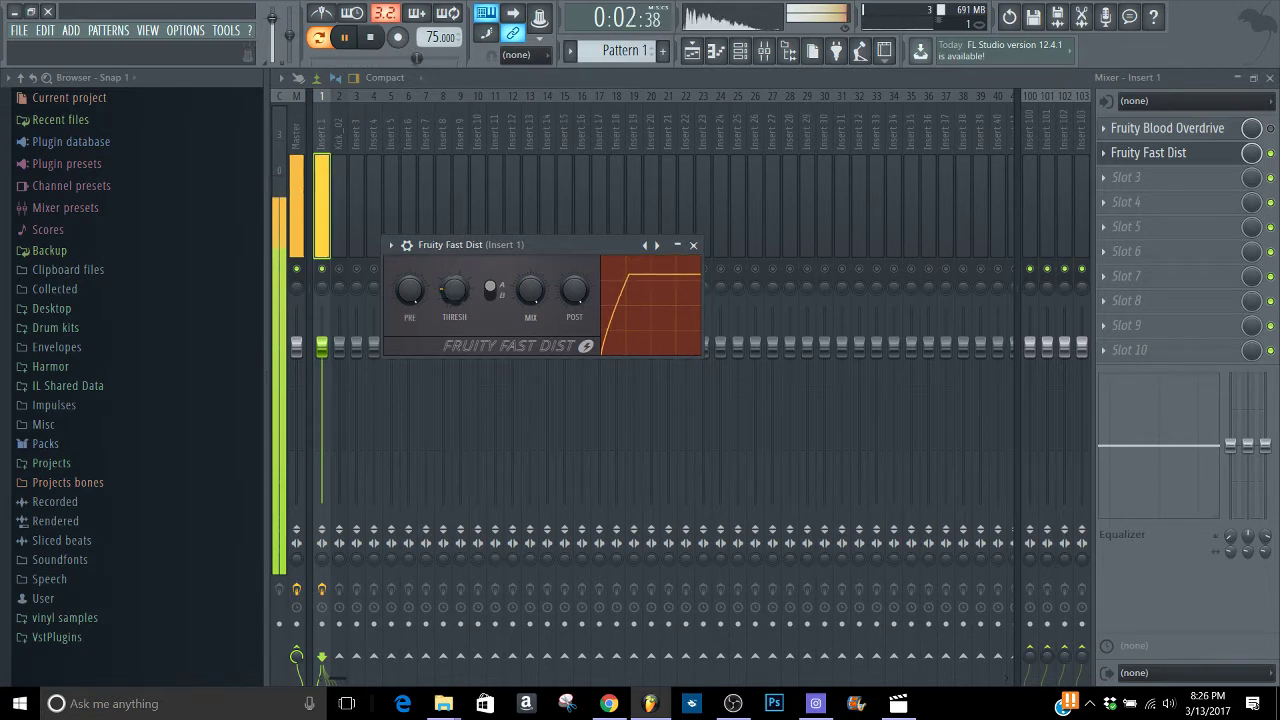
drag(455, 305, 455, 312)
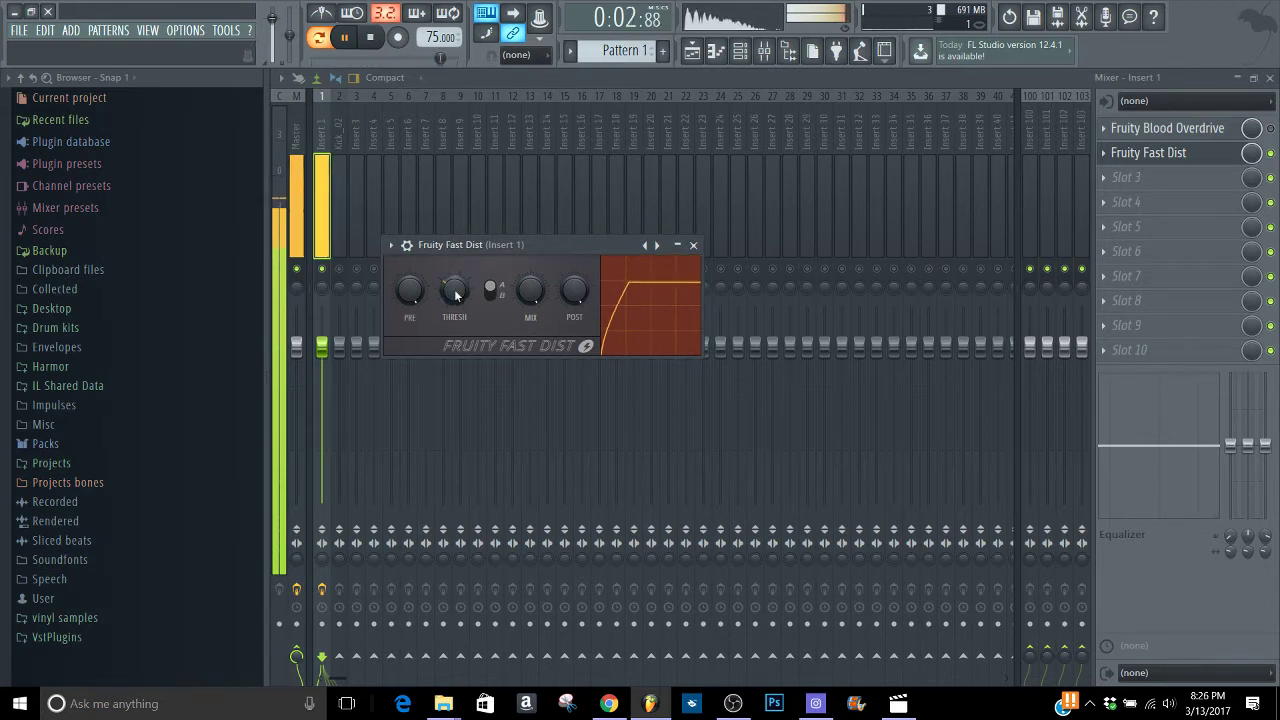
click(694, 245)
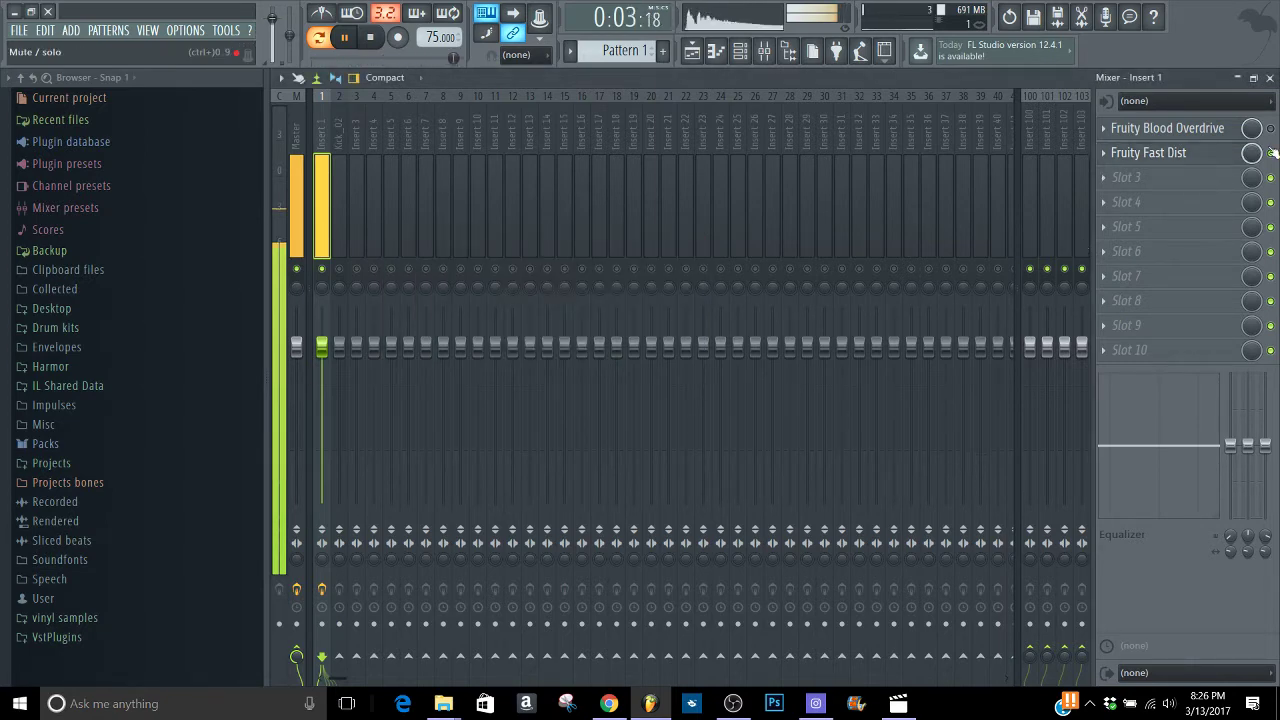
- Bypass Fruity Fast Dist, load a fresh Fruity Blood Overdrive into slot 1 and enable that slot
click(1103, 128)
mouse_move(1150, 150)
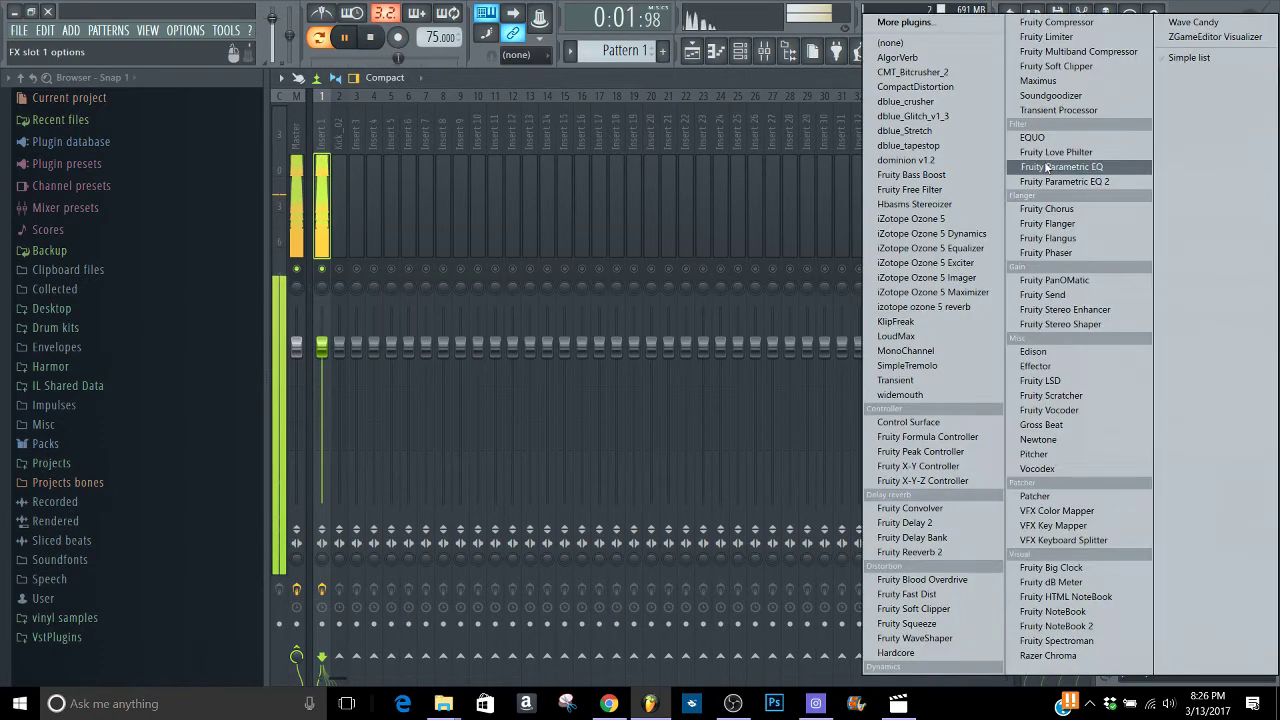
click(922, 579)
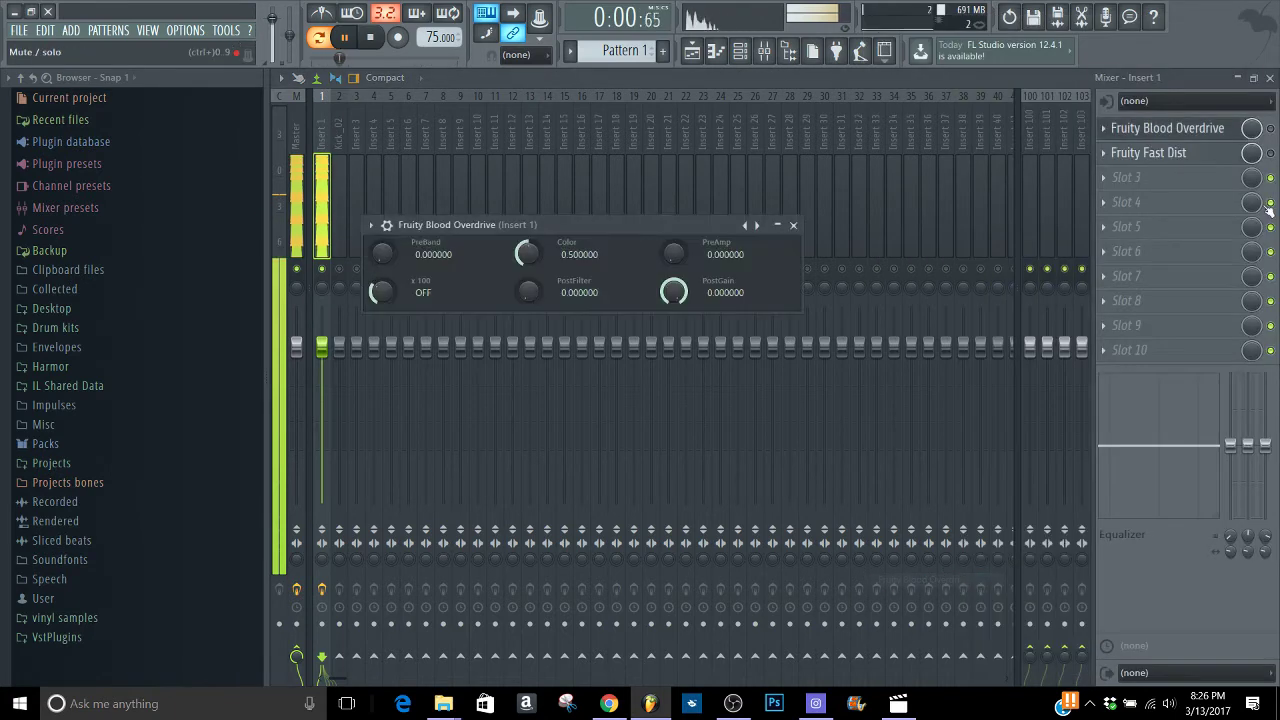
click(1271, 129)
key(space)
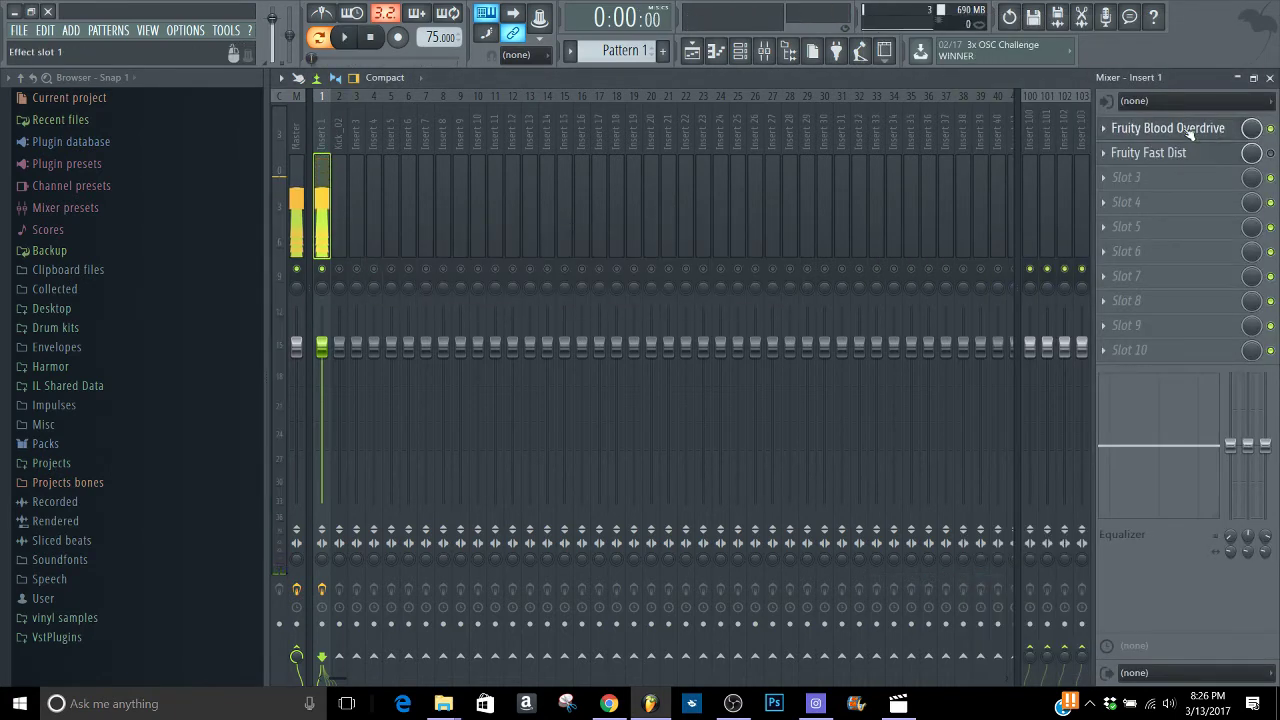
- During playback, set Fruity Blood Overdrive to x 100 on, PreAmp about 0.25 and PostFilter 1
click(1189, 131)
key(space)
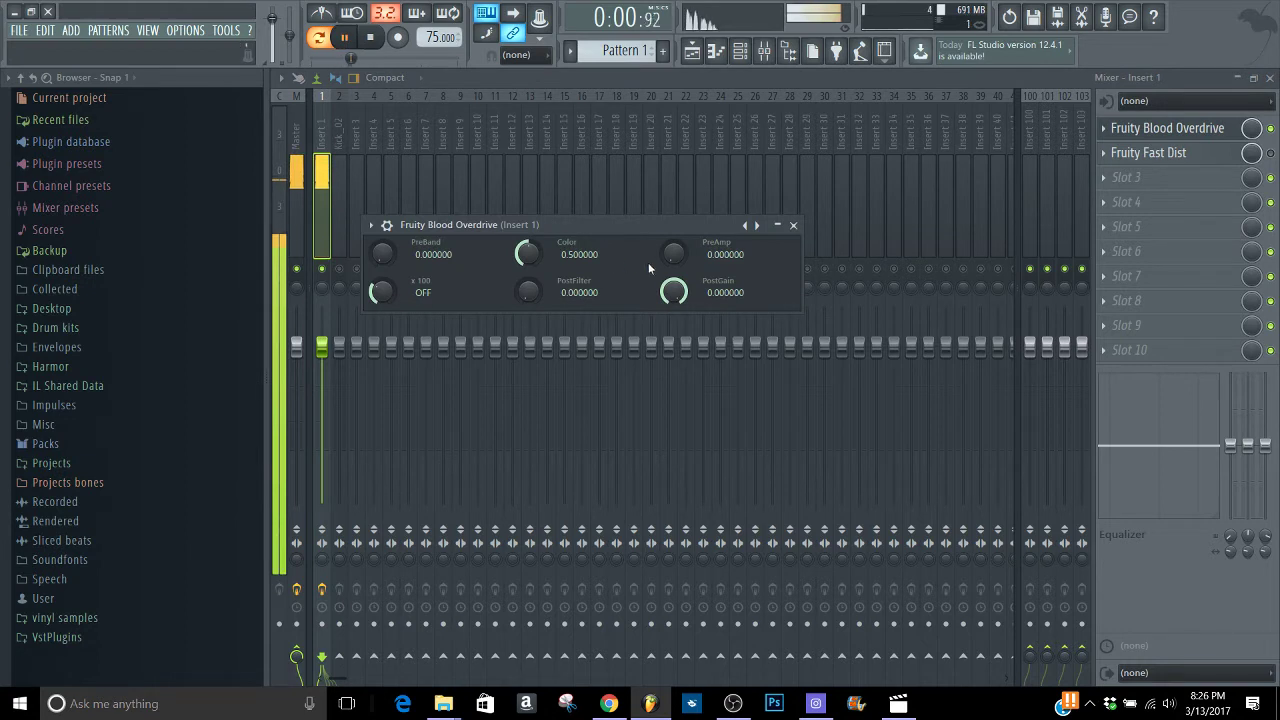
mouse_move(683, 263)
mouse_down()
mouse_move(683, 210)
mouse_move(683, 264)
mouse_up()
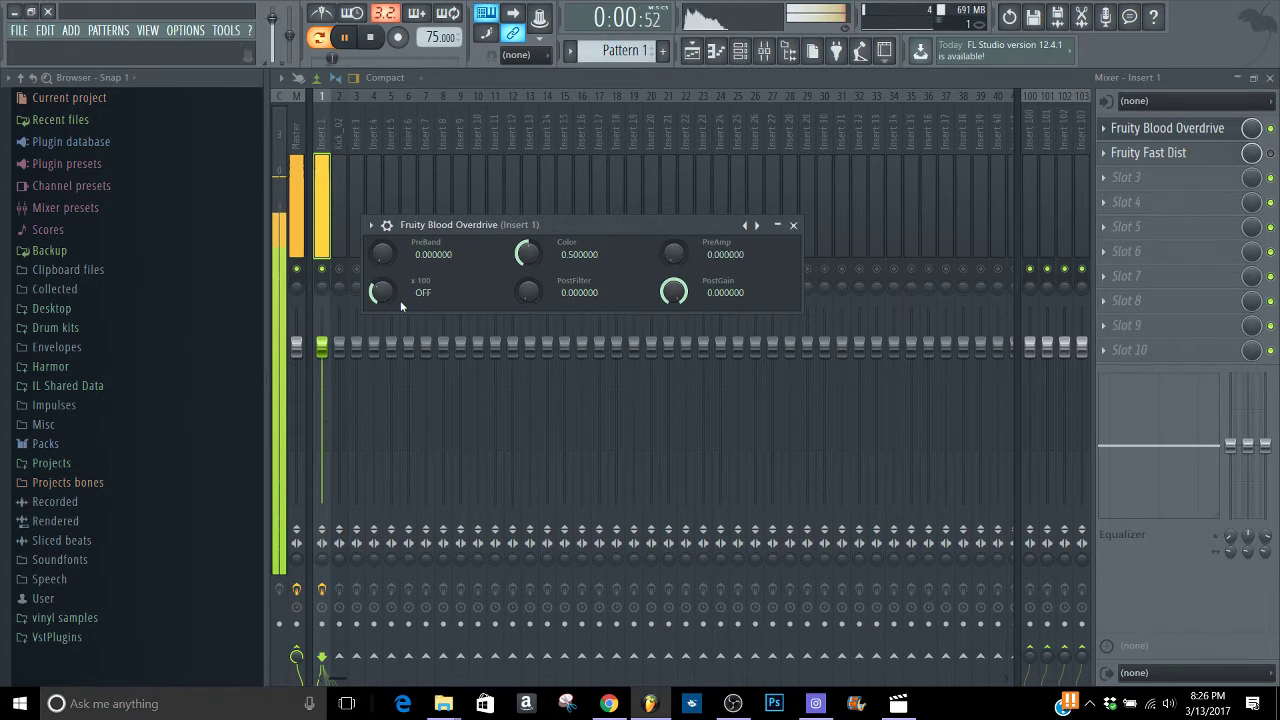
drag(391, 299, 391, 225)
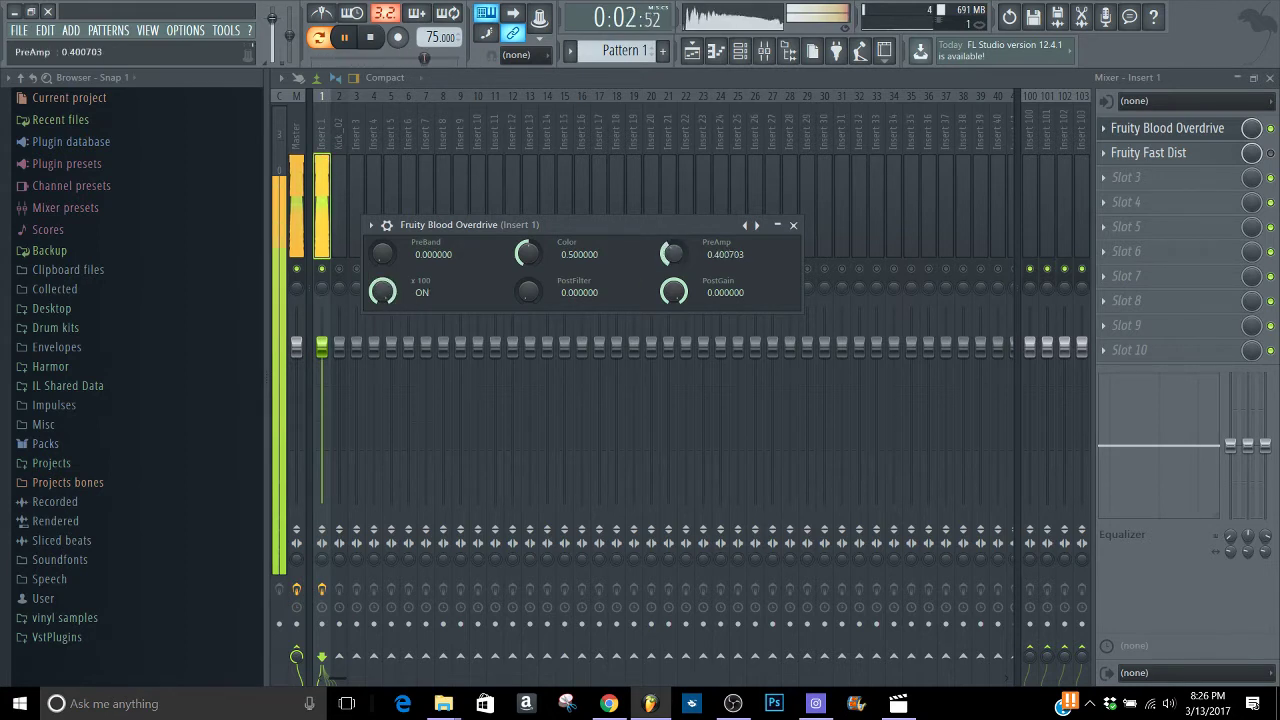
mouse_move(673, 253)
mouse_down()
mouse_move(673, 226)
mouse_move(671, 262)
mouse_up()
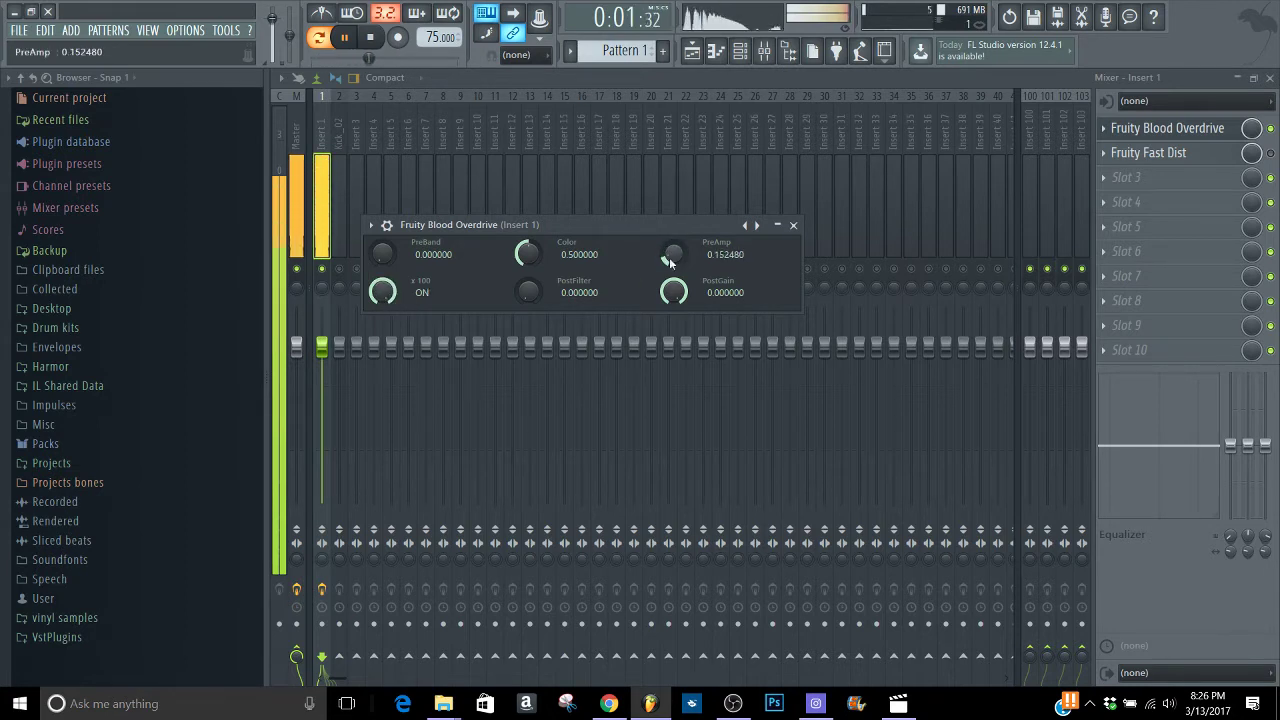
drag(528, 293, 528, 193)
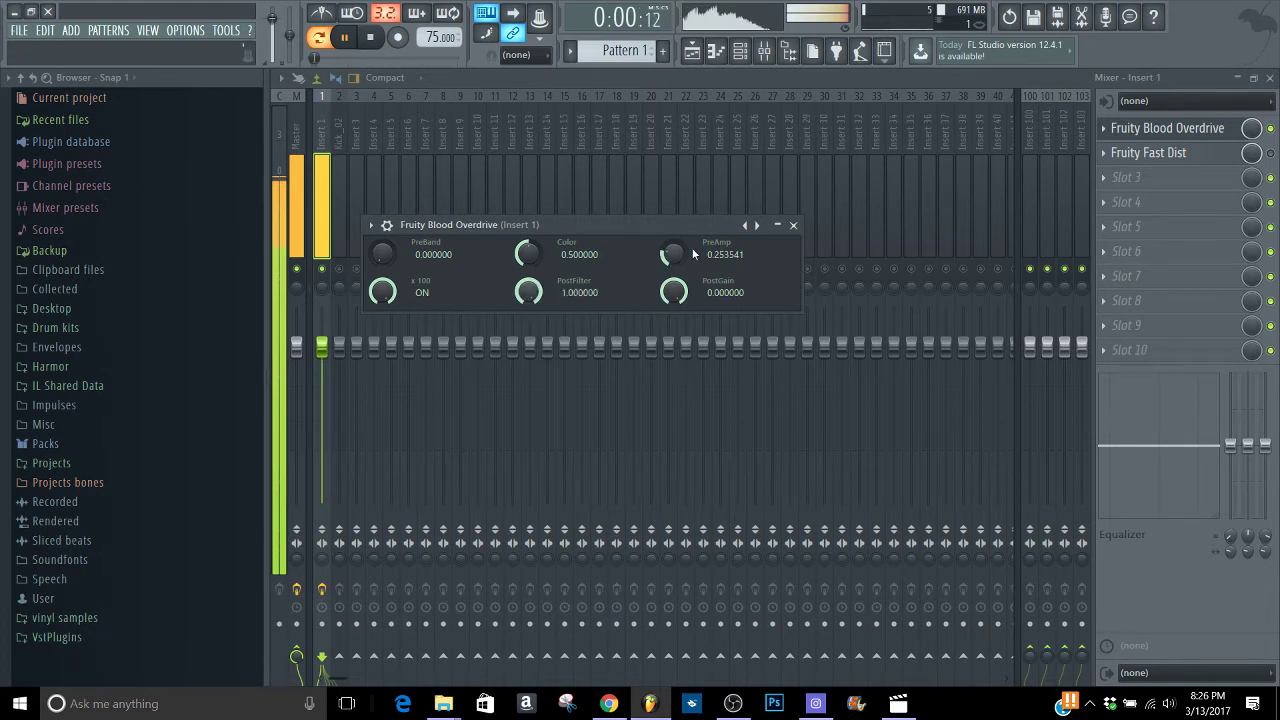
- Try Fruity Blood Overdrive at different PreAmp levels, ending with PostFilter about 0.56 and PreAmp about 0.07
drag(677, 255, 677, 230)
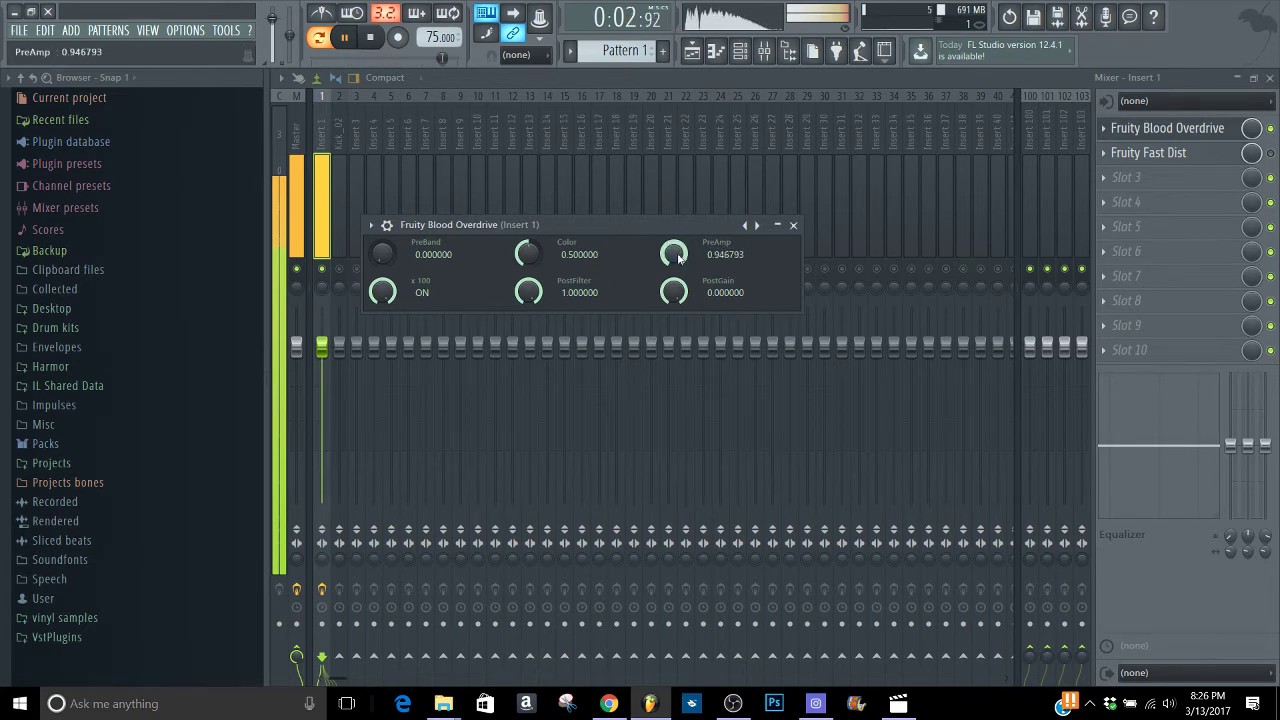
drag(678, 258, 678, 261)
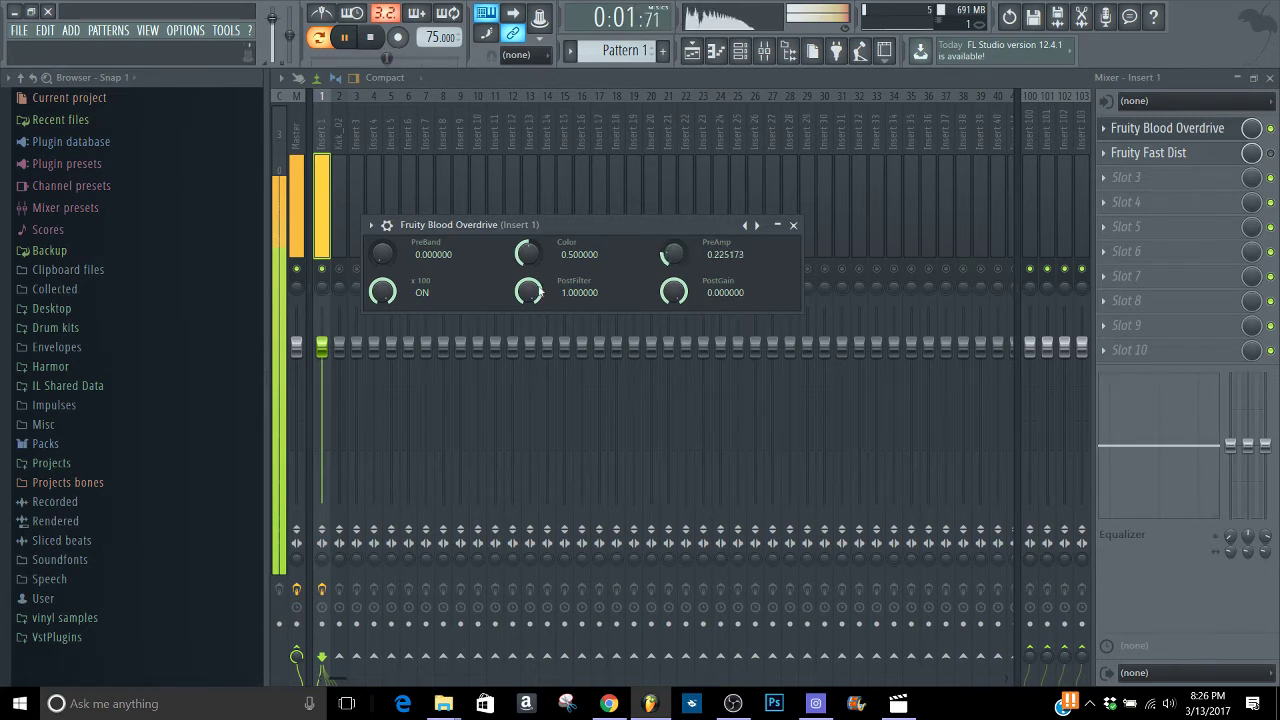
drag(530, 292, 528, 297)
drag(675, 256, 675, 259)
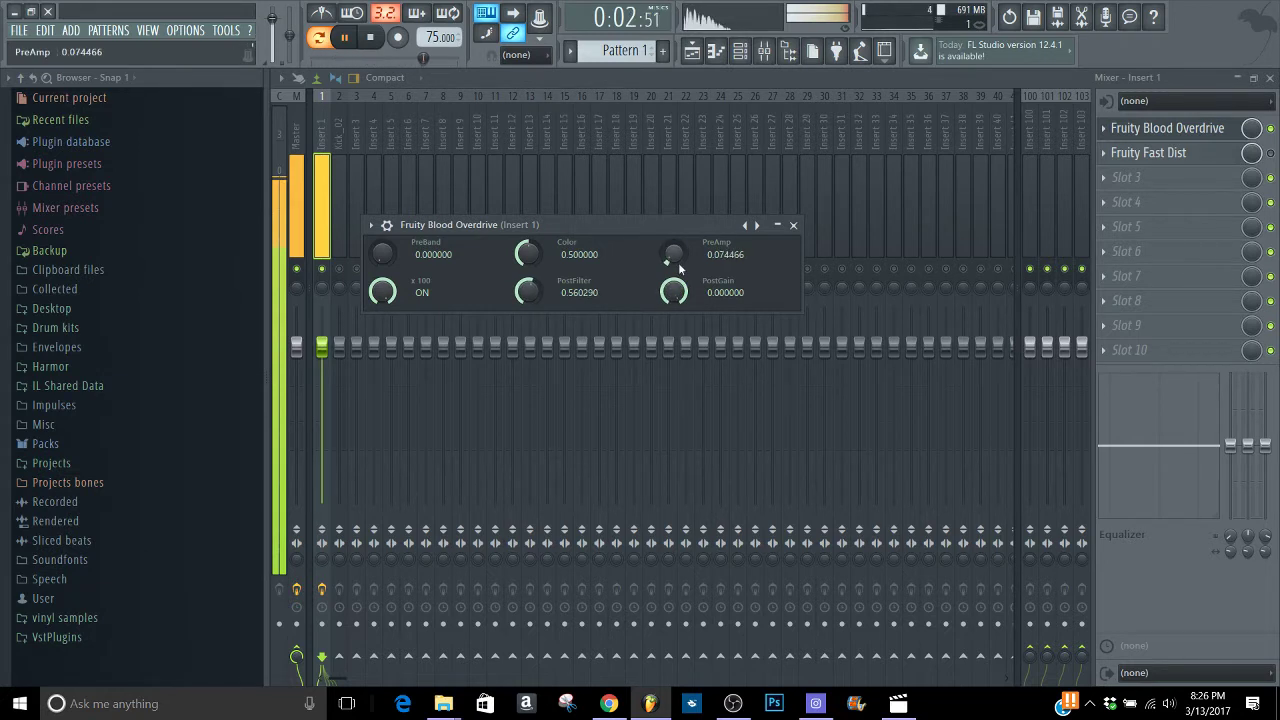
- Try Fruity Blood Overdrive with x 100 off, PreAmp about 0.77 and PostFilter 0
click(394, 295)
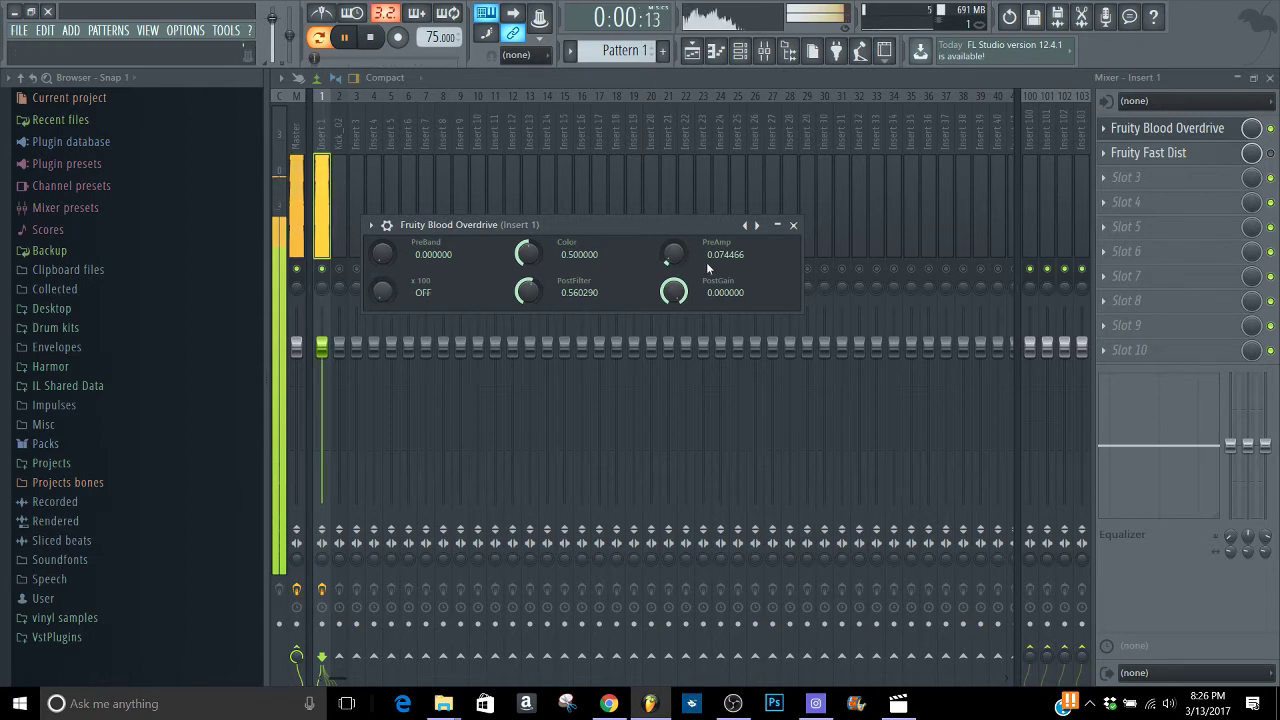
drag(670, 252, 670, 218)
drag(530, 290, 530, 340)
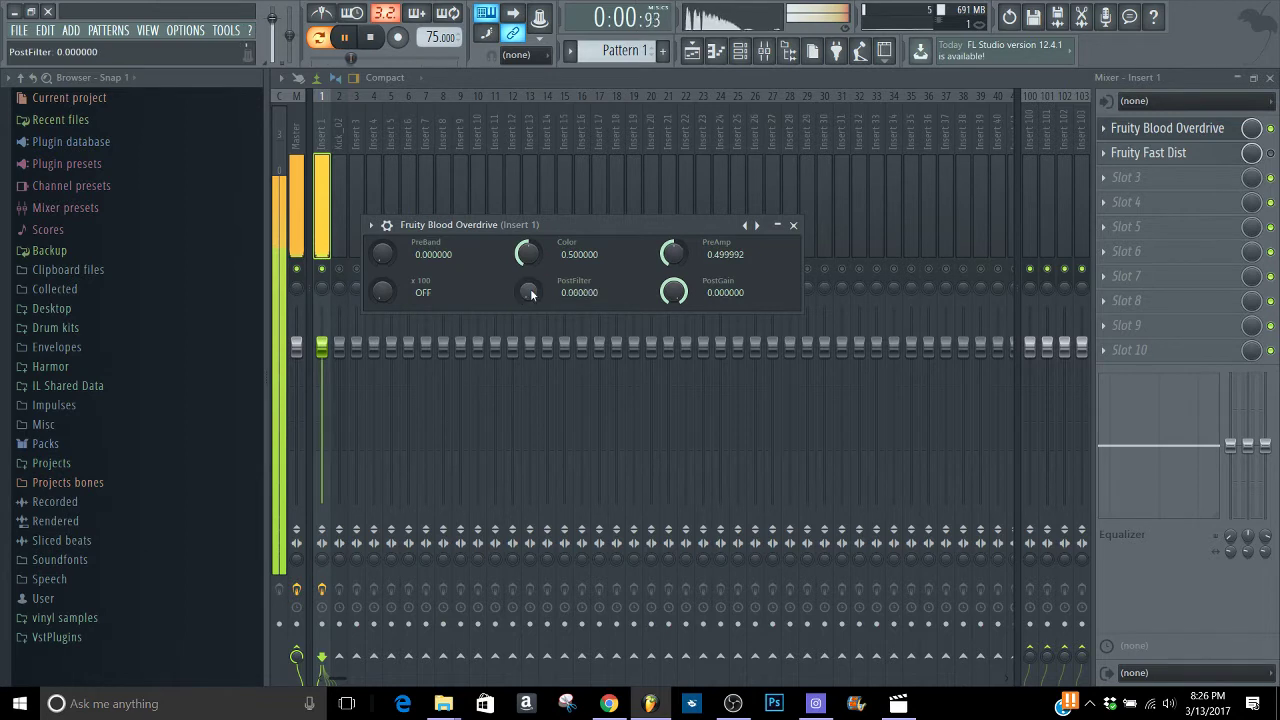
drag(672, 253, 672, 243)
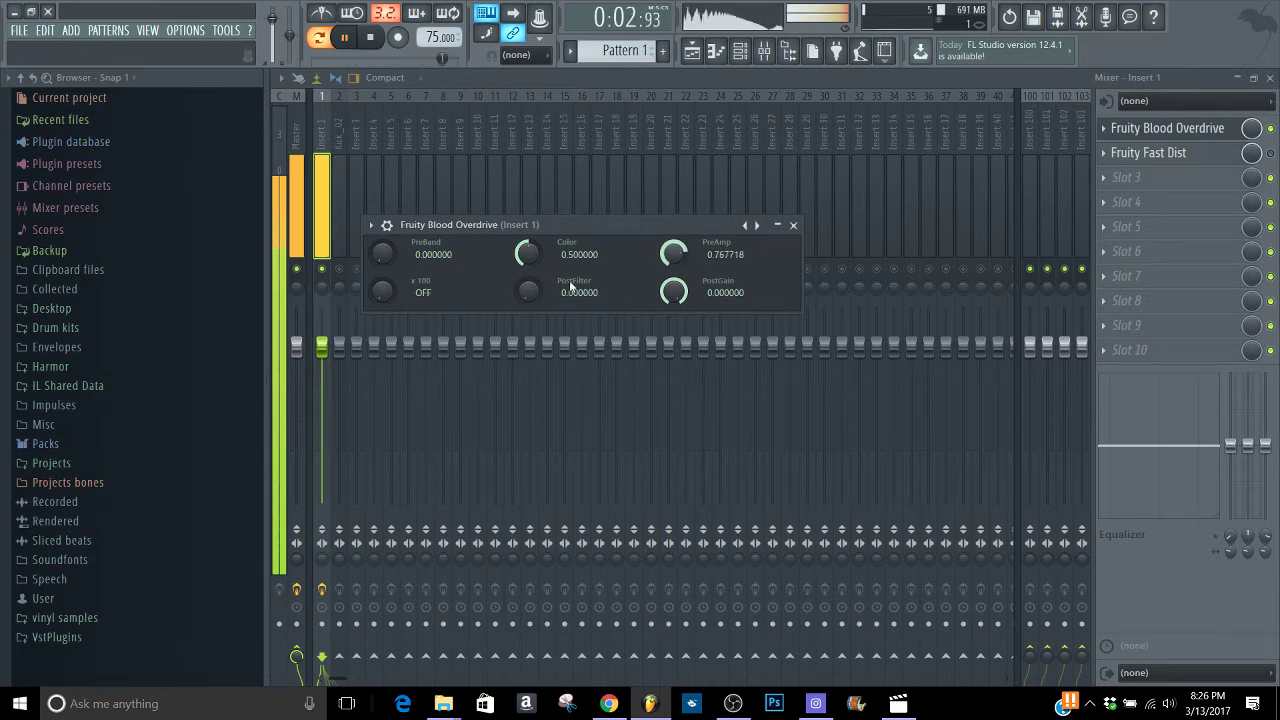
- Switch x 100 on in Fruity Blood Overdrive and set PreAmp to about 0.41 and PostGain to about -0.53
drag(528, 290, 528, 245)
drag(540, 292, 528, 340)
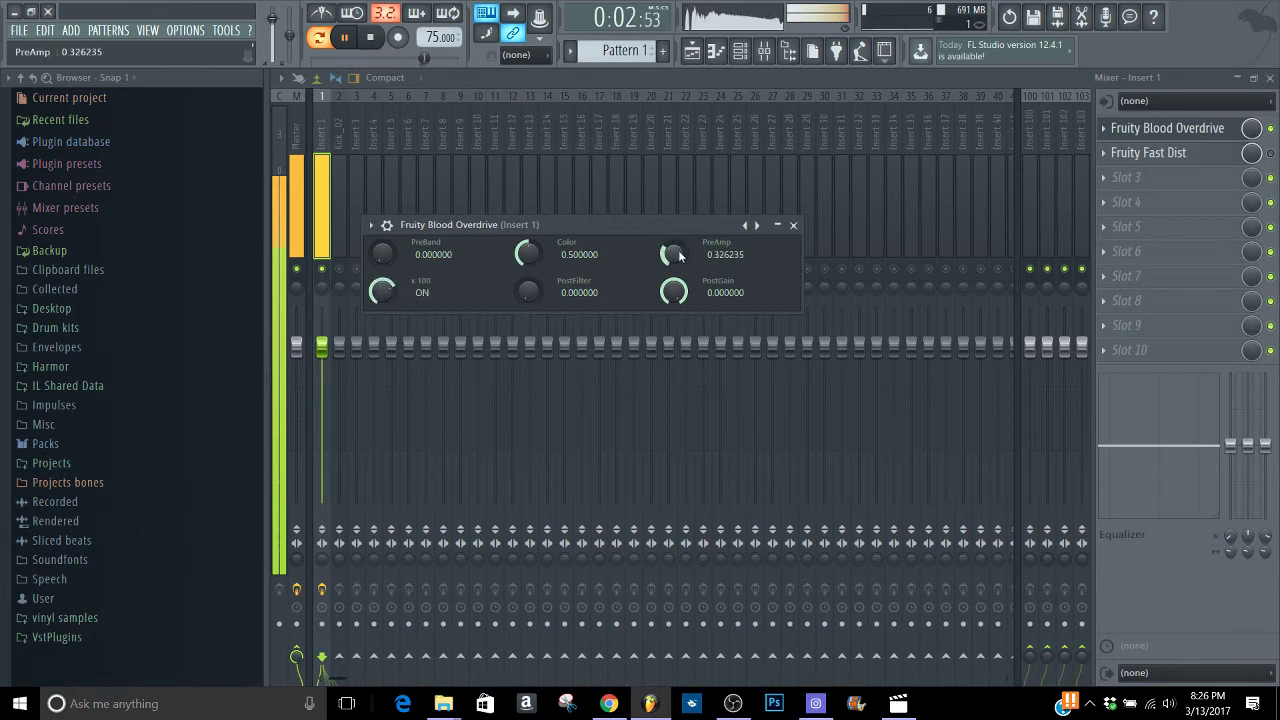
drag(674, 252, 674, 292)
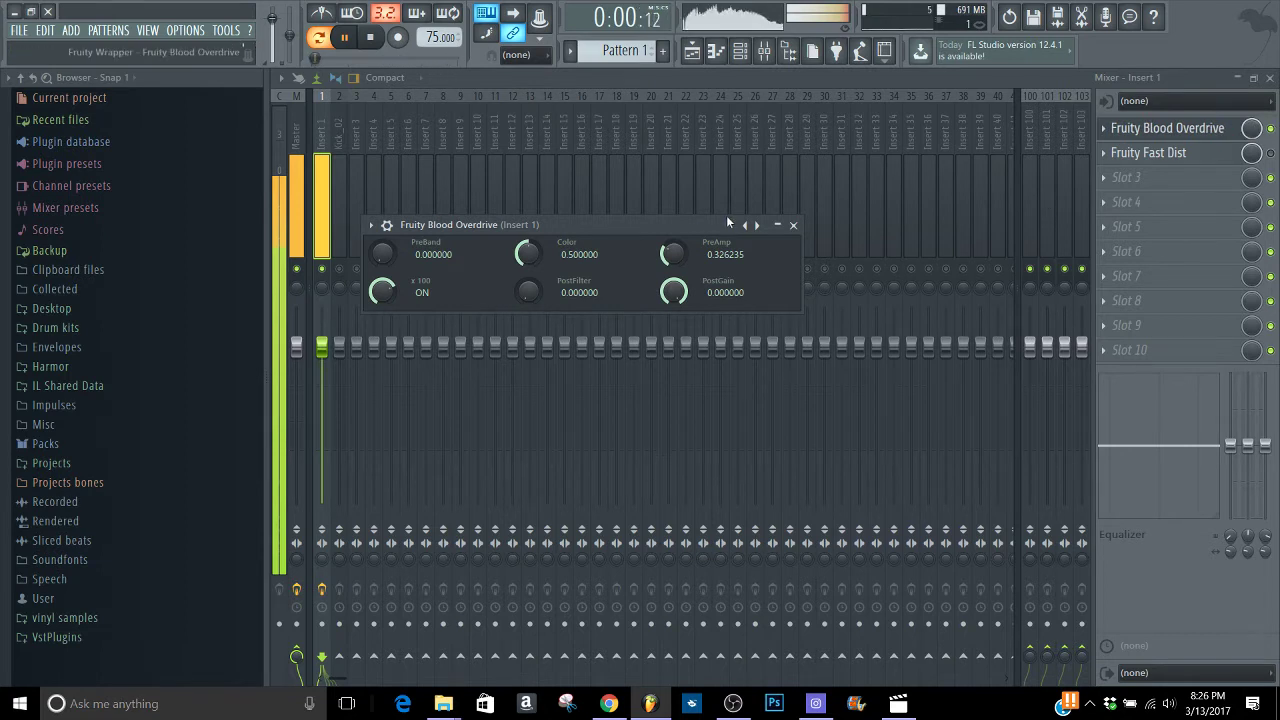
drag(674, 292, 674, 312)
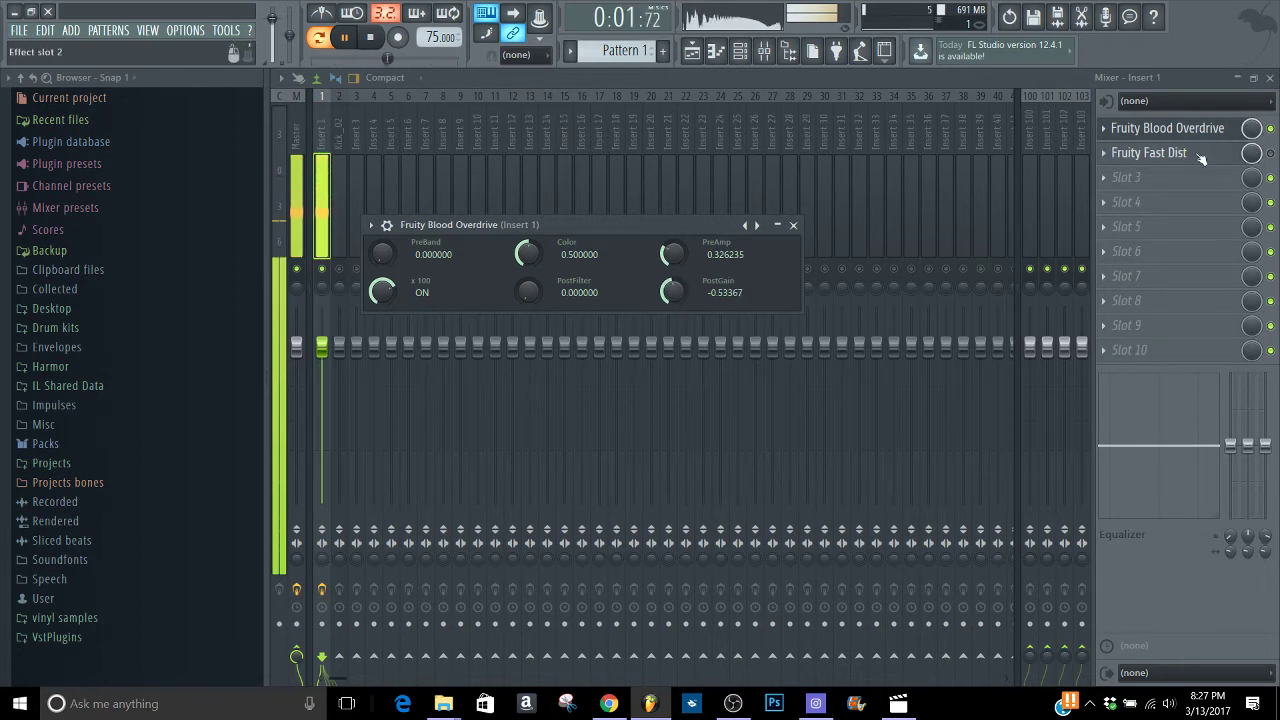
drag(674, 254, 674, 237)
drag(532, 293, 532, 203)
- Bypass Fruity Blood Overdrive and load Fruity WaveShaper into slot 3 of Insert 1
click(1270, 128)
click(1196, 129)
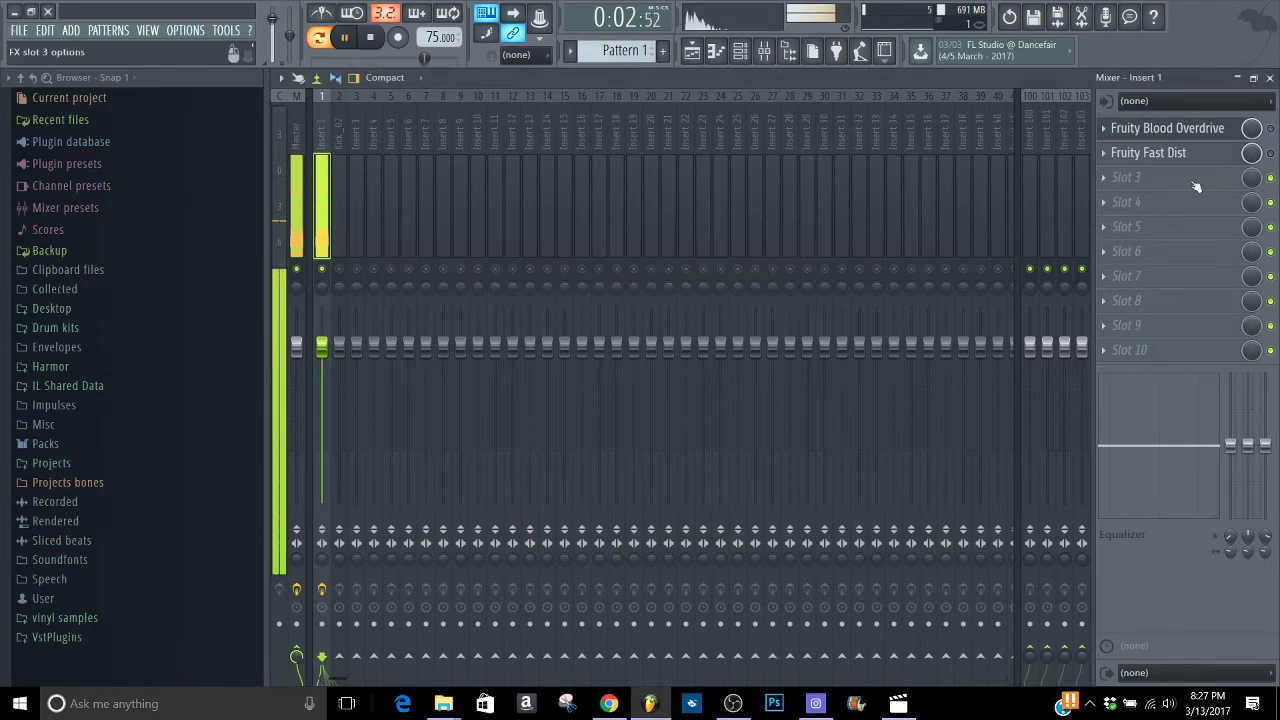
click(1128, 189)
click(930, 644)
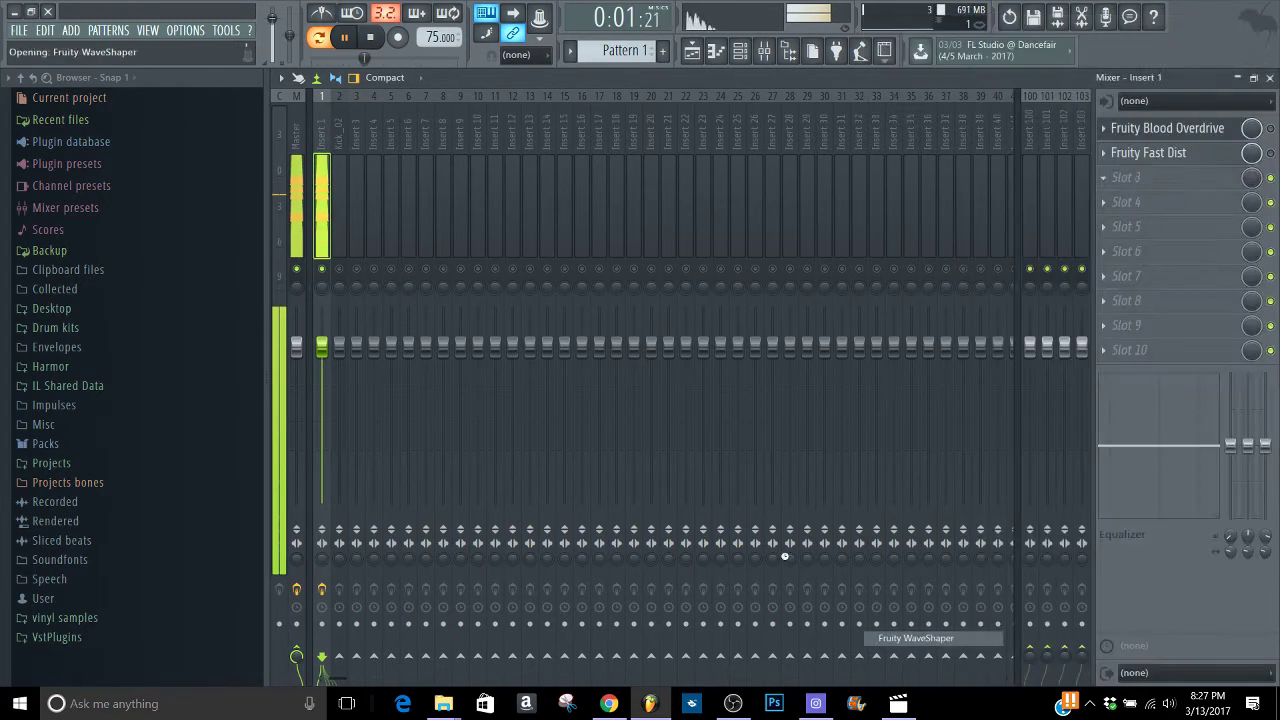
click(595, 507)
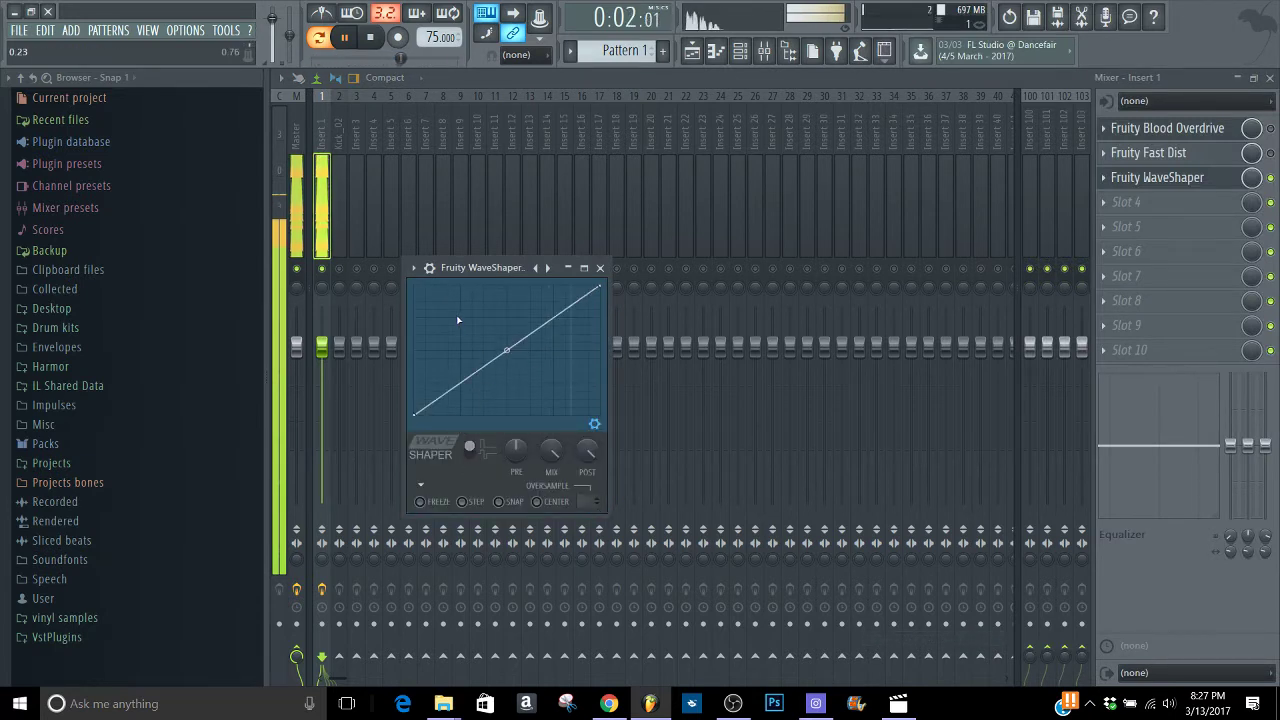
- Try bending the WaveShaper curve upward with an added control point, and delete that point
drag(449, 310, 430, 405)
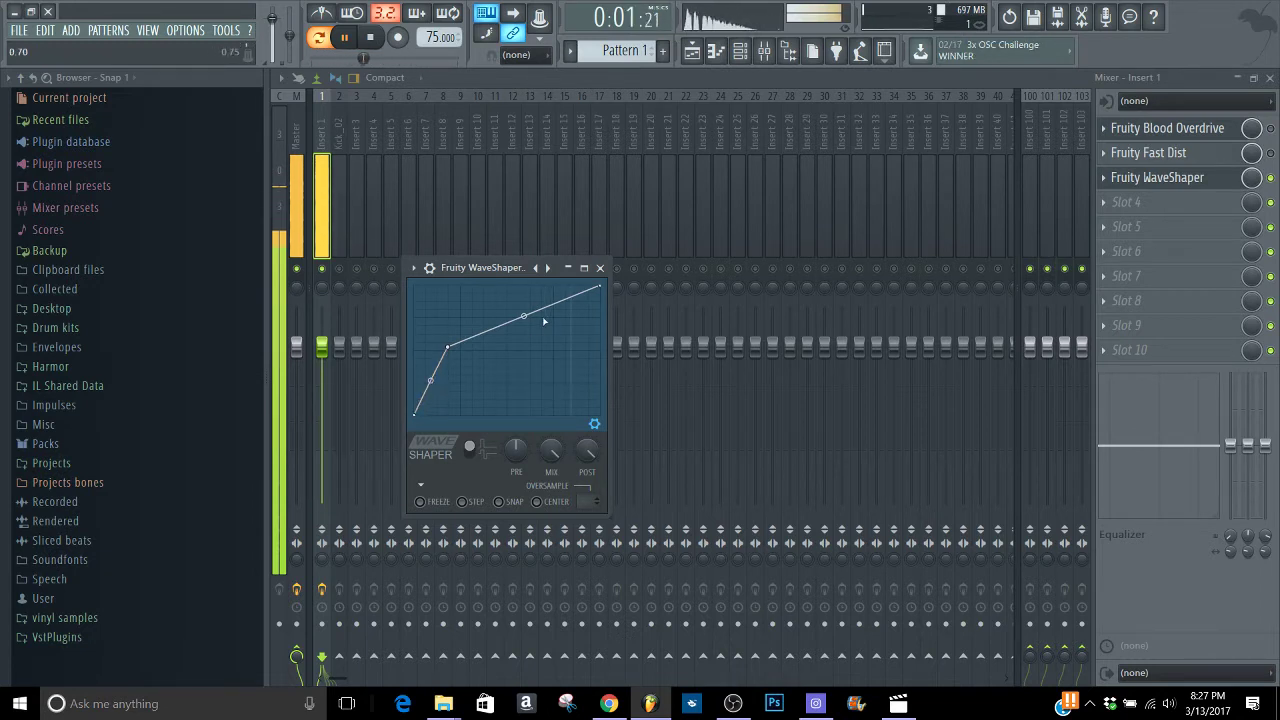
mouse_move(523, 316)
mouse_down()
mouse_move(523, 346)
mouse_move(523, 285)
mouse_move(523, 306)
mouse_up()
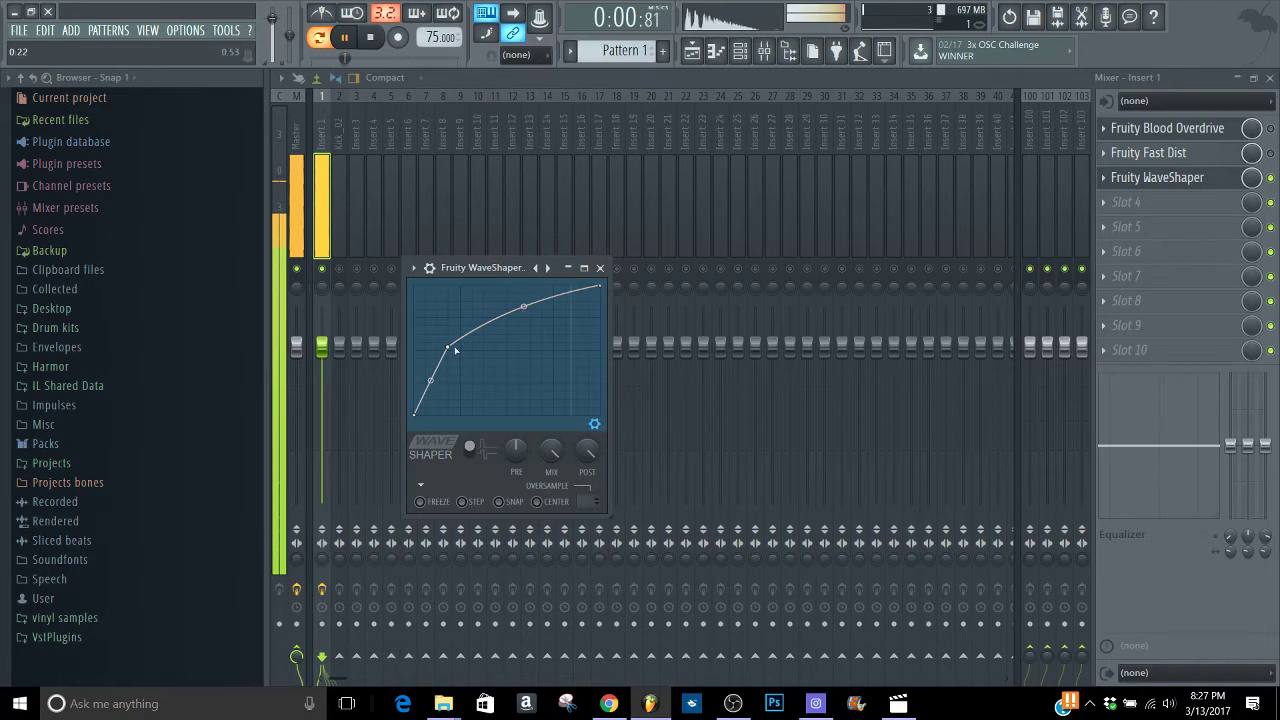
drag(447, 346, 448, 306)
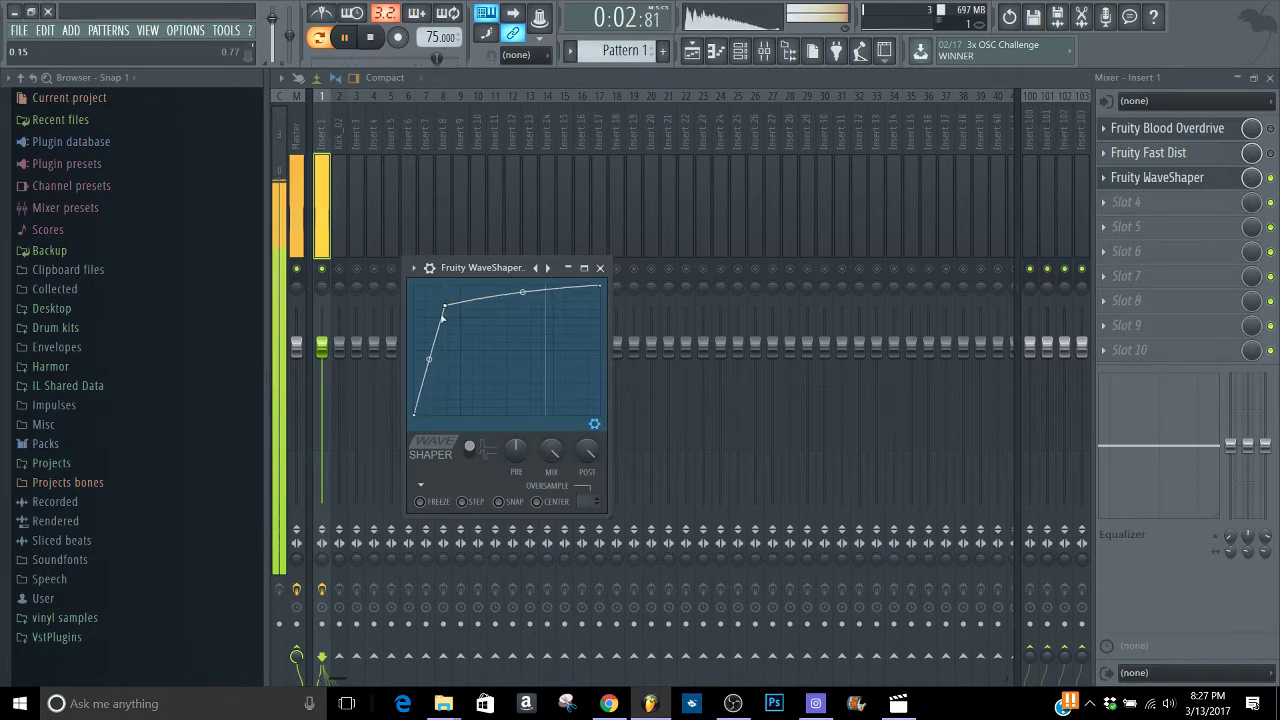
right_click(448, 306)
click(463, 331)
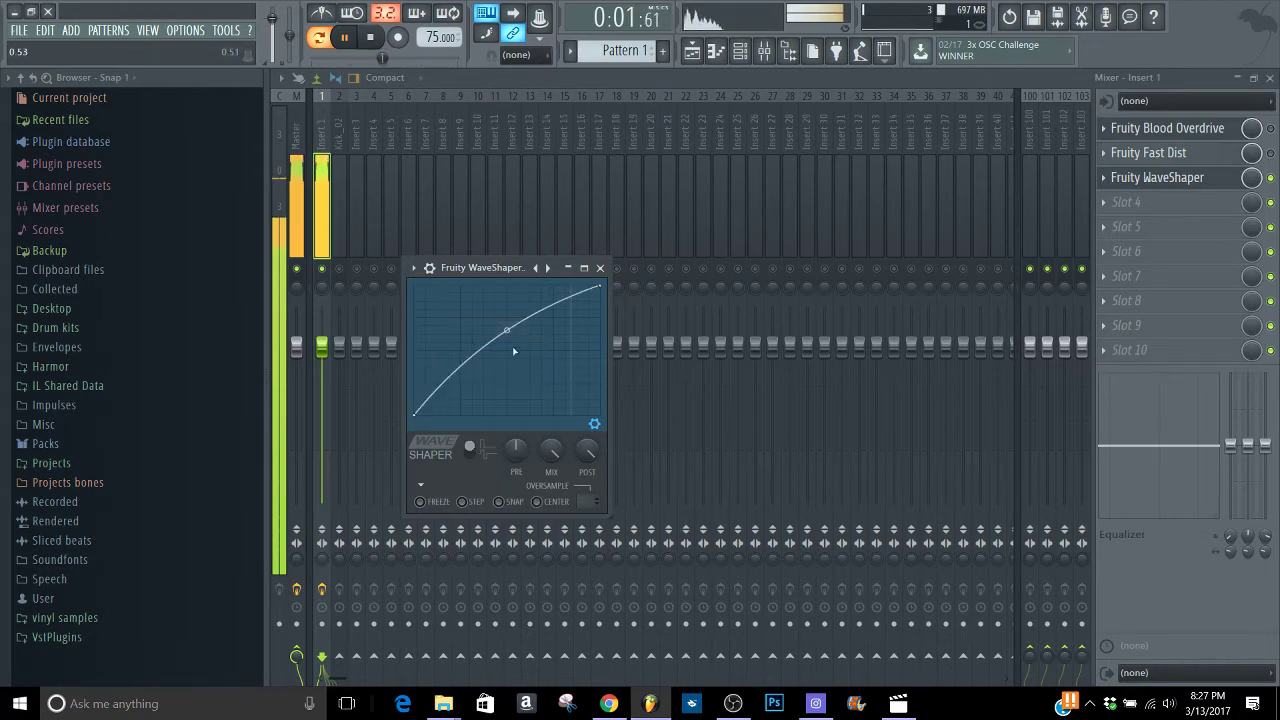
- Reshape the WaveShaper curve with a point in its lower input range and a point 1 to 2 tension of about 10.9%
drag(507, 330, 507, 286)
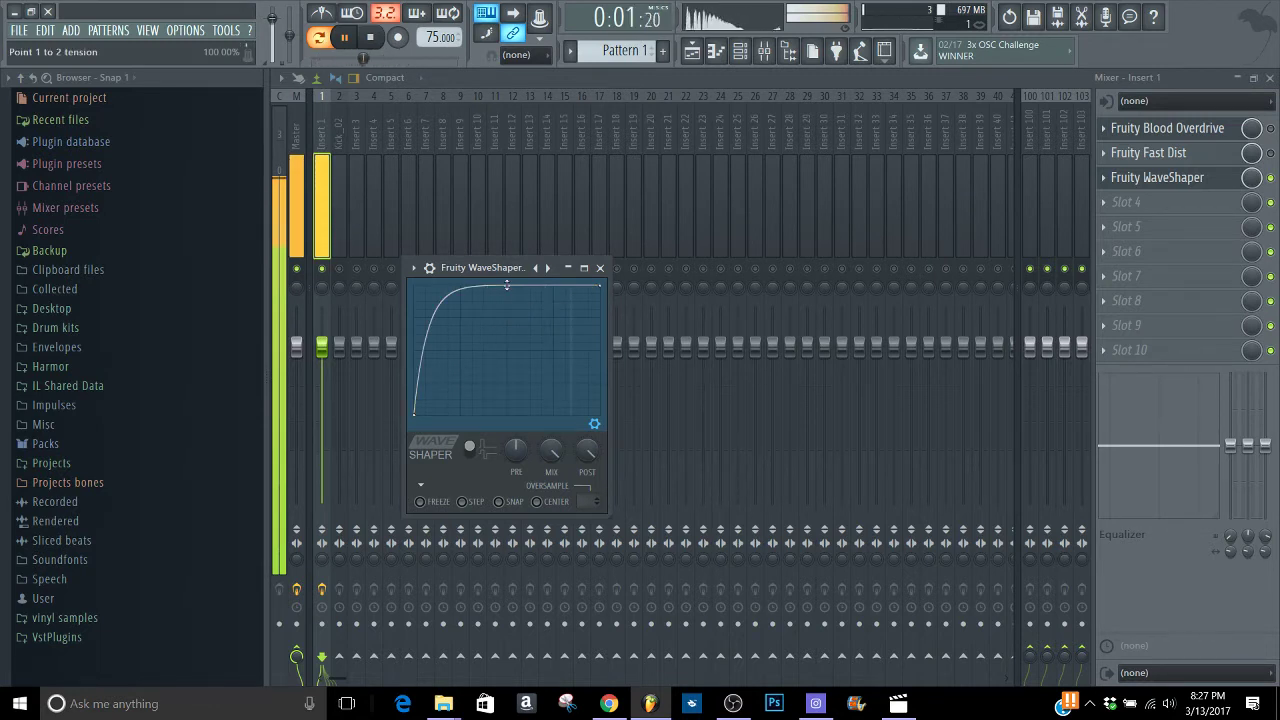
drag(507, 285, 546, 345)
drag(509, 290, 436, 341)
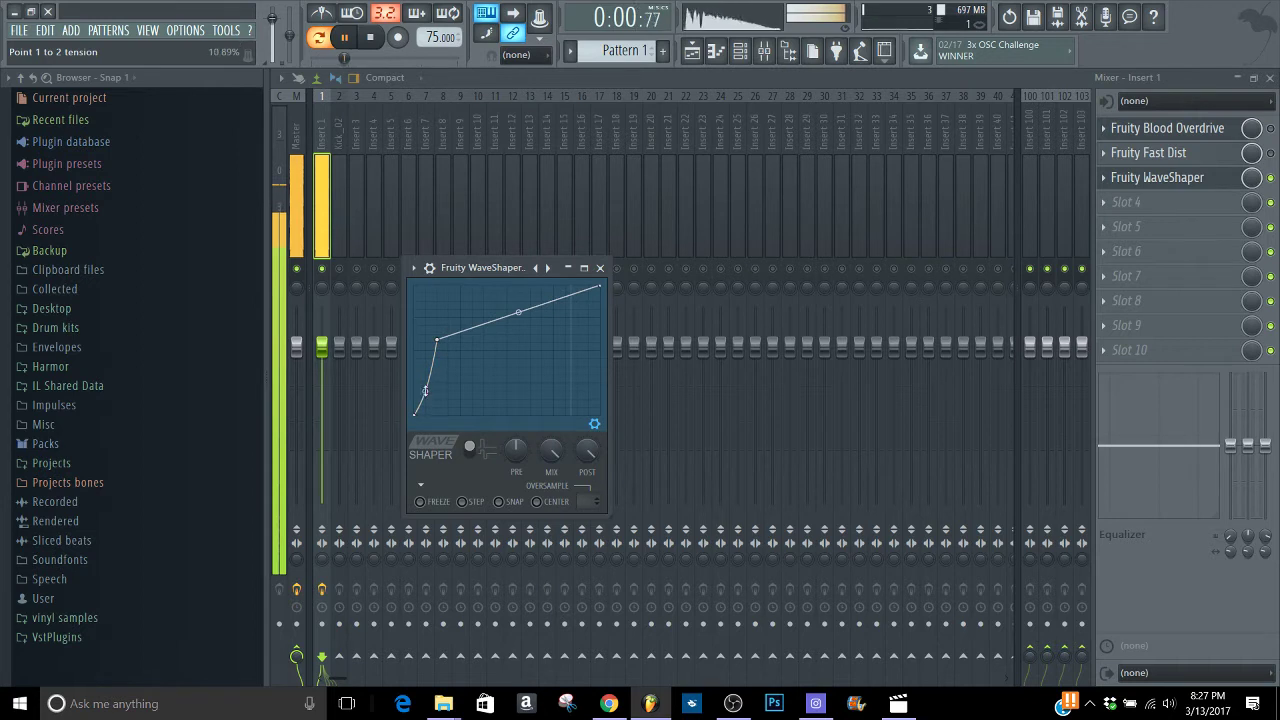
- Bypass Fruity WaveShaper, and close the mixer and both open plugin windows
click(1271, 179)
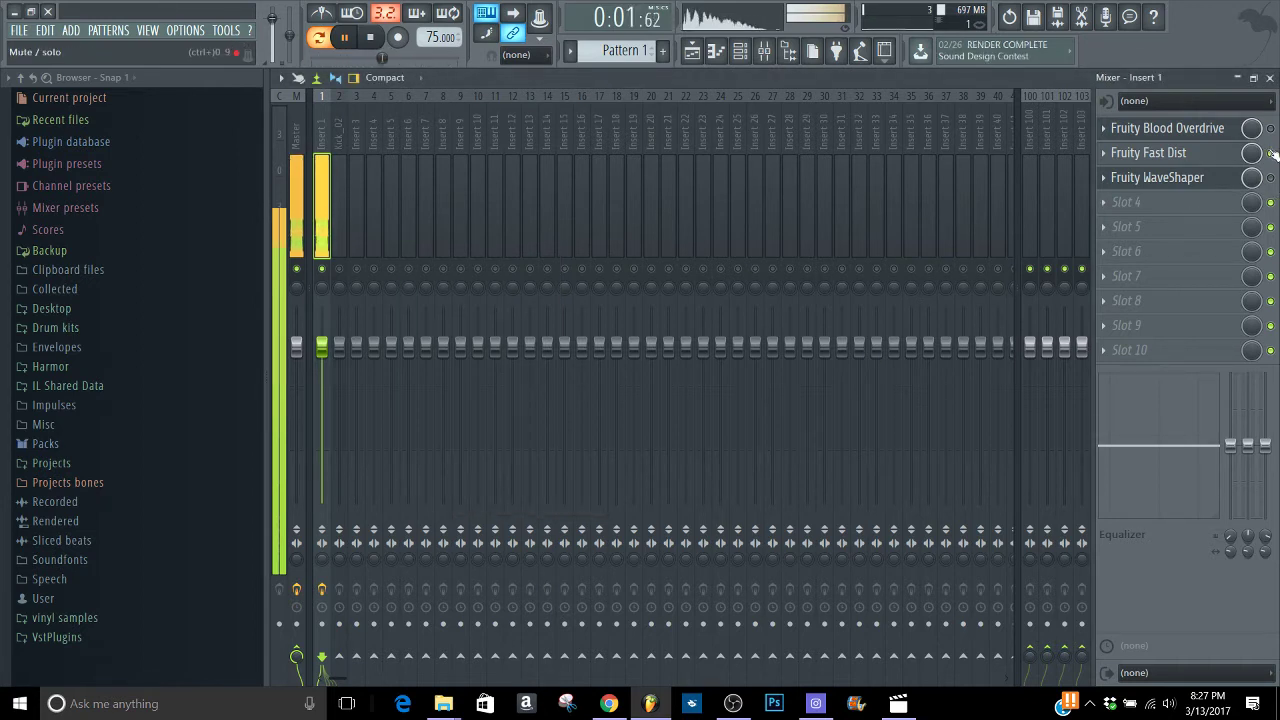
click(1270, 77)
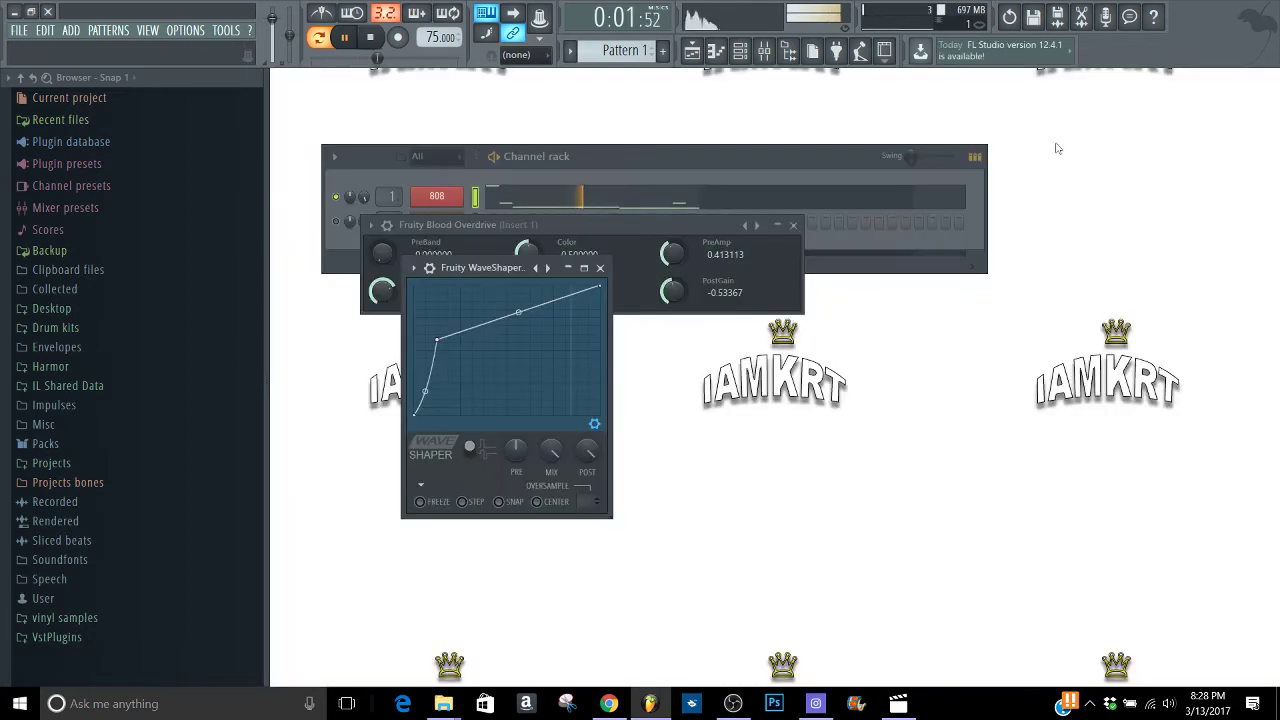
click(600, 267)
click(793, 224)
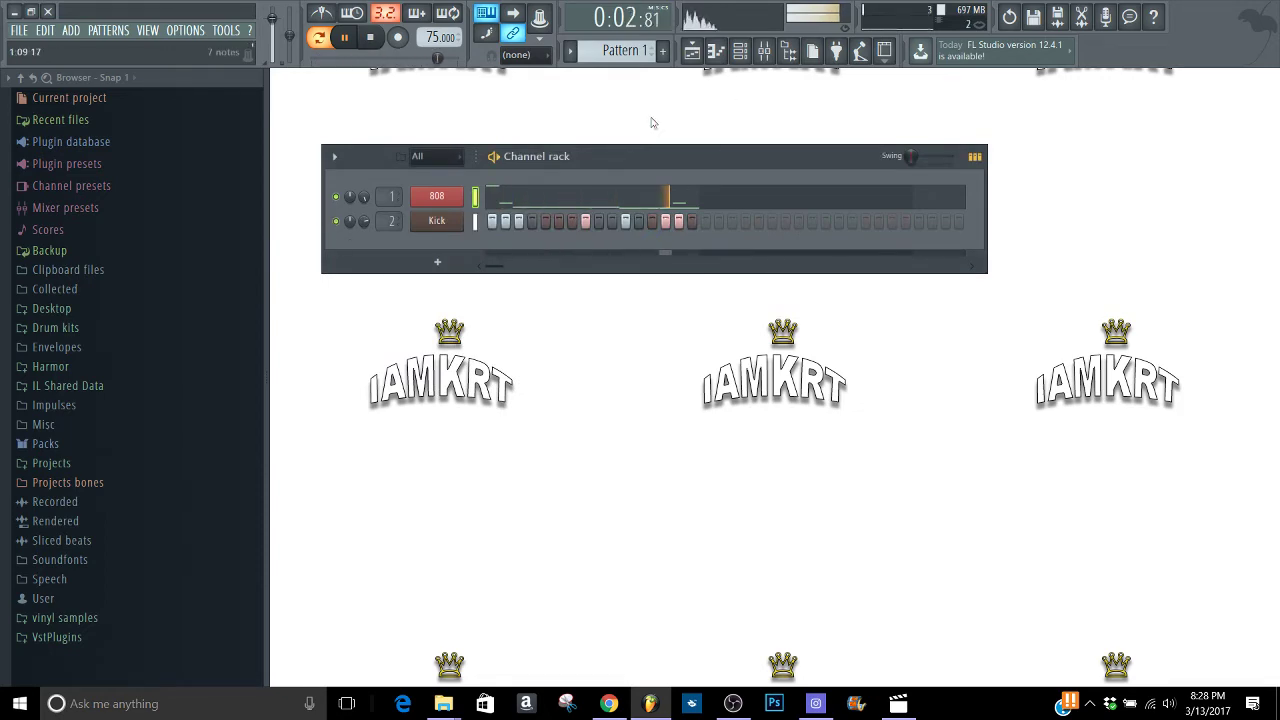
- Reopen the mixer and unsolo Insert 1 to hear the 808 together with the kick
click(763, 51)
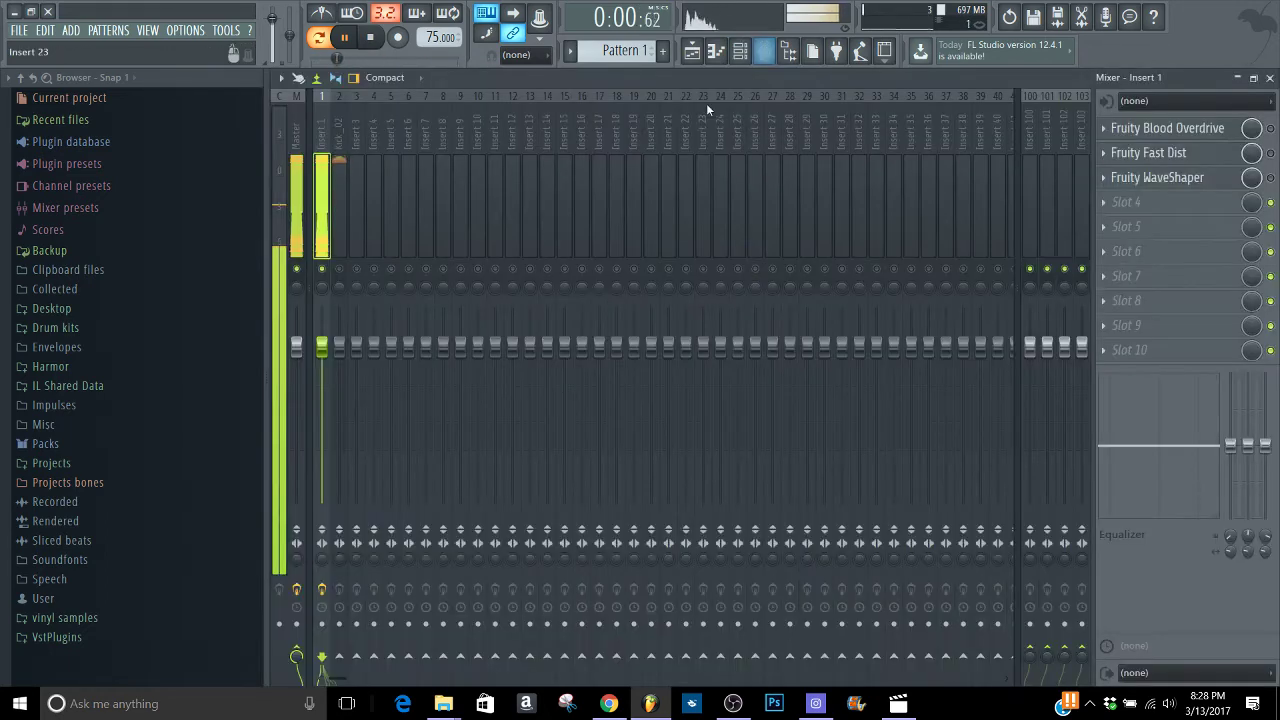
right_click(322, 269)
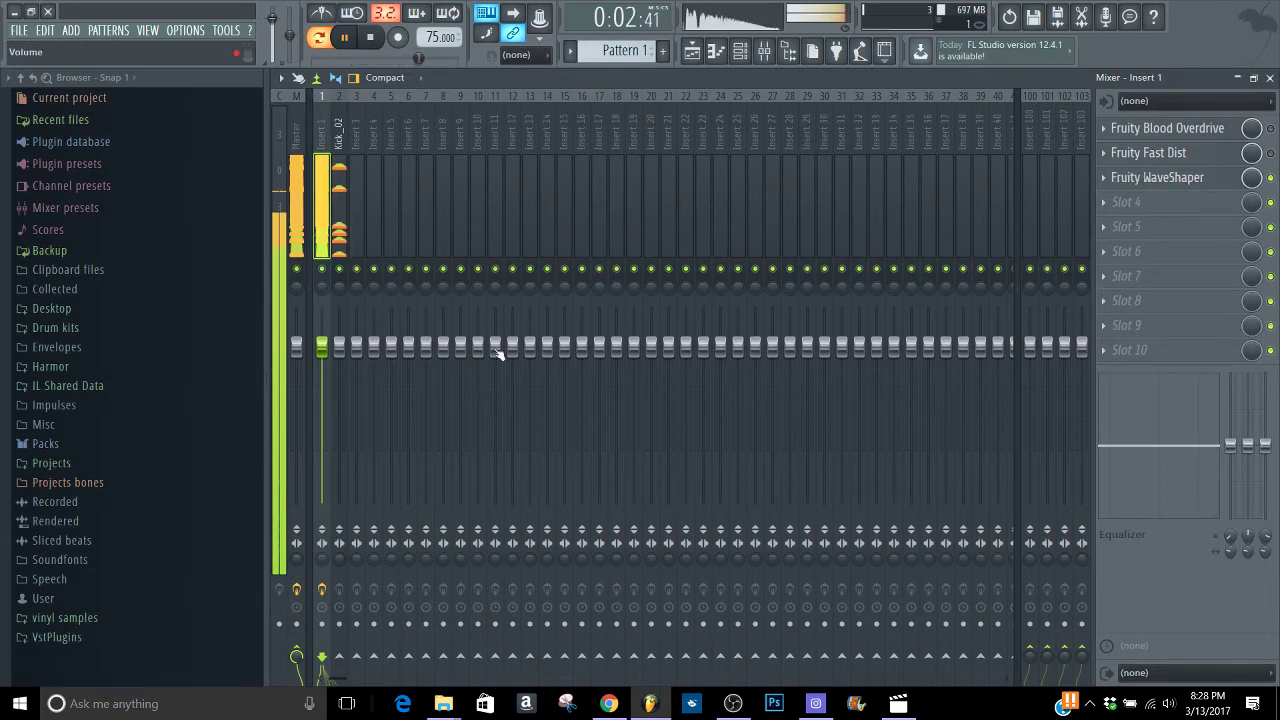
drag(326, 350, 326, 347)
click(1104, 251)
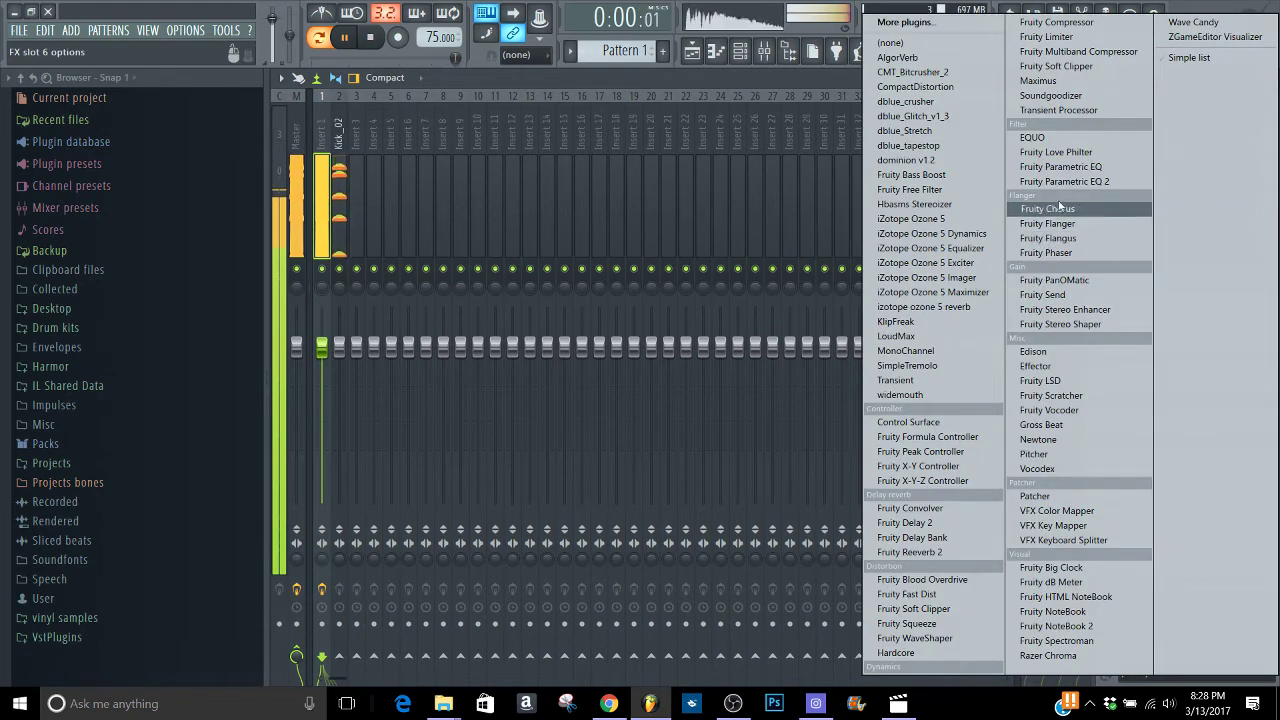
click(805, 75)
- Compare the distortions against the kick by bypassing WaveShaper, toggling Fast Dist on and off, and enabling Blood Overdrive
click(1271, 178)
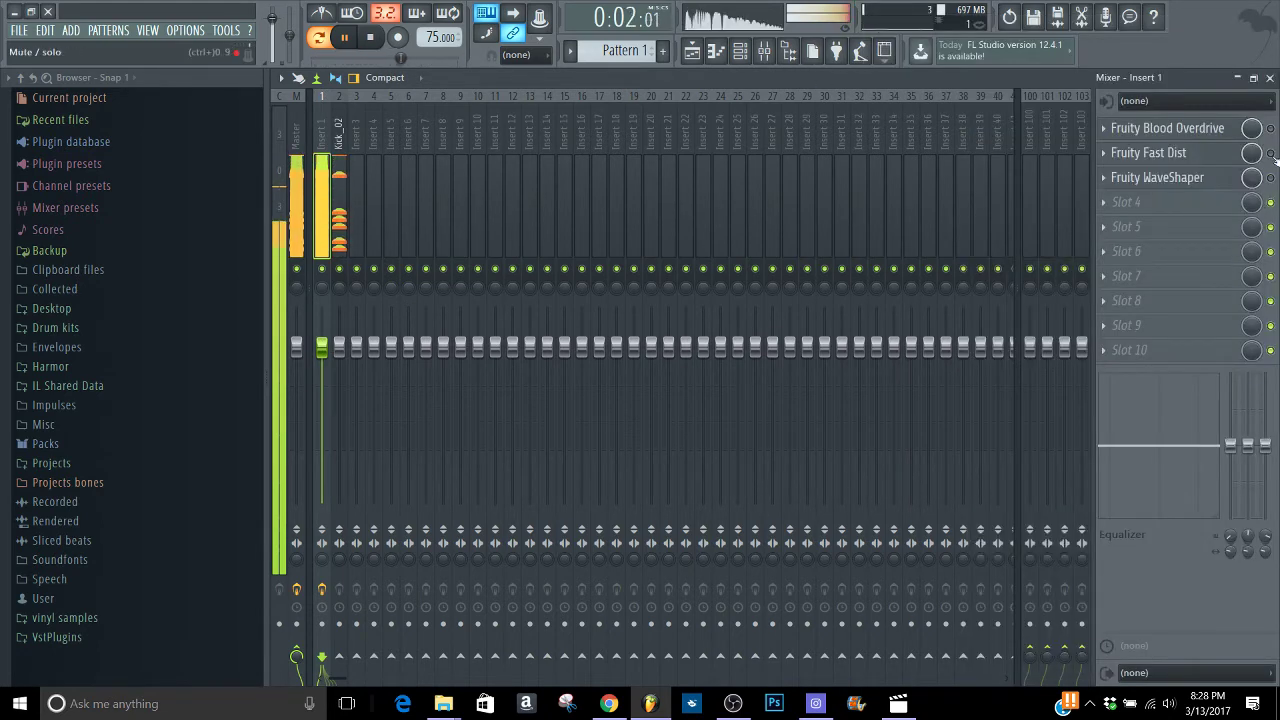
click(1271, 153)
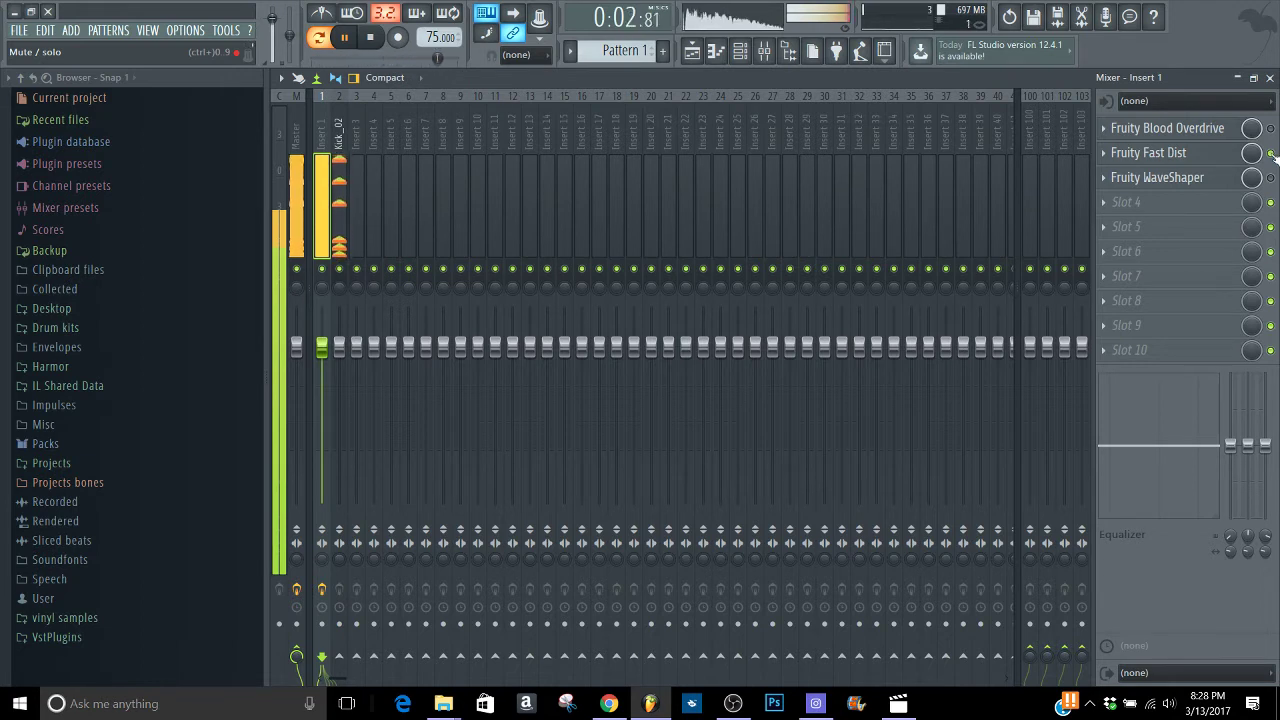
click(1271, 154)
click(1271, 129)
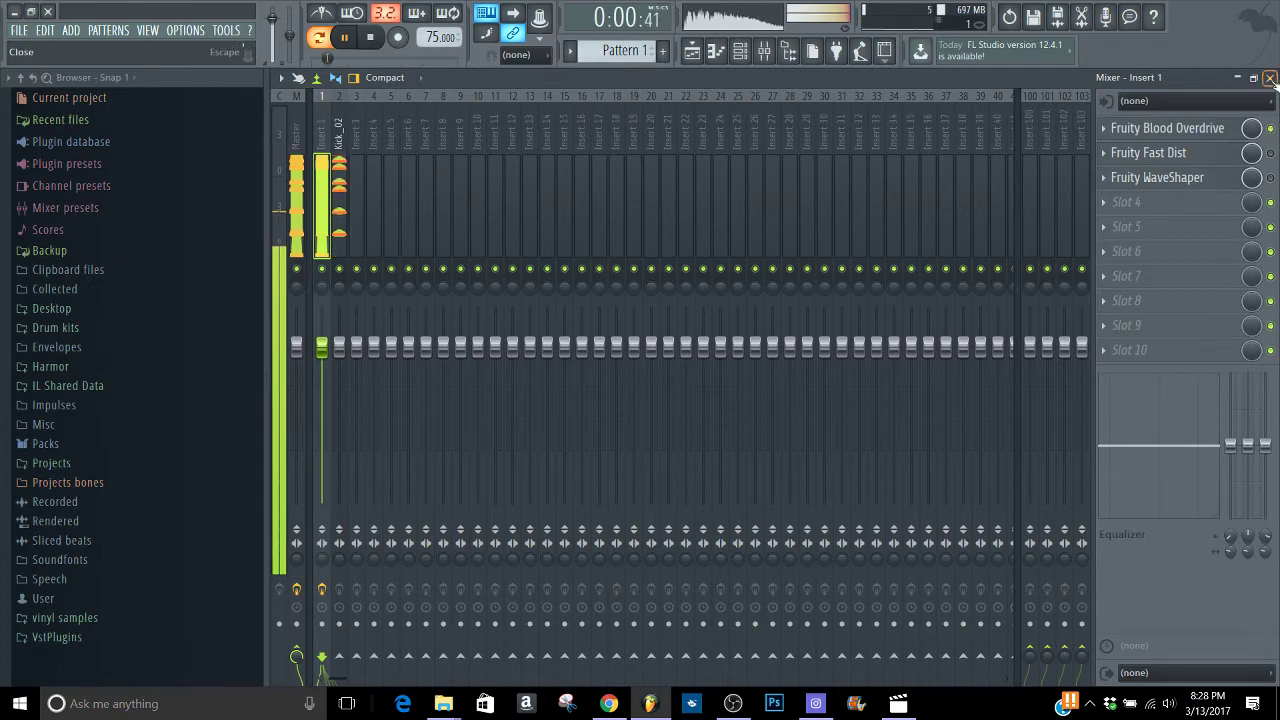
- Close the mixer and adjust the 808's channel volume in the Channel rack
click(1270, 78)
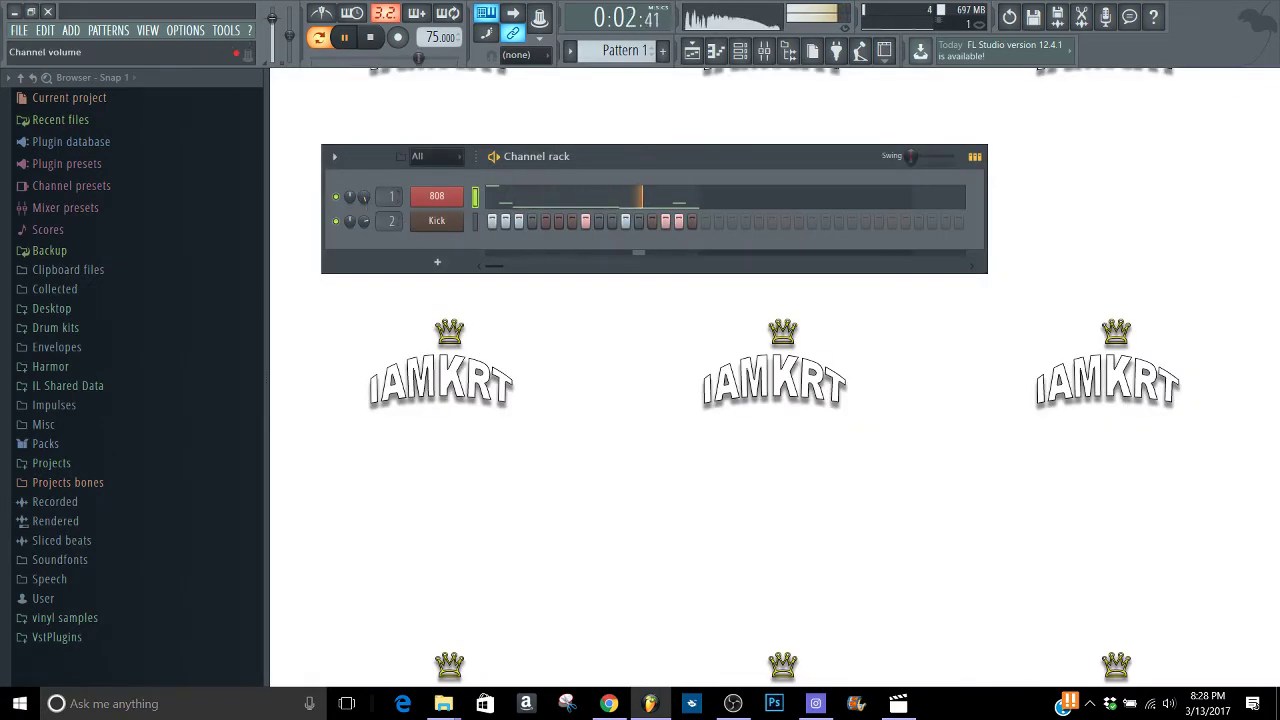
right_click(372, 205)
click(372, 207)
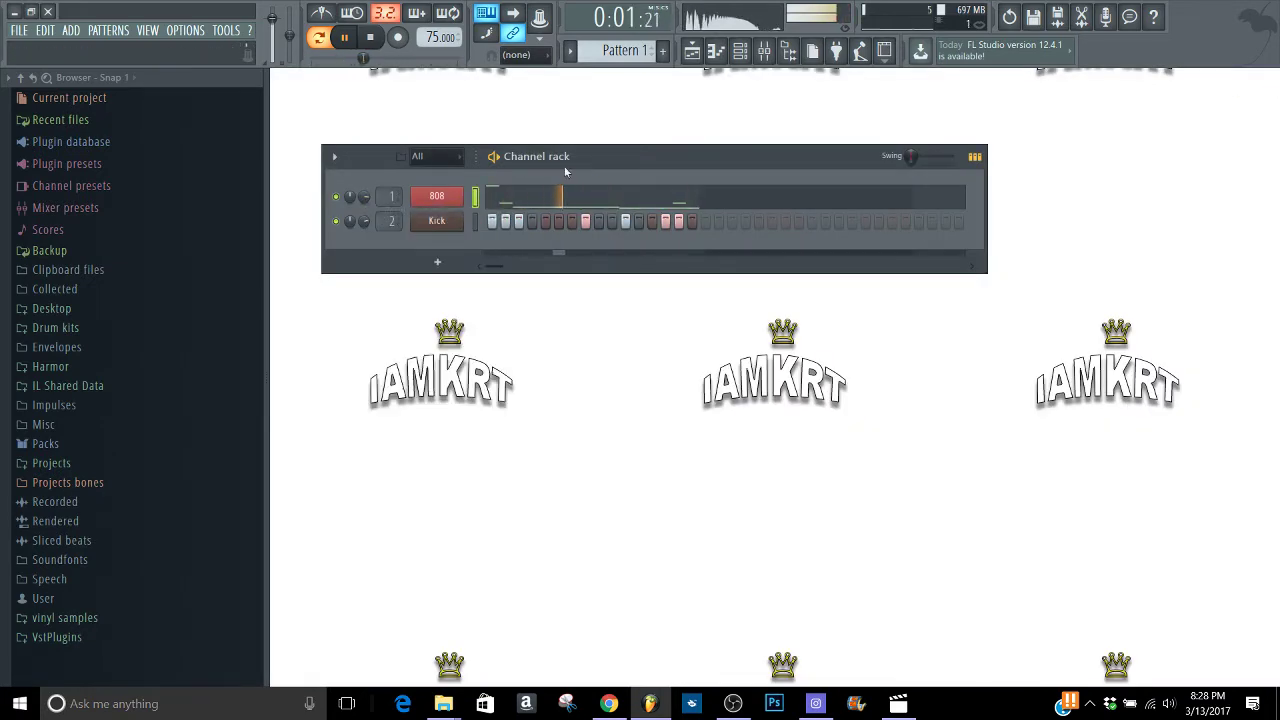
- Bypass Fruity Blood Overdrive in the mixer, and audition Fruity Fast Dist and Fruity WaveShaper one at a time
click(767, 51)
click(1270, 129)
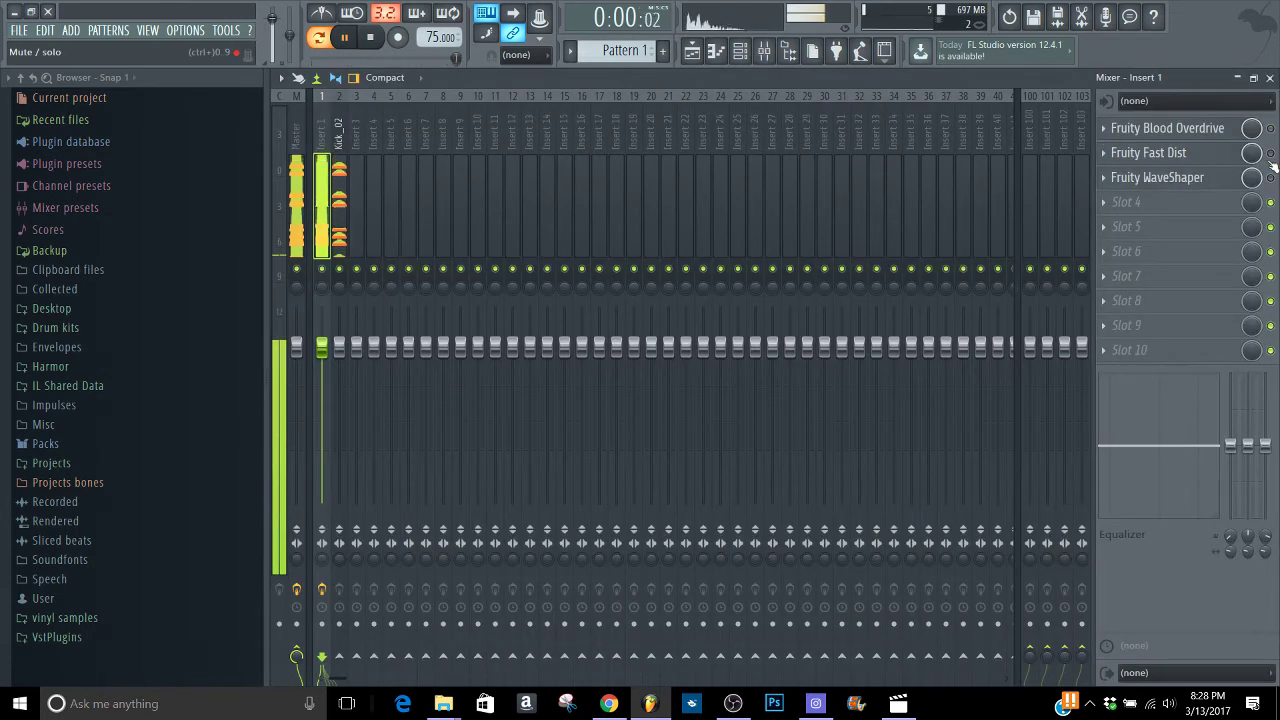
click(1270, 154)
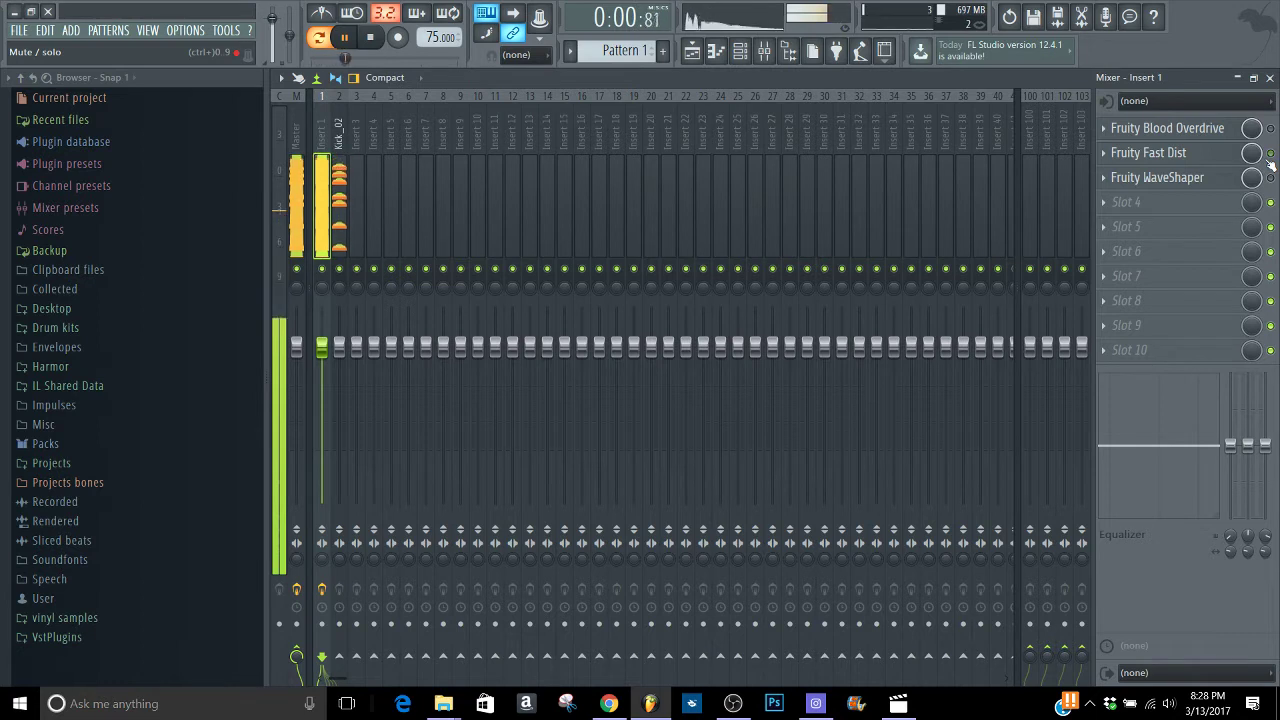
click(1270, 153)
click(1270, 178)
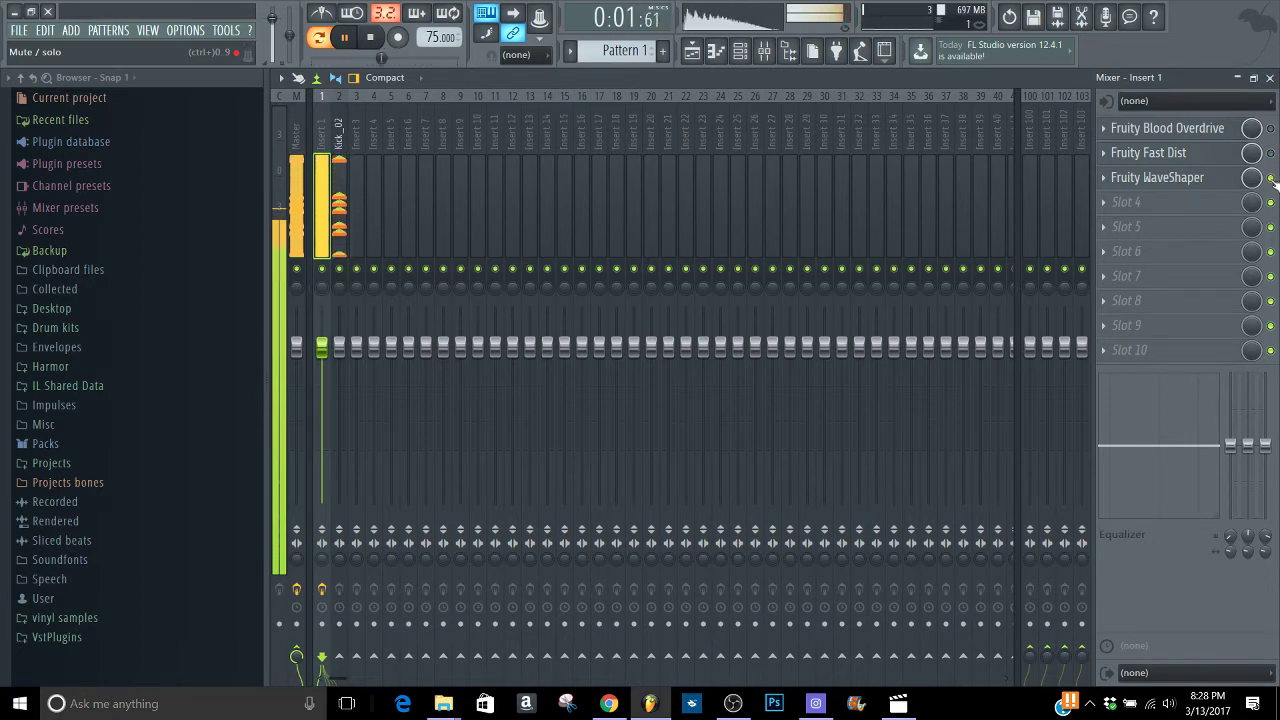
- Leave only Fruity Fast Dist enabled on Insert 1, close the mixer and stop playback
click(1271, 178)
click(1271, 153)
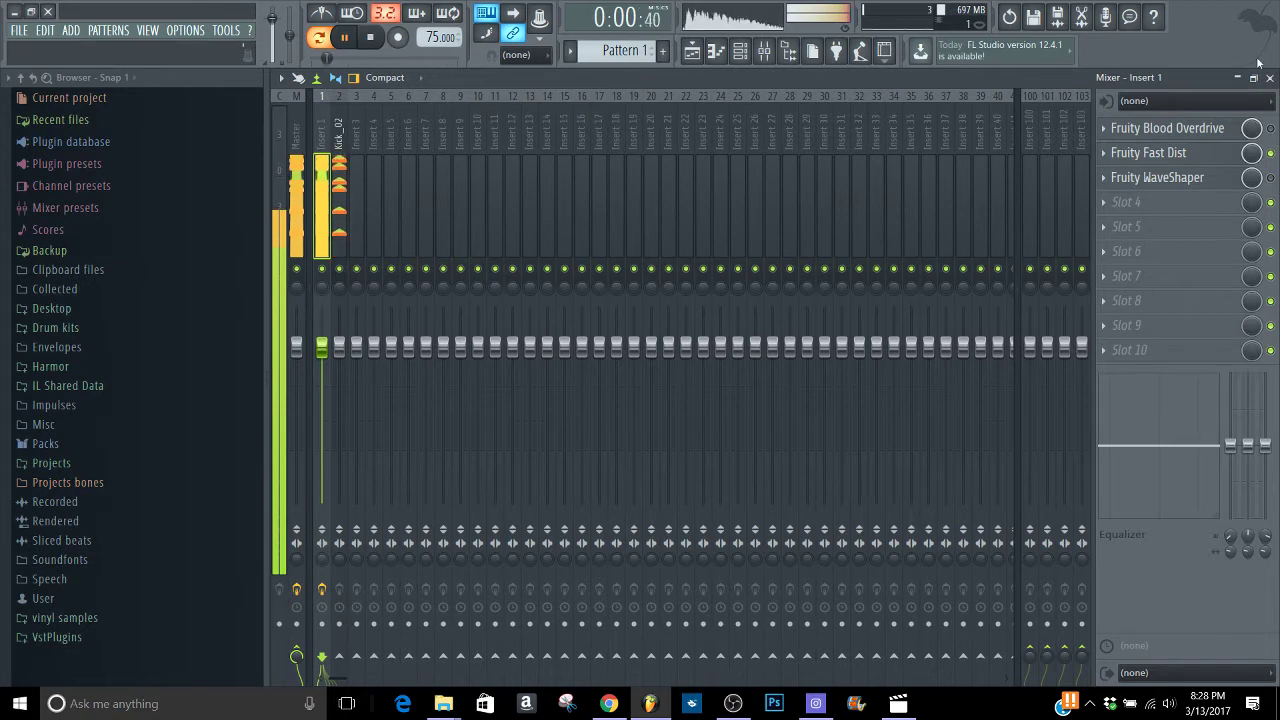
click(1269, 77)
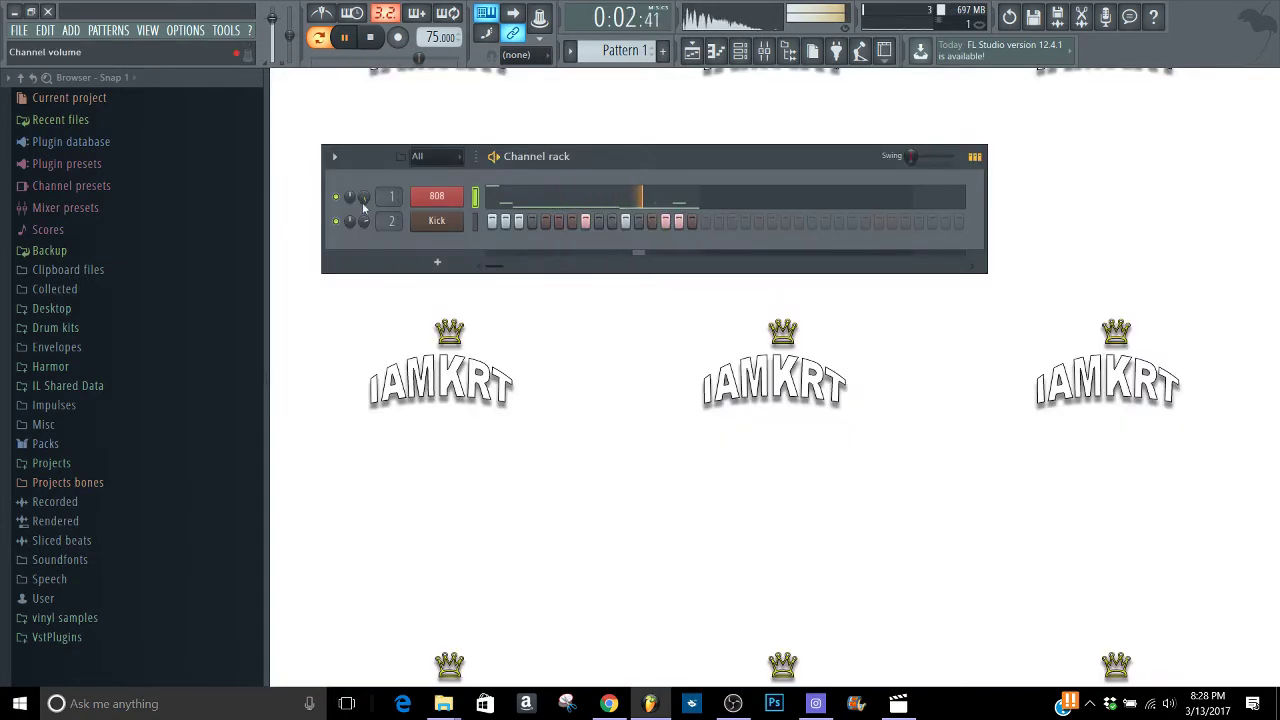
key(space)
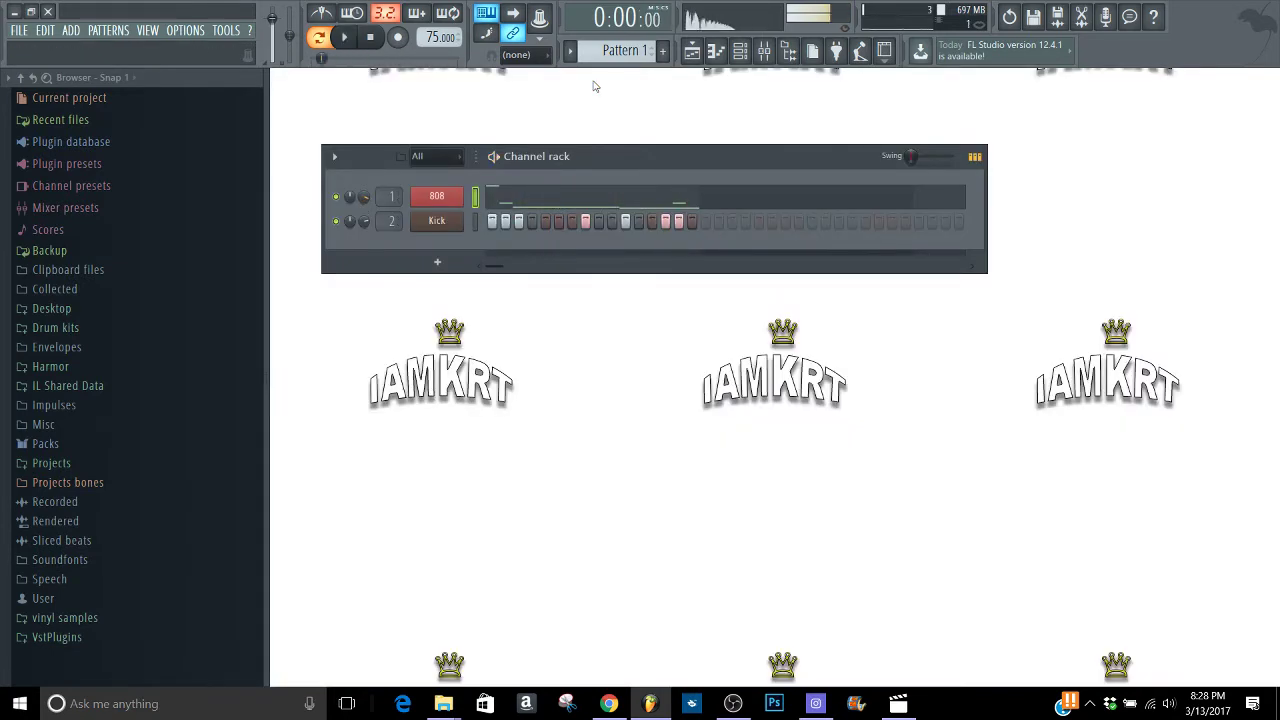
- Create a new pattern named "i like to add random stuff like this"
click(662, 50)
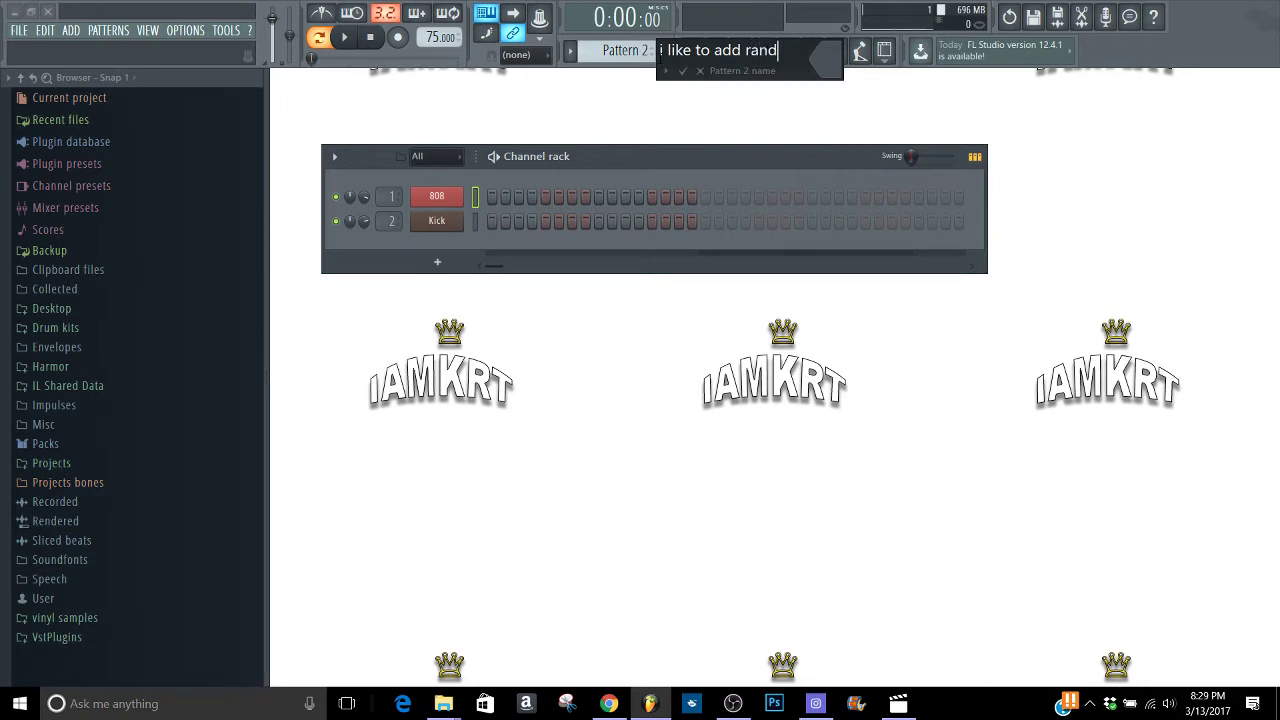
text(stuff)
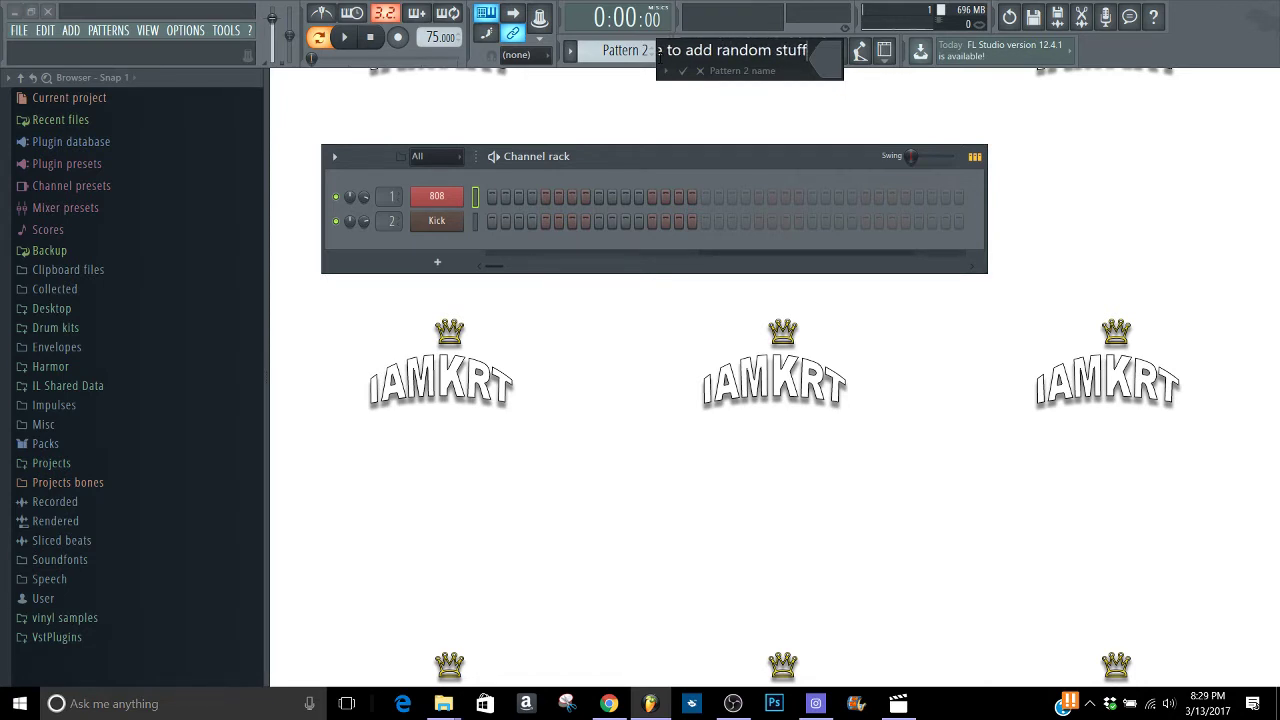
text( like this)
key(Return)
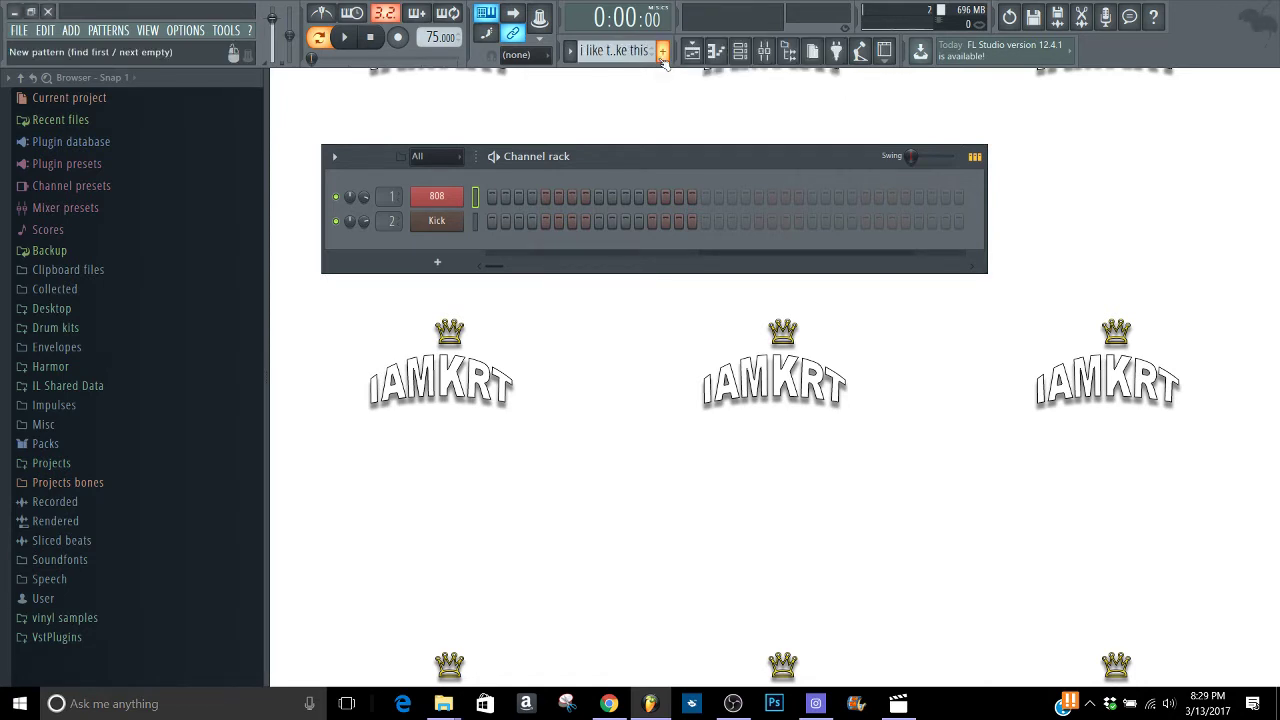
- Open the mixer, return to Pattern 1 with playback running, and solo Insert 1
click(764, 52)
key(space)
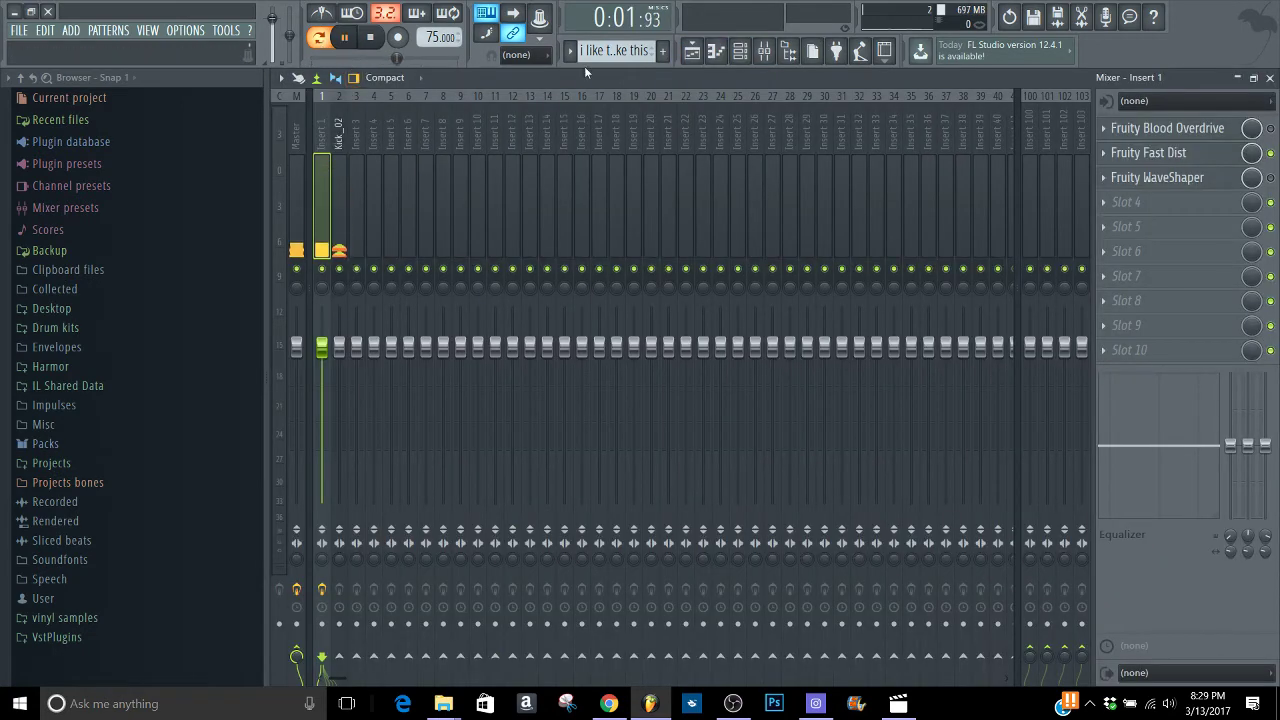
scroll(615, 52, up, 1)
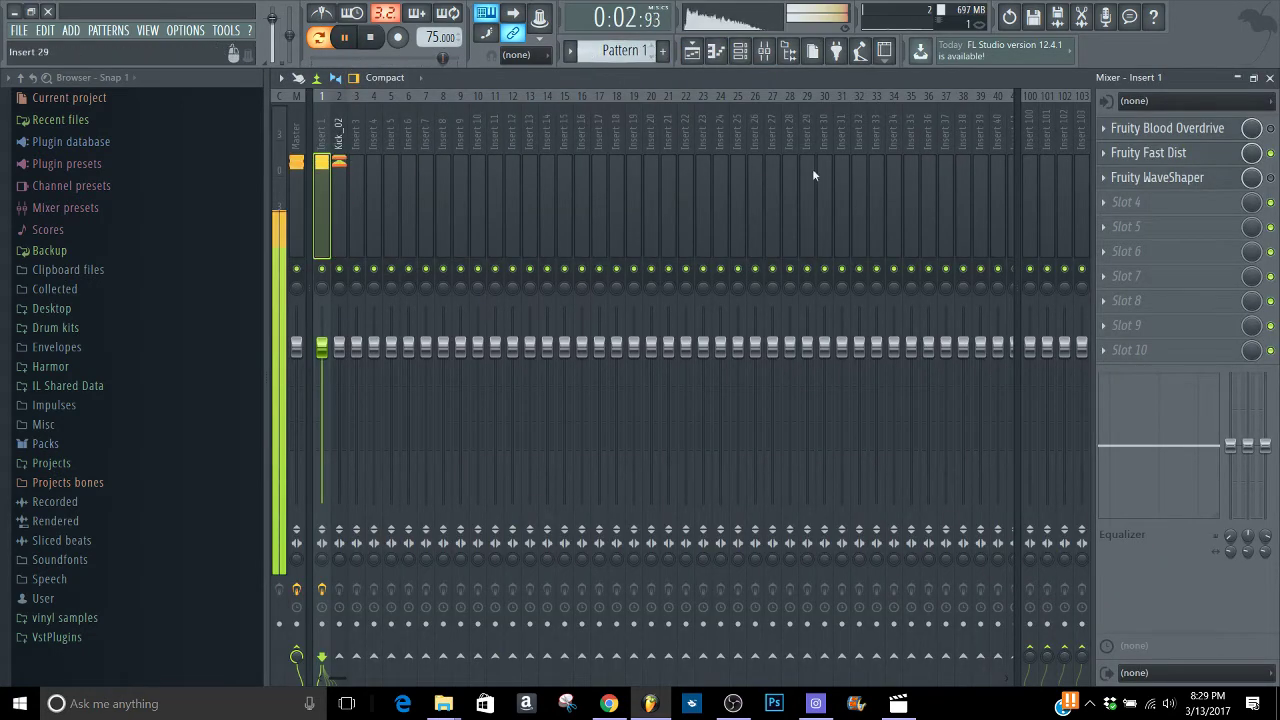
right_click(322, 268)
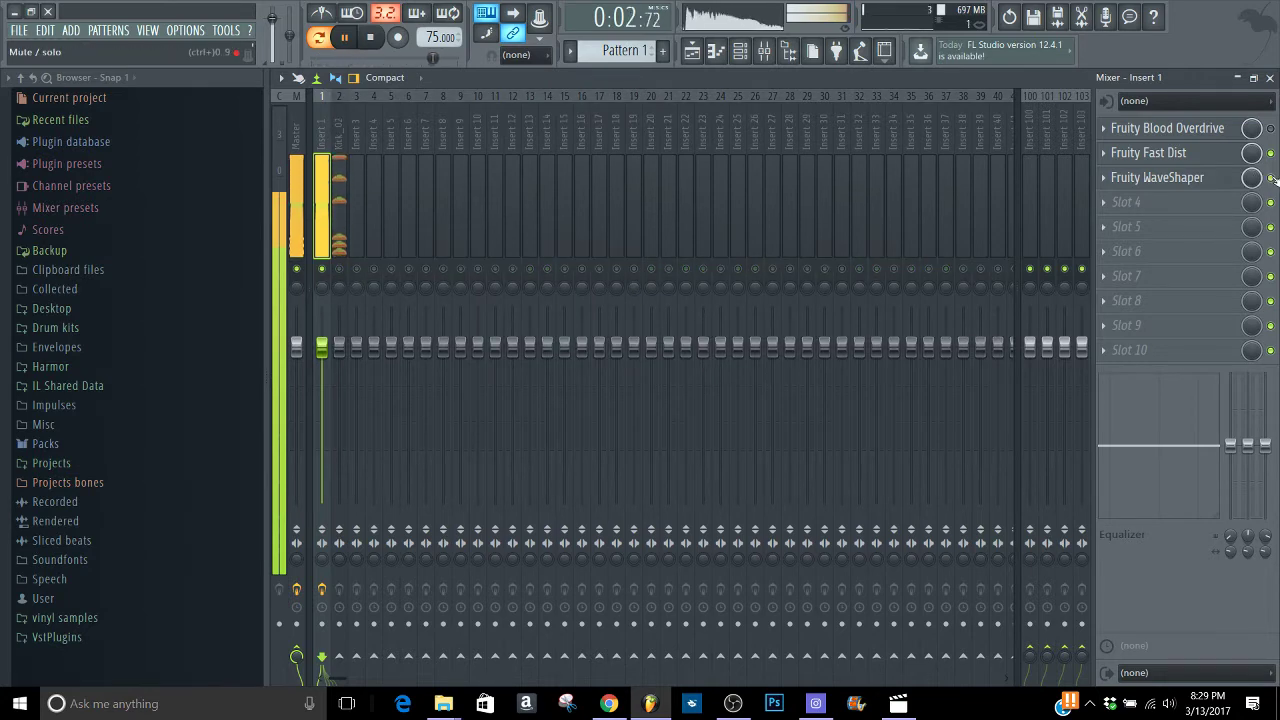
- Load Fruity Chorus into slot 5 of Insert 1, close its window and lower its mix level
click(1126, 230)
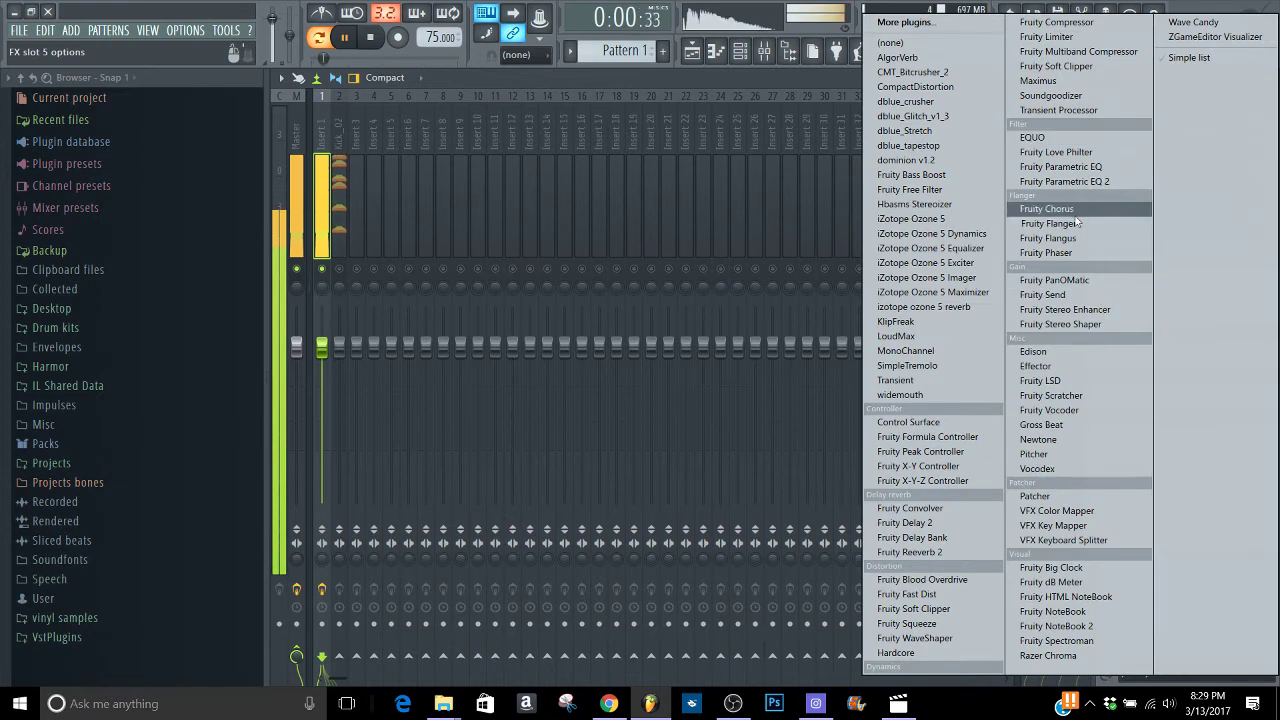
click(1046, 208)
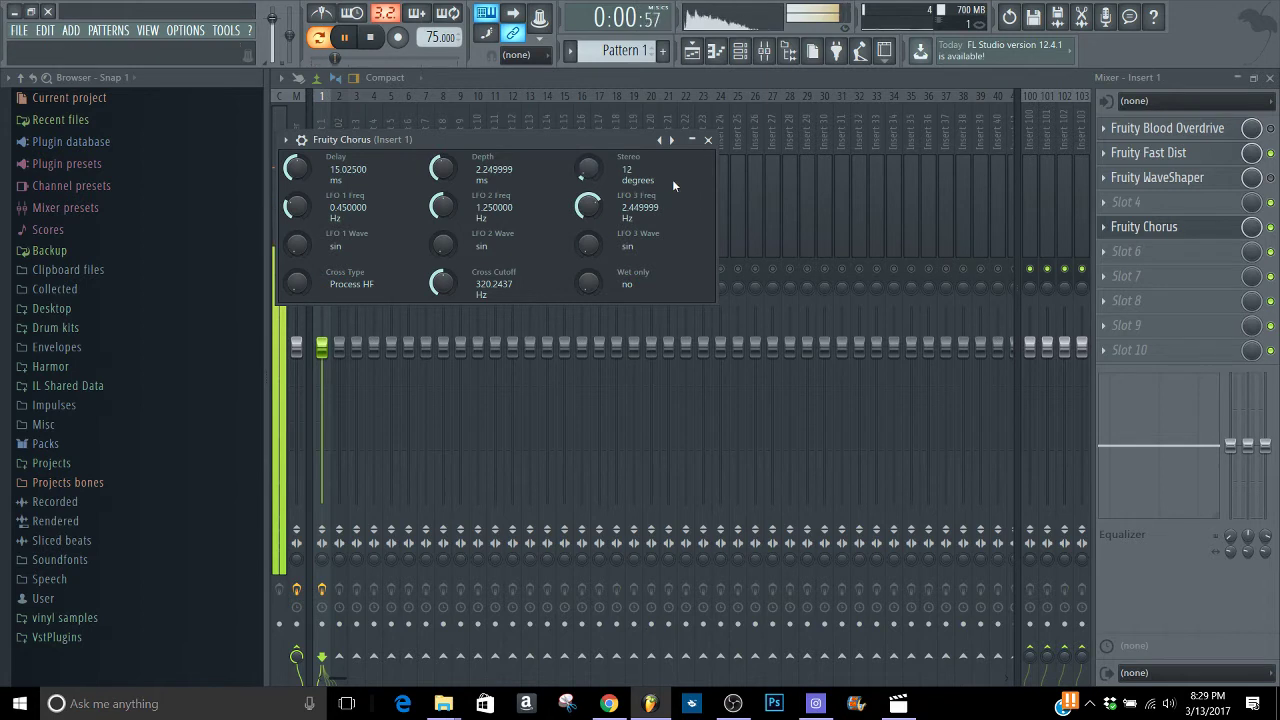
click(707, 140)
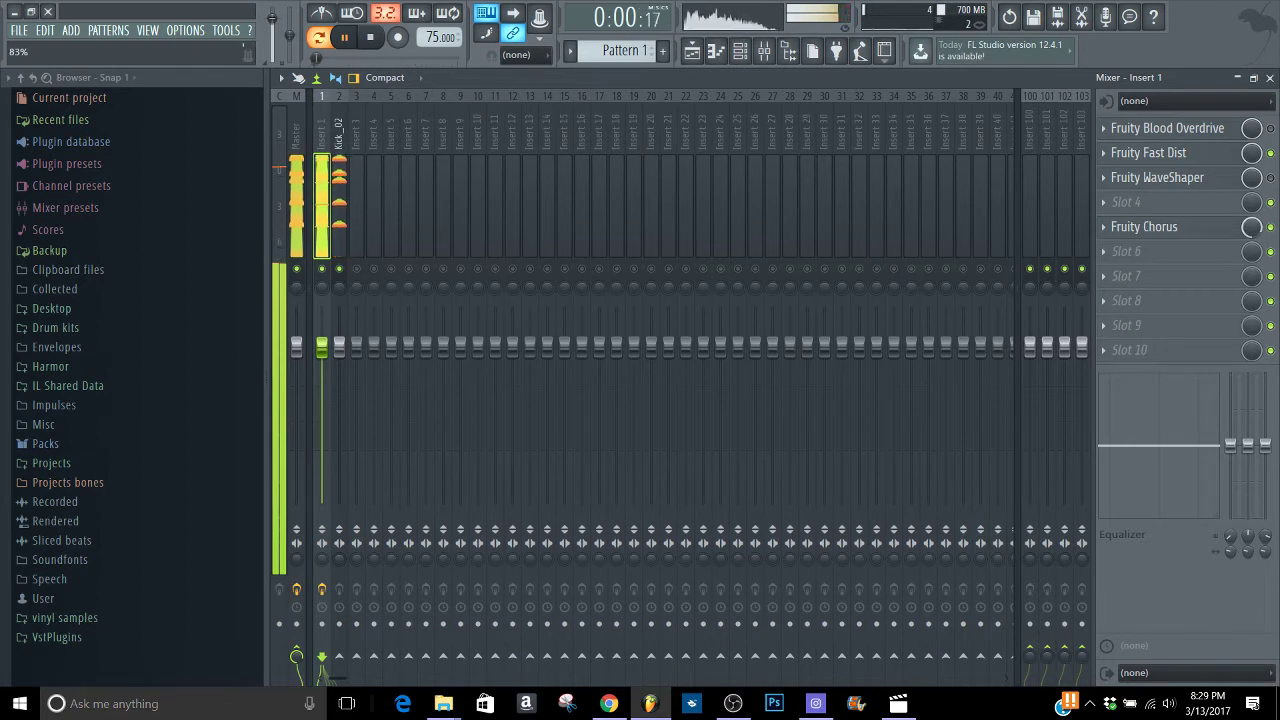
scroll(1257, 228, up, 1)
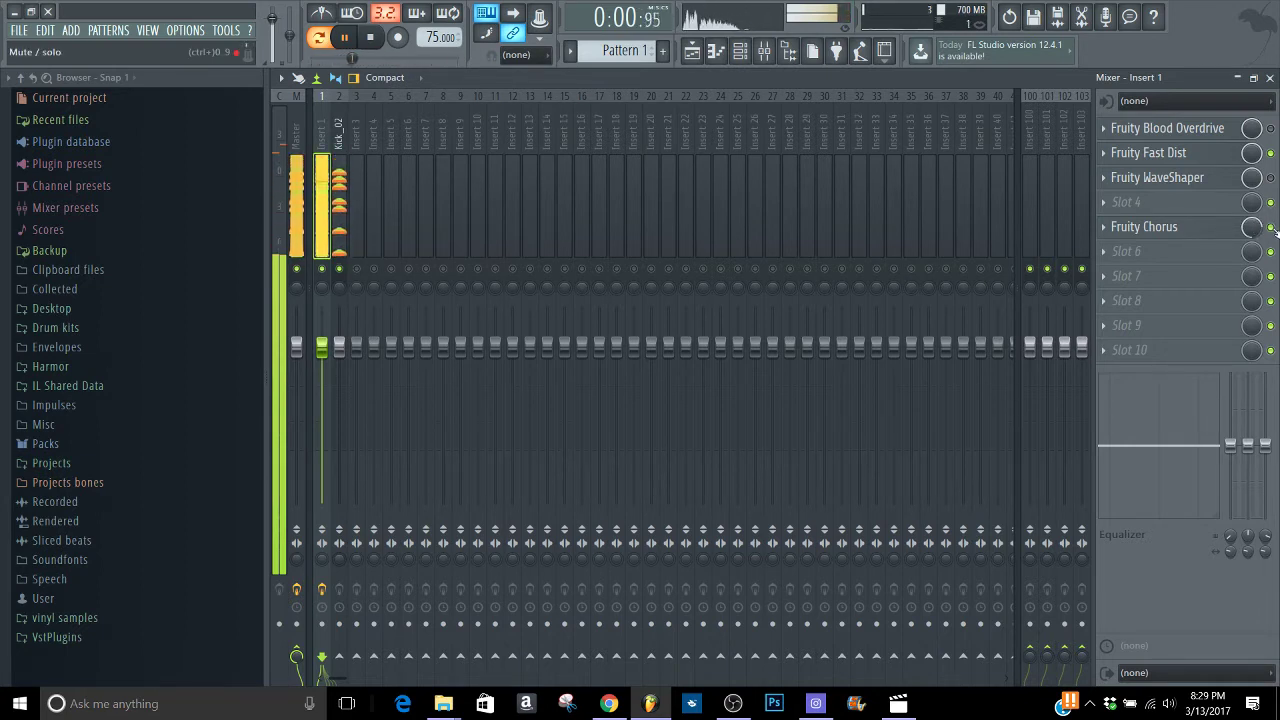
- Audition the three distortions in turn with Fruity Chorus, adjusting the chorus mix level and leaving Fruity Fast Dist enabled
click(1271, 153)
click(1271, 178)
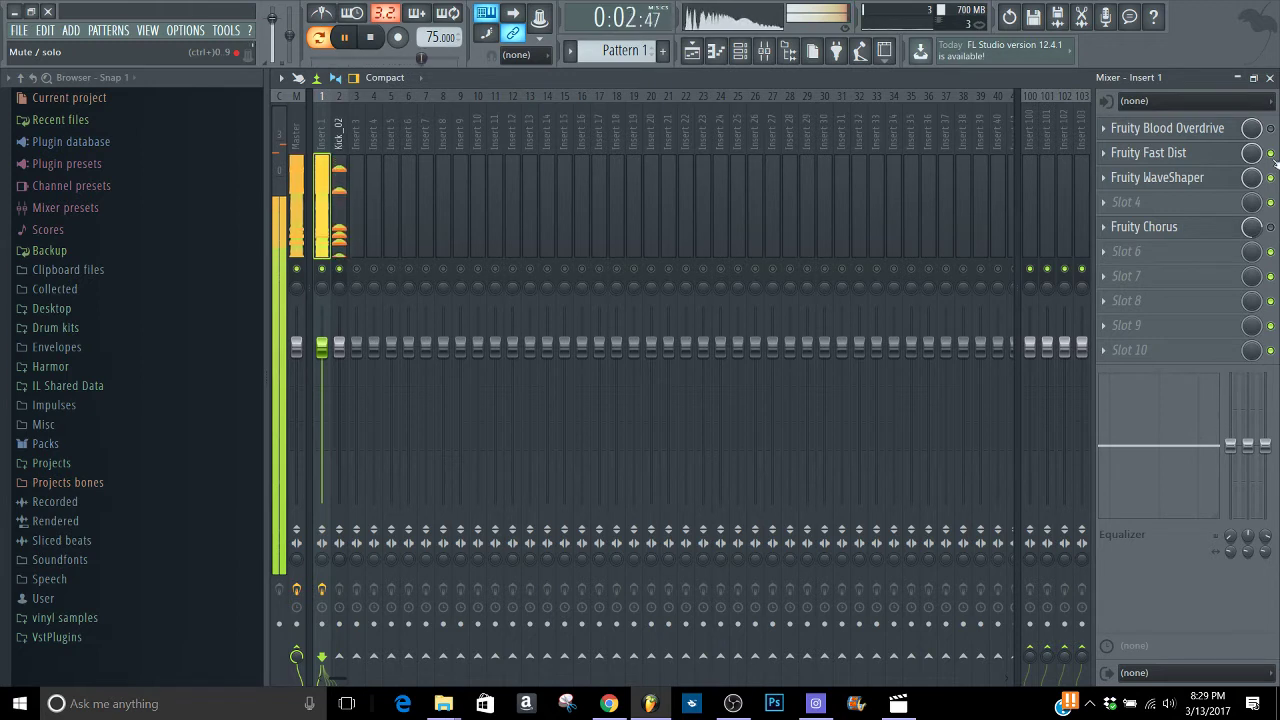
click(1271, 227)
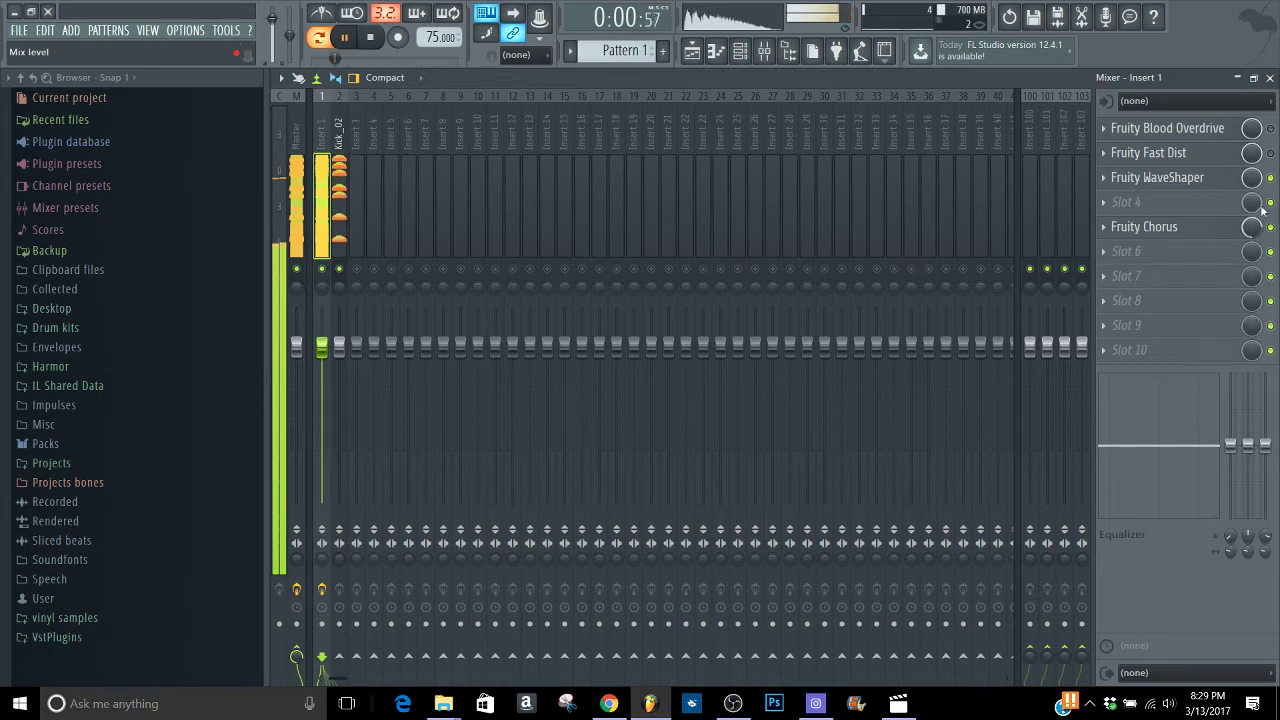
drag(1259, 222, 1258, 219)
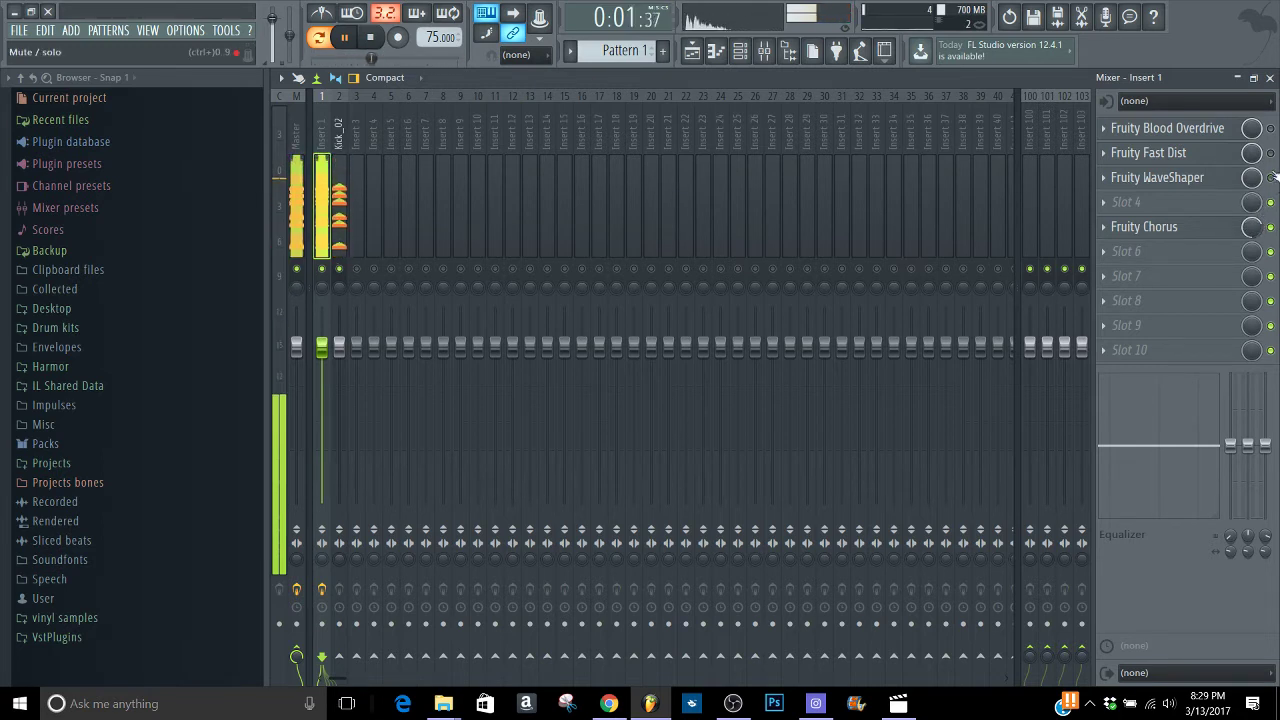
click(1270, 128)
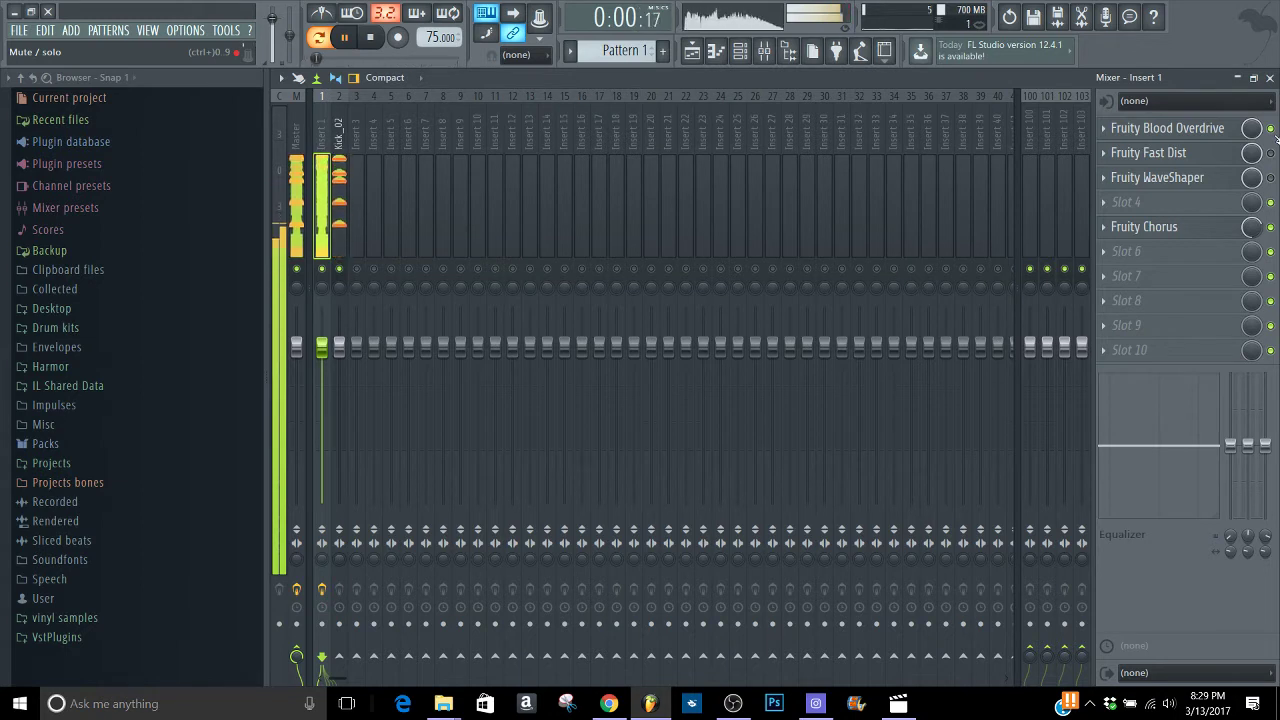
click(1270, 128)
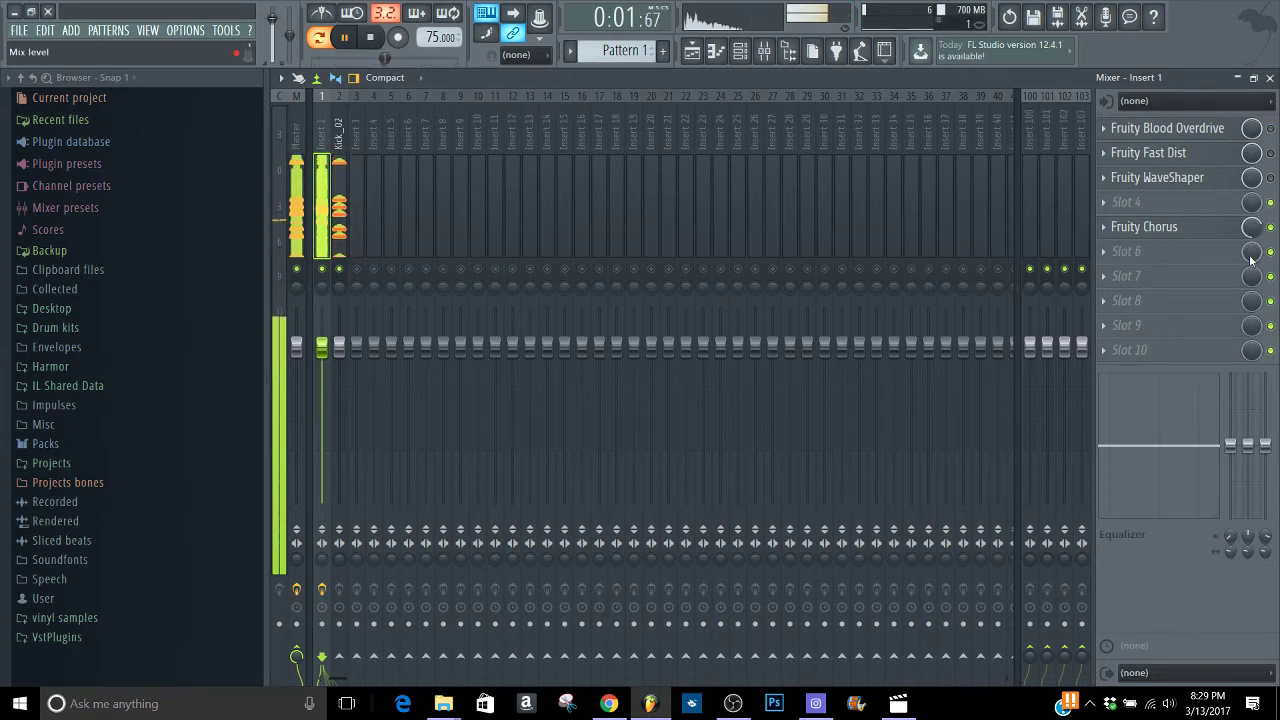
click(1270, 153)
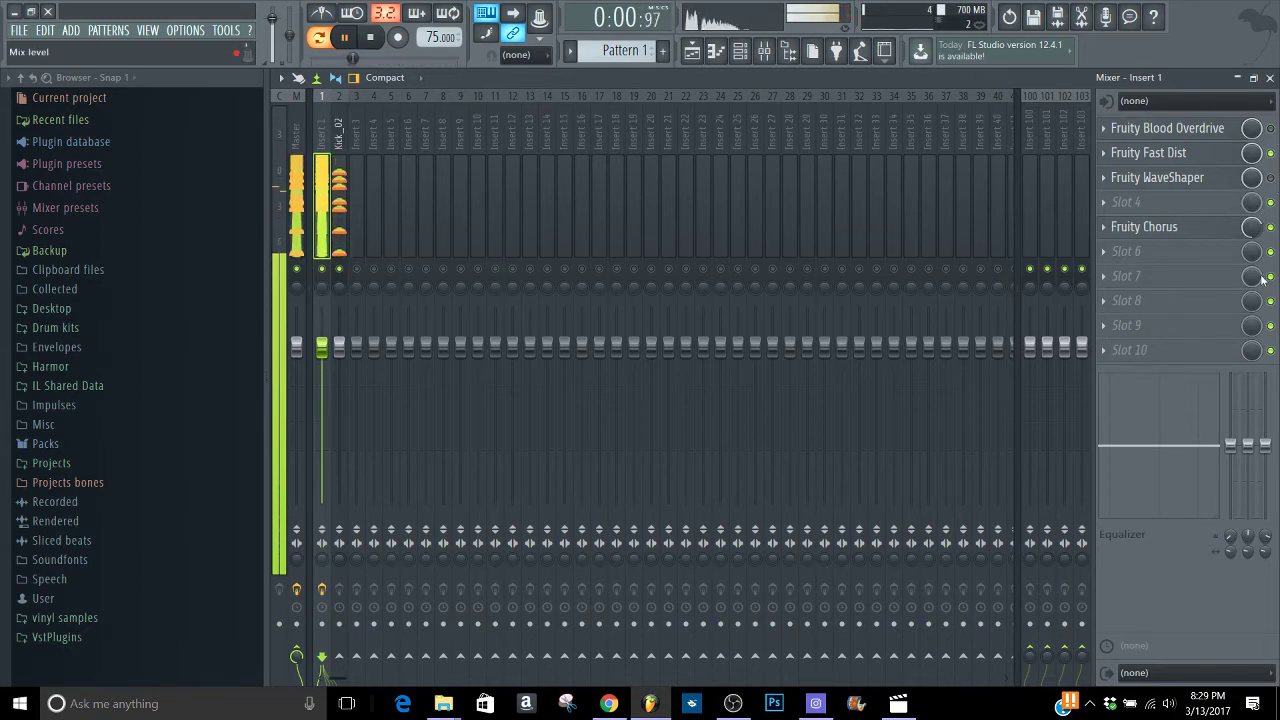
- Load Fruity Stereo Shaper into slot 6 of Insert 1, apply its Shrinked preset and close its window
click(1128, 251)
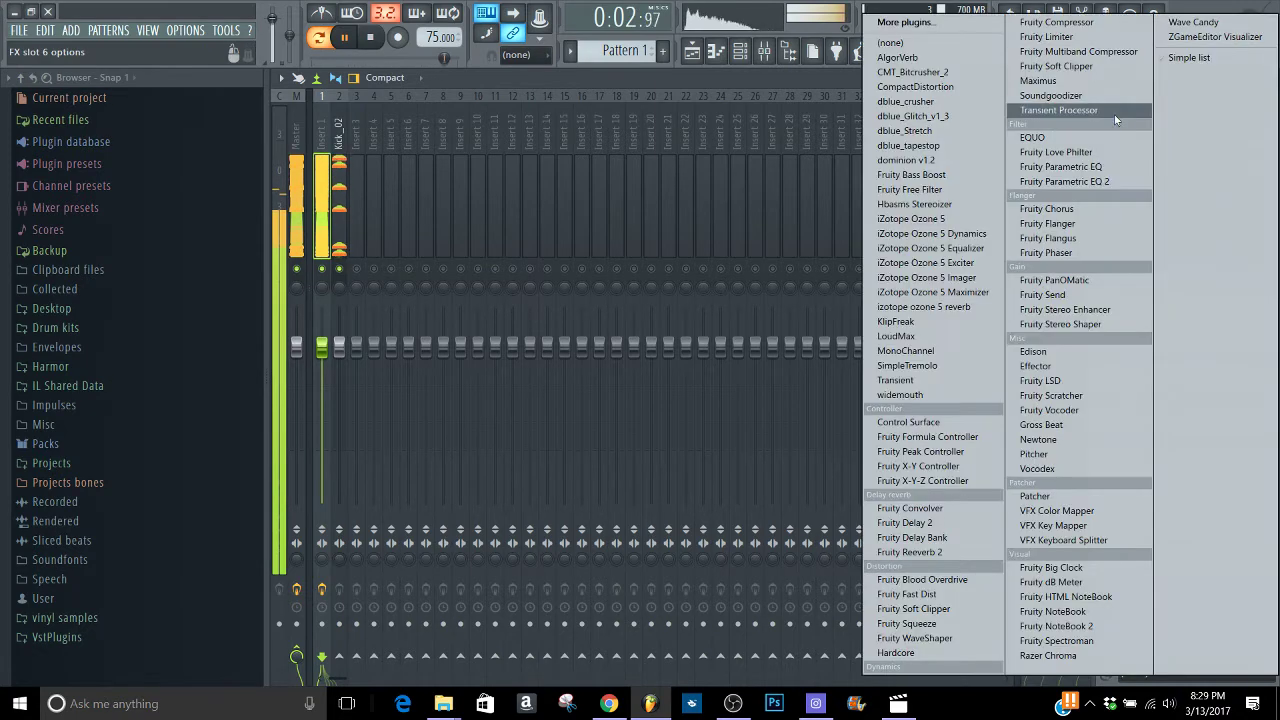
click(1060, 324)
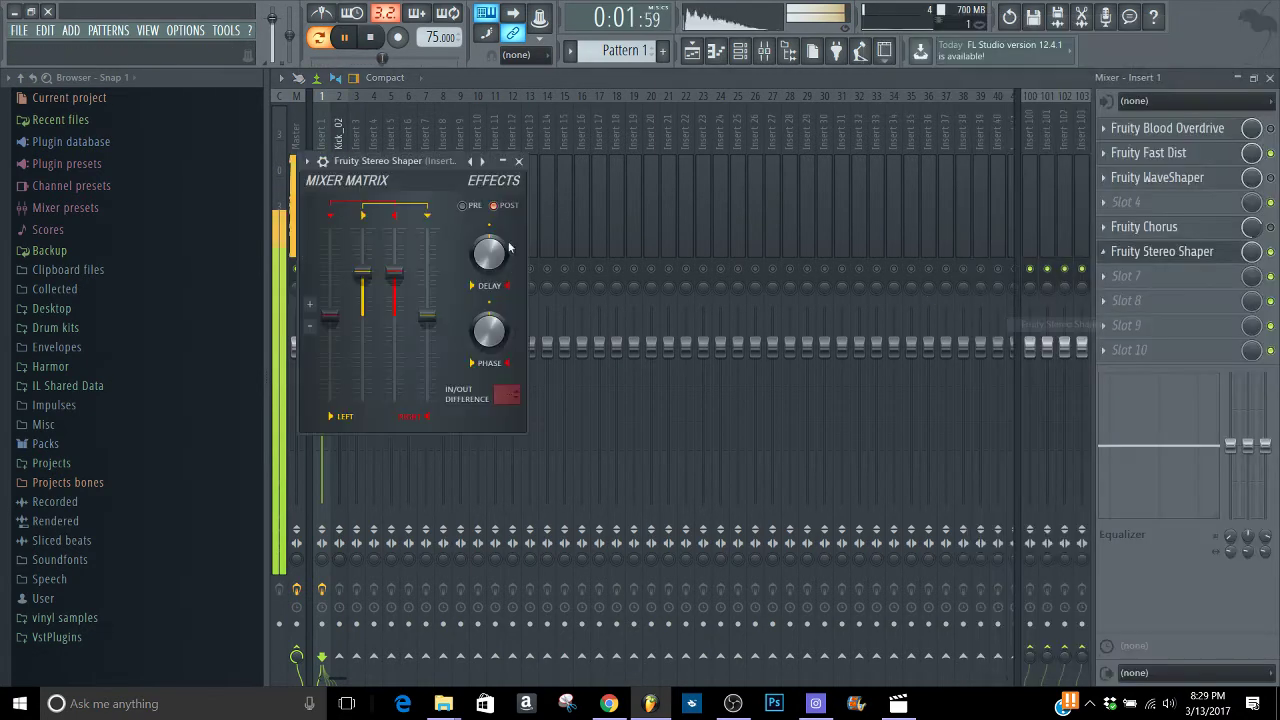
click(306, 161)
mouse_move(340, 207)
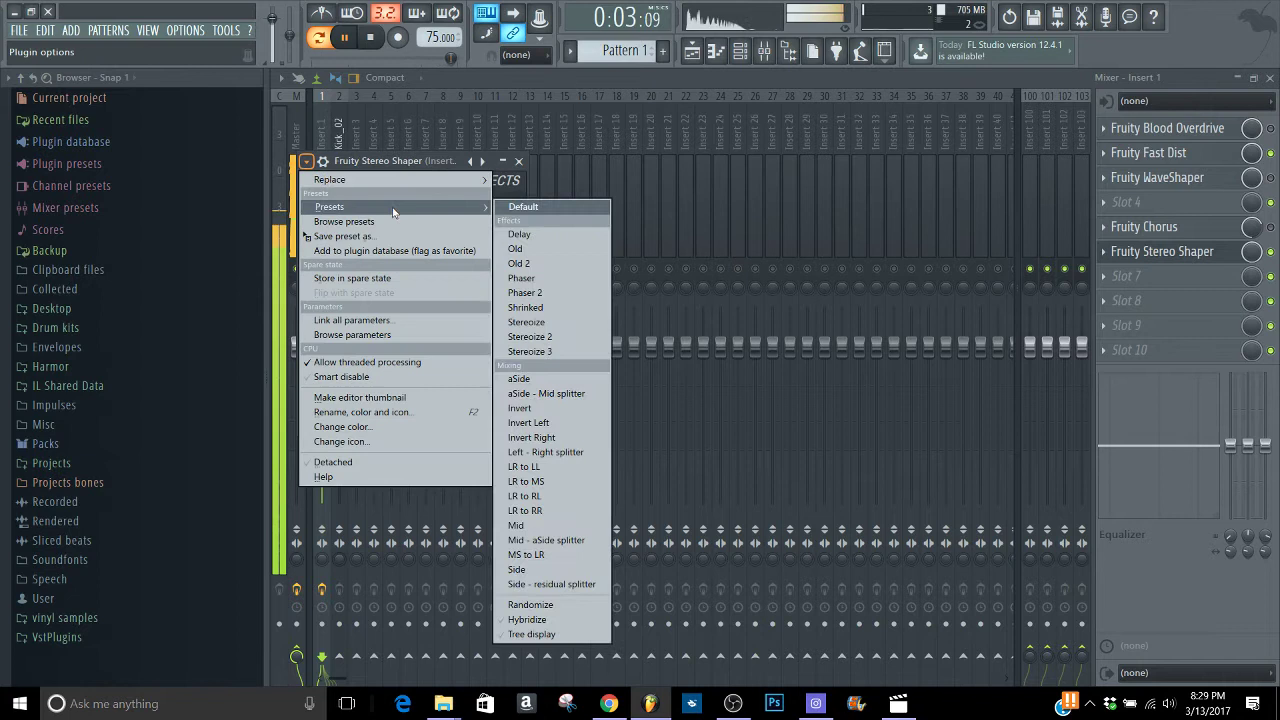
click(554, 308)
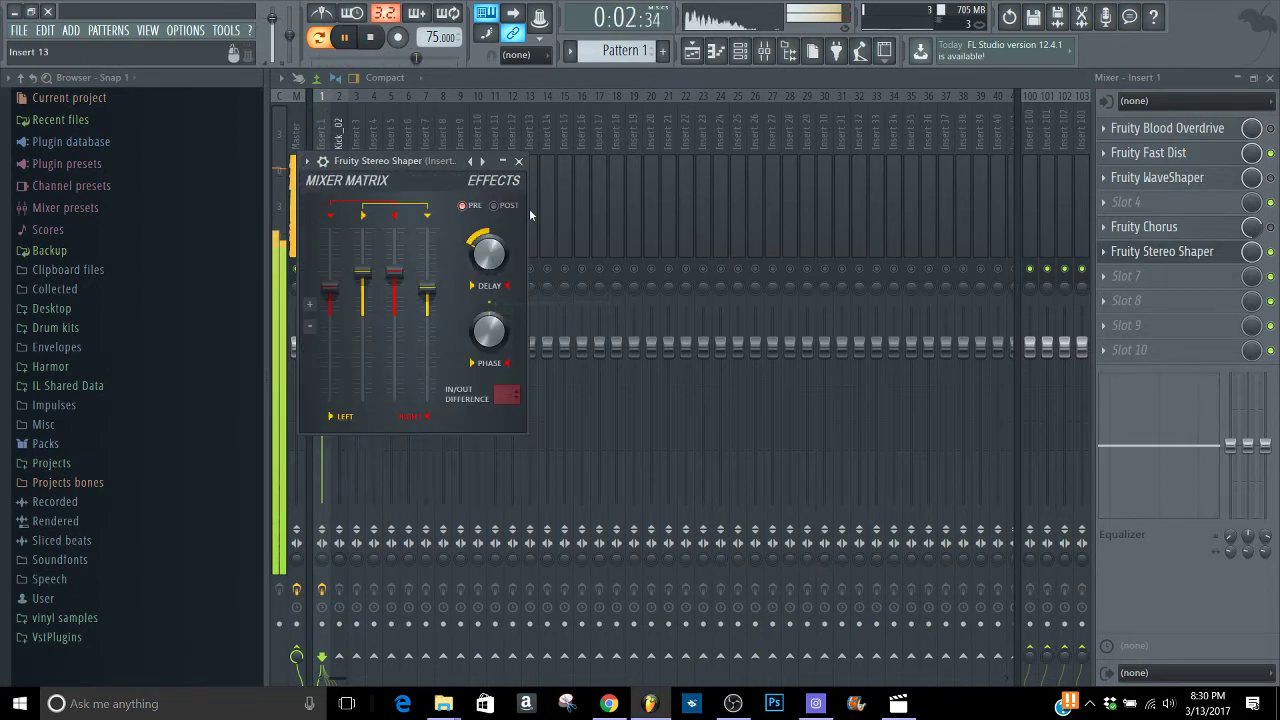
click(518, 161)
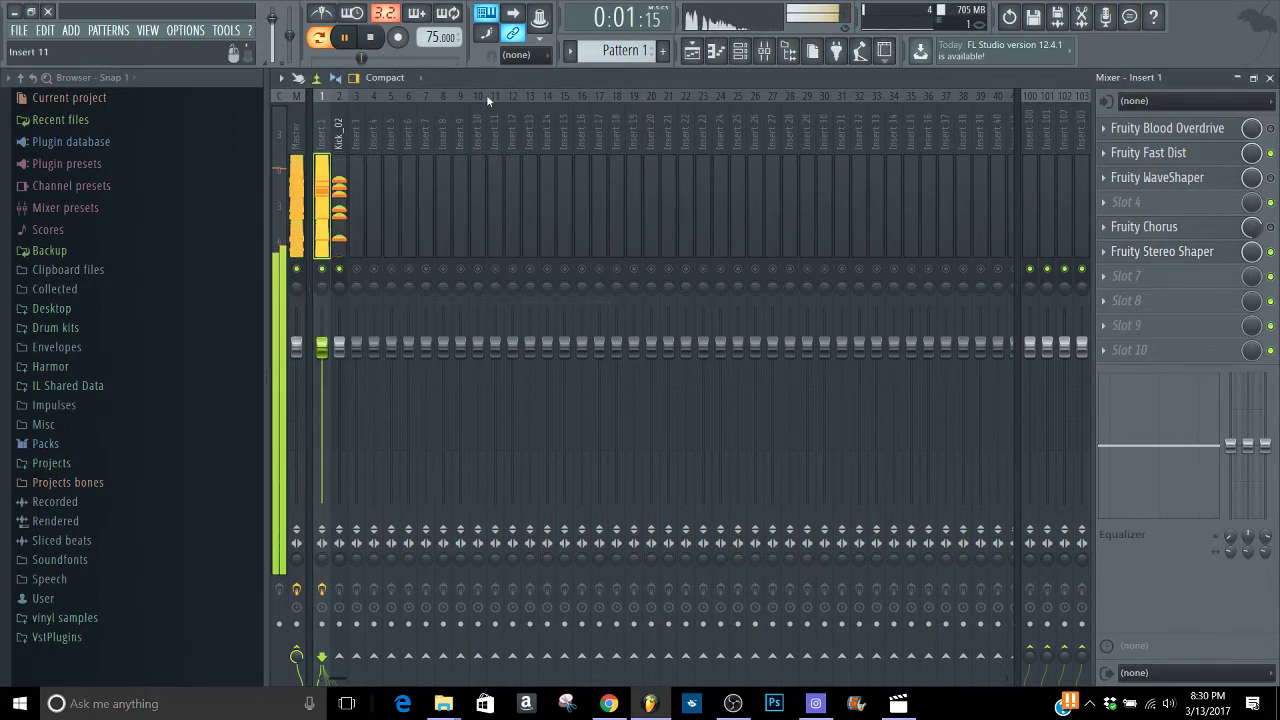
- Create a new pattern named "stero 808" and return to Pattern 1
click(662, 50)
text(s)
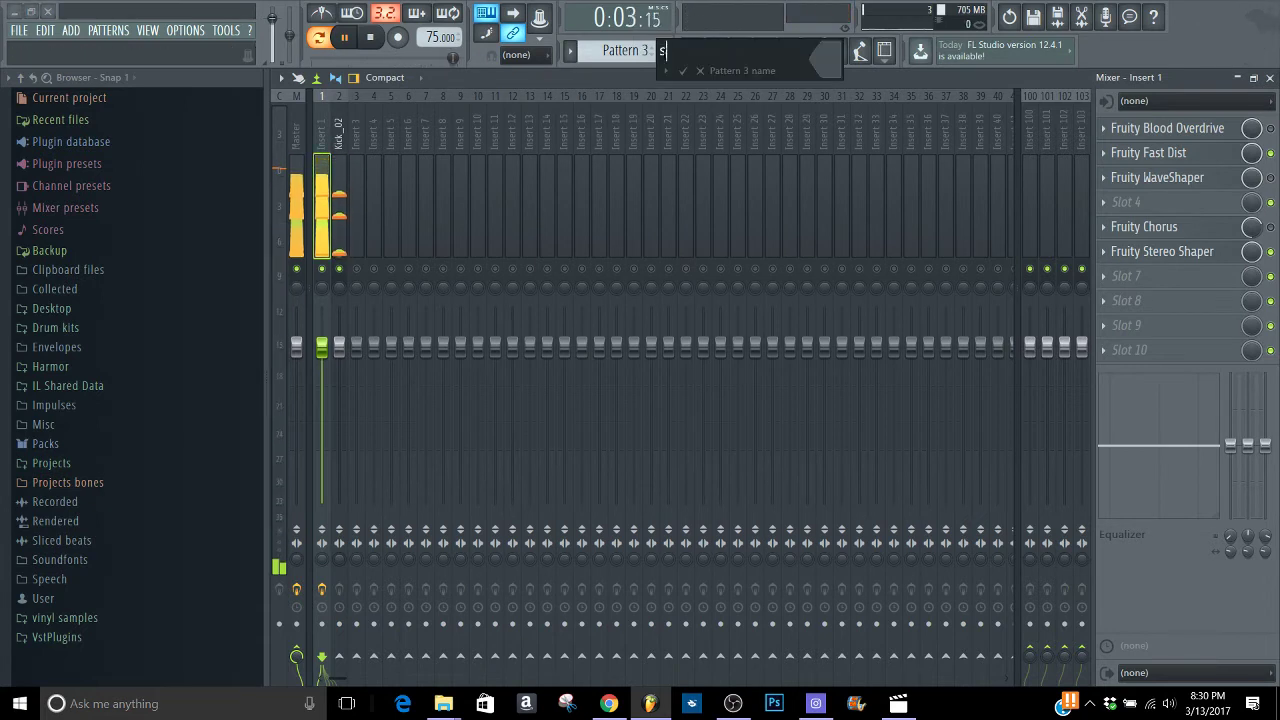
text(tero 8)
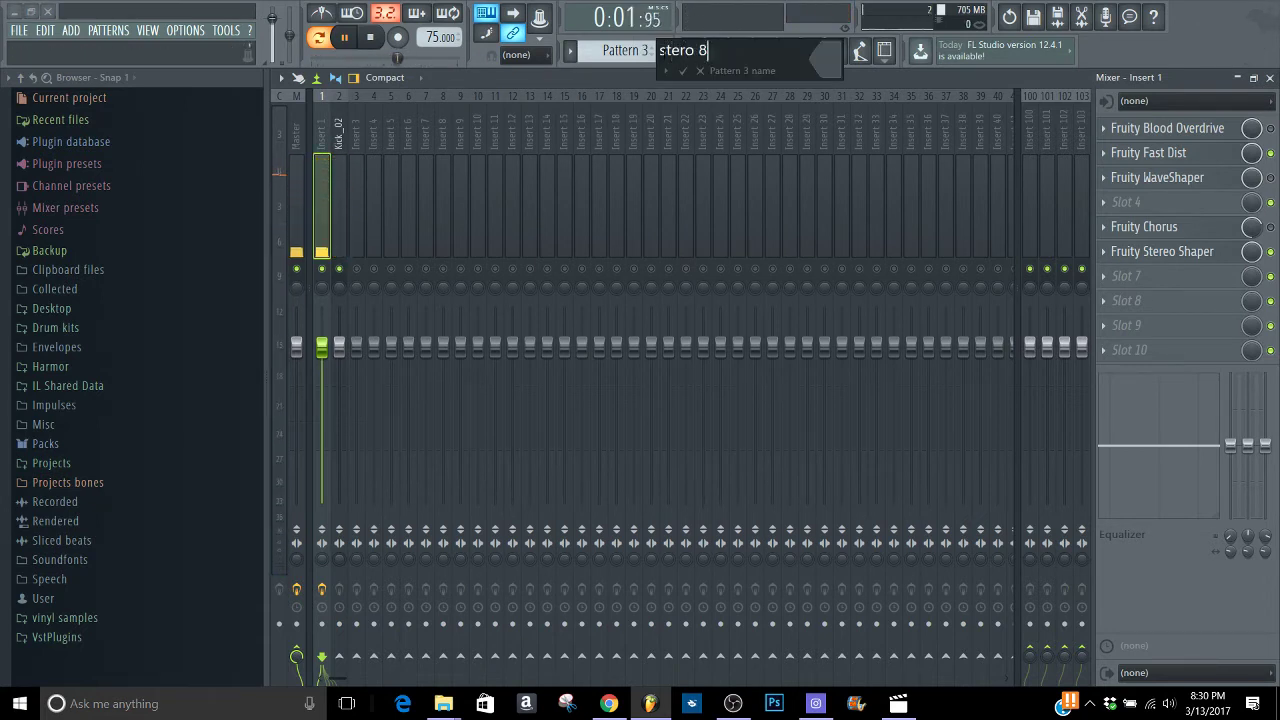
text(08)
key(Return)
scroll(640, 53, up, 2)
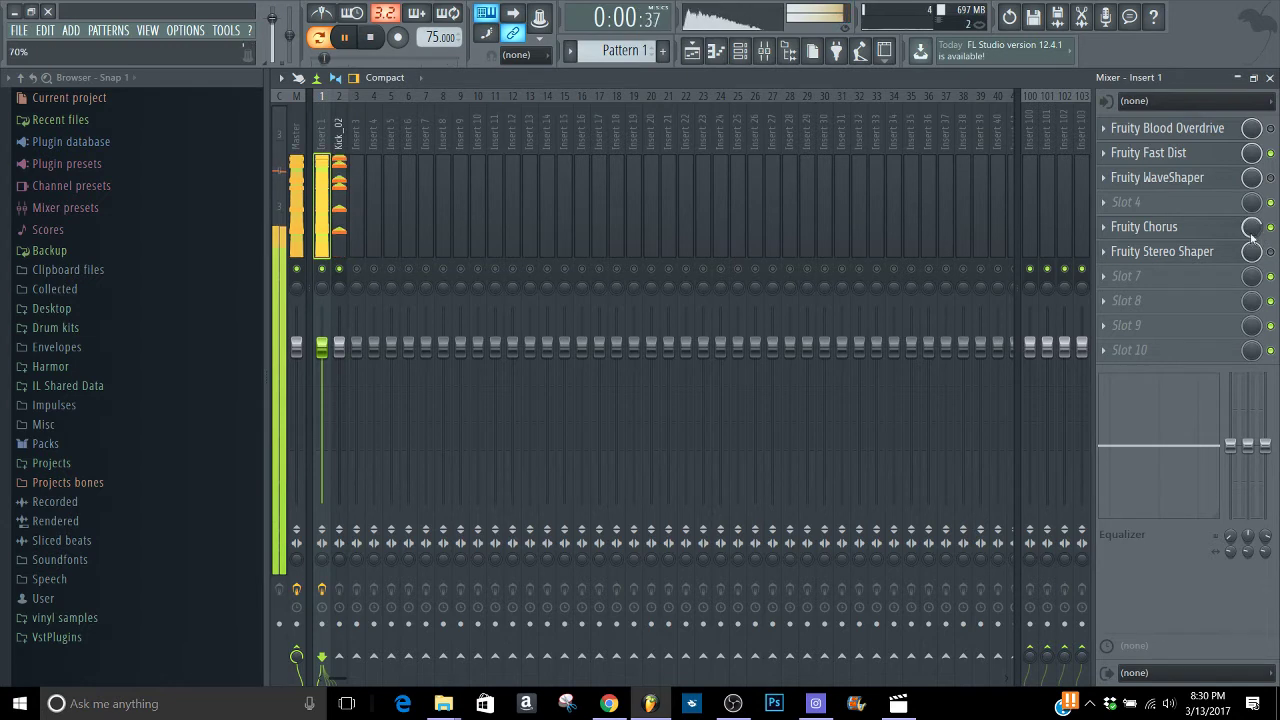
- Review the Fruity Chorus settings, audition Fruity Stereo Shaper by toggling it, and stop playback
click(1200, 227)
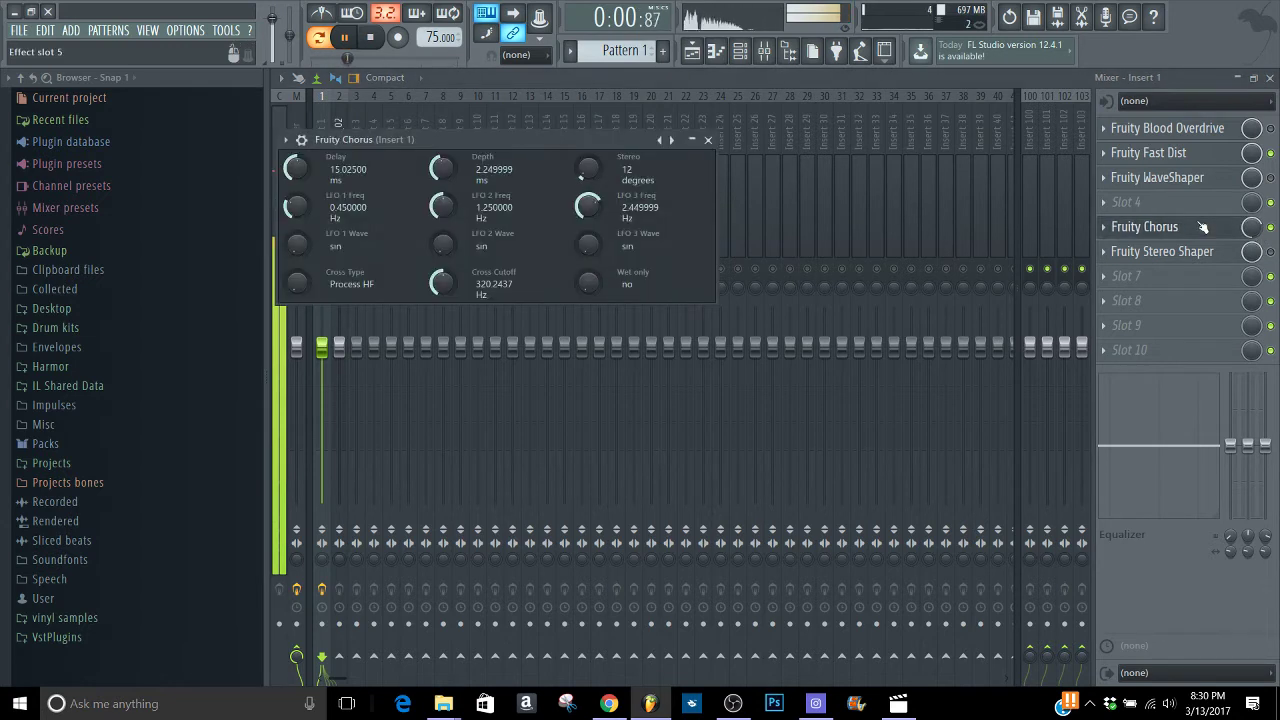
click(708, 140)
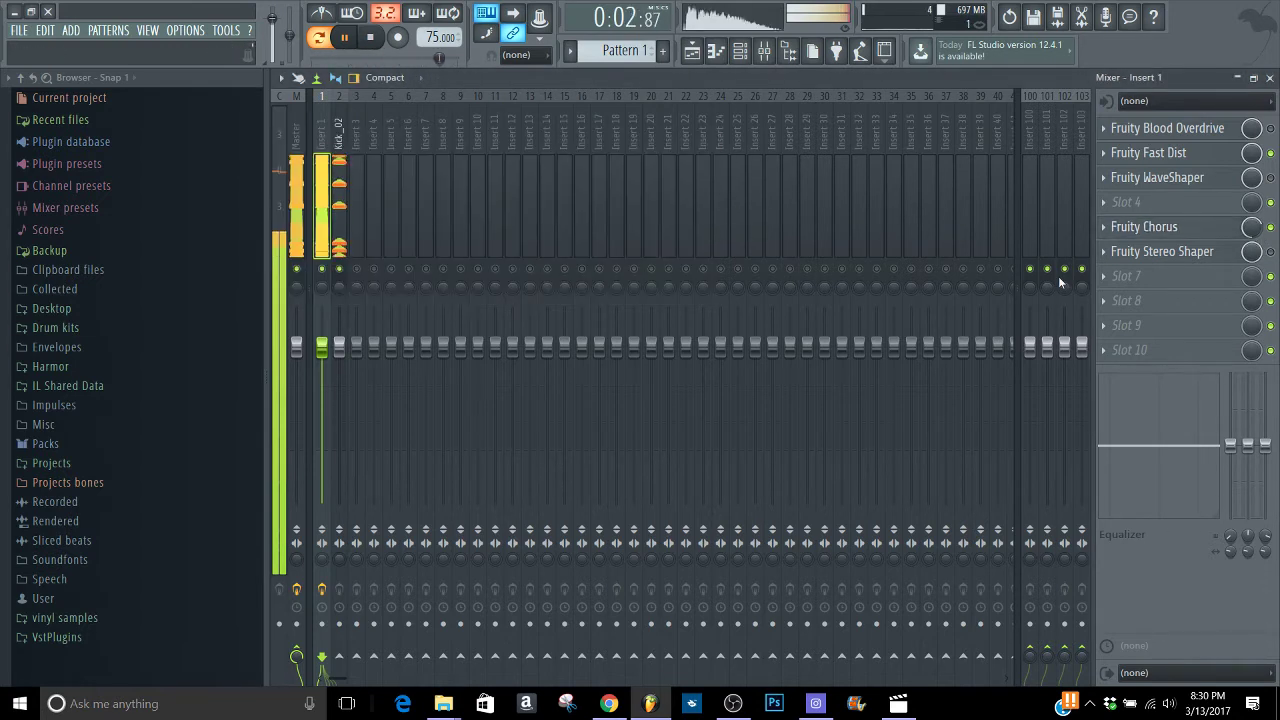
click(1271, 252)
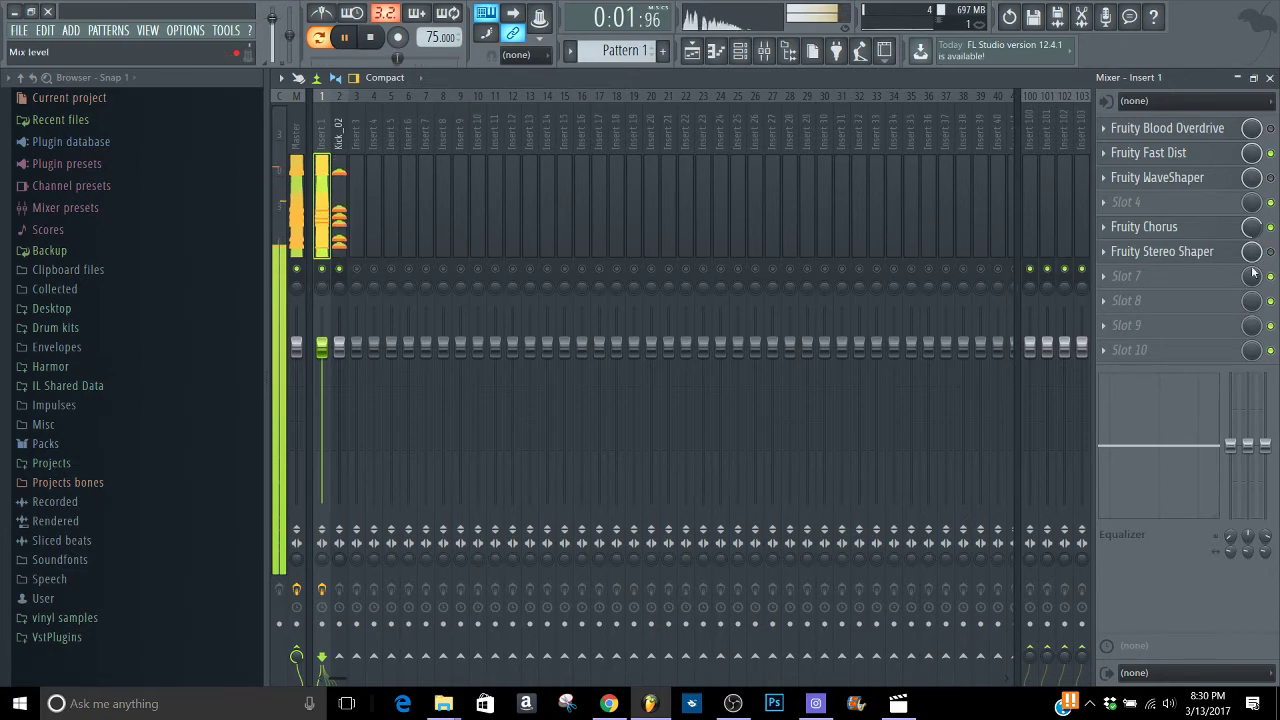
key(space)
- Restart playback, route the Kick_02 track to Insert 1 with a reduced send level, and reselect Insert 1
click(1121, 280)
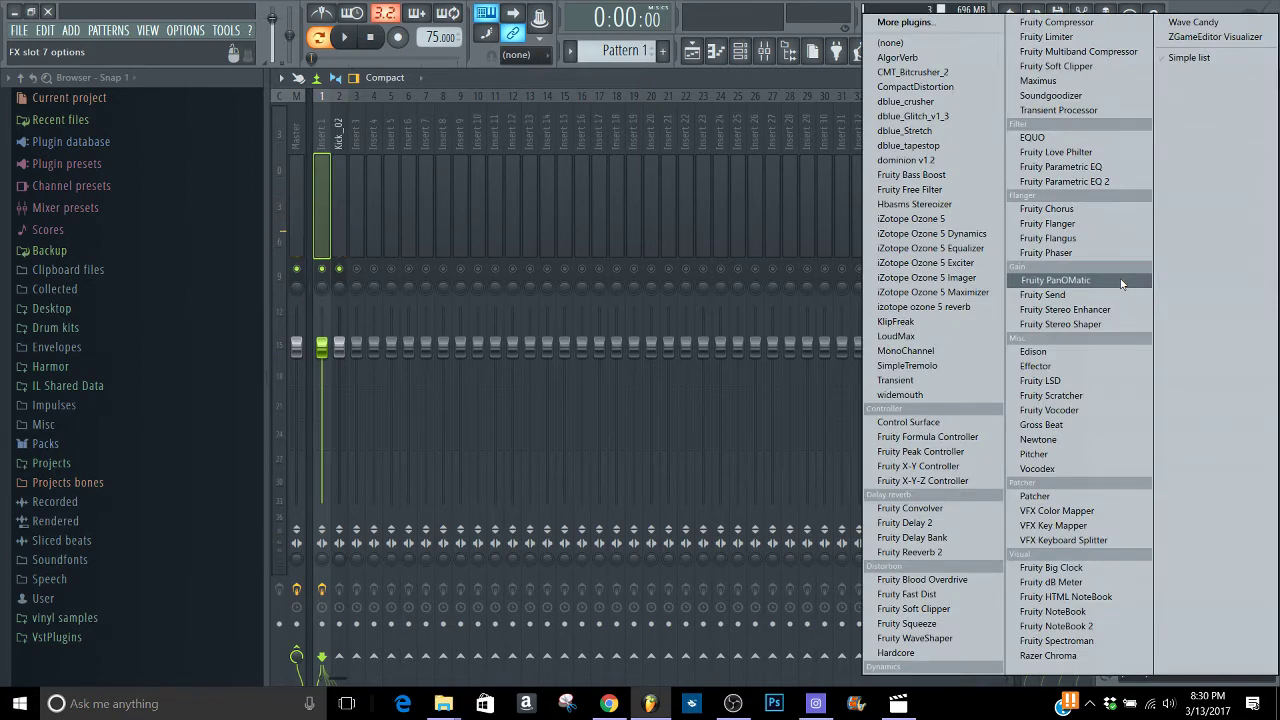
click(746, 82)
click(340, 235)
key(space)
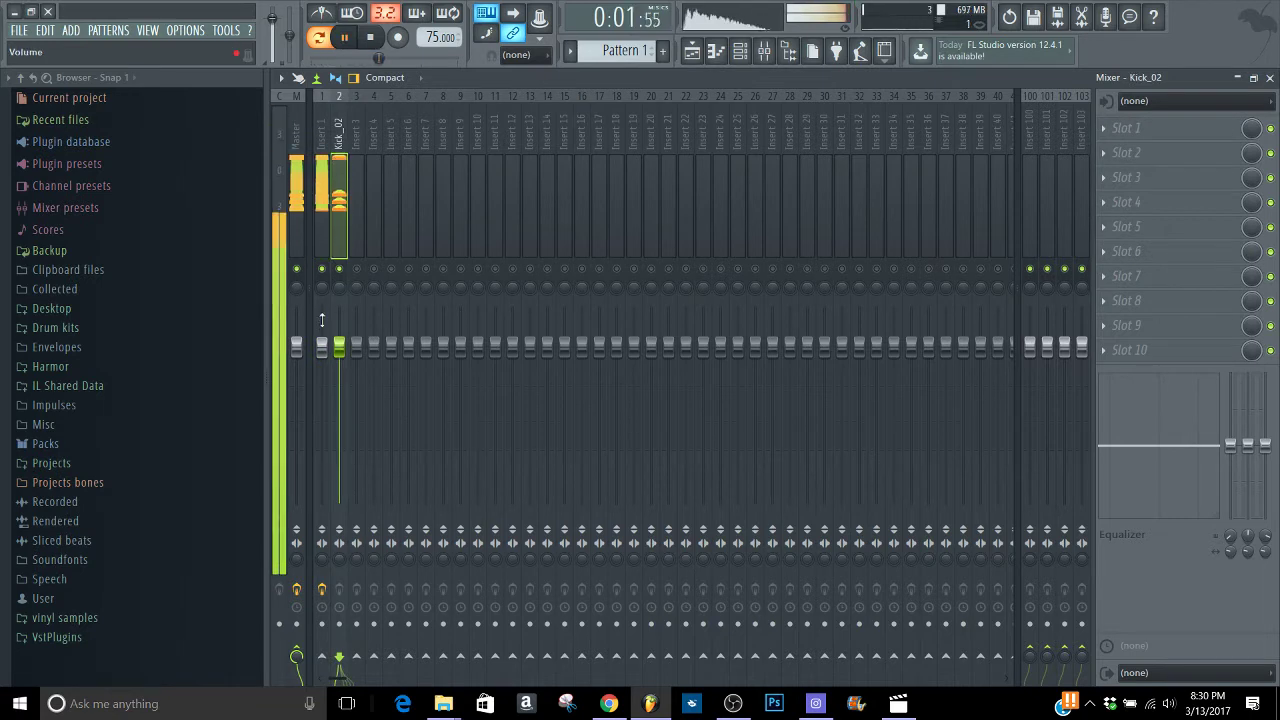
click(297, 222)
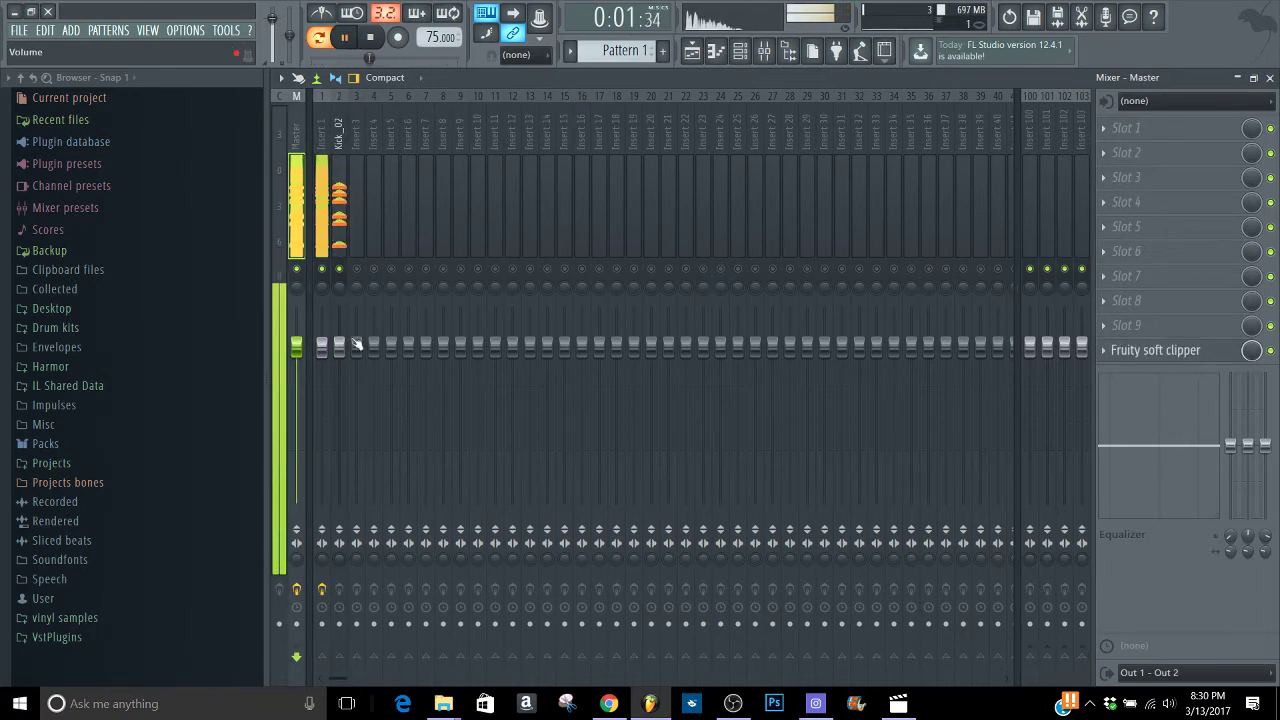
click(345, 462)
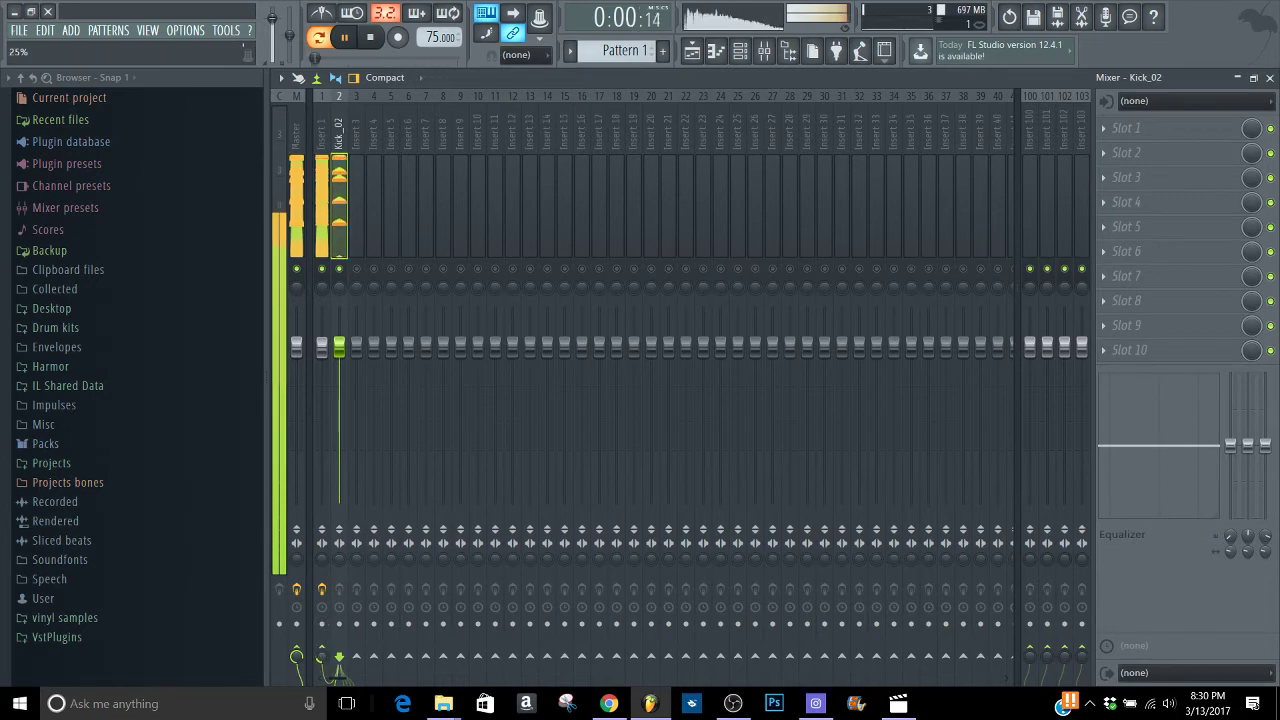
click(321, 195)
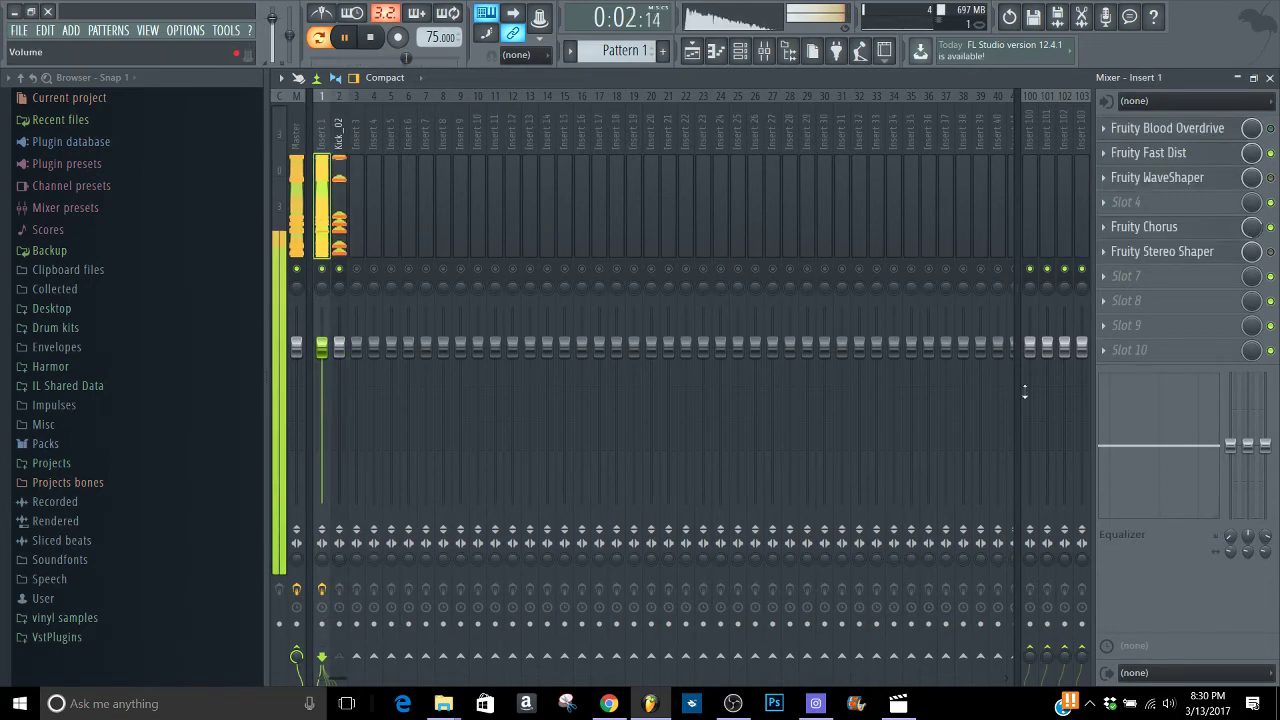
- Load Fruity Limiter into slot 7 of Insert 1, switch it to COMP mode, lower the threshold and set the ratio to 20.0:1
click(1117, 278)
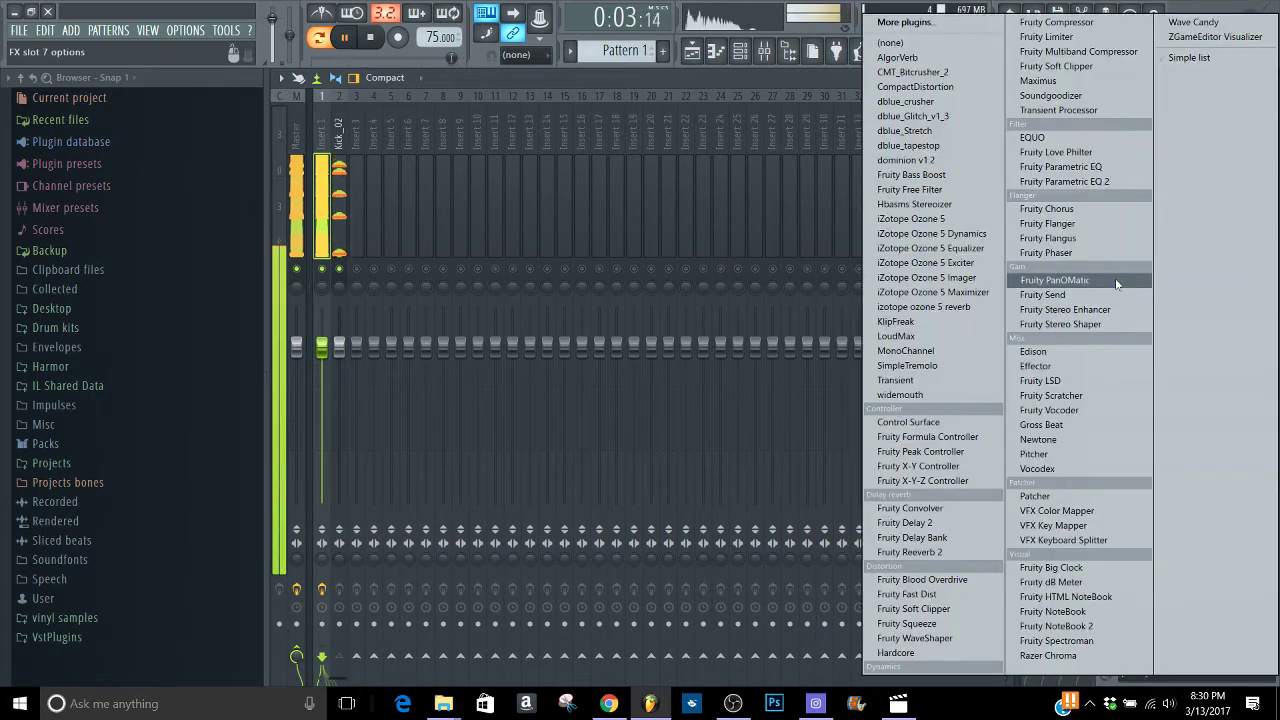
click(1100, 36)
click(468, 430)
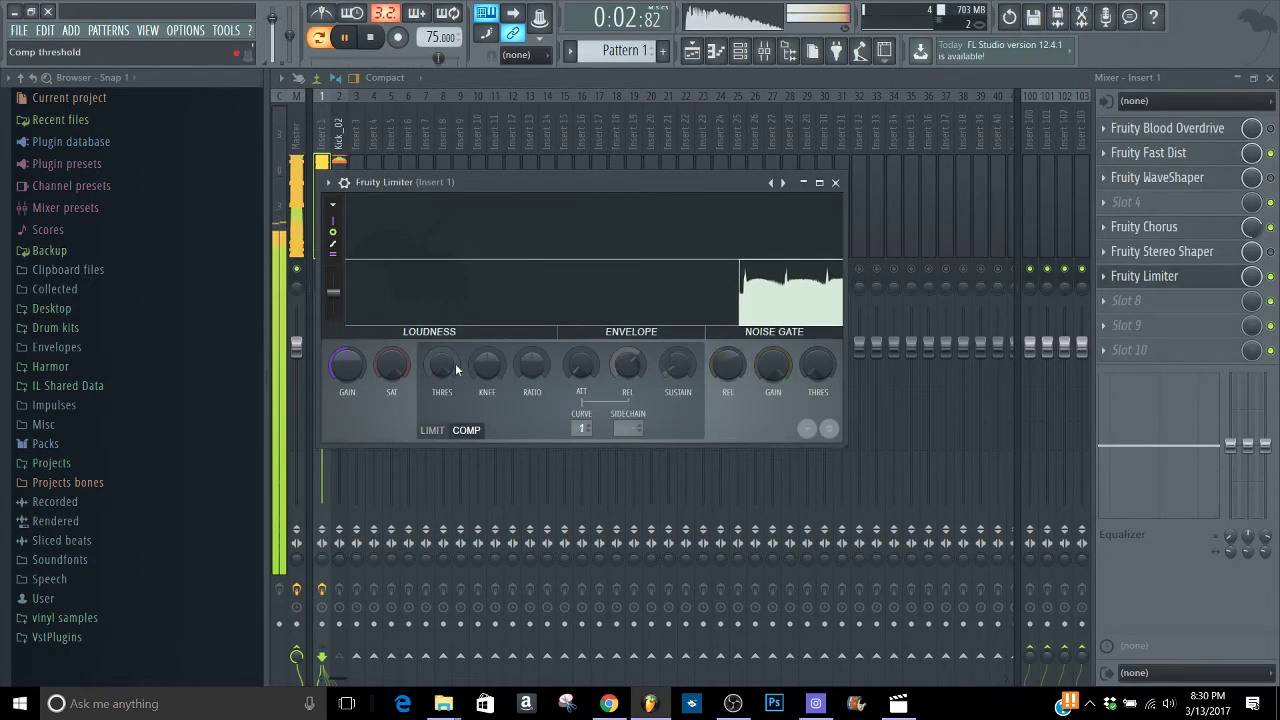
drag(533, 362, 533, 306)
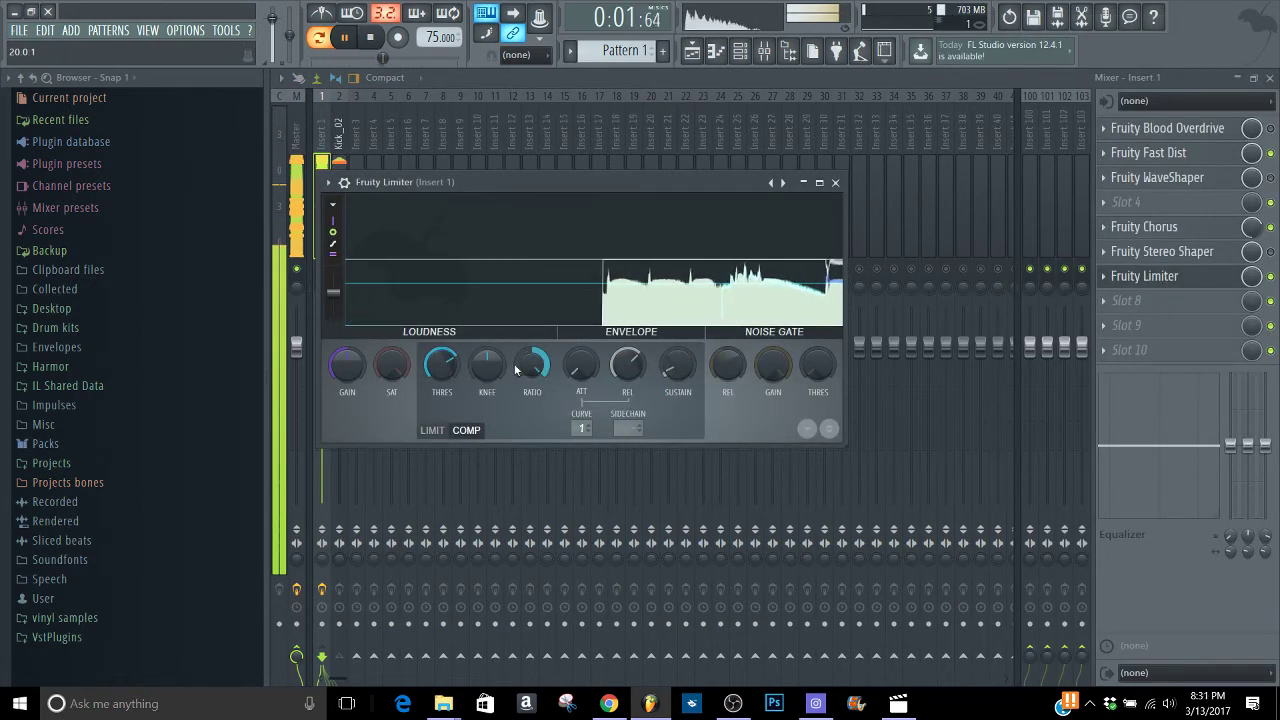
- In the Insert 1 Fruity Limiter, set the knee to 18%, the sidechain source to 1 and the ratio to 5.3:1
drag(488, 363, 488, 342)
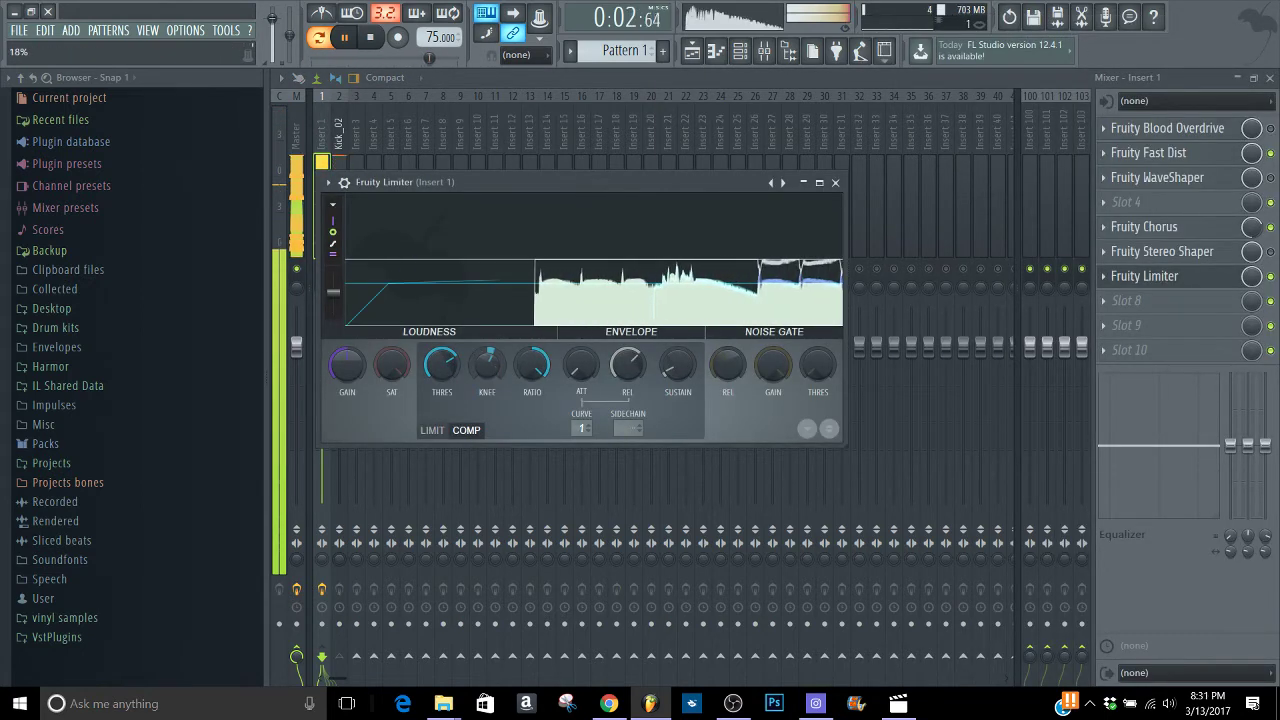
right_click(628, 428)
click(644, 449)
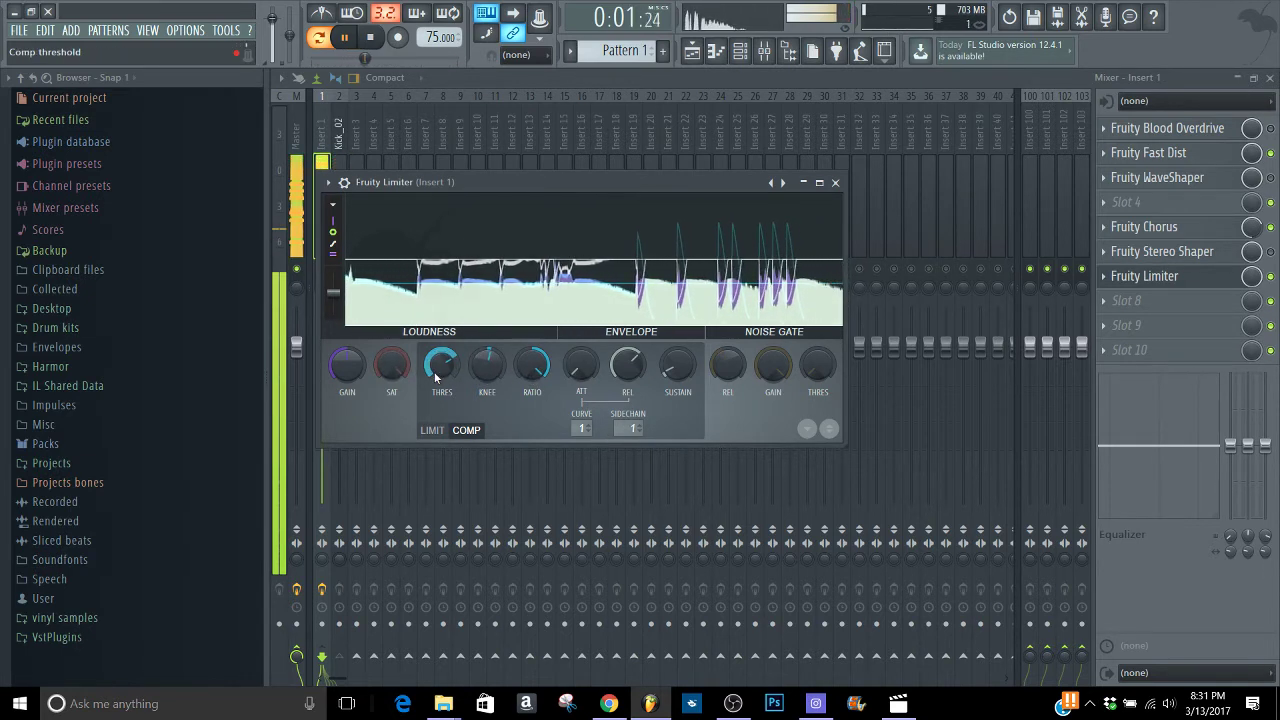
drag(529, 354, 528, 363)
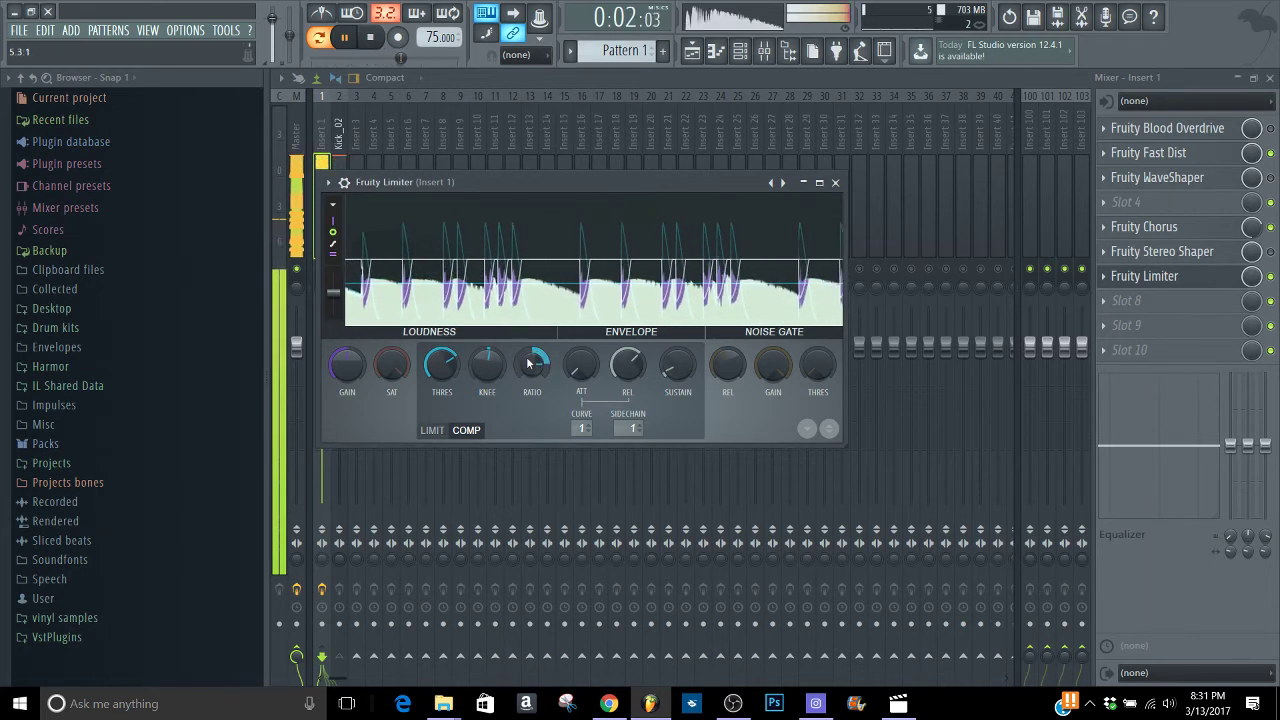
- Close the limiter window, bypass Fruity Fast Dist on Insert 1 and enable Fruity WaveShaper instead
click(835, 182)
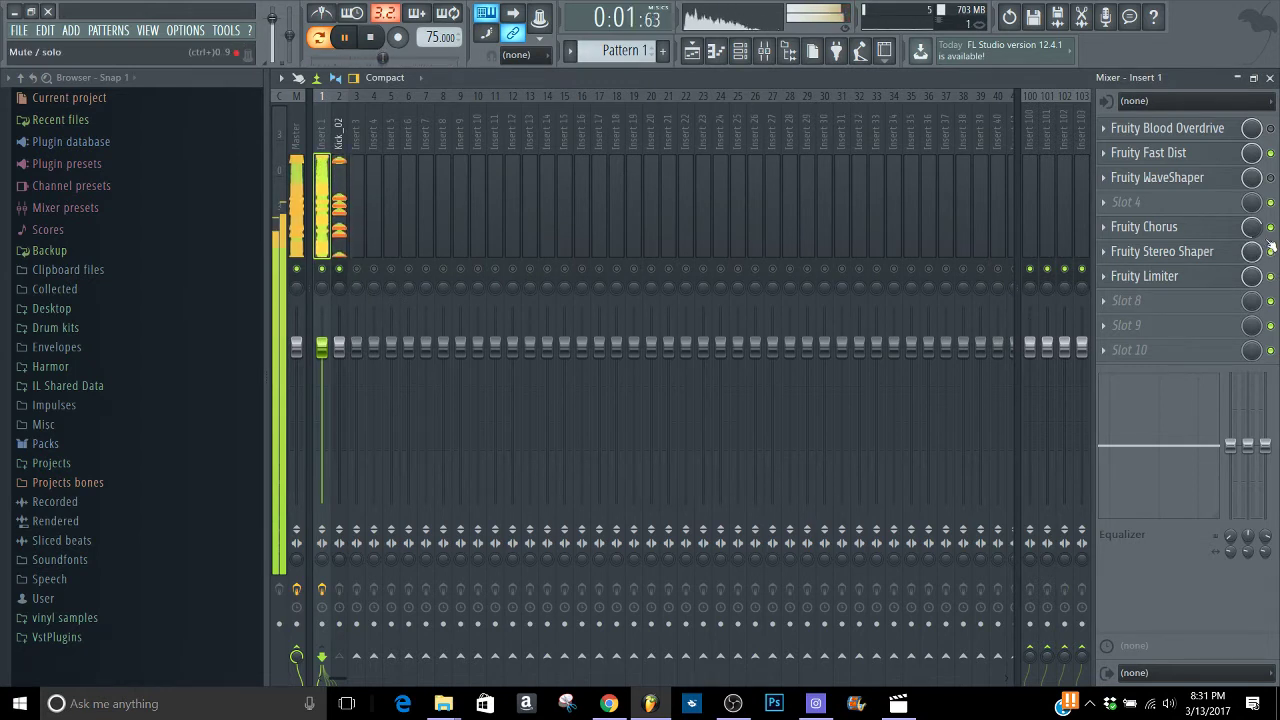
click(1270, 152)
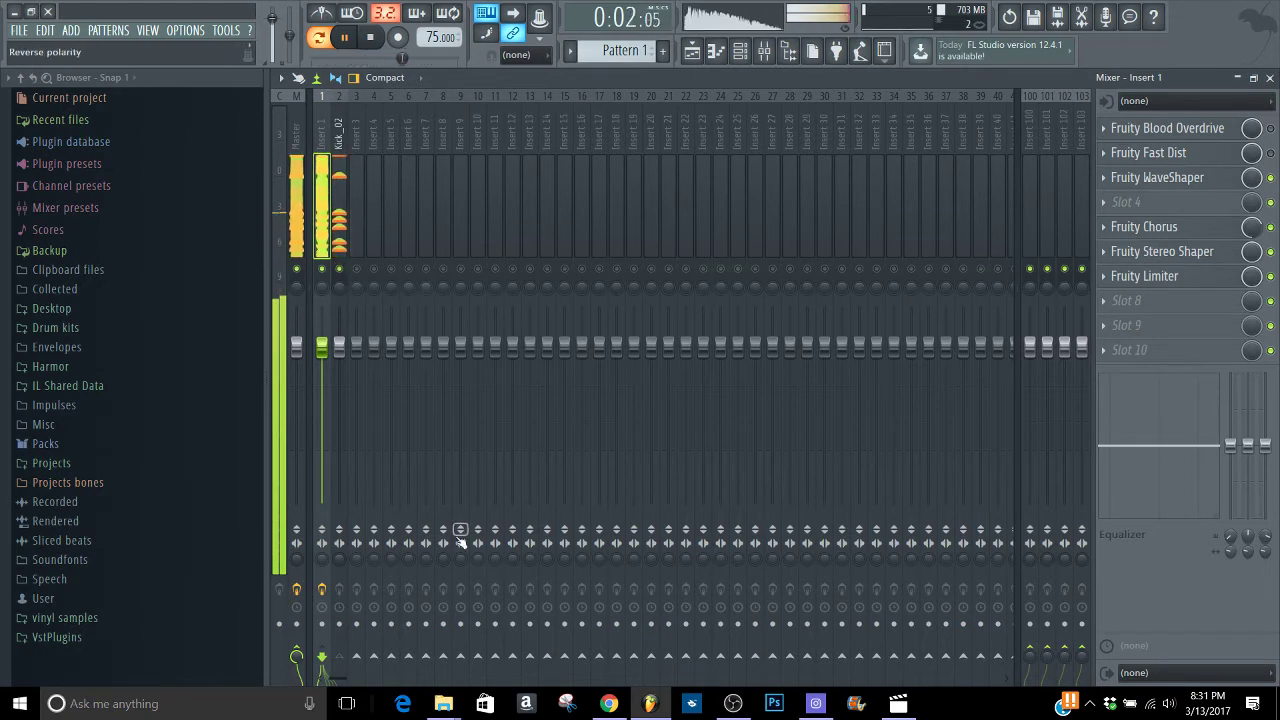
- Create a new pattern named "that shit is nice cant lie" and return to Pattern 1
click(662, 50)
text(tha)
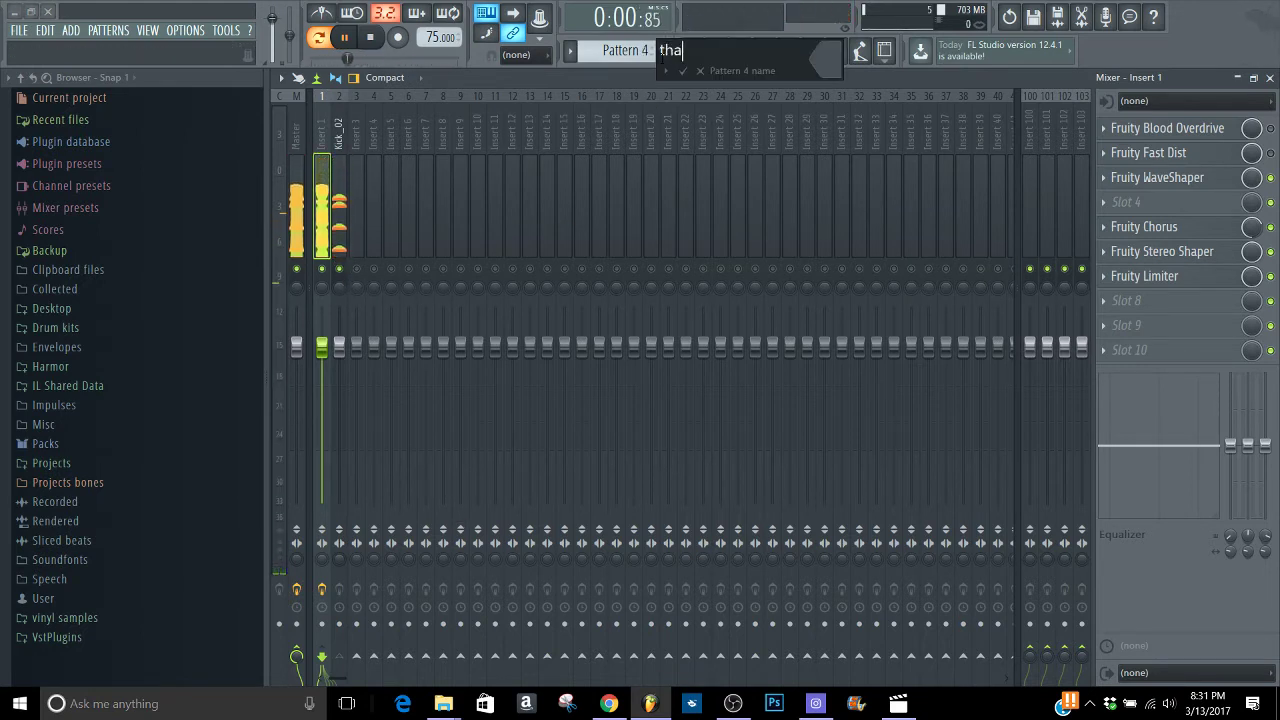
text(t shit is nice can)
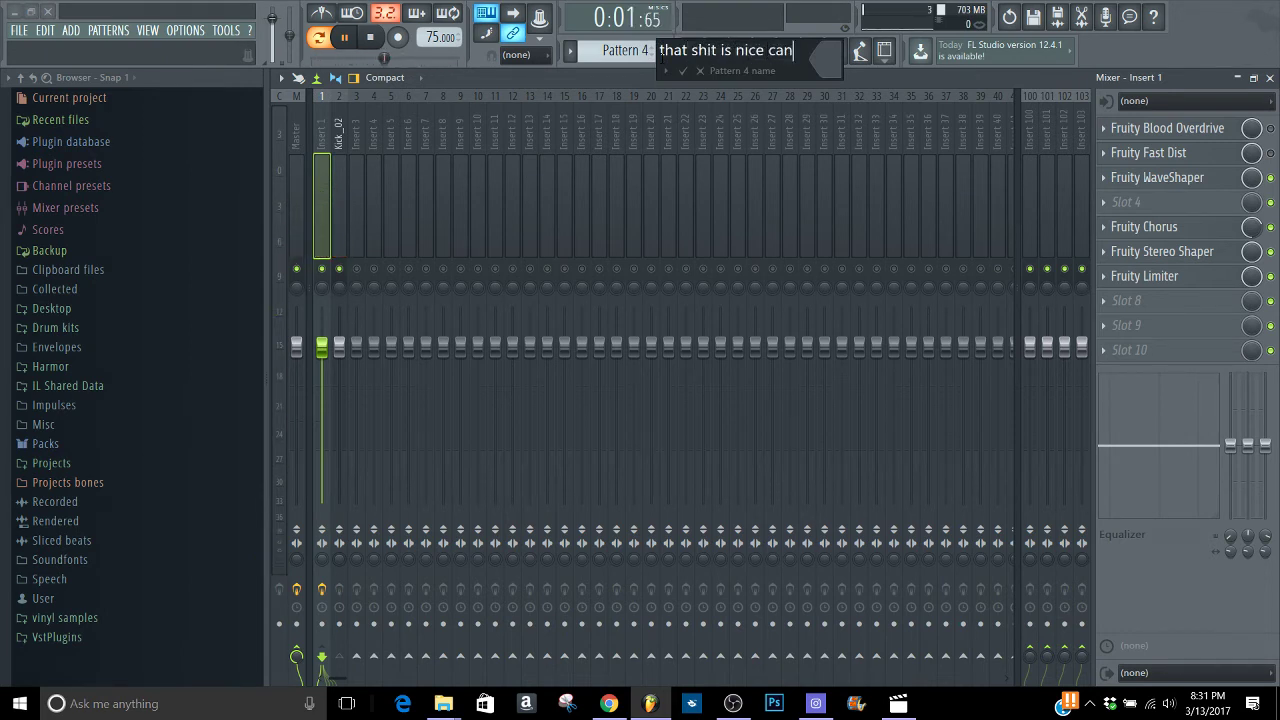
text(t like)
key(BackSpace)
key(BackSpace)
key(BackSpace)
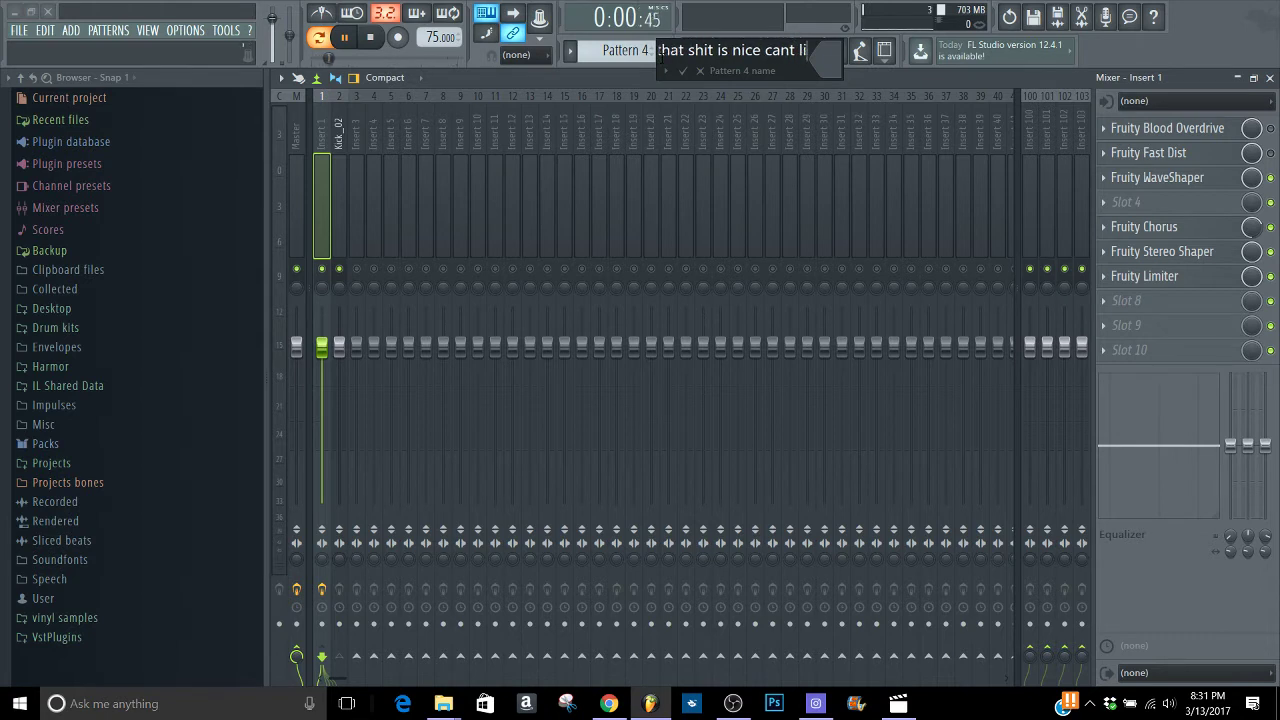
text(ie)
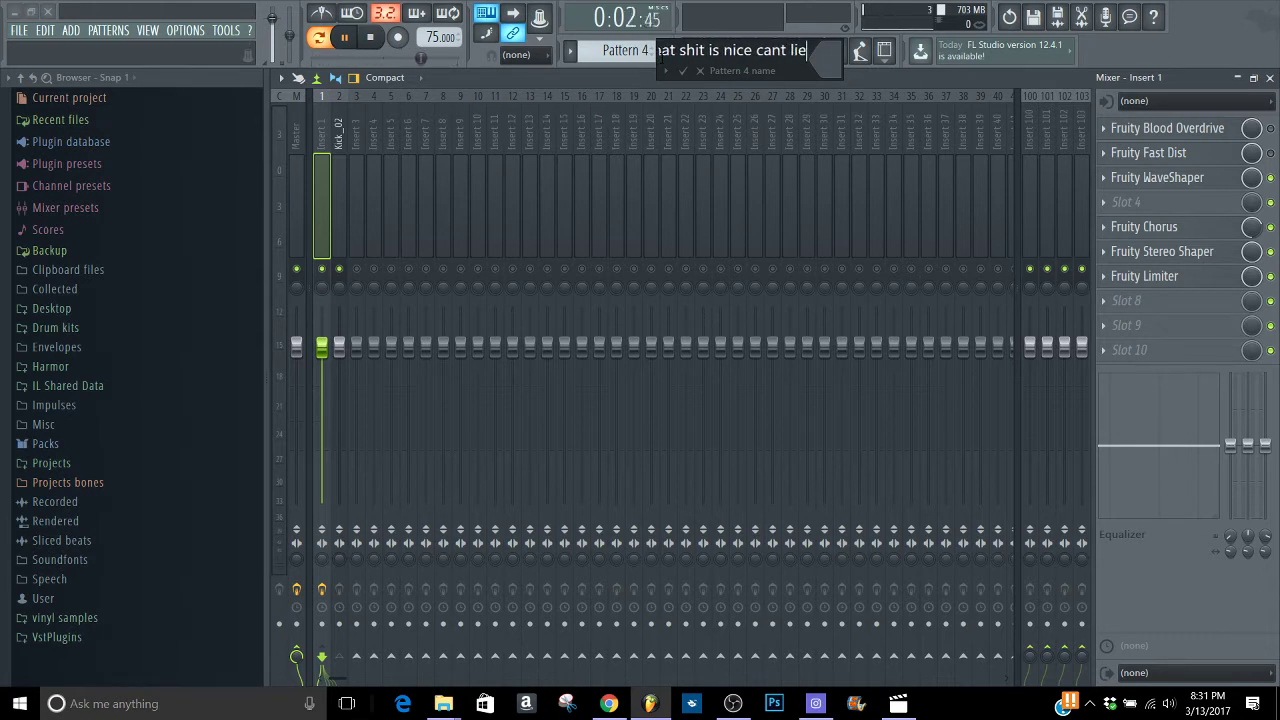
key(Return)
scroll(618, 52, up, 3)
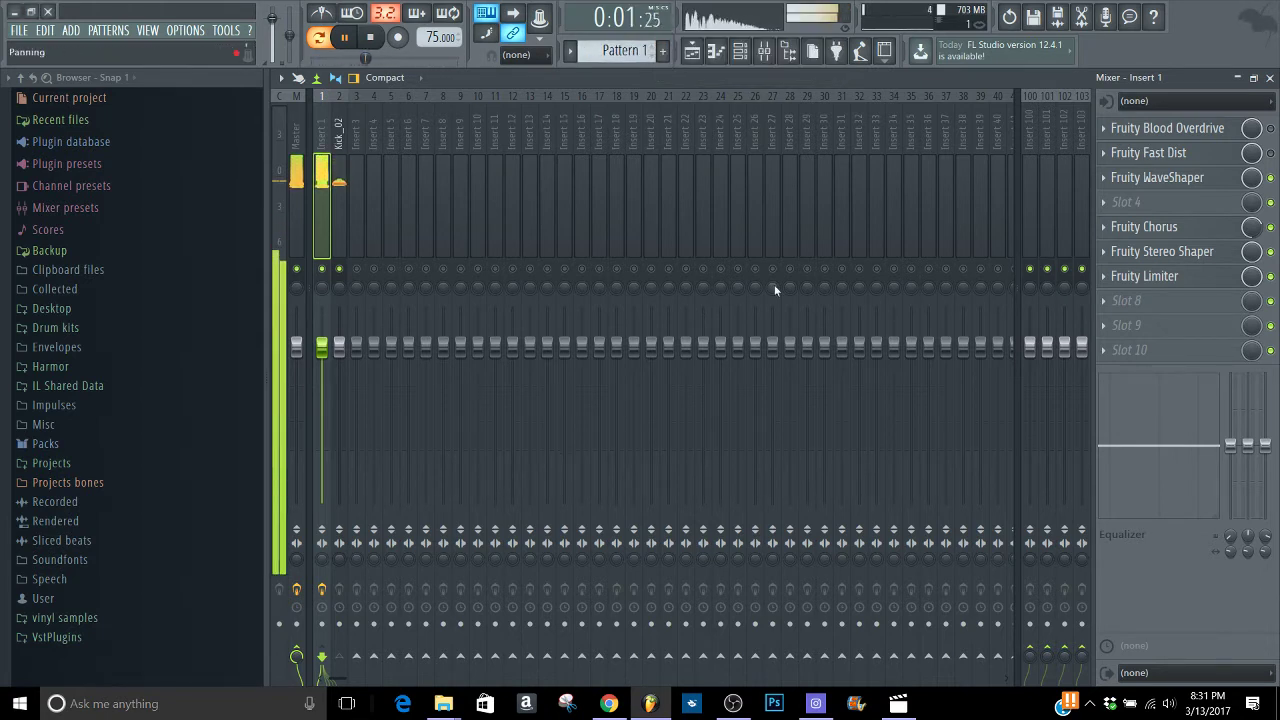
- Close the mixer and move the channel rack slightly higher in the workspace
click(1269, 78)
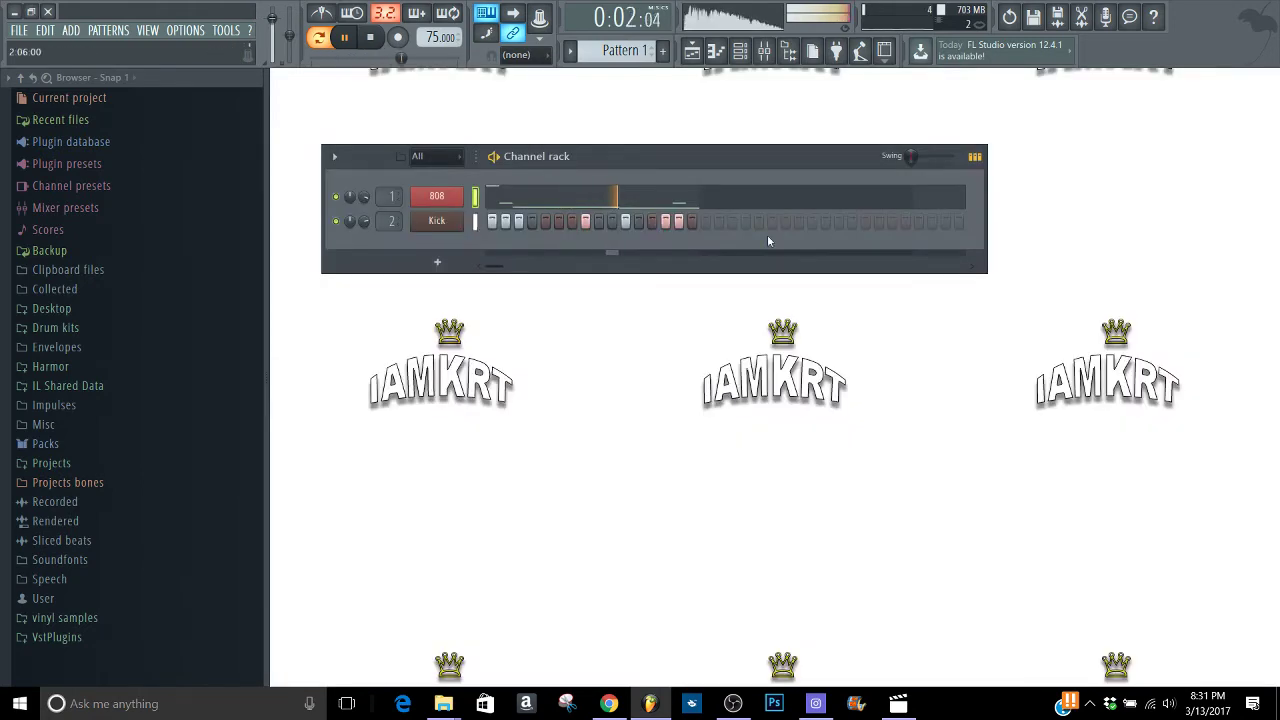
drag(588, 163, 570, 127)
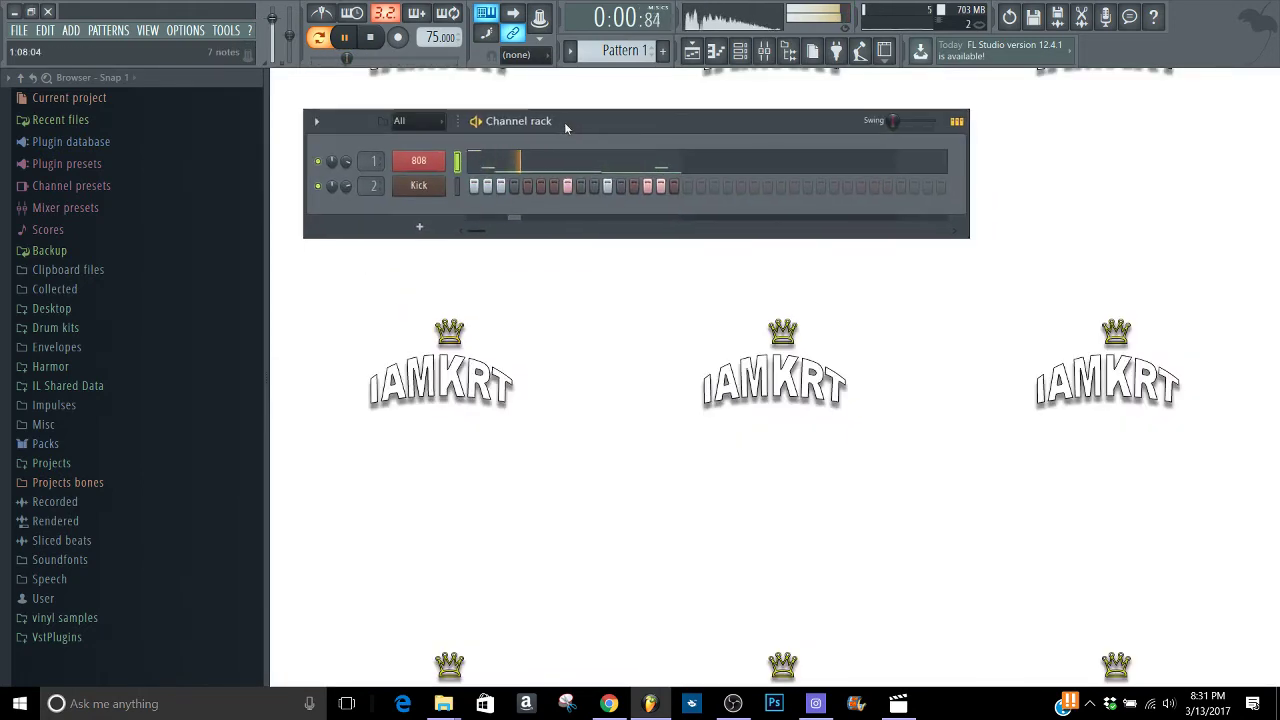
- Stop playback, look at the Playlist and close it again
click(694, 52)
click(692, 52)
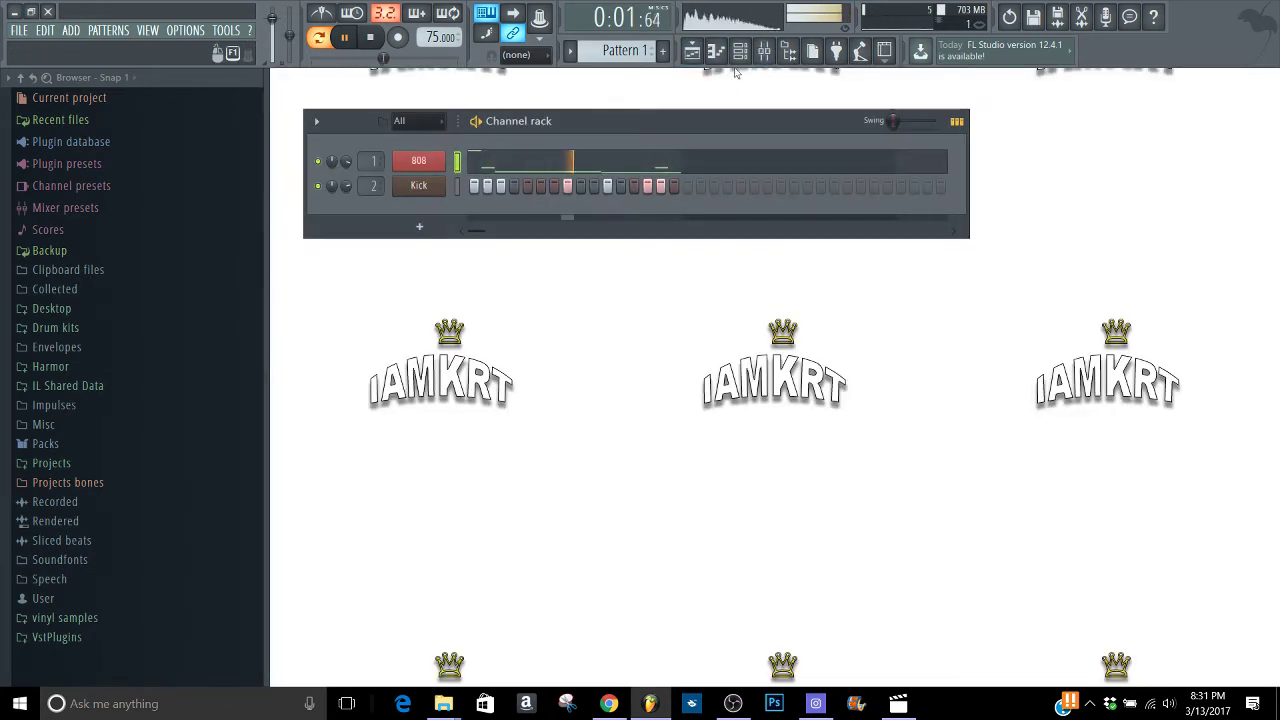
key(space)
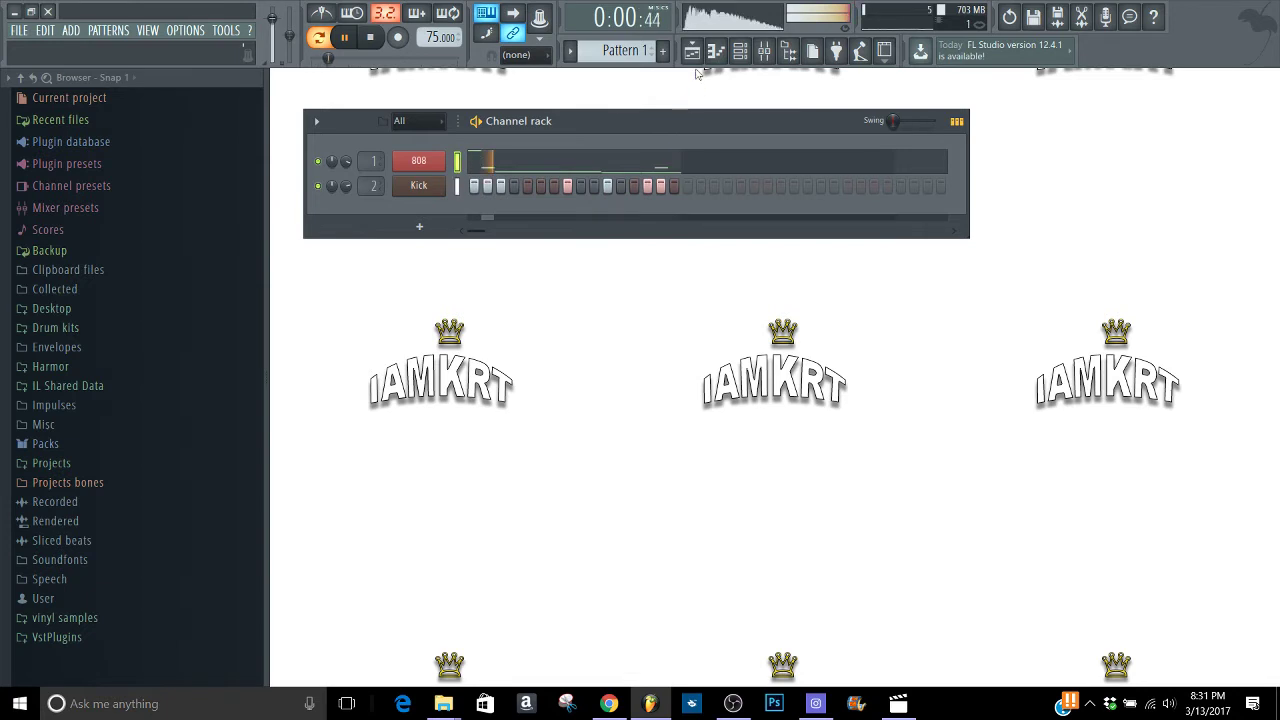
click(692, 52)
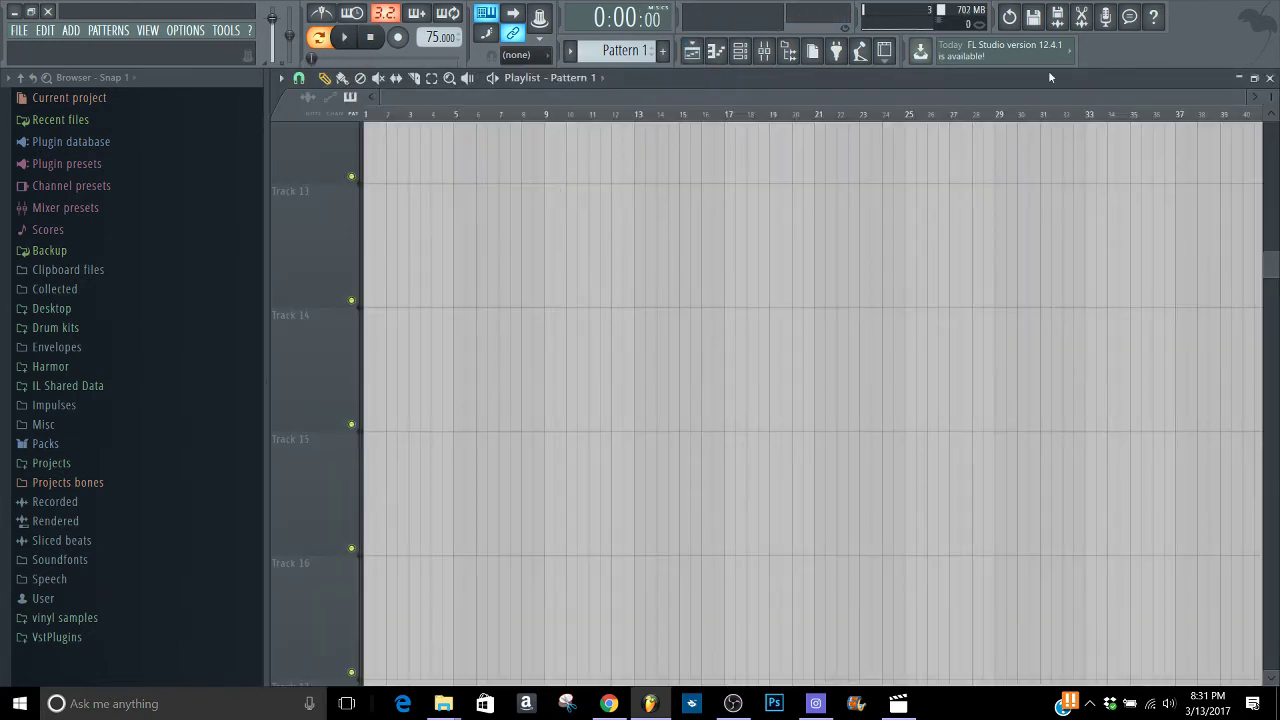
click(1269, 77)
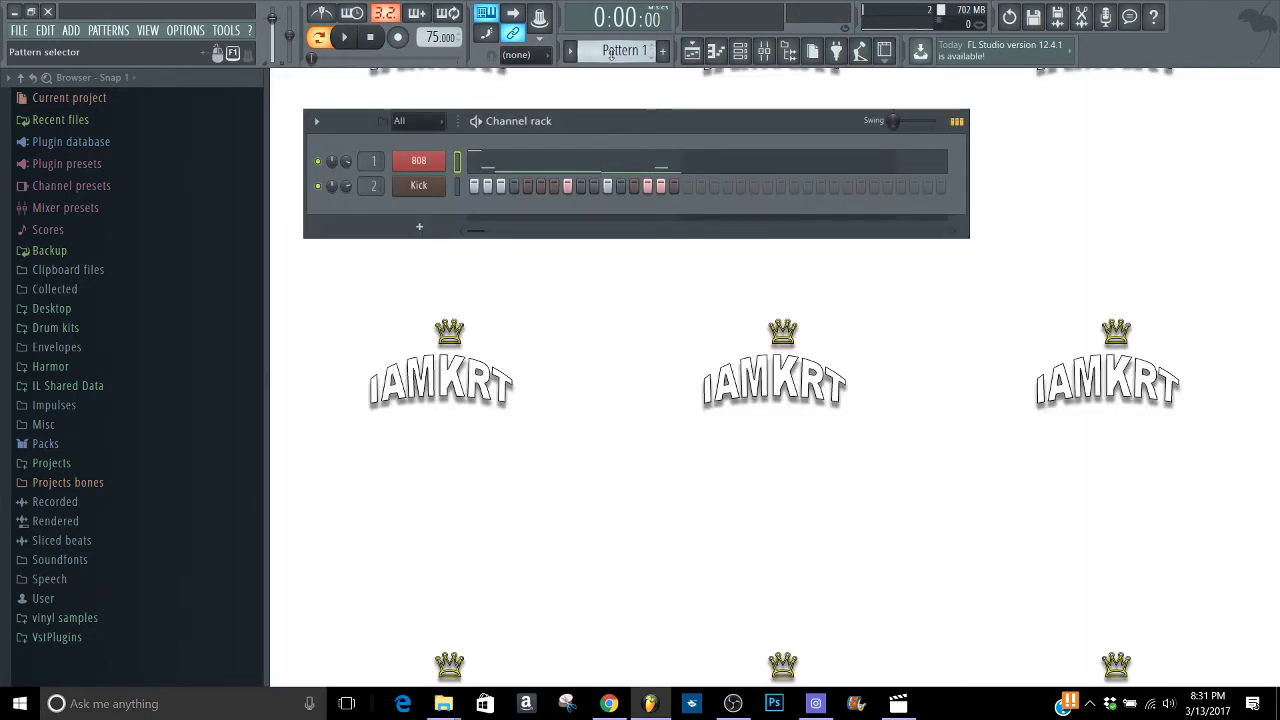
- Create a new pattern named "shall we add a melody?" and return to Pattern 1
click(662, 50)
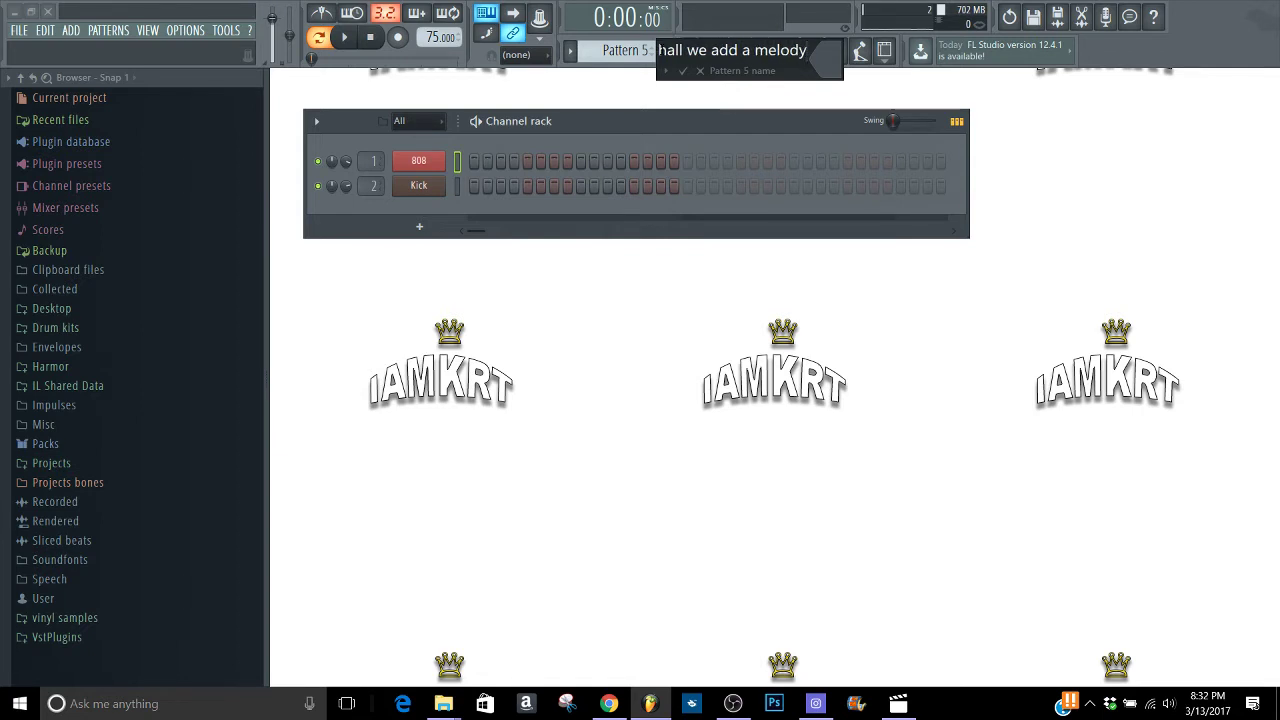
text(?)
key(Return)
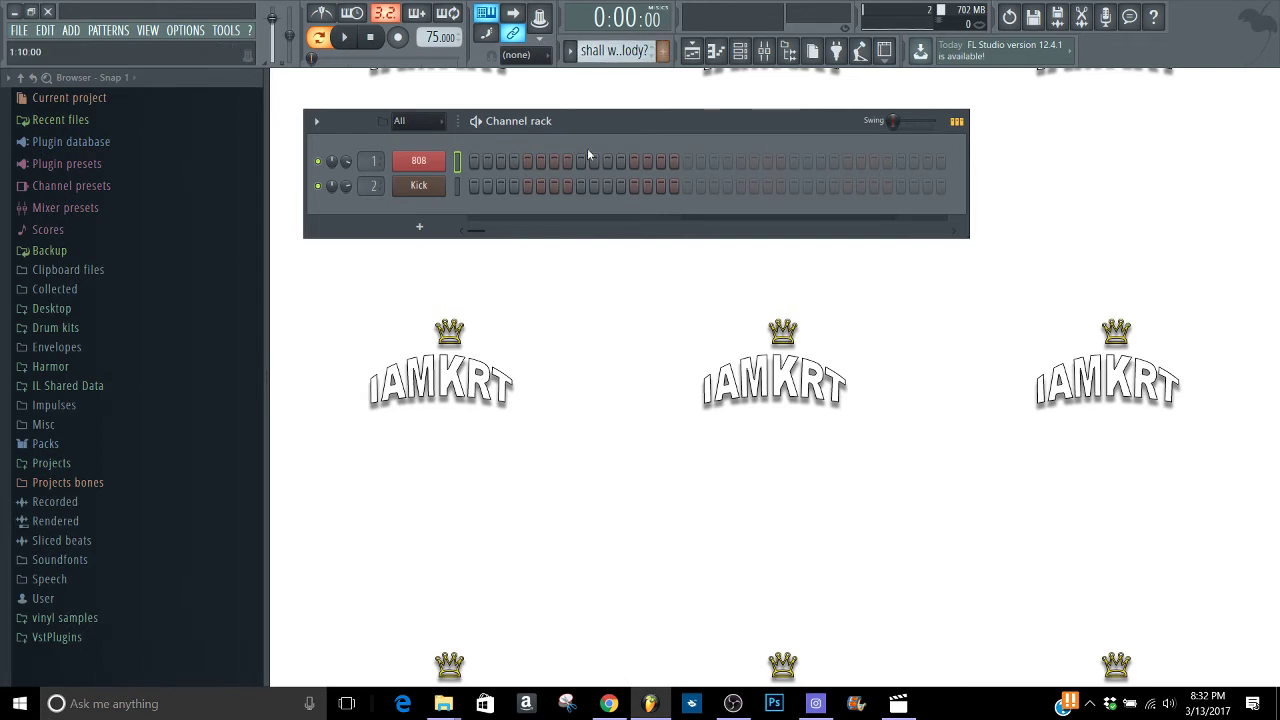
scroll(615, 55, up, 1)
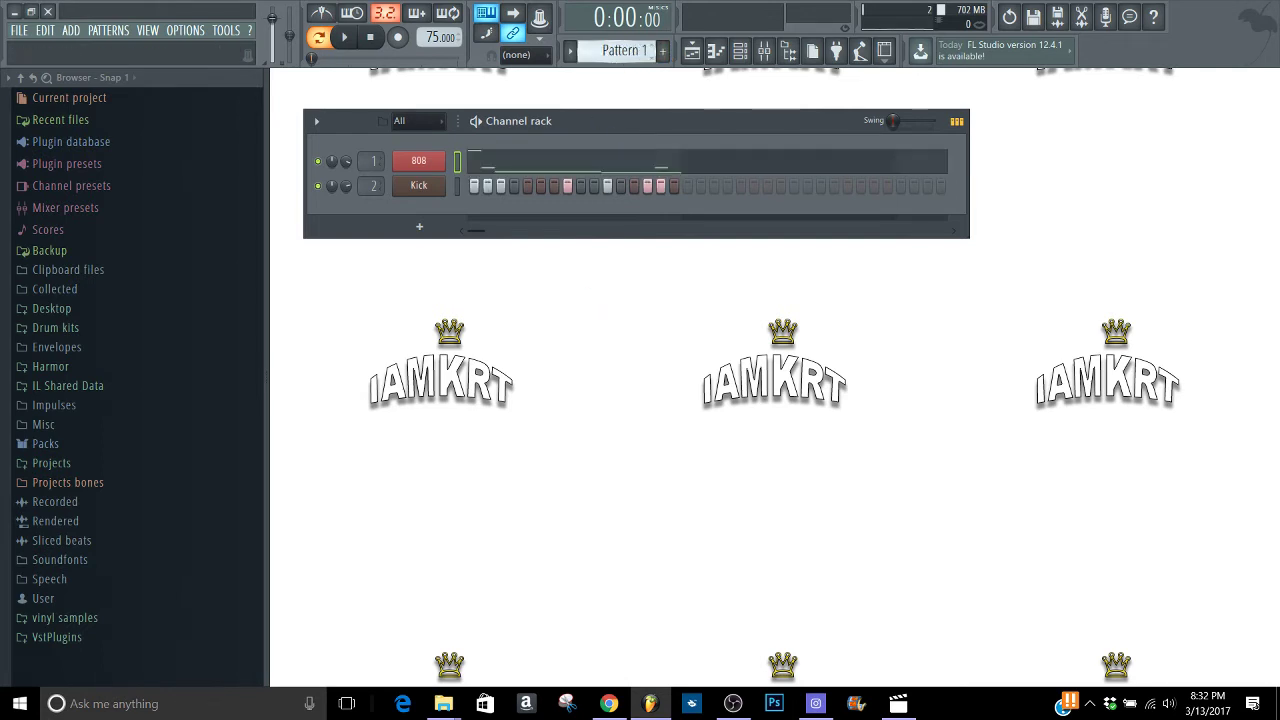
- Start playback, add a Nexus channel to the project and move its plugin window higher
key(space)
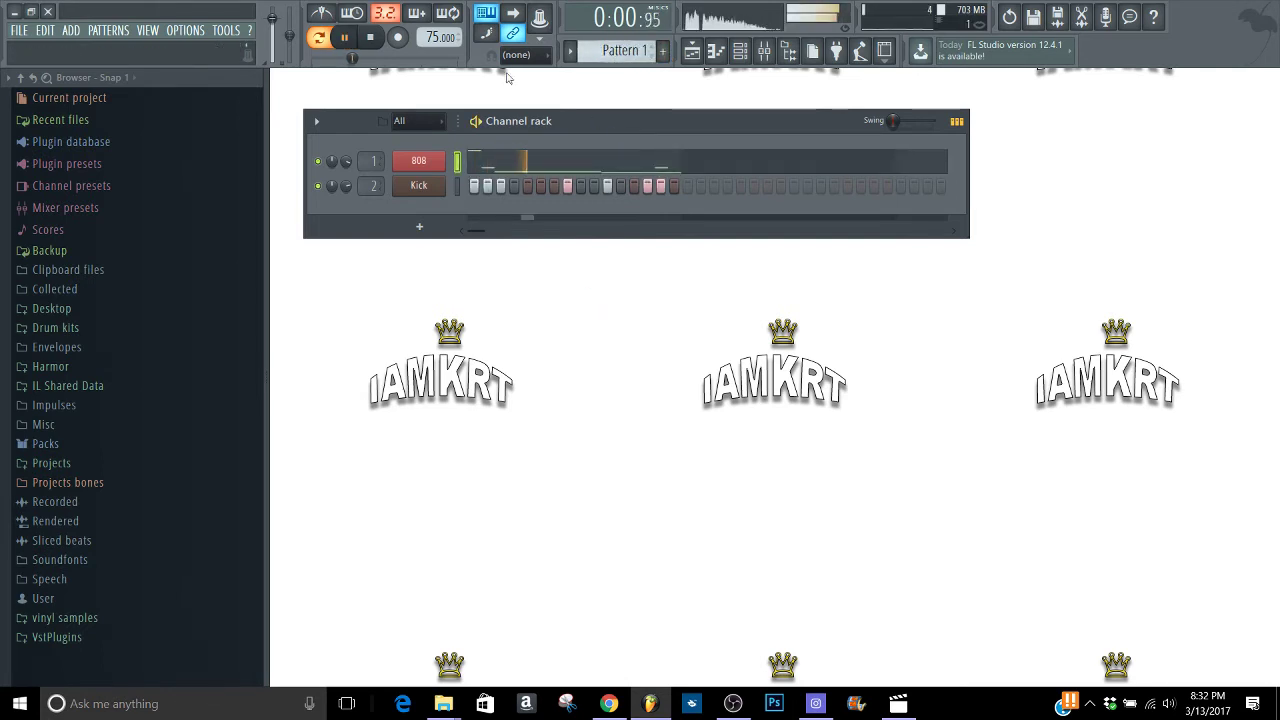
click(71, 30)
click(88, 220)
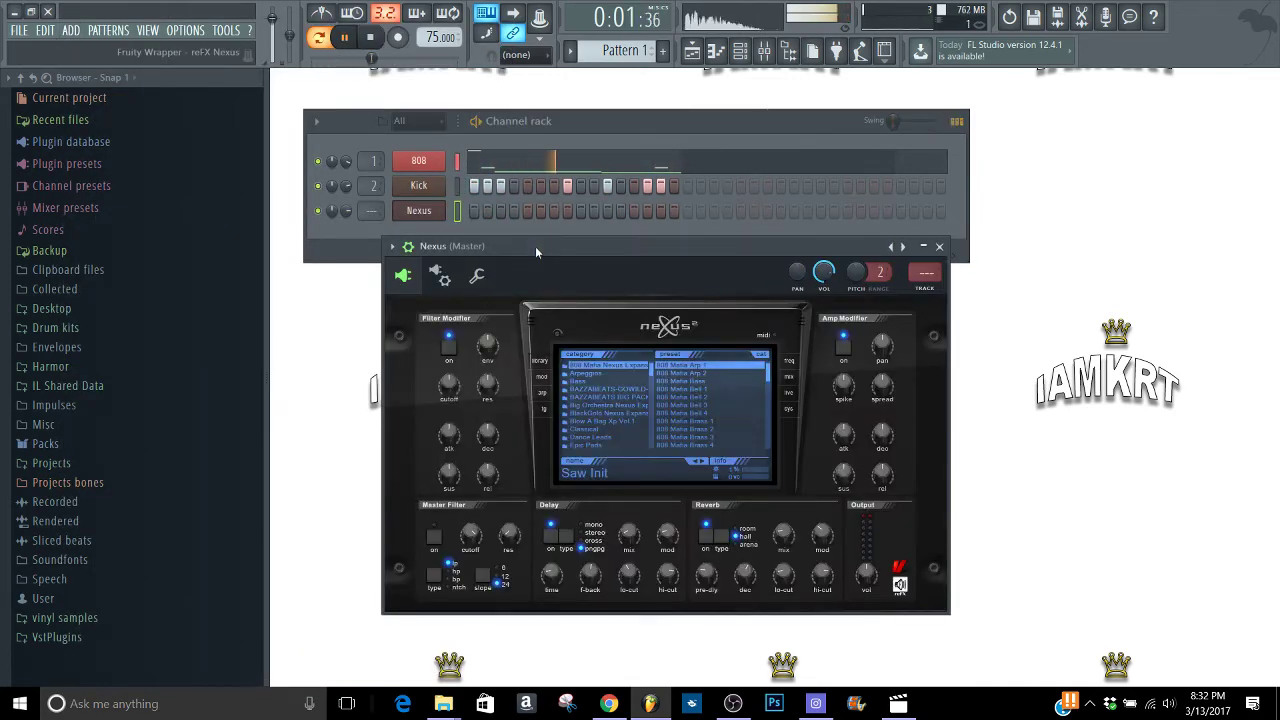
drag(535, 246, 492, 68)
- Load the preset PN Pop Piano 2 from the XP PS Total Piano category in Nexus
scroll(607, 215, down, 5)
drag(607, 212, 606, 243)
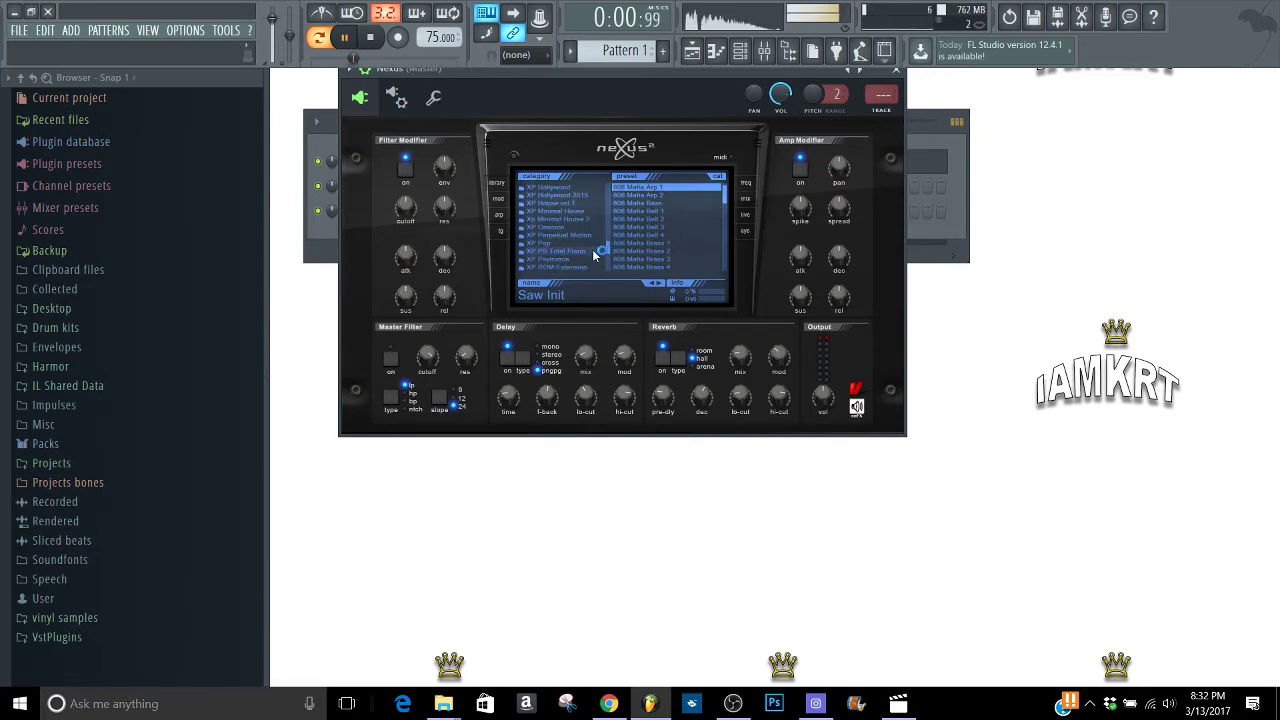
click(593, 252)
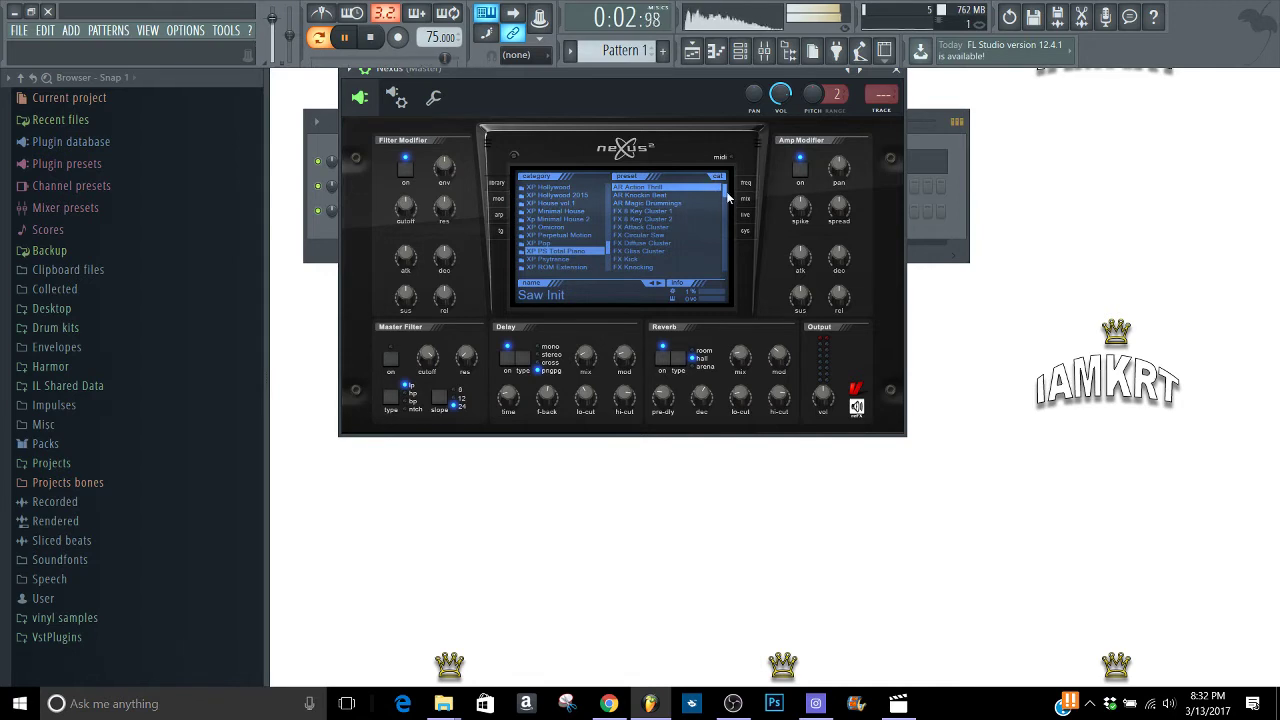
drag(727, 197, 724, 244)
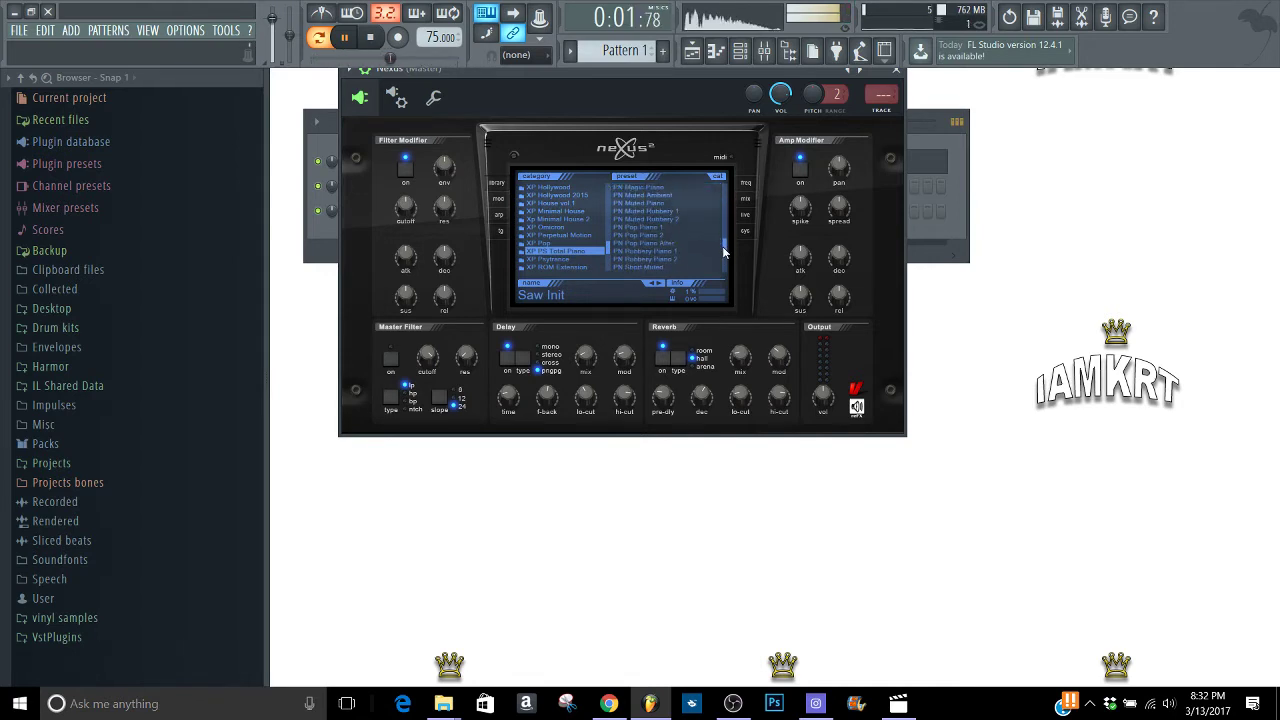
click(701, 234)
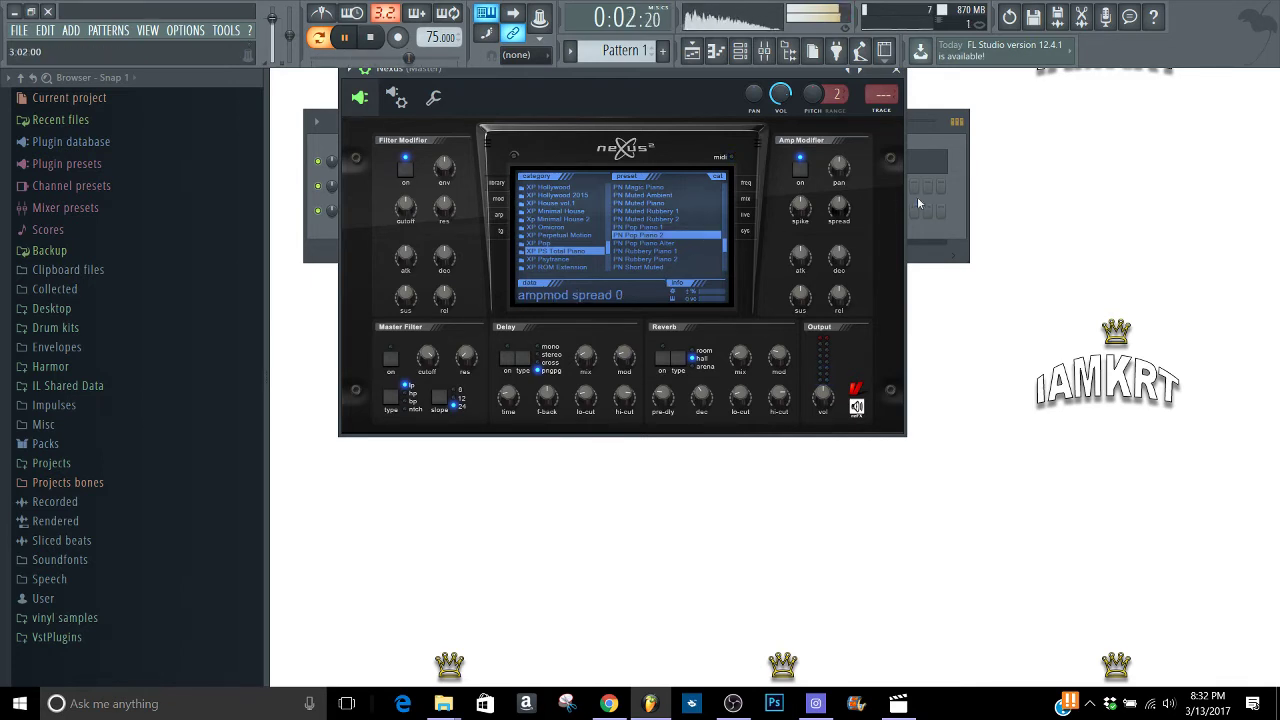
- Stop playback and examine the 808's notes in its piano roll as a reference for the melody
click(929, 147)
key(space)
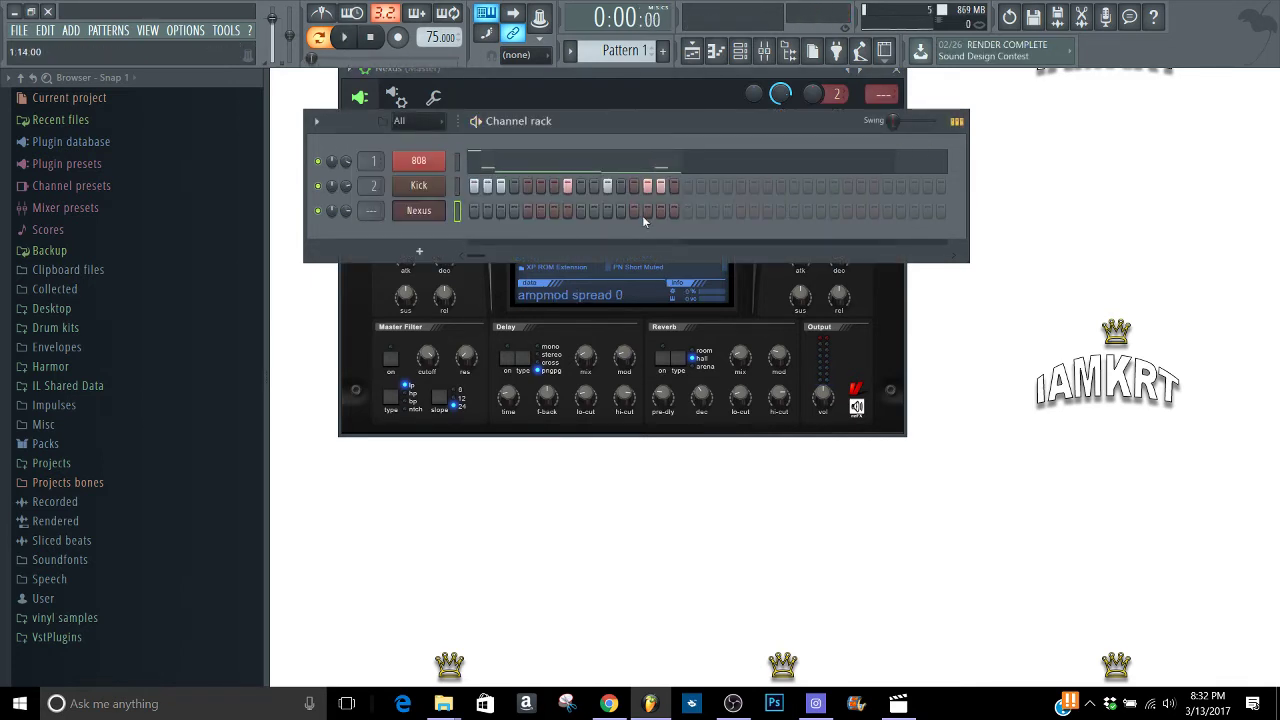
key(F7)
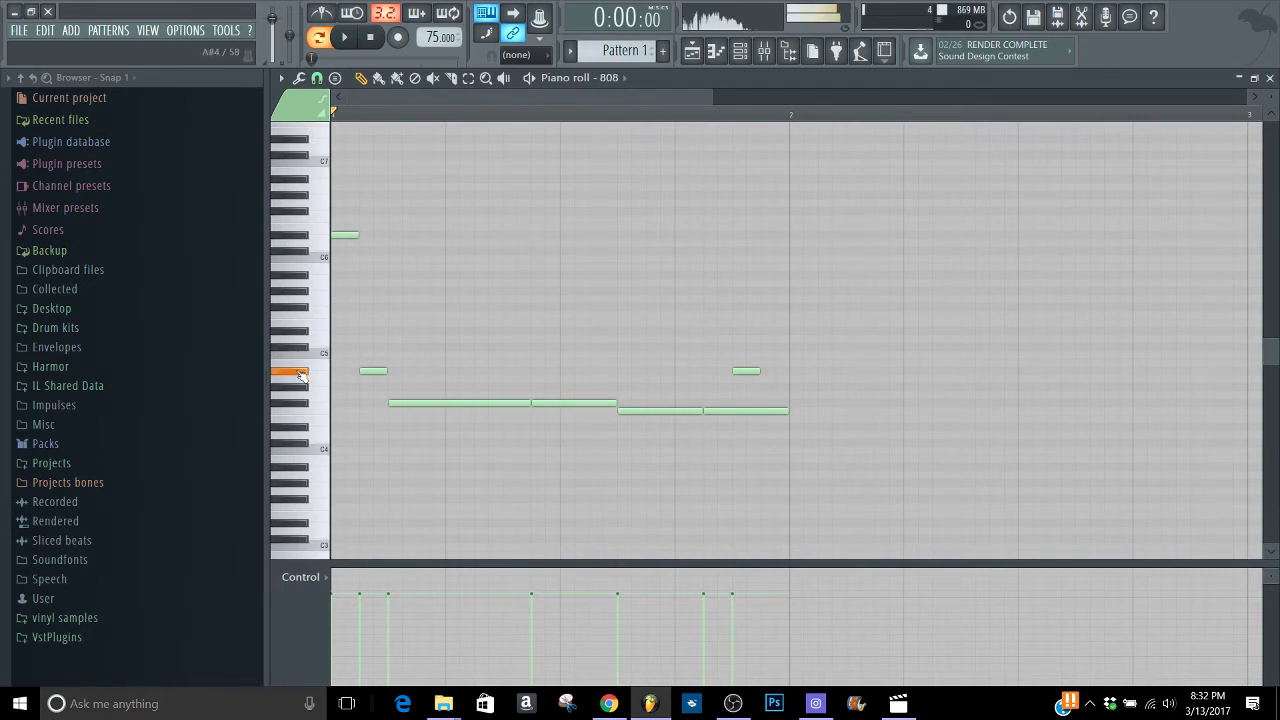
click(1269, 78)
click(728, 57)
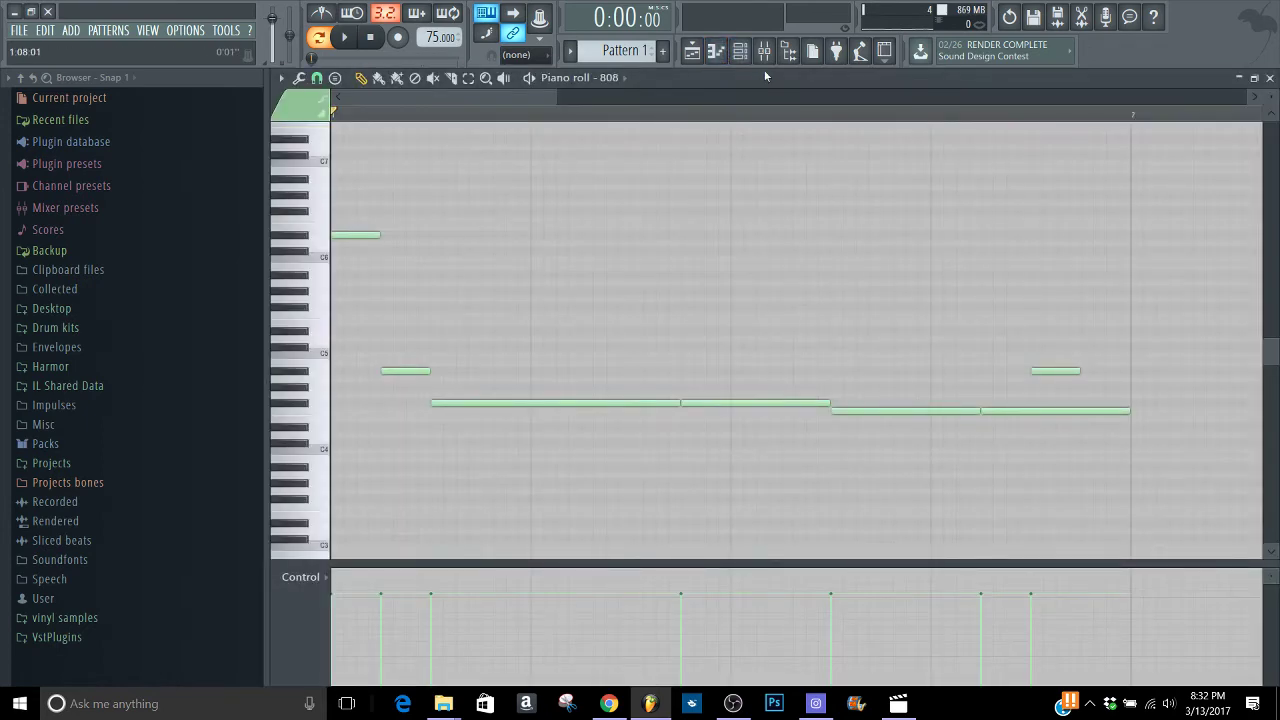
click(1269, 78)
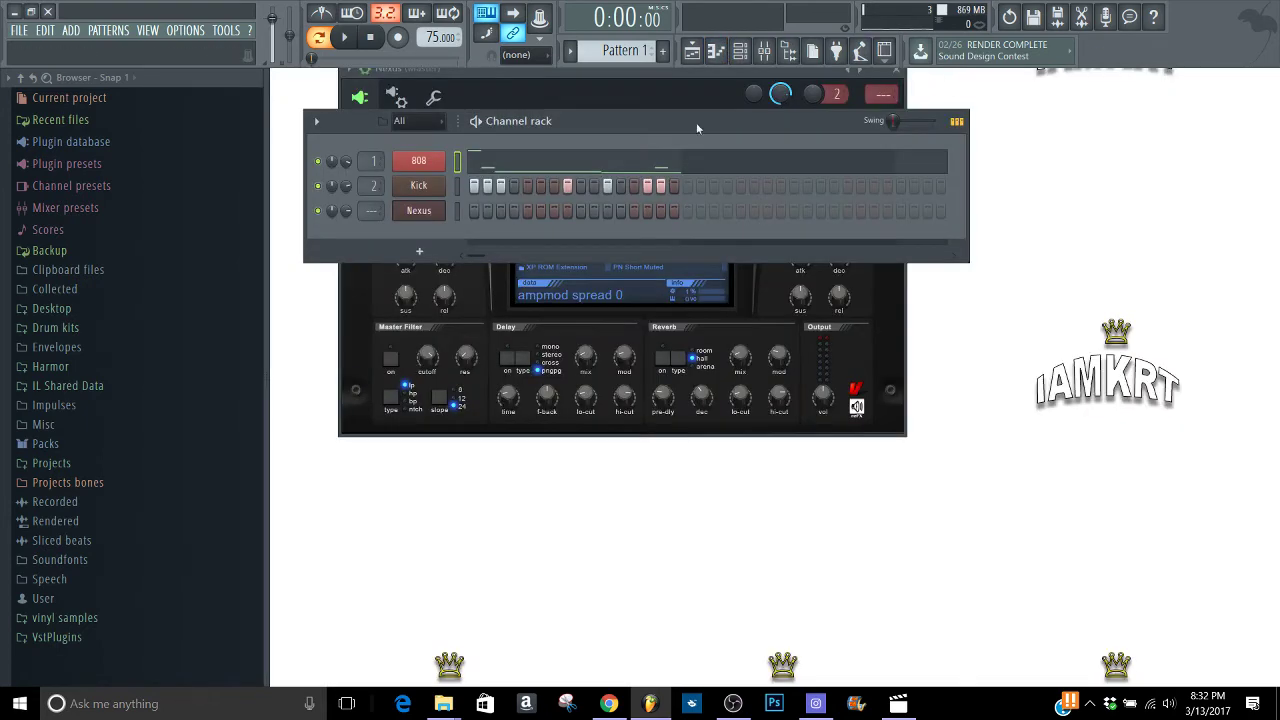
- Open the piano roll for the Nexus channel and set its snap to 1/4 beat
click(716, 52)
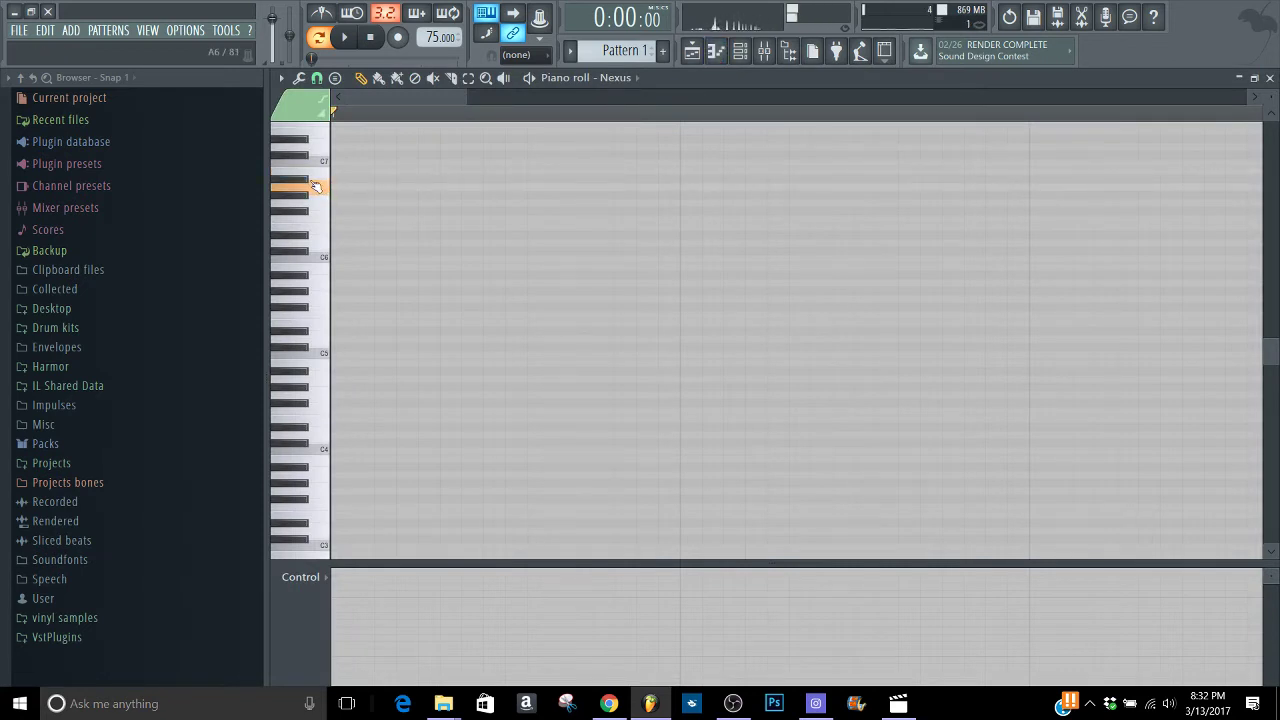
click(316, 78)
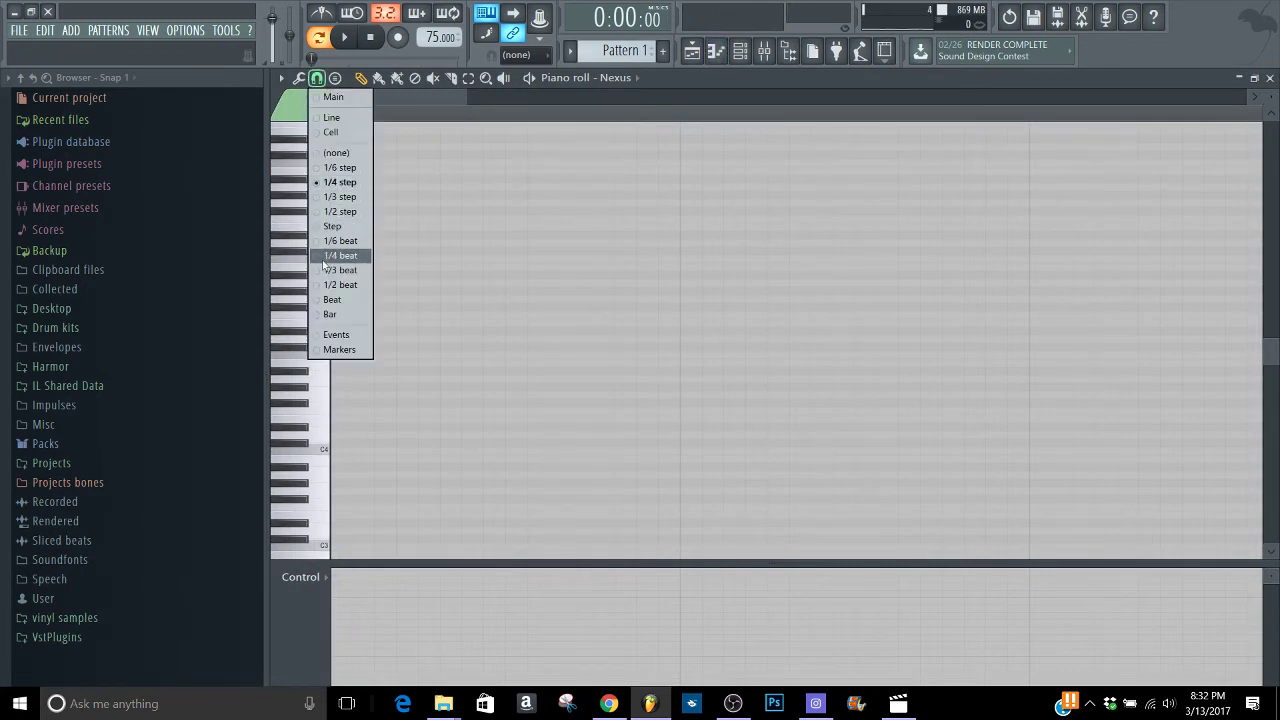
click(330, 256)
- Place the melody notes A#6, E6, B6 and D#6 on steps 1, 3, 5 and 7 of the Nexus piano roll
click(345, 180)
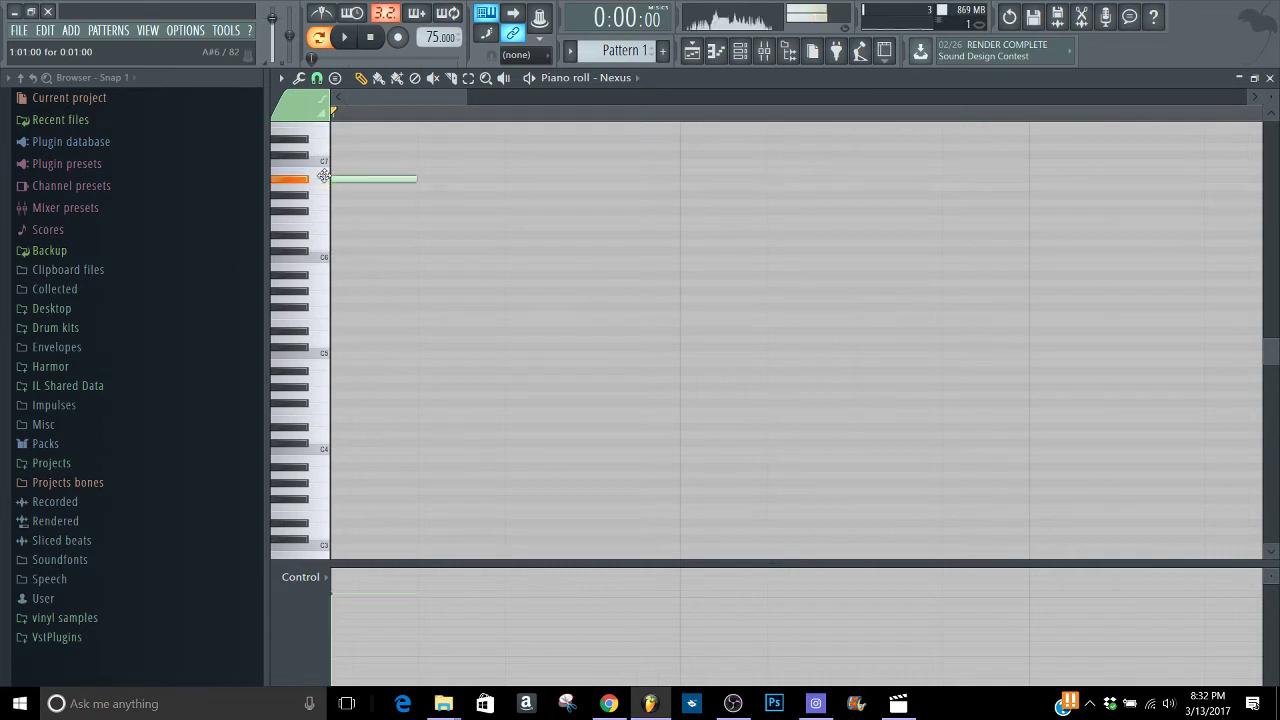
mouse_move(406, 227)
mouse_down()
mouse_move(406, 253)
mouse_move(410, 235)
mouse_up()
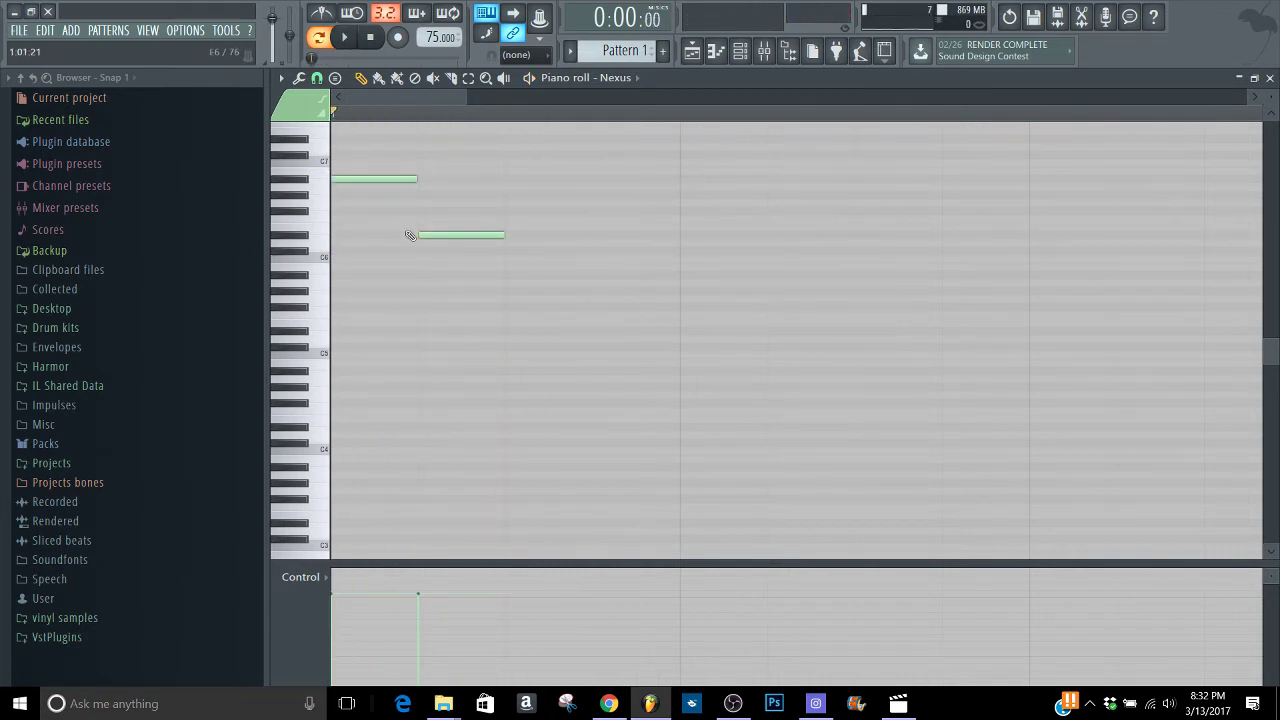
click(506, 235)
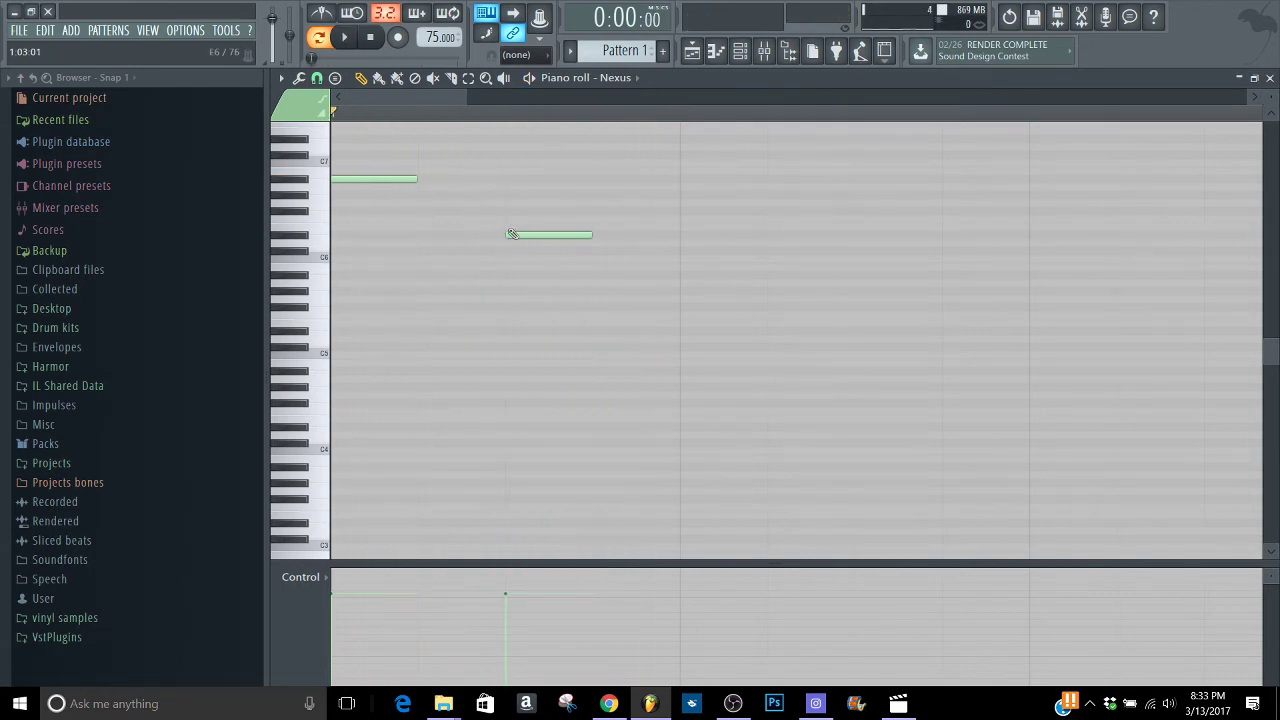
drag(508, 229, 510, 226)
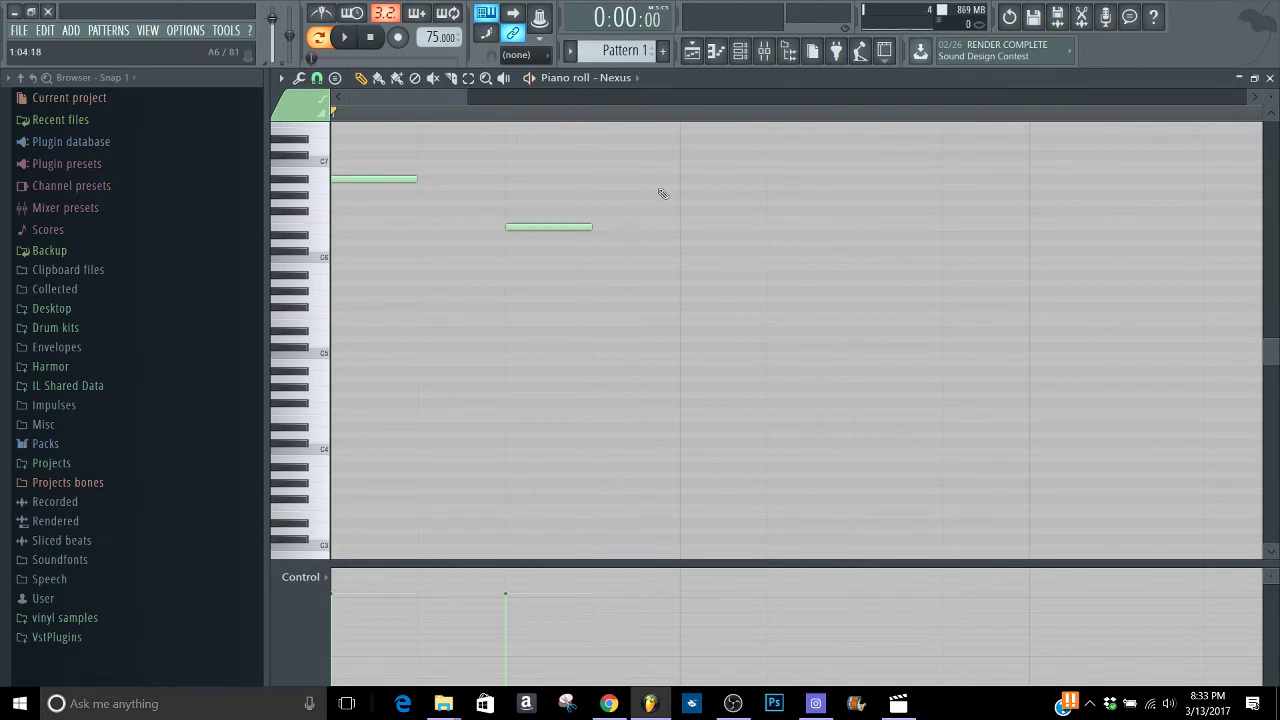
drag(680, 190, 679, 172)
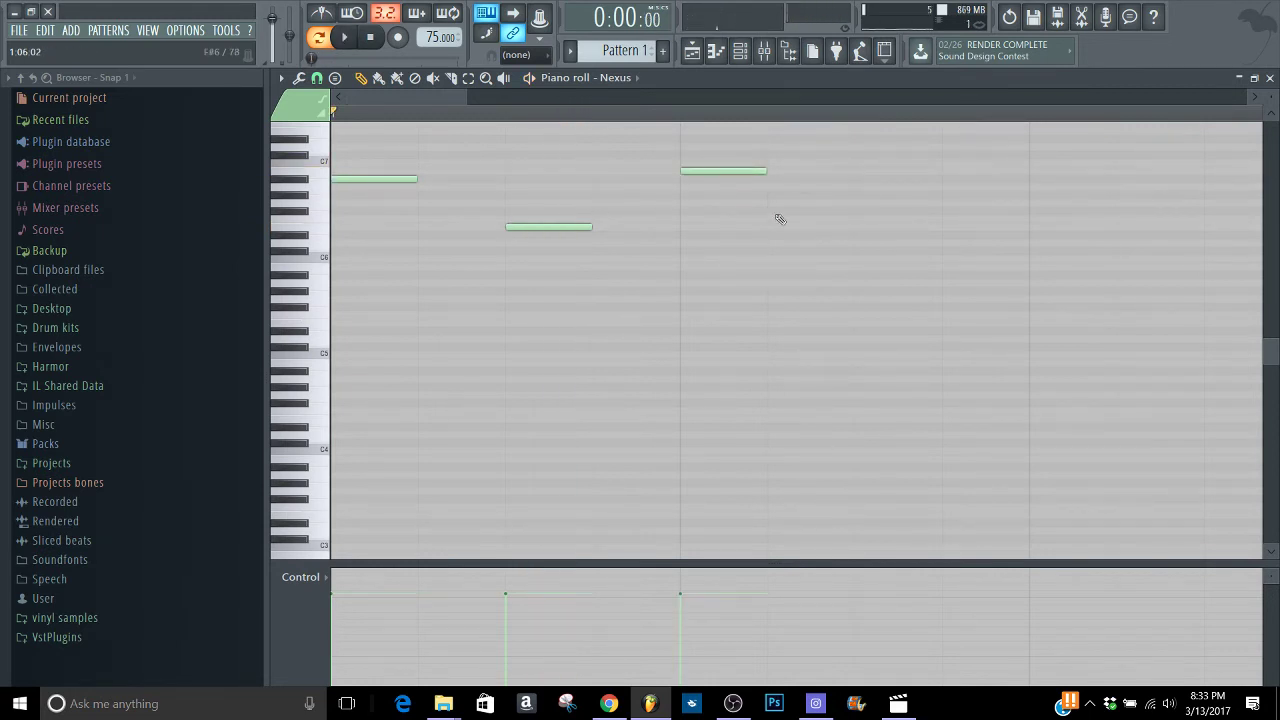
click(766, 226)
drag(766, 226, 843, 240)
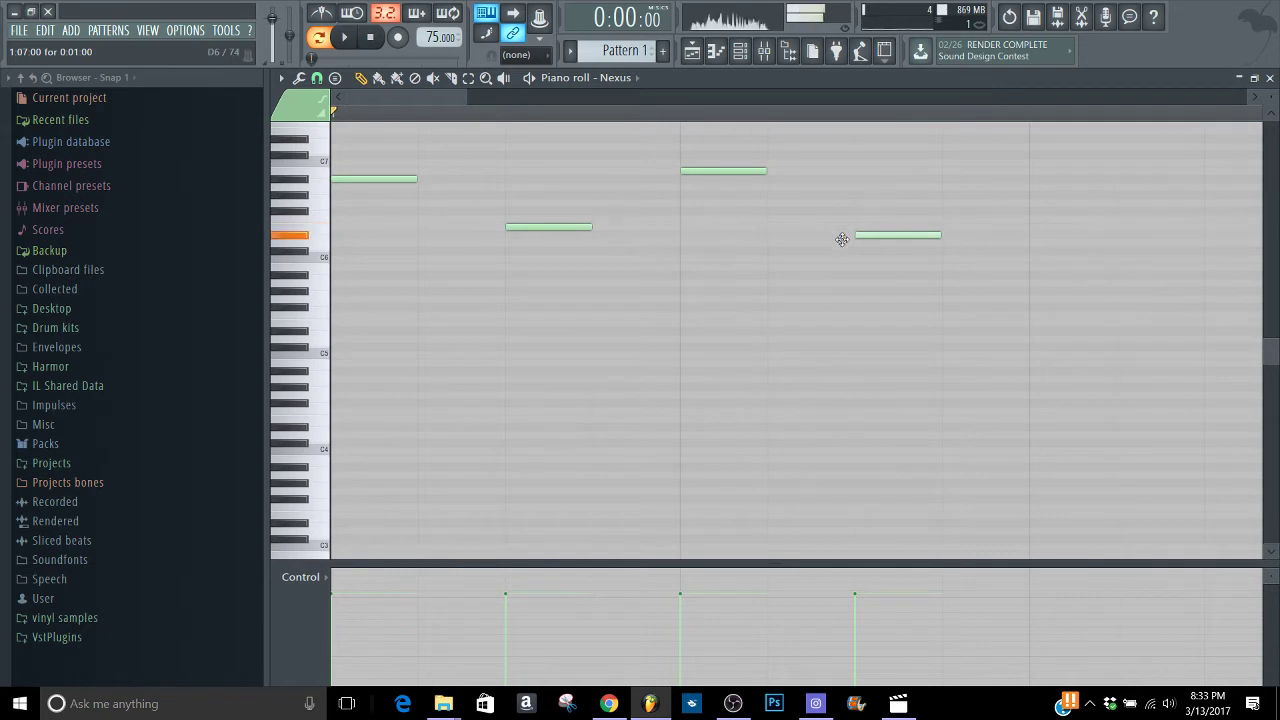
- Audition the four-note melody against the beat and raise its fourth note to E6
key(space)
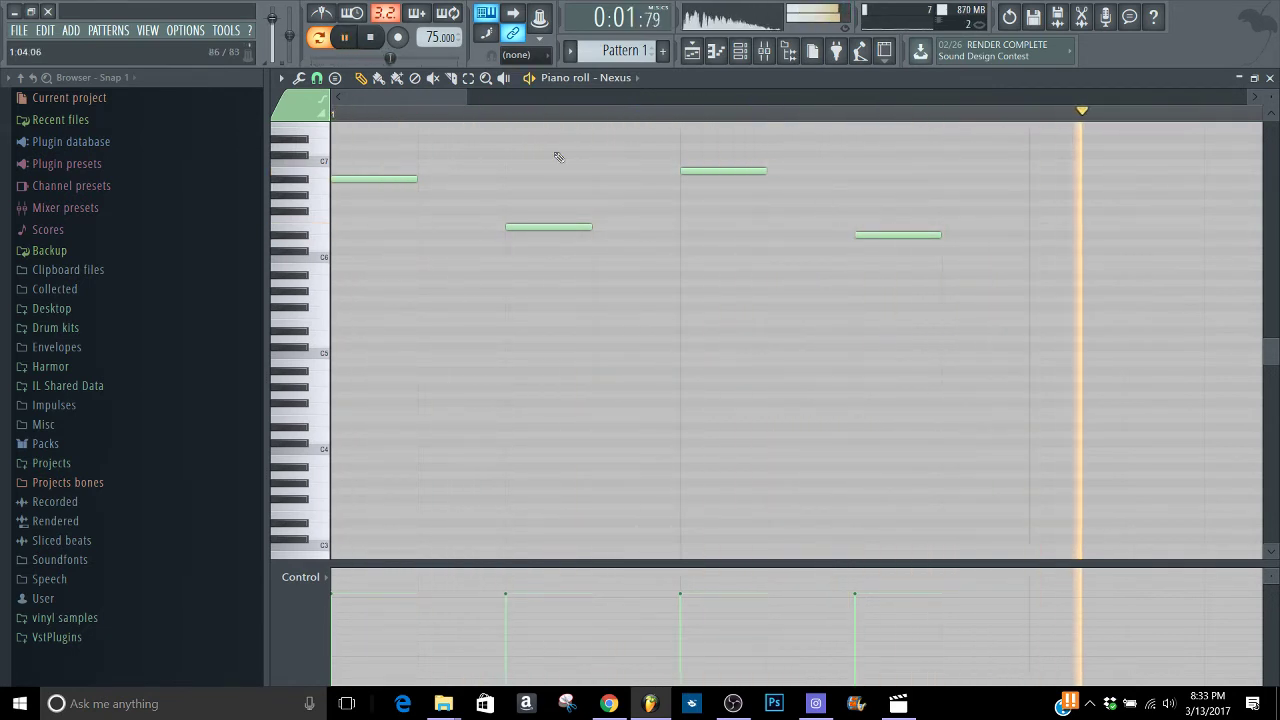
drag(466, 97, 650, 181)
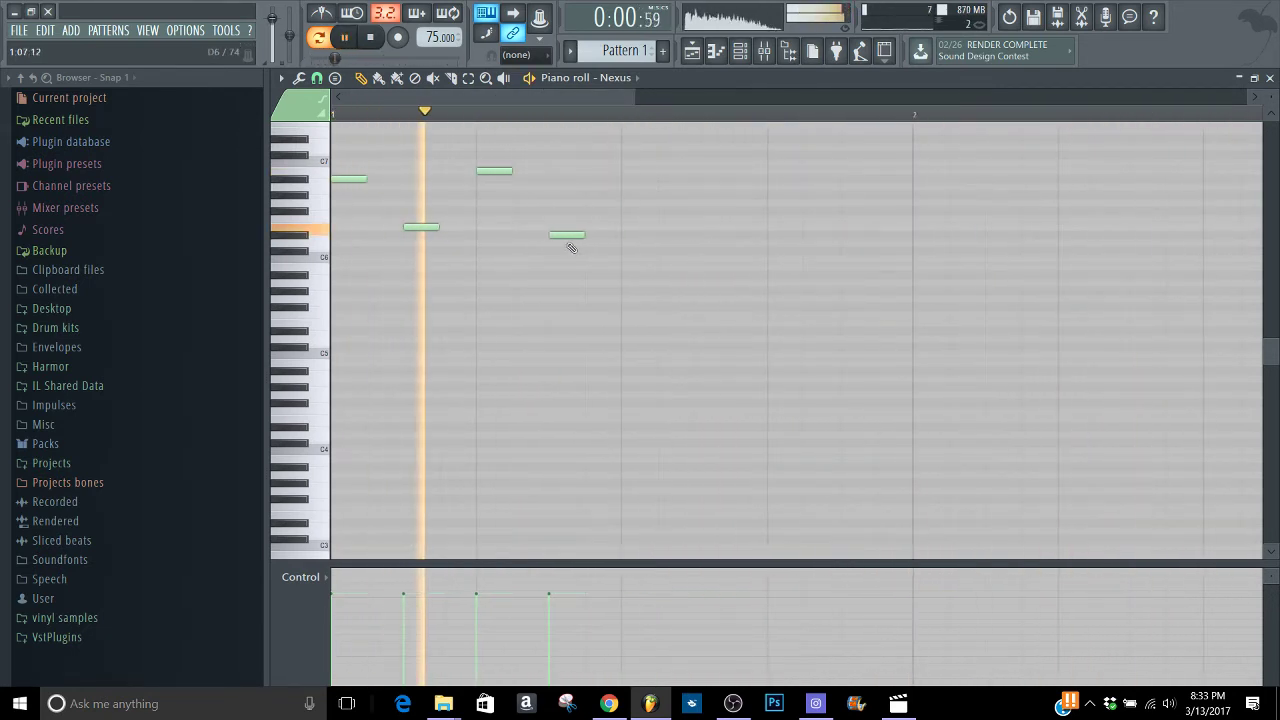
drag(567, 236, 566, 228)
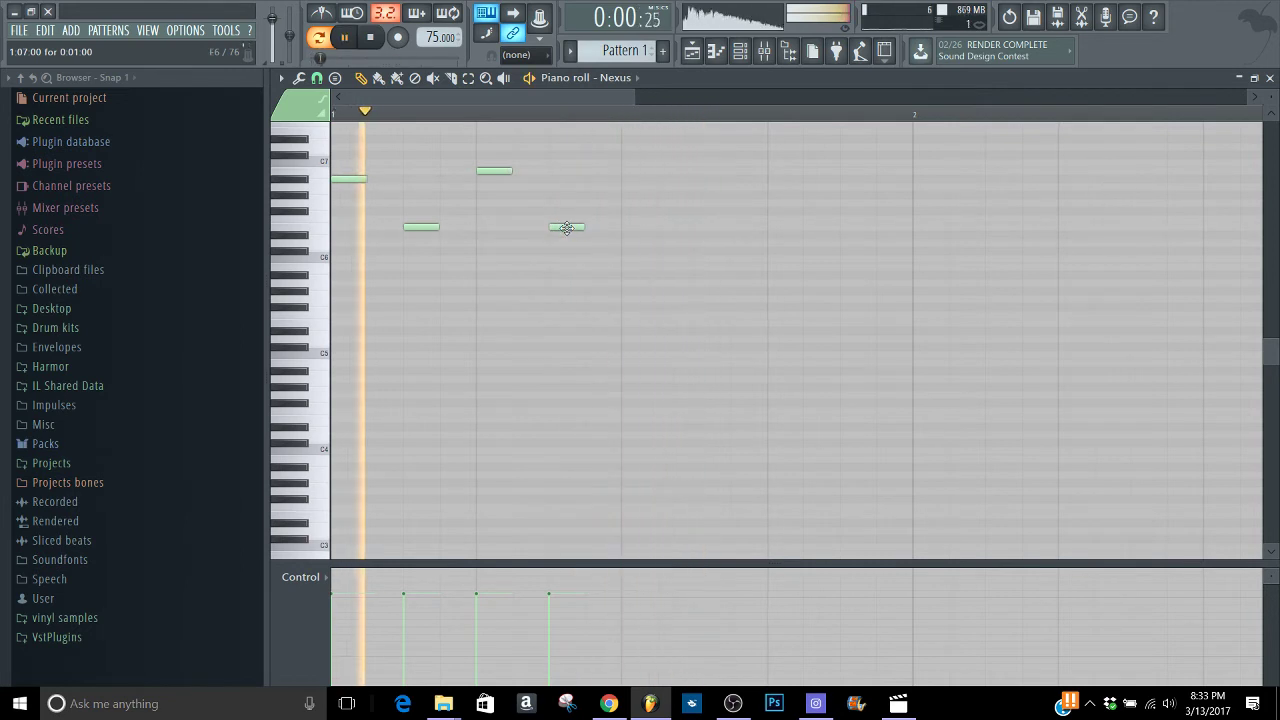
key(space)
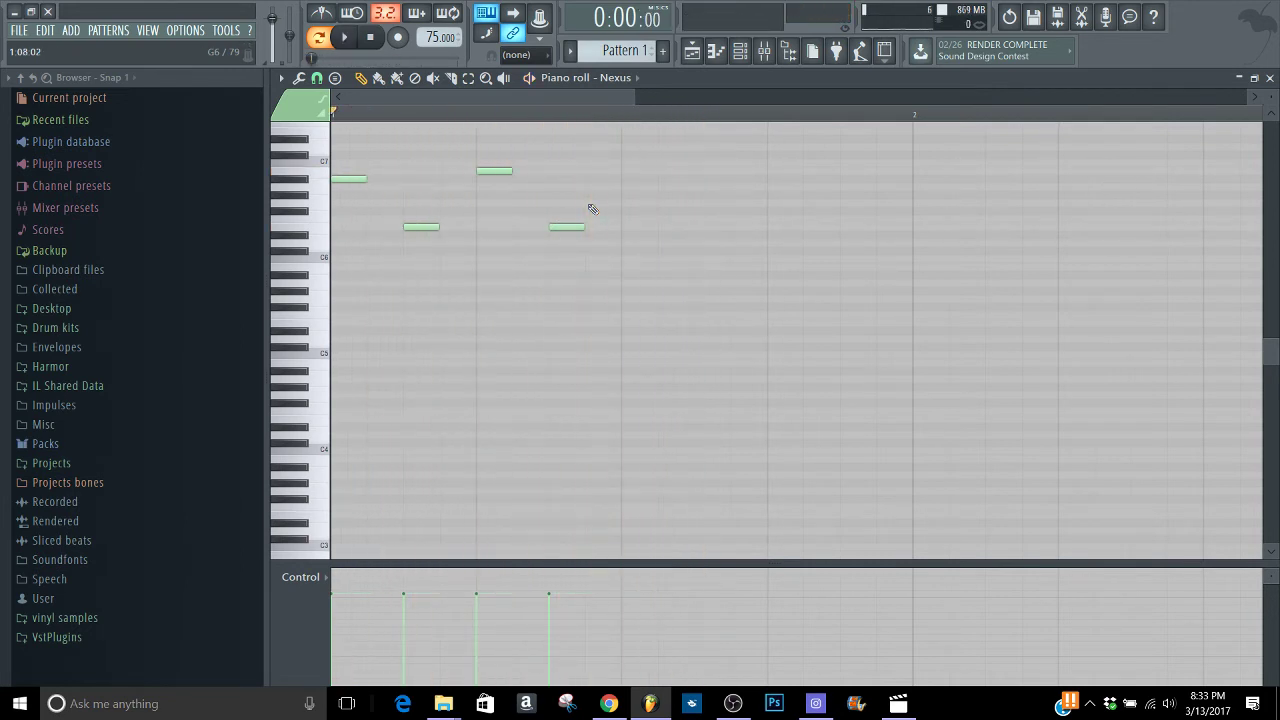
- Continue the melody with A#6, D#6, B6 and D#6 on steps 9, 10, 13 and 15 of bar 1
click(622, 180)
drag(654, 258, 658, 233)
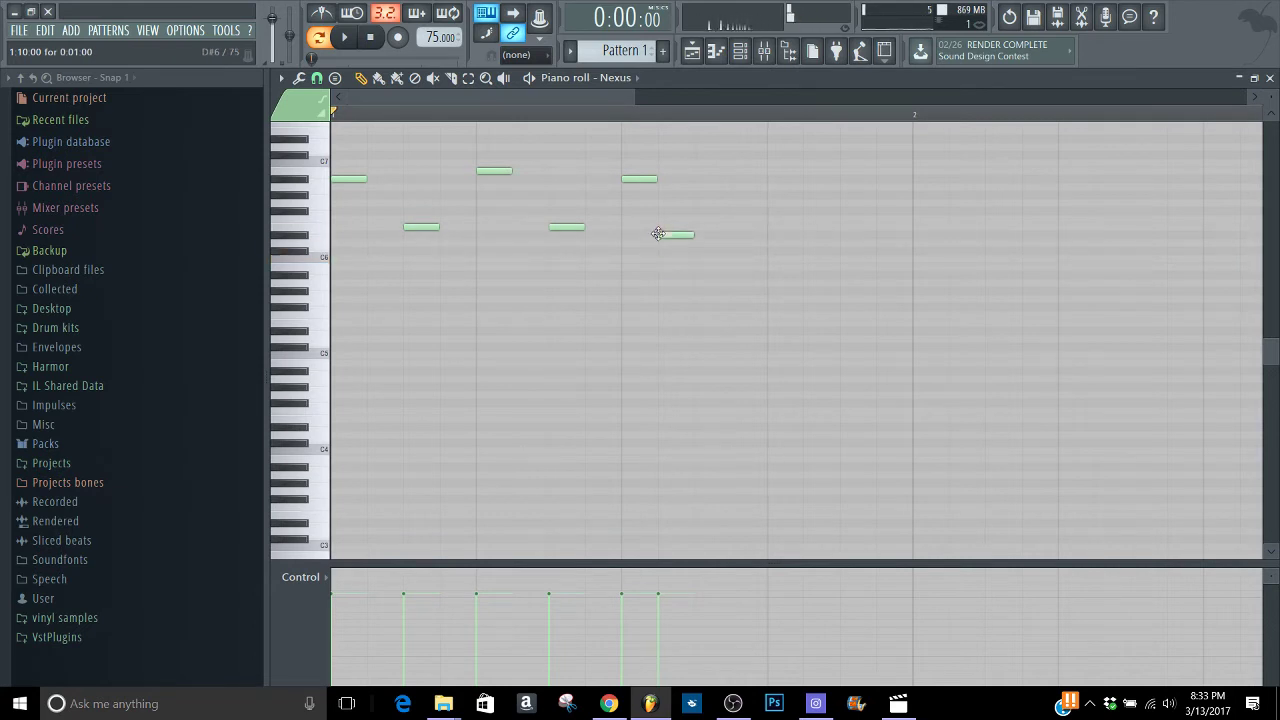
click(767, 164)
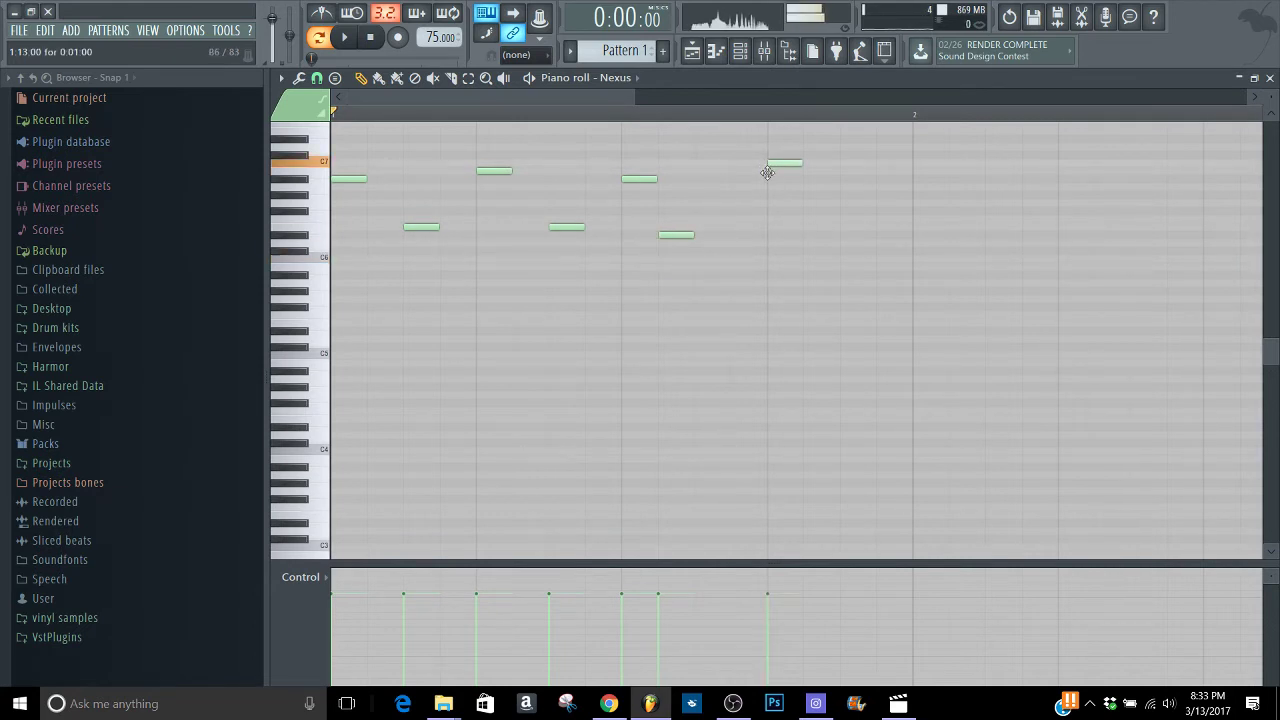
drag(767, 173, 768, 176)
click(840, 234)
- Audition the eight-note melody and replace the D#6 note on step 10 with one on step 11
key(space)
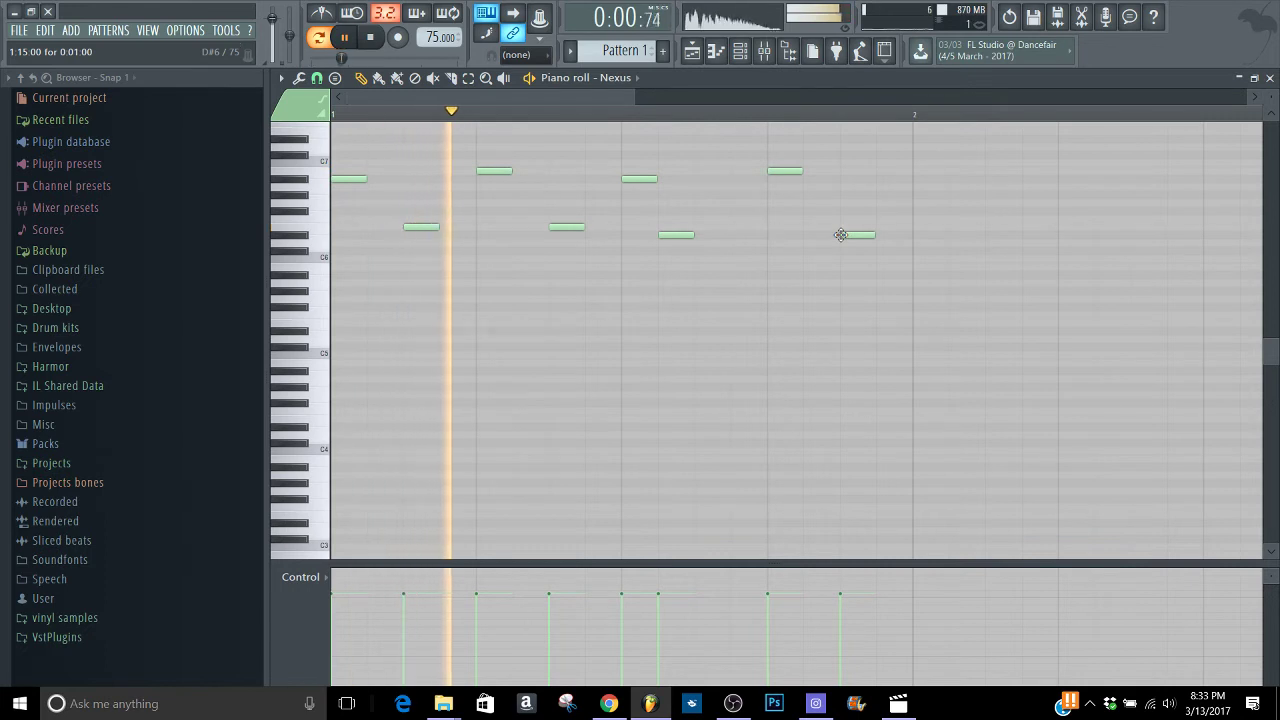
right_click(686, 237)
click(696, 237)
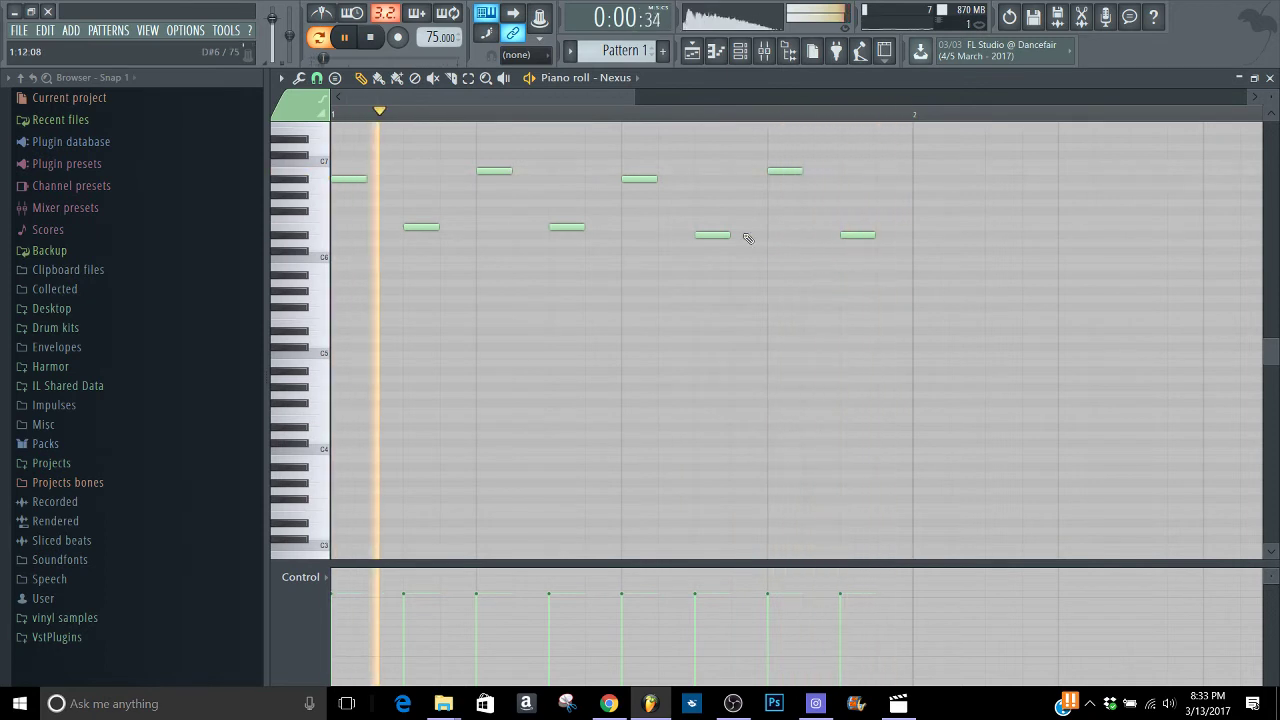
key(space)
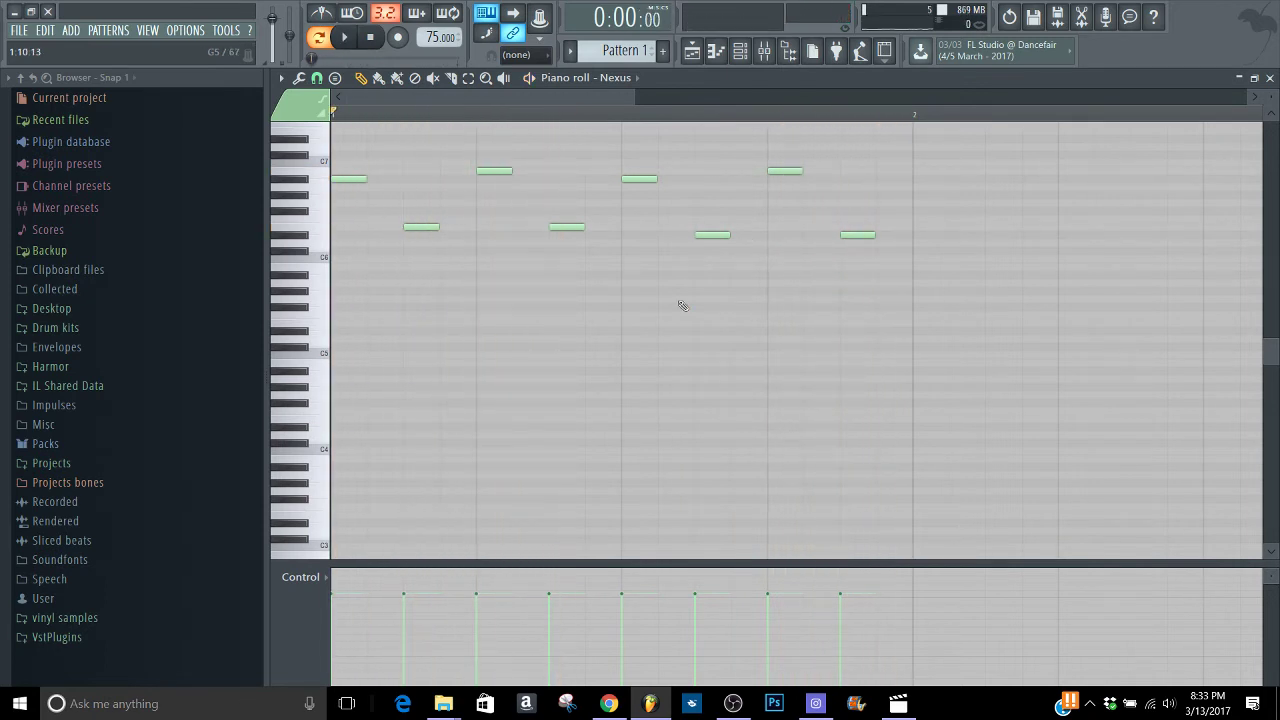
- Lengthen the melody notes to fill every gap up to the end of bar 1 and transpose them up one octave
key(ctrl+l)
key(space)
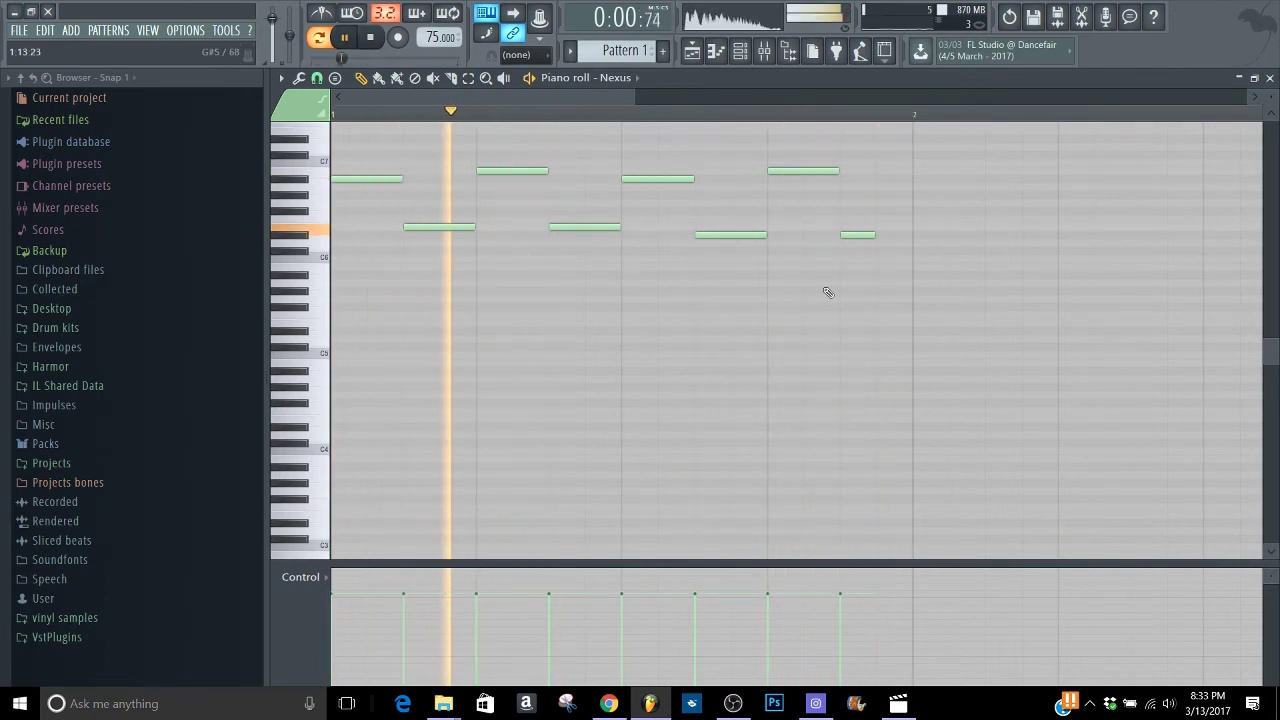
drag(874, 236, 915, 238)
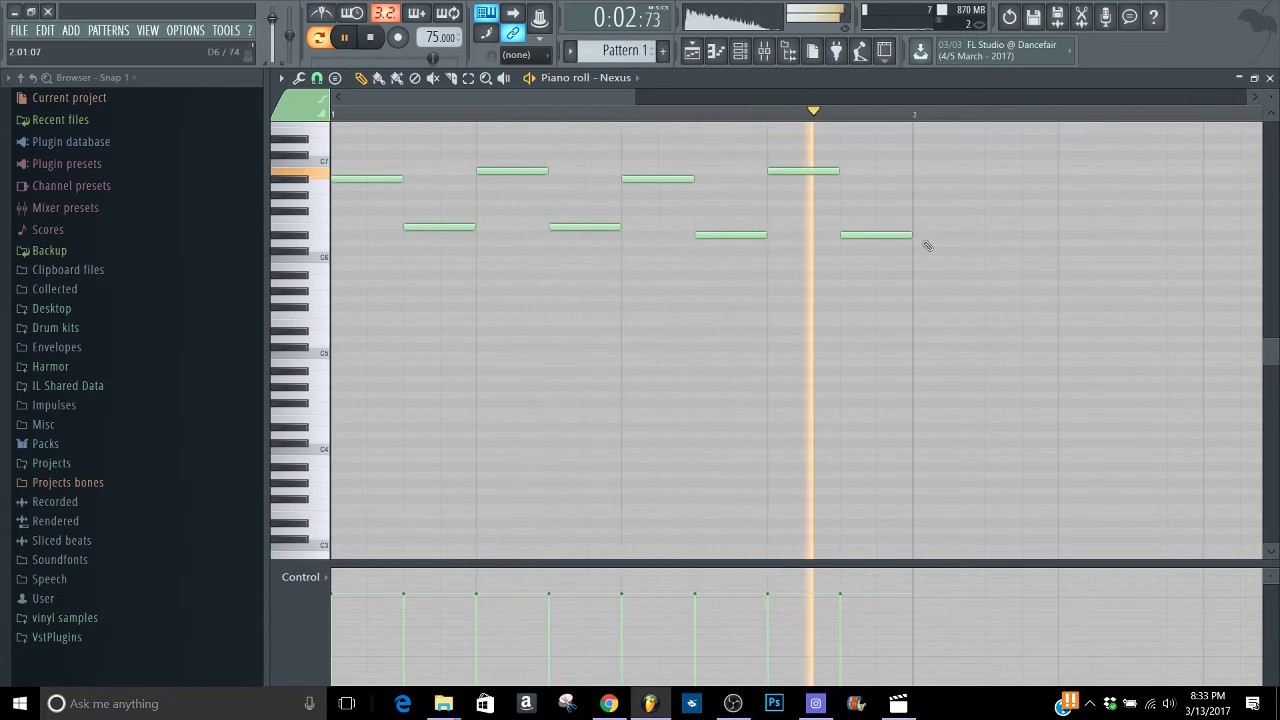
key(ctrl+Up)
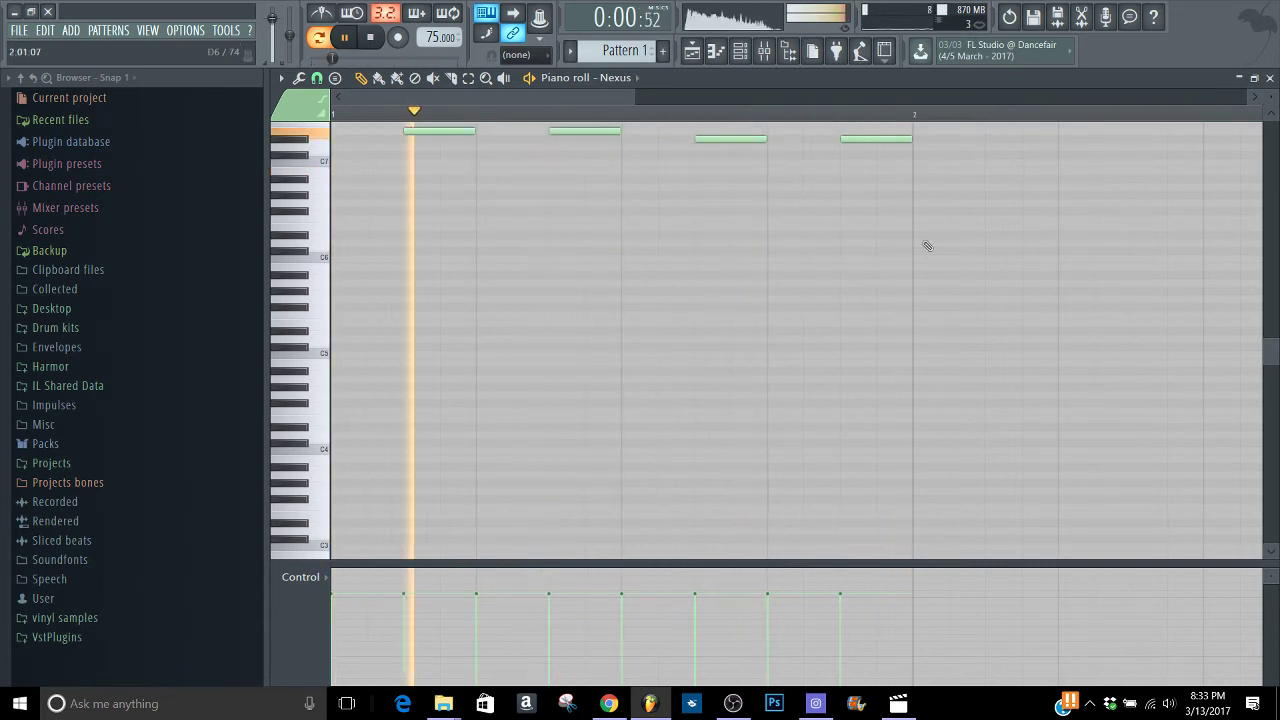
click(1269, 78)
- Audition Nexus presets in the XP Pop category from PL Harpoon onward and load PN Composter
click(419, 210)
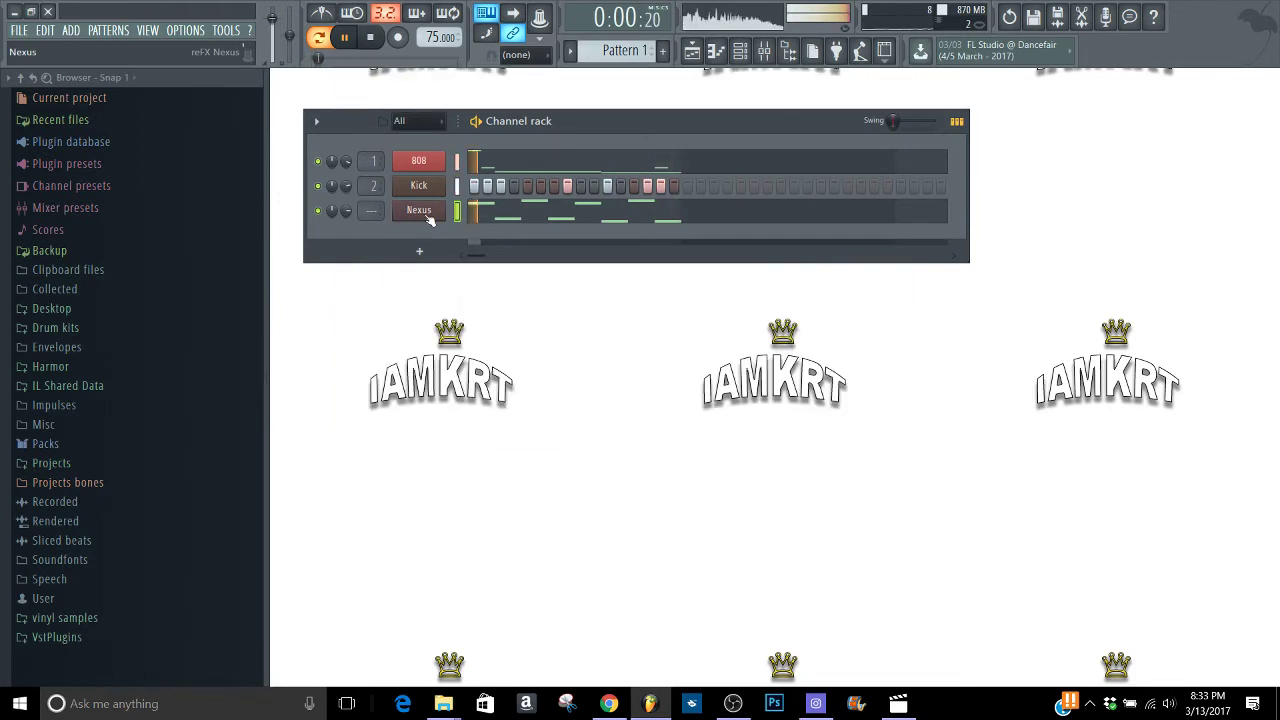
click(419, 210)
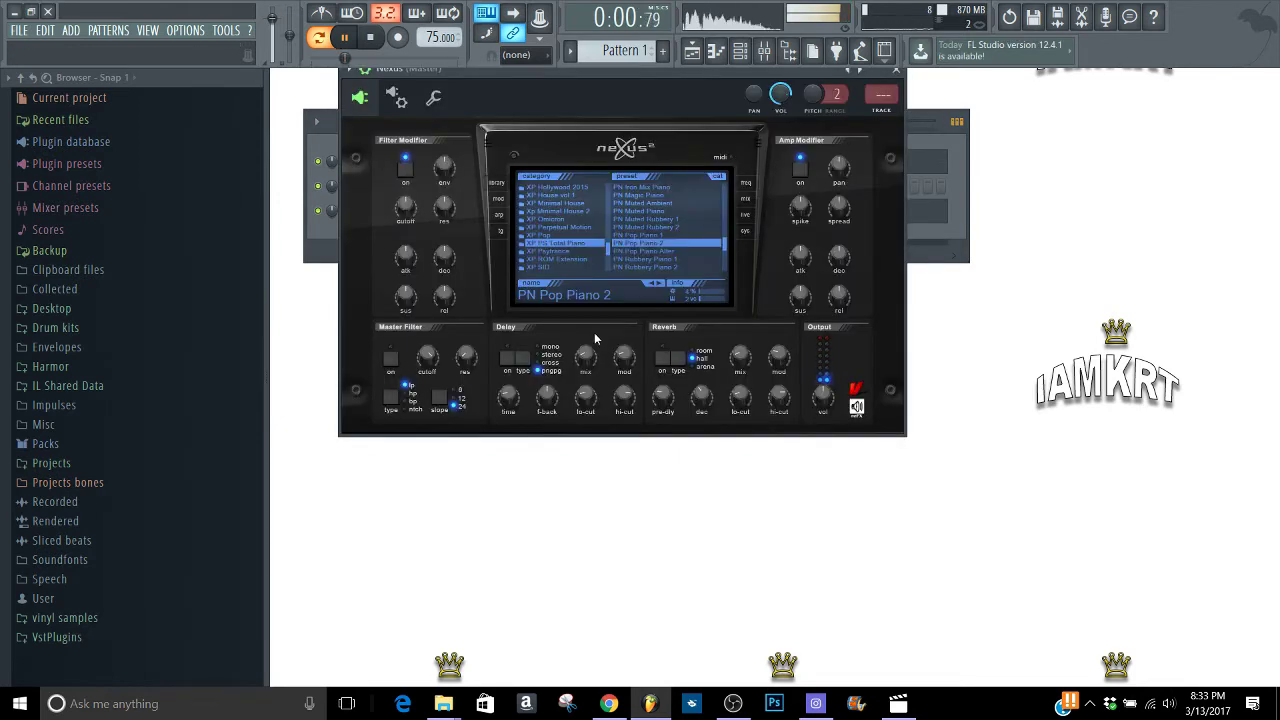
click(590, 235)
drag(727, 193, 721, 236)
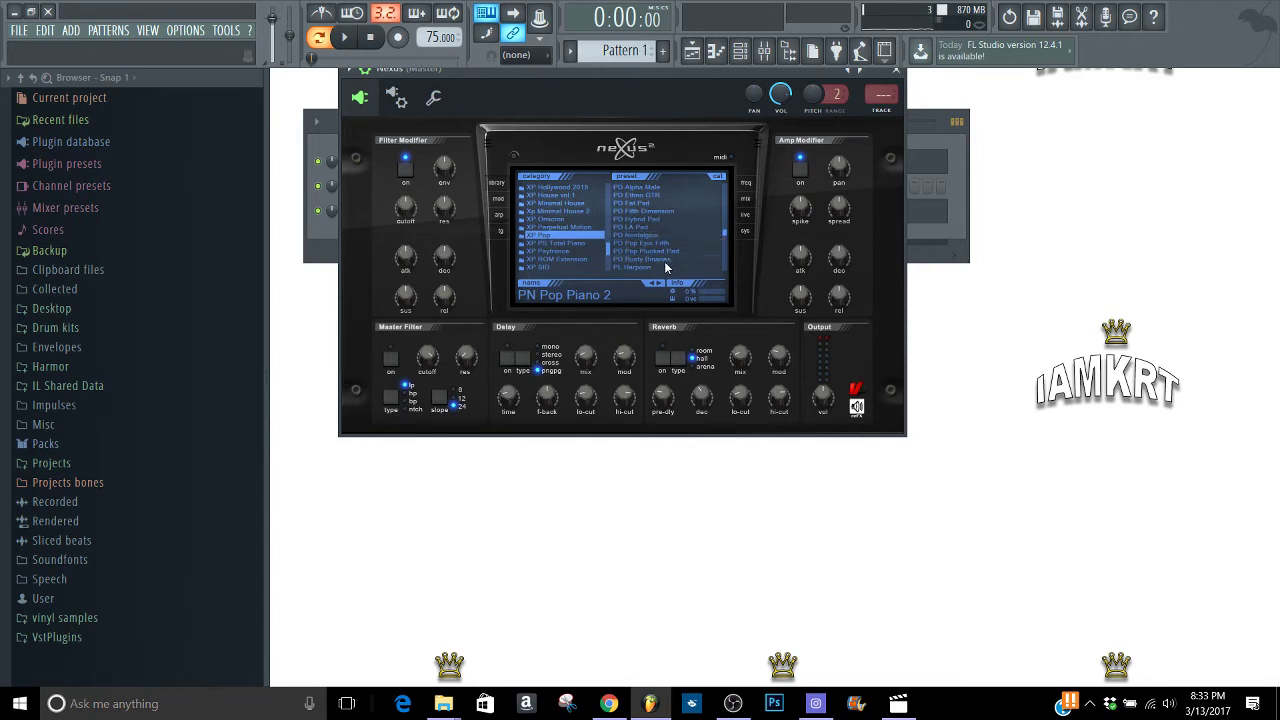
click(664, 266)
key(space)
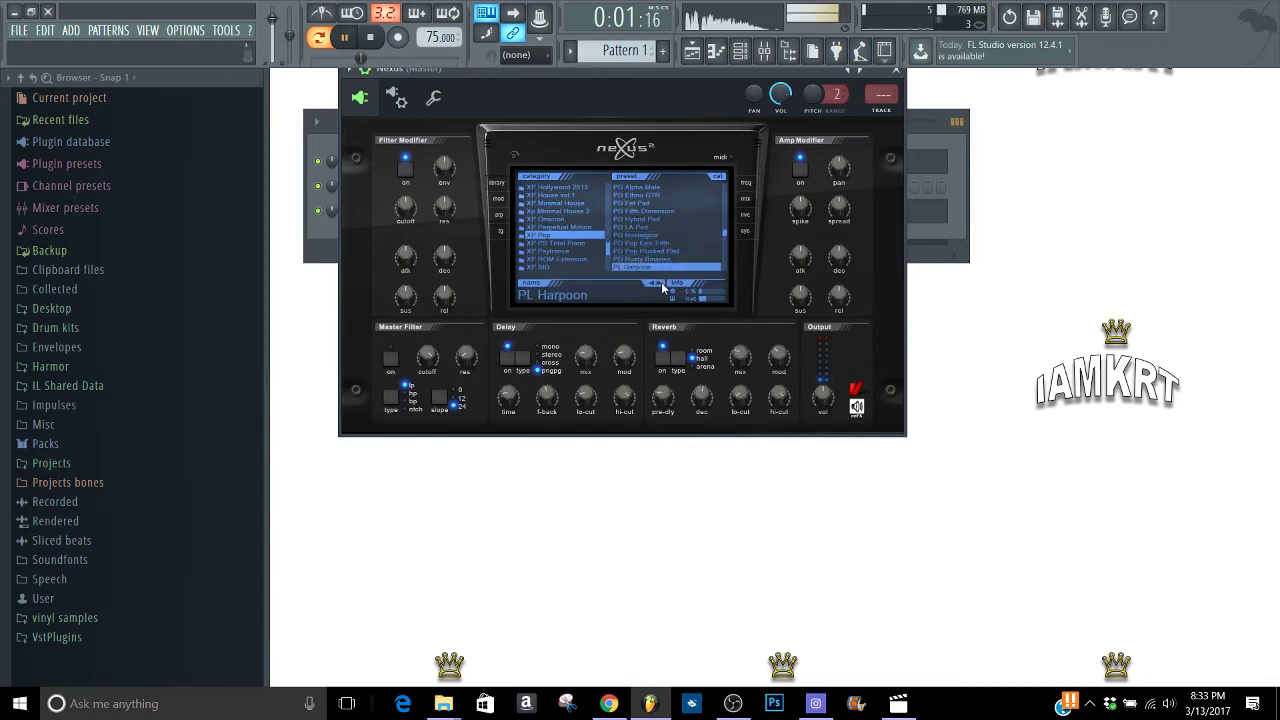
click(661, 284)
click(660, 284)
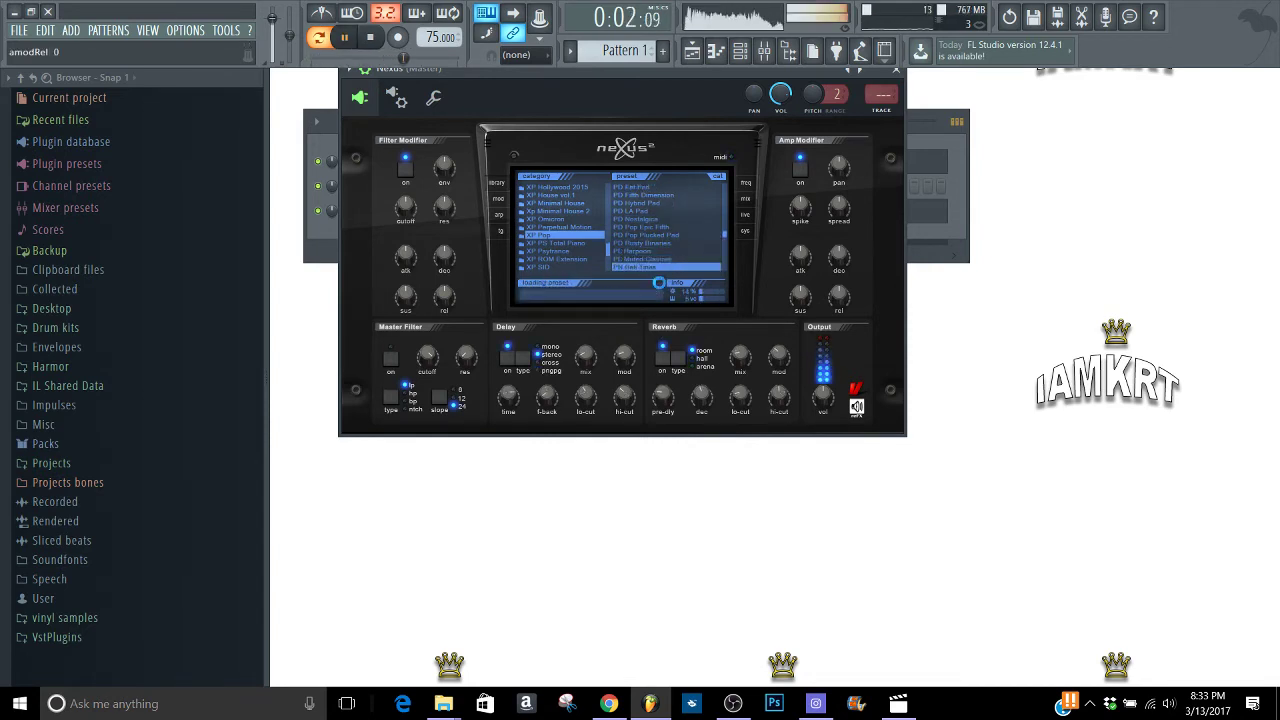
click(660, 284)
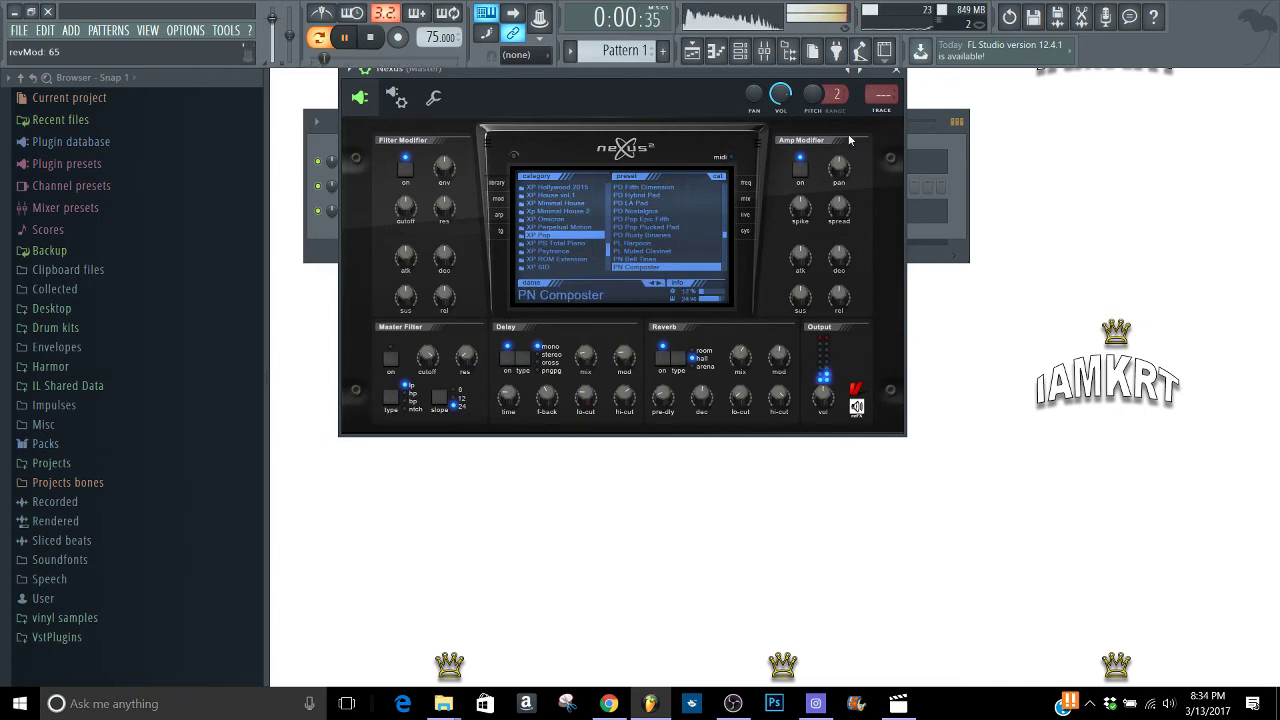
click(895, 70)
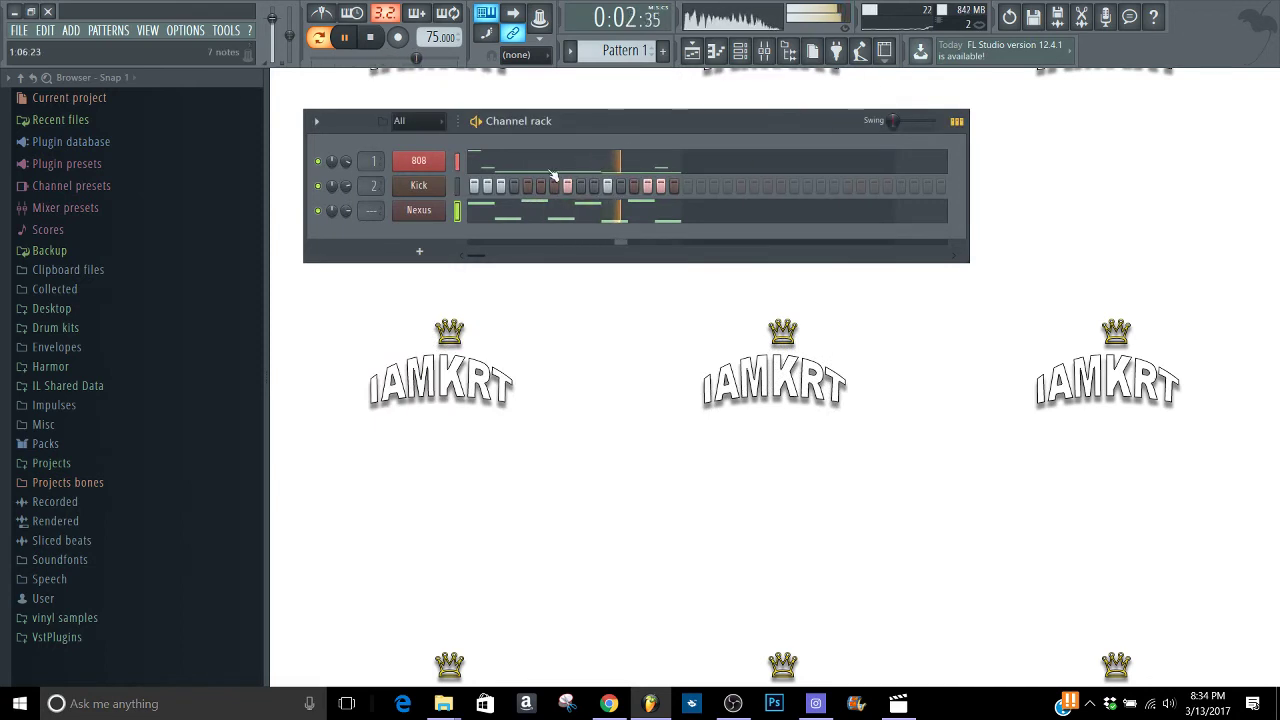
- Raise the 808 channel's fine tune slightly in its sampler settings
click(418, 160)
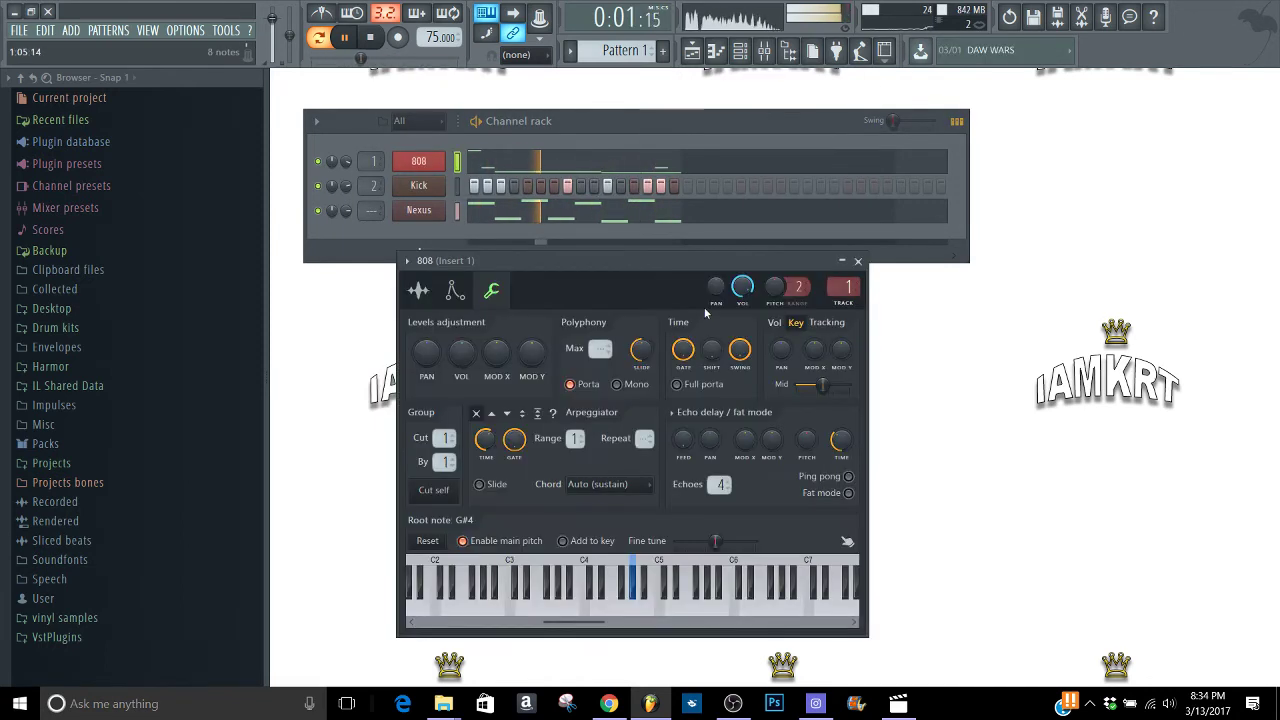
drag(730, 545, 729, 545)
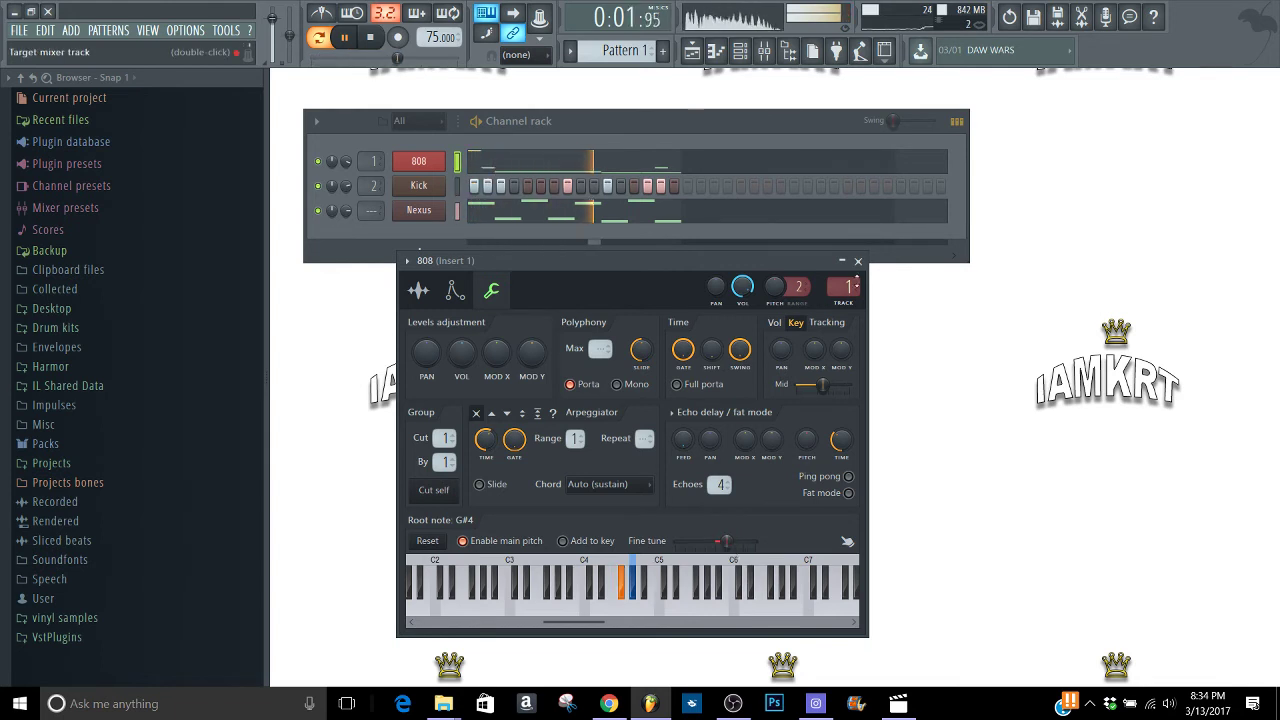
click(857, 261)
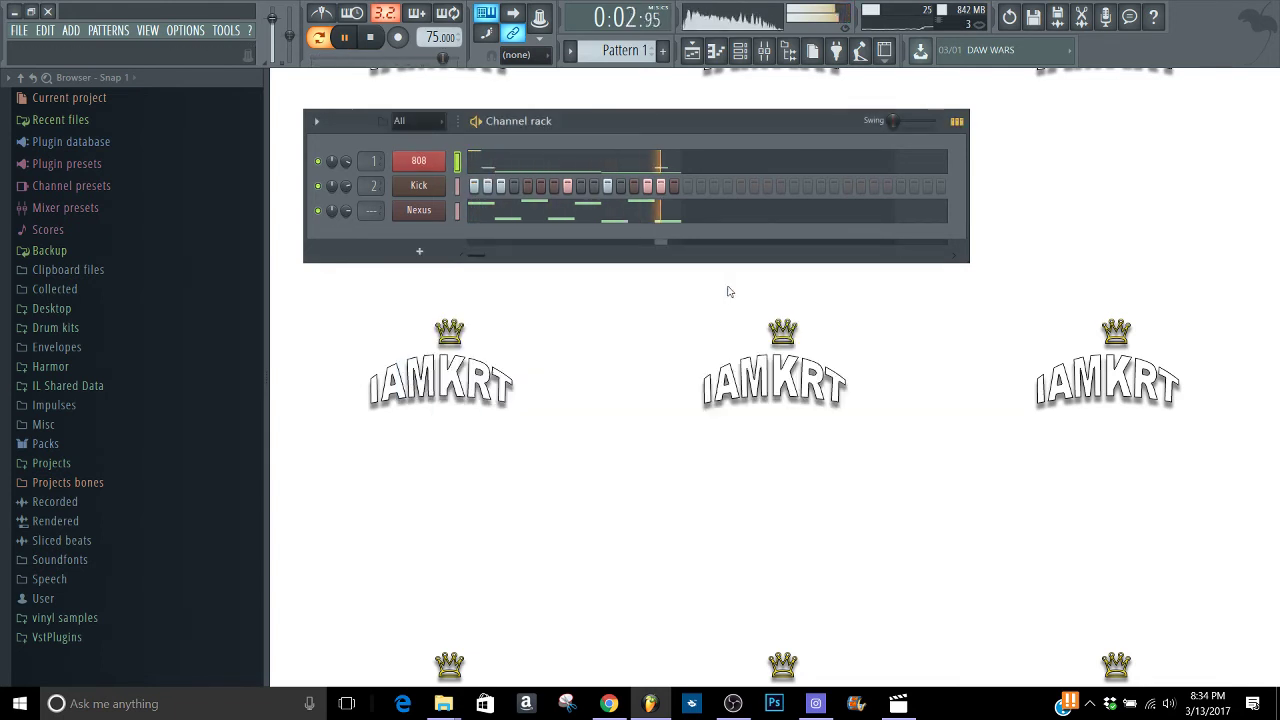
- Copy the Nexus channel's melody notes and clone the channel
right_click(418, 215)
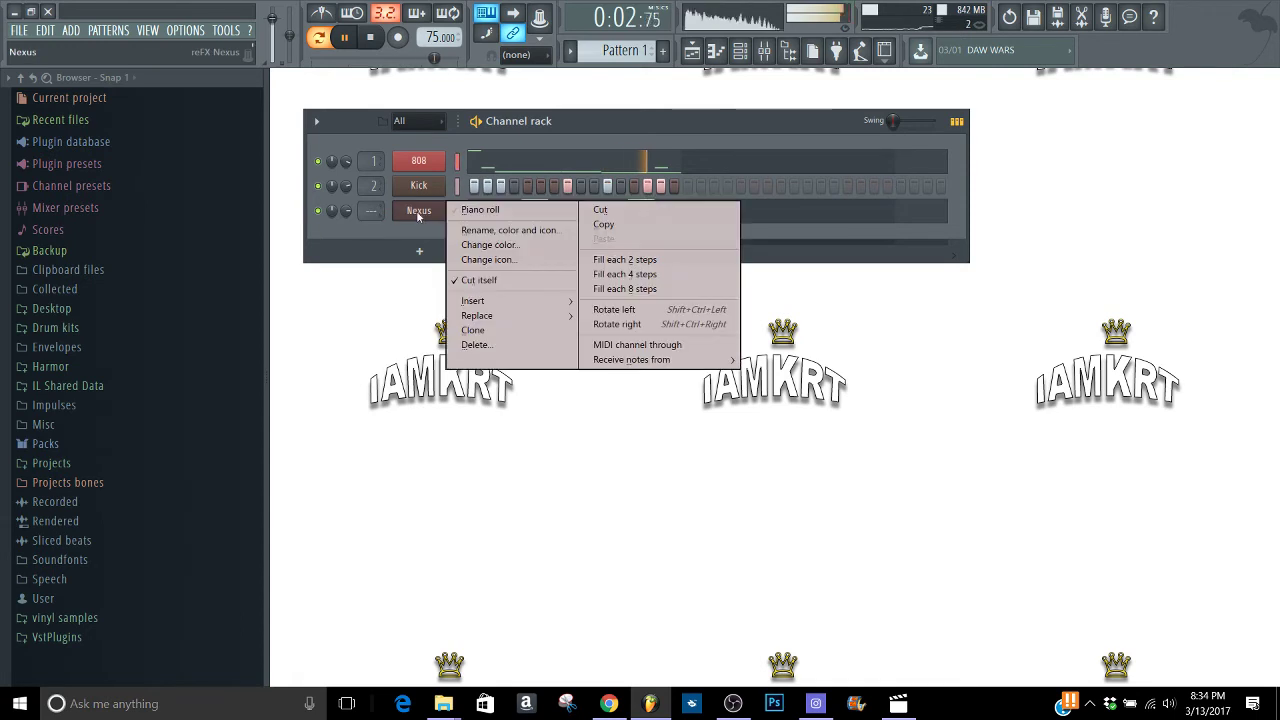
click(603, 224)
right_click(425, 210)
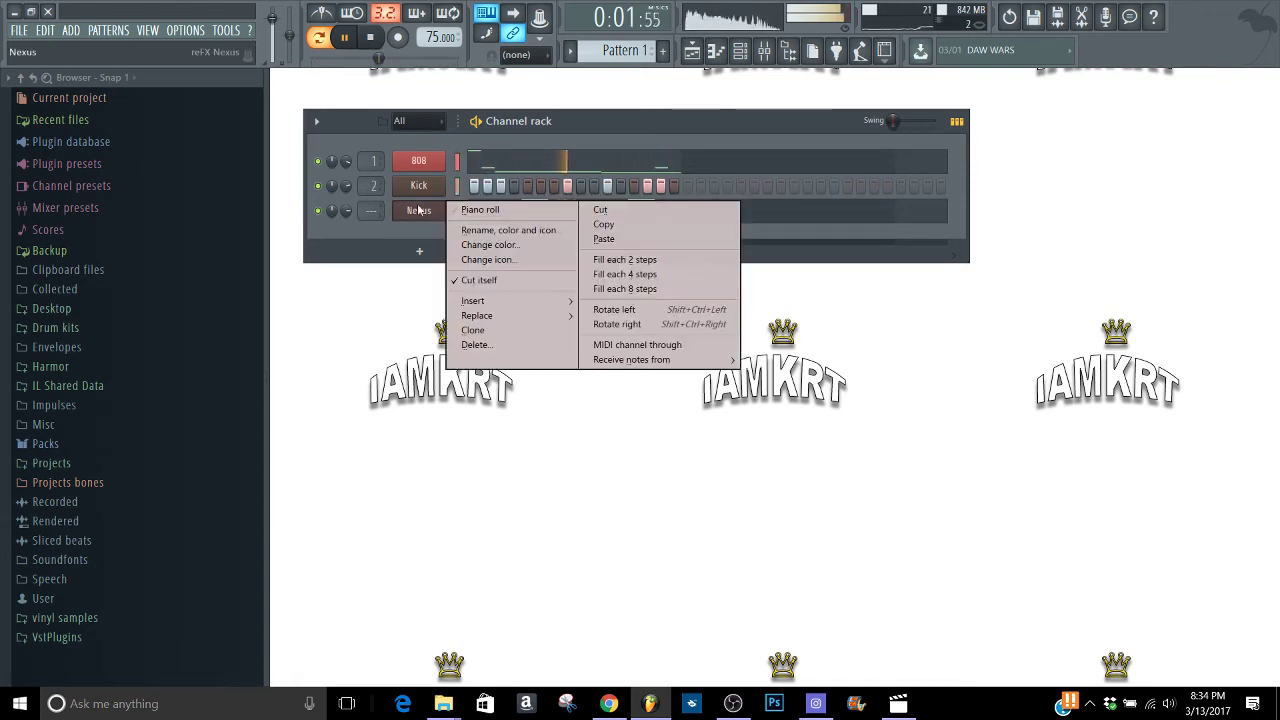
click(590, 240)
right_click(416, 215)
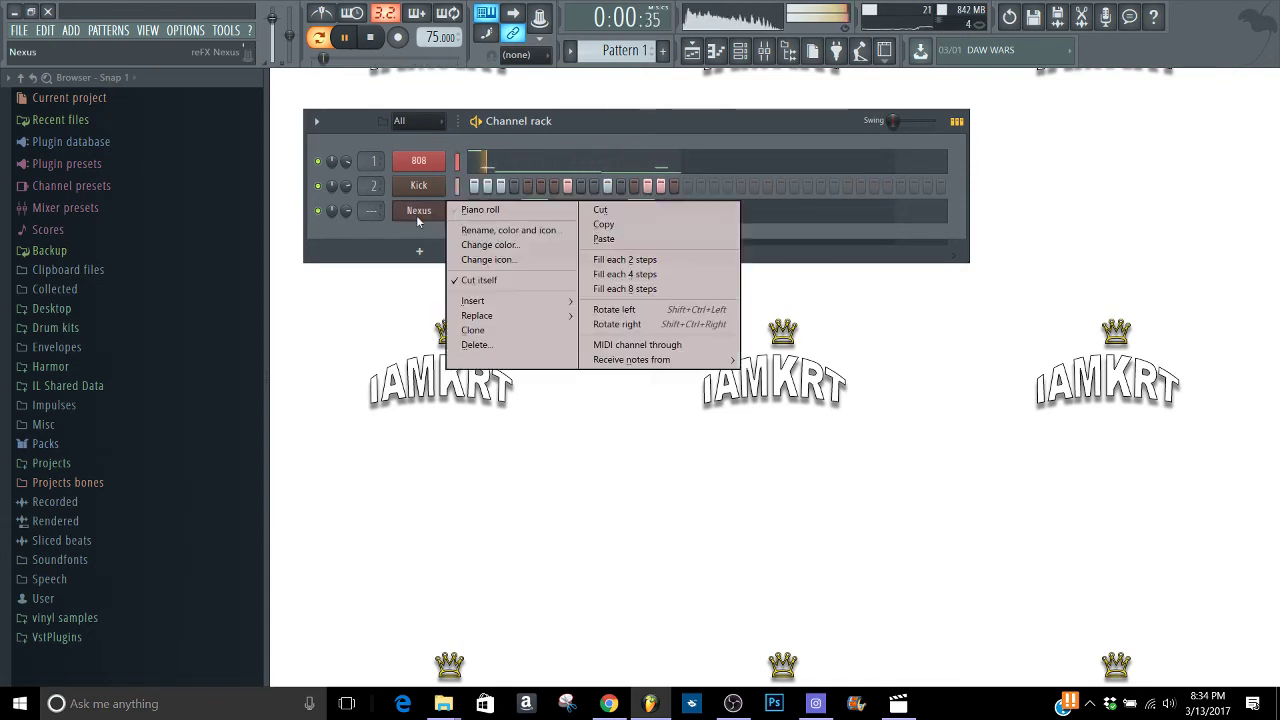
click(514, 330)
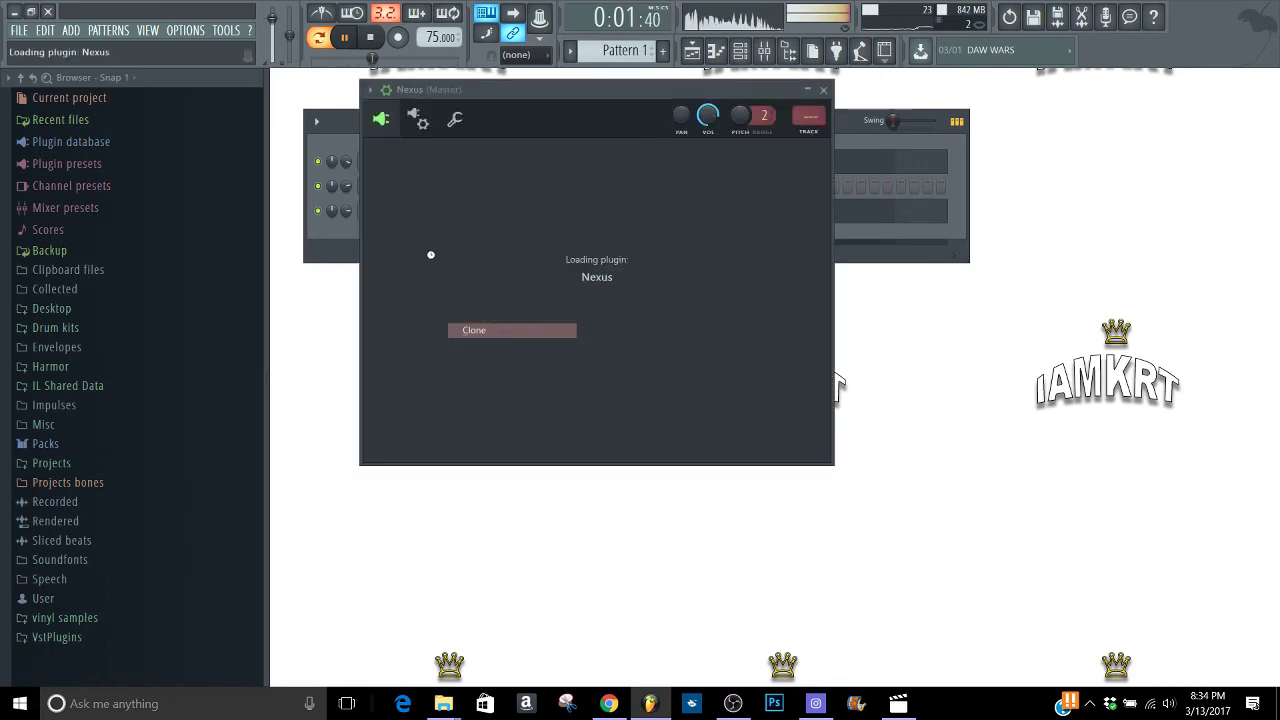
- Solo the cloned Nexus #2 channel
right_click(326, 242)
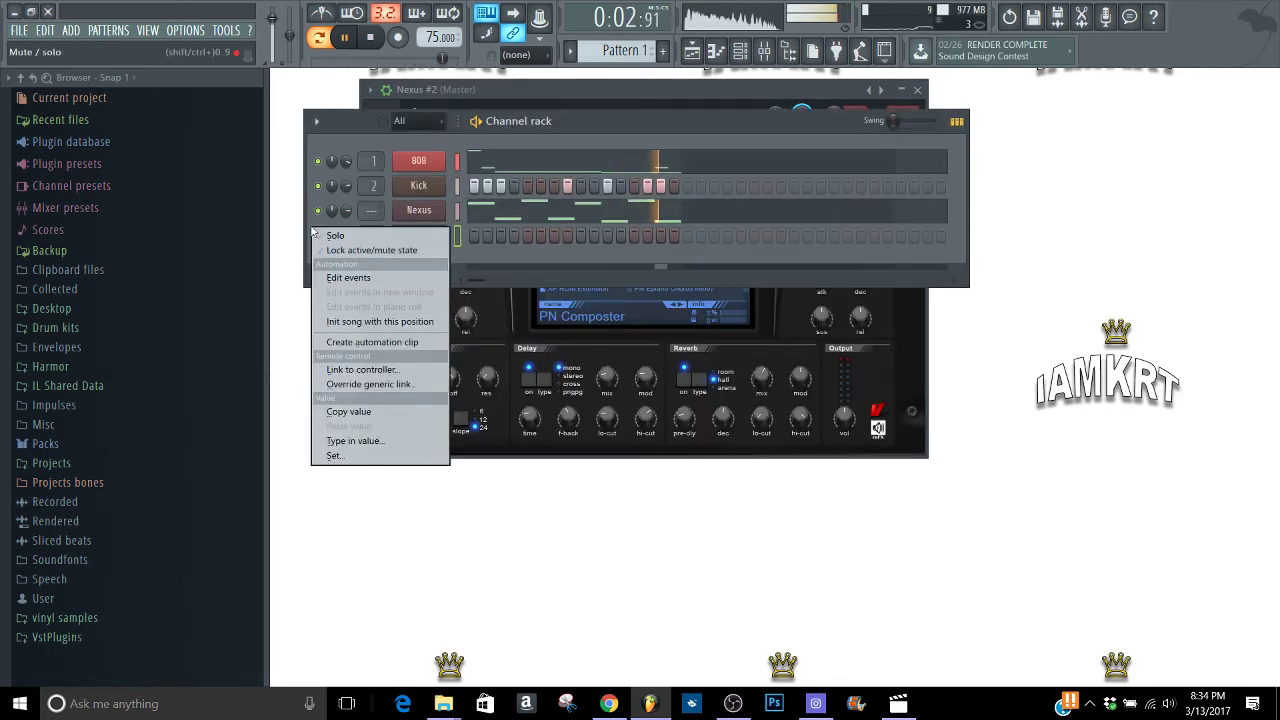
key(Escape)
right_click(326, 242)
click(340, 246)
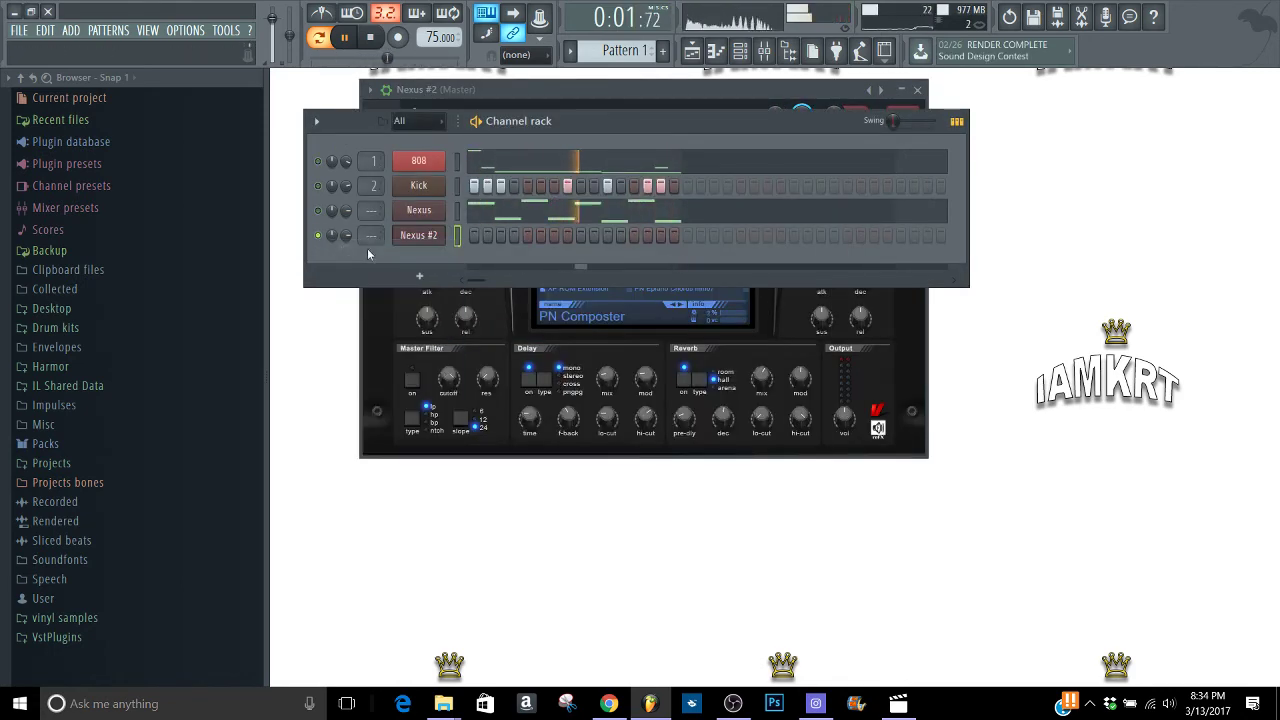
- Paste the copied melody notes into the Nexus #2 channel and load Chillin House Lounge 1 from XP House vol.1
right_click(437, 238)
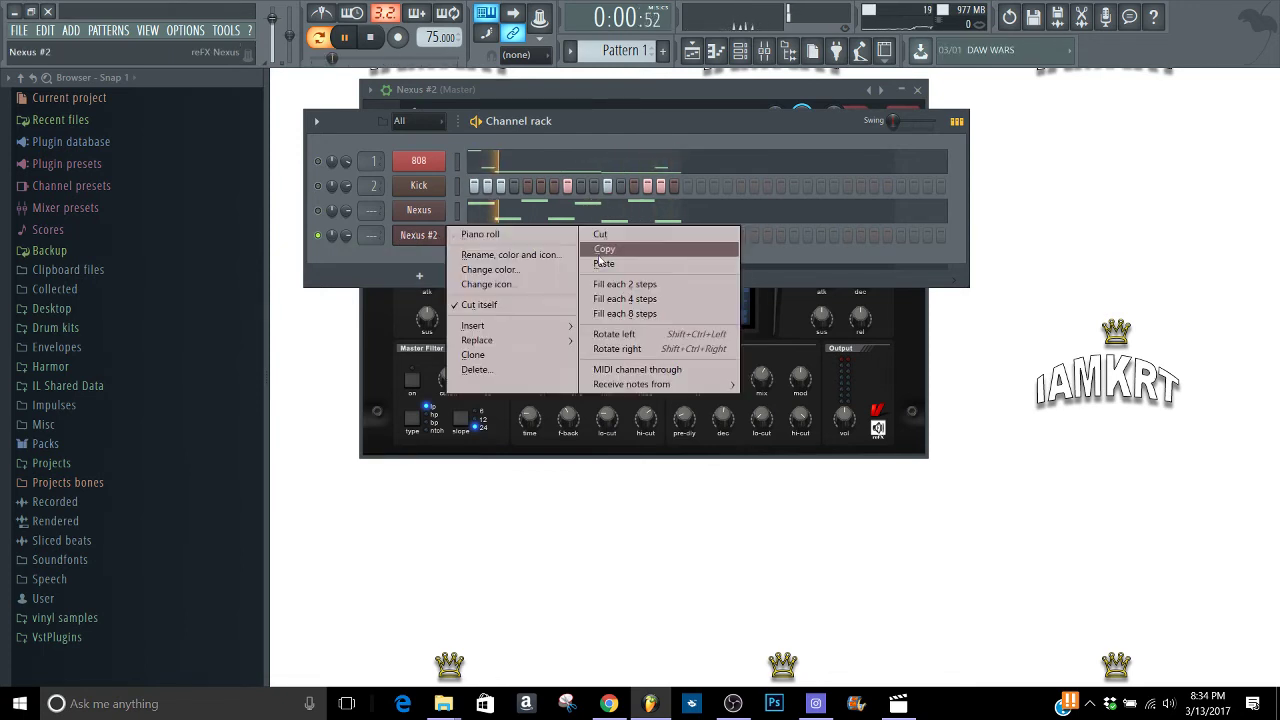
click(640, 263)
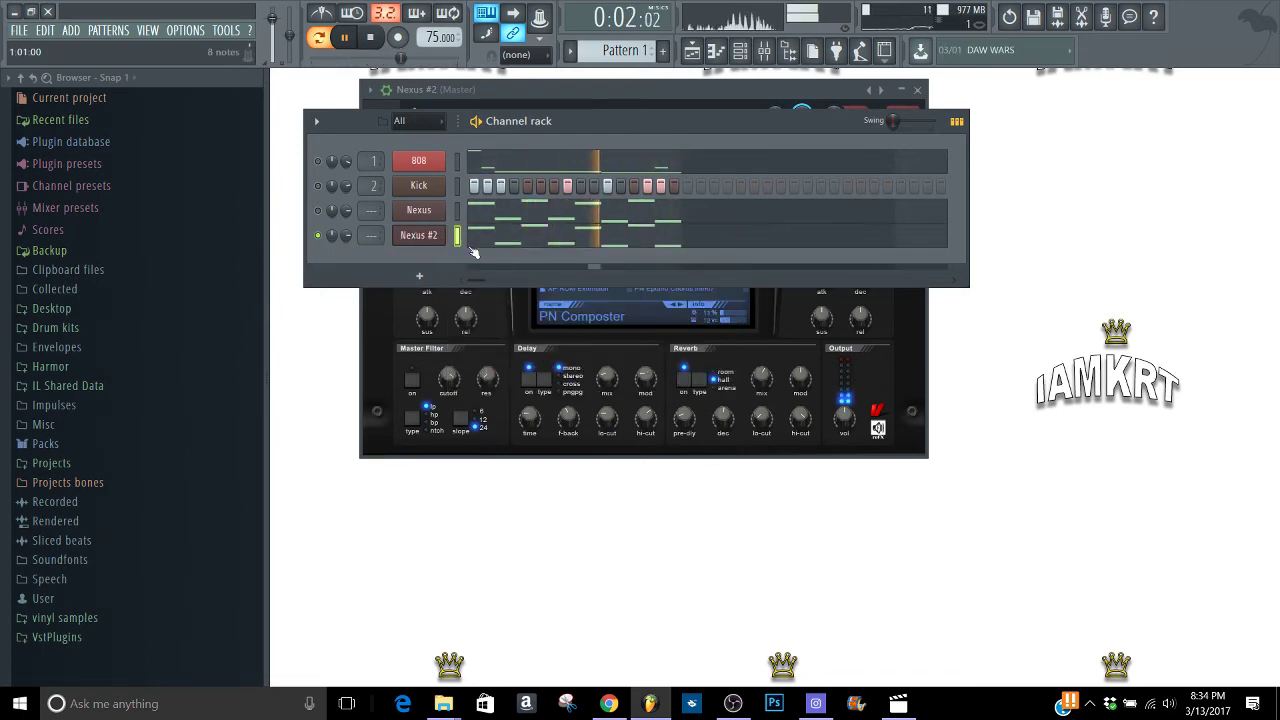
click(492, 303)
click(603, 226)
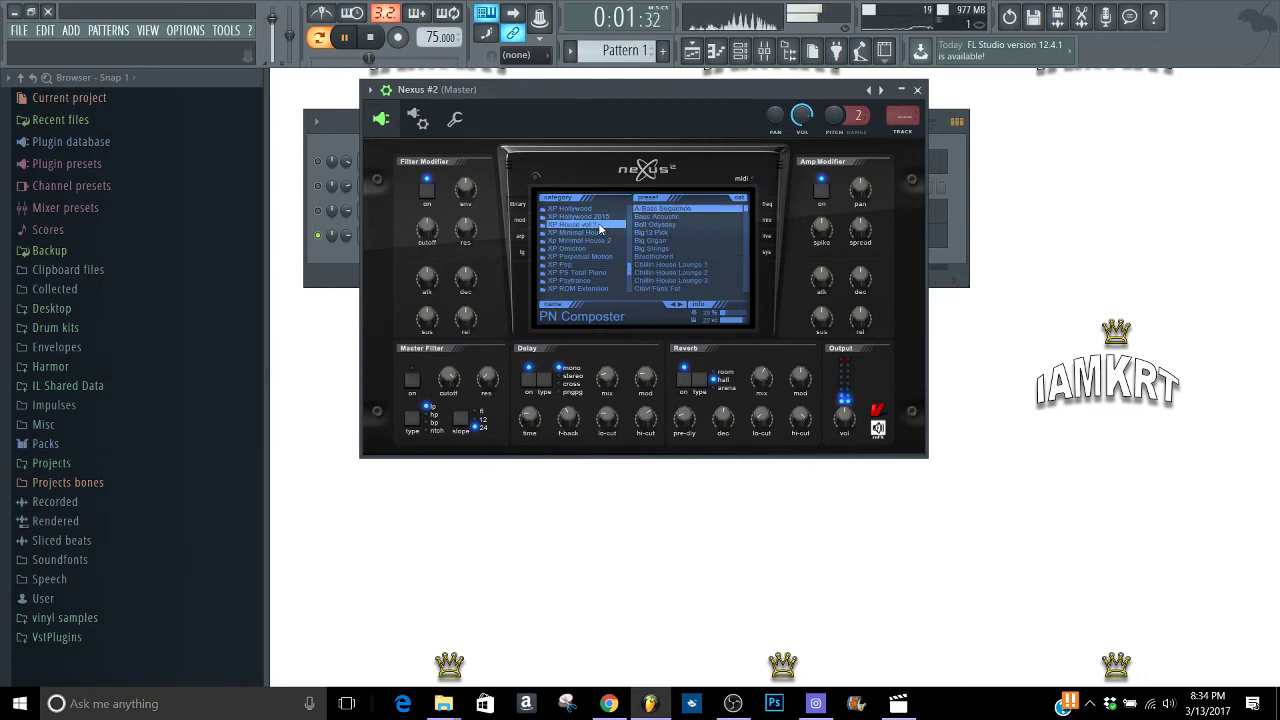
click(686, 264)
- In the Nexus #2 piano roll, lower the first note to D#5 and move the second to F#5 on beat two
key(F7)
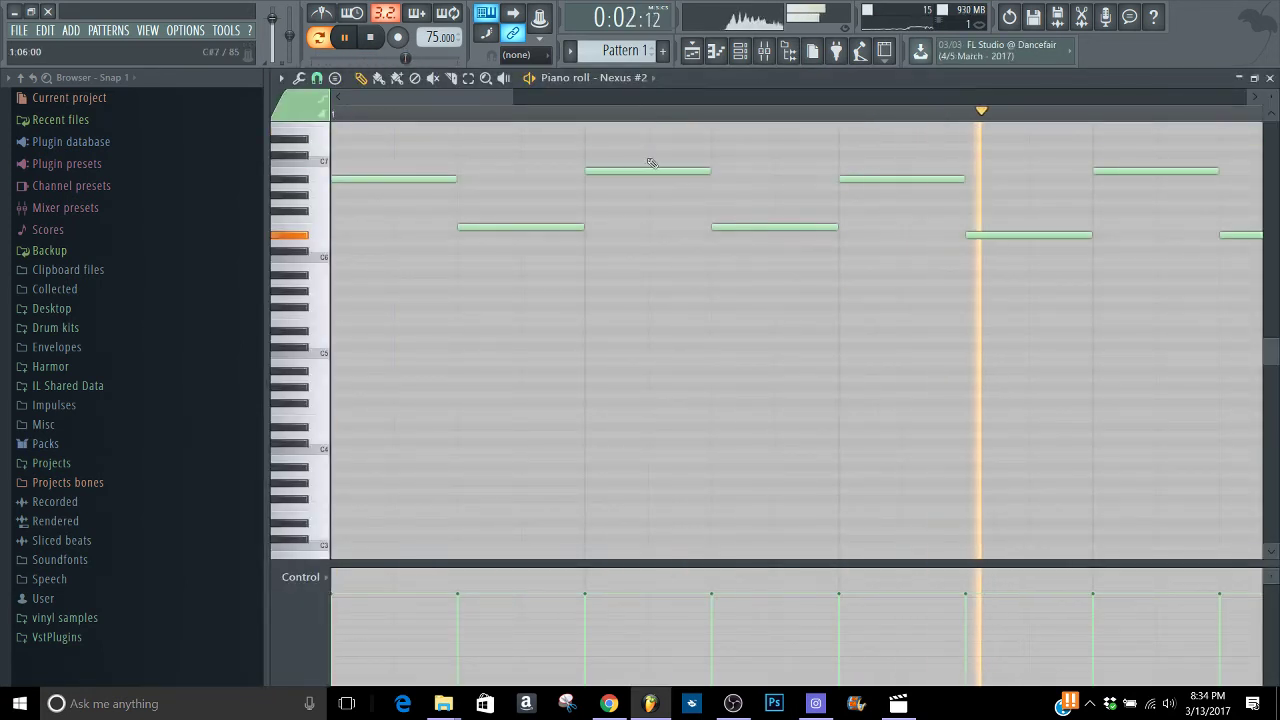
drag(514, 97, 682, 99)
key(space)
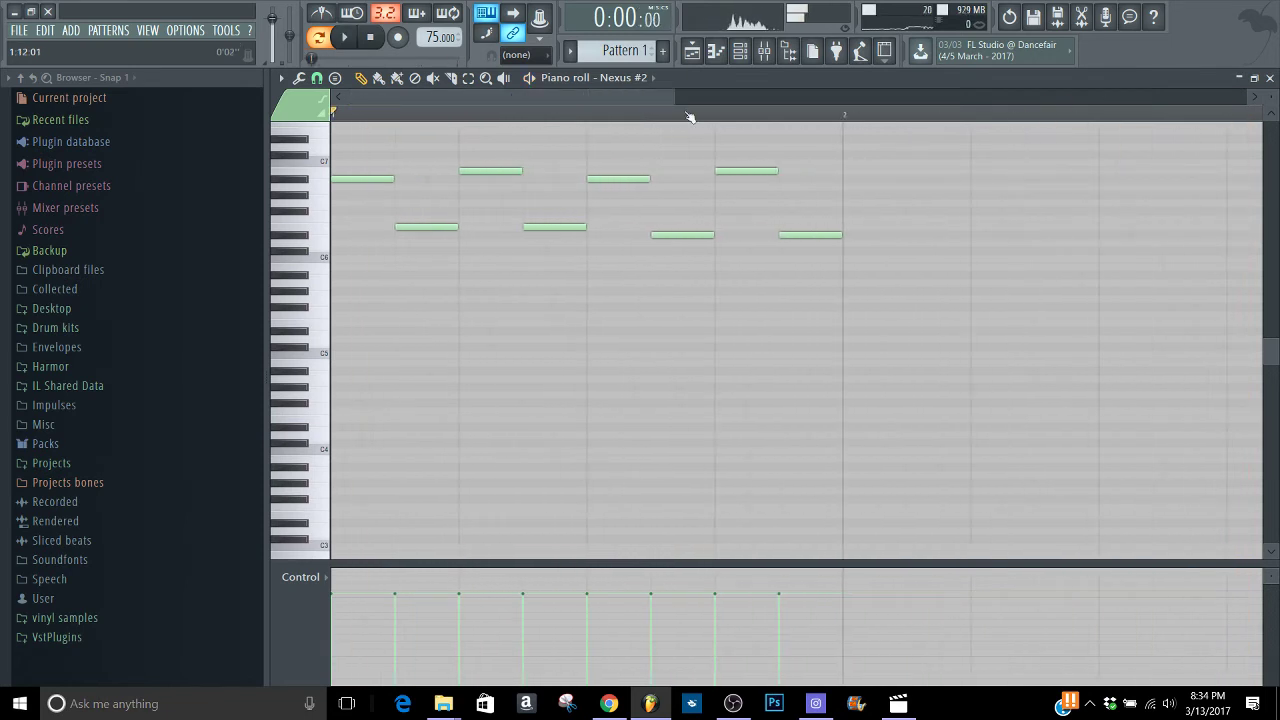
drag(340, 297, 302, 328)
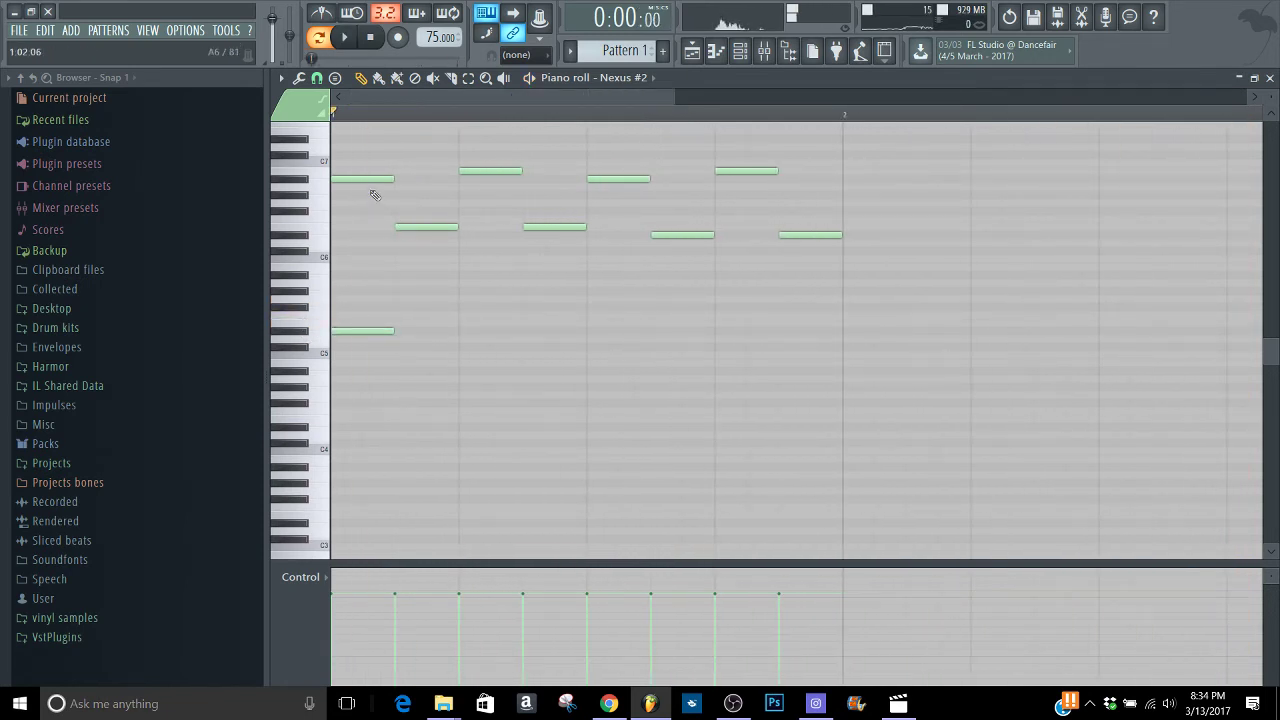
key(space)
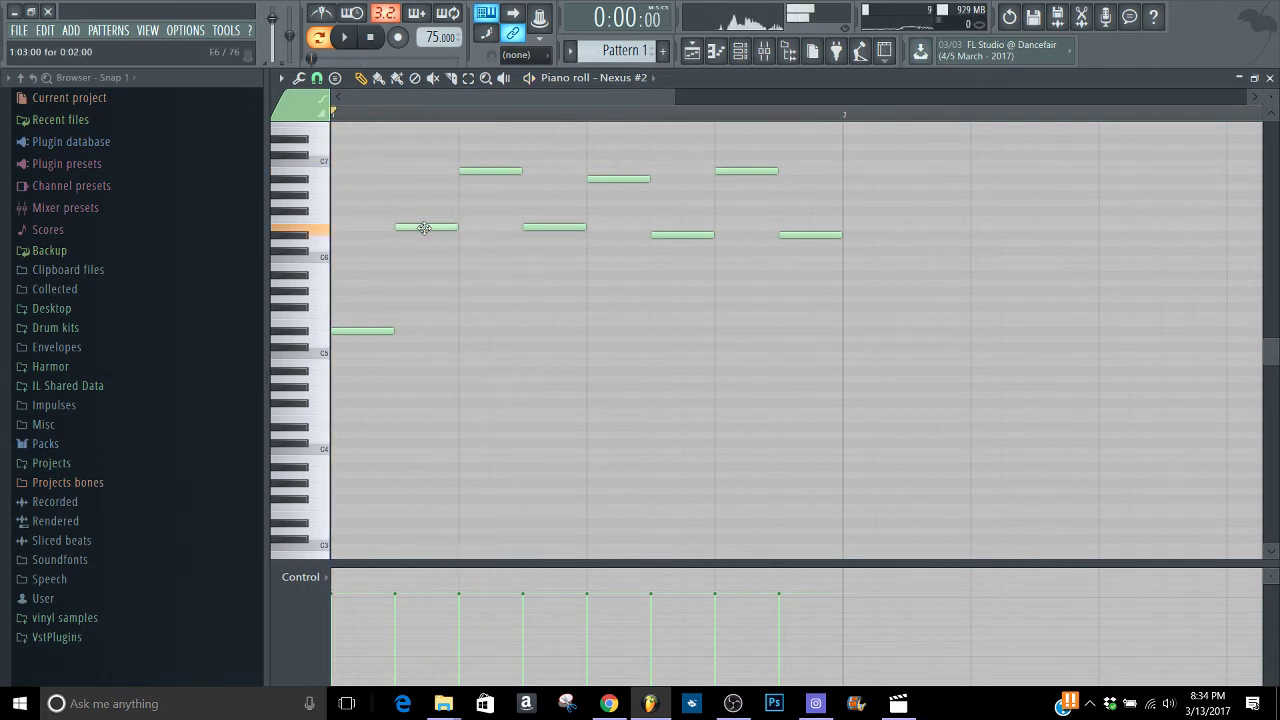
drag(442, 232, 451, 315)
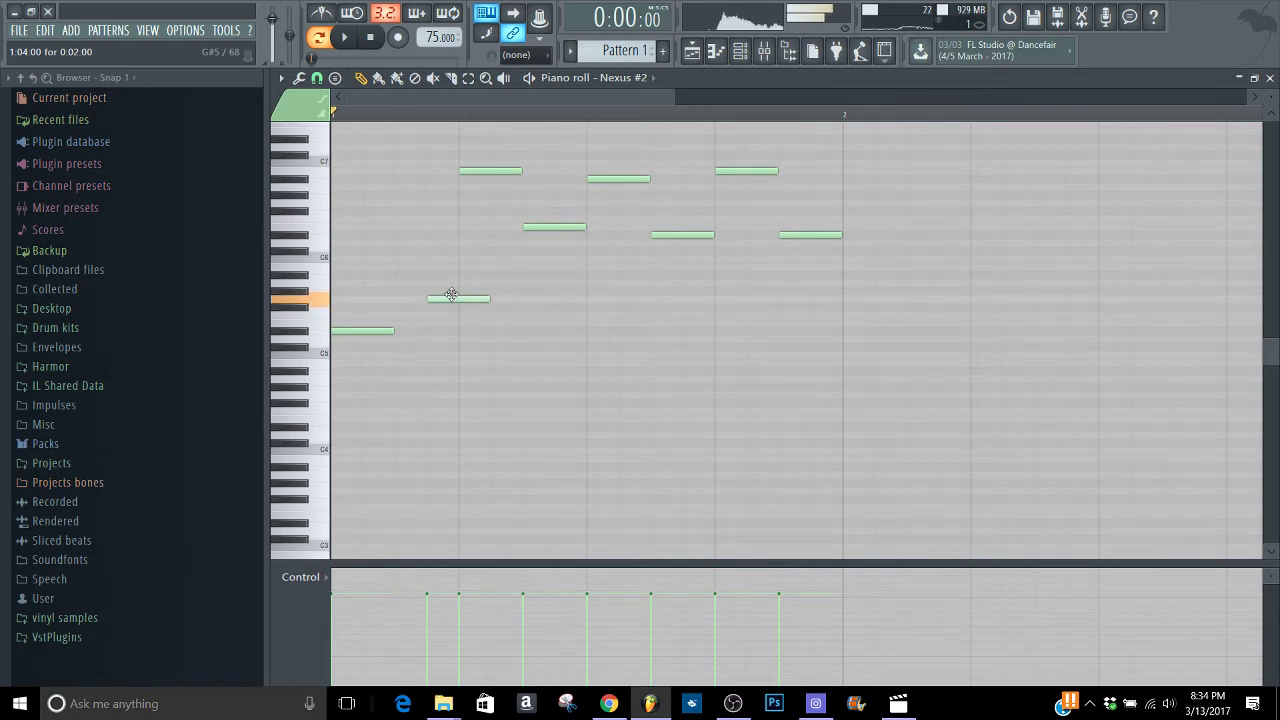
key(space)
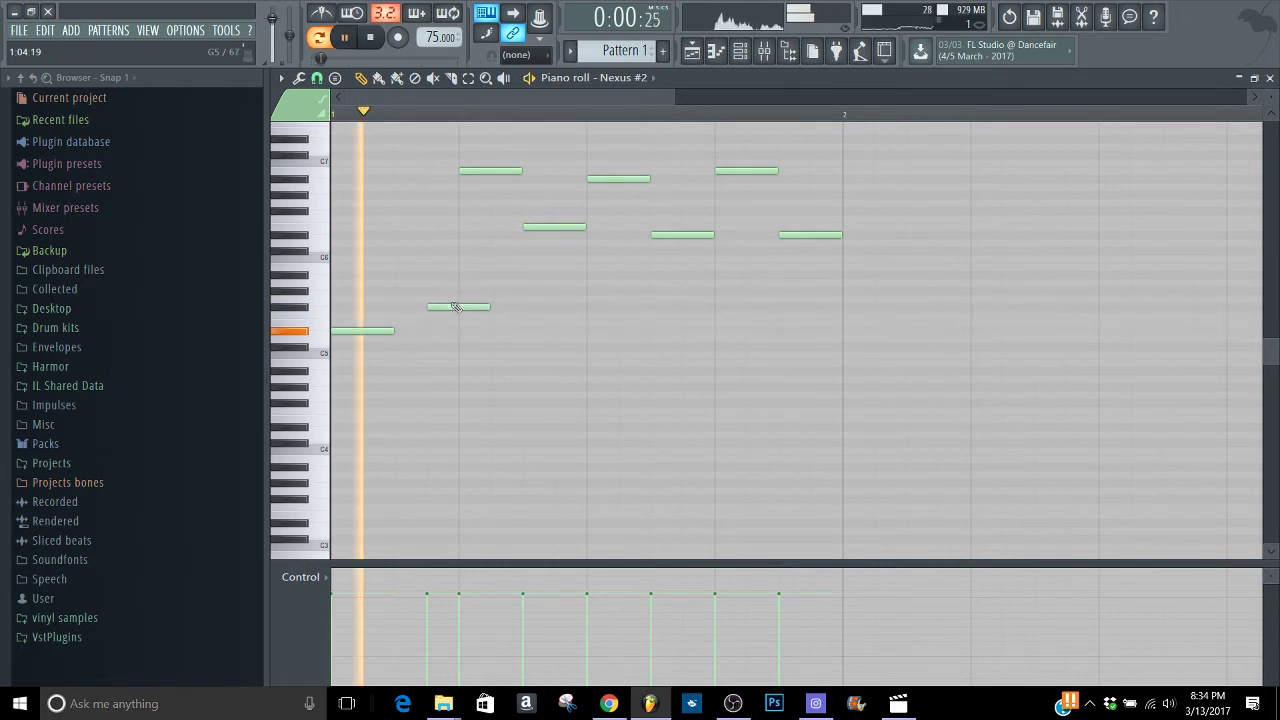
drag(451, 316, 483, 310)
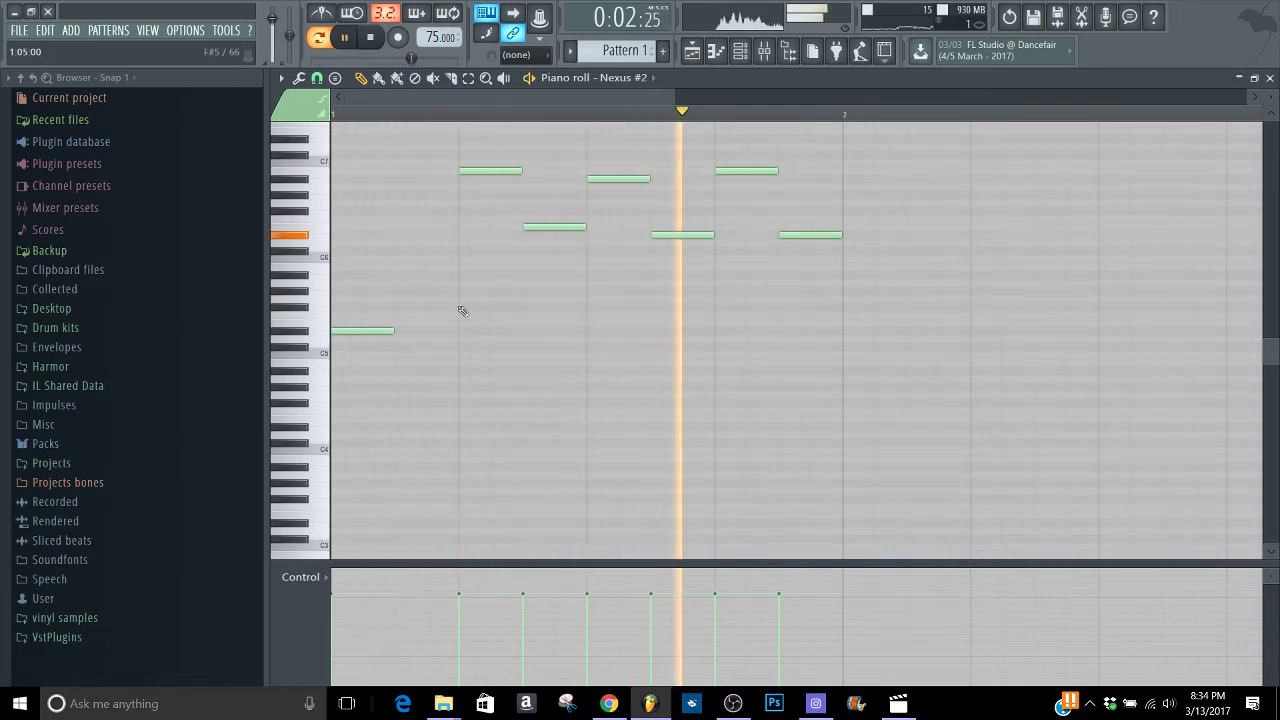
- Delete the two original high notes of beat two and add an E5 note starting on step 7
right_click(514, 172)
right_click(526, 228)
key(space)
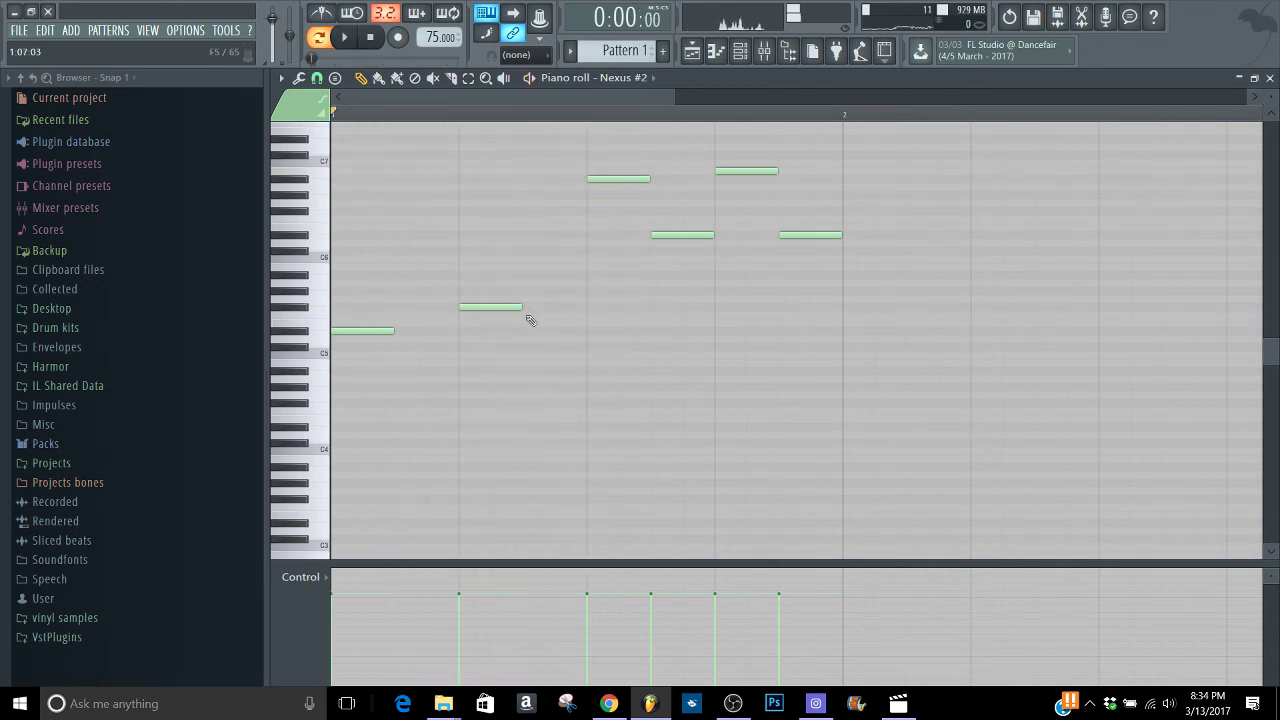
key(space)
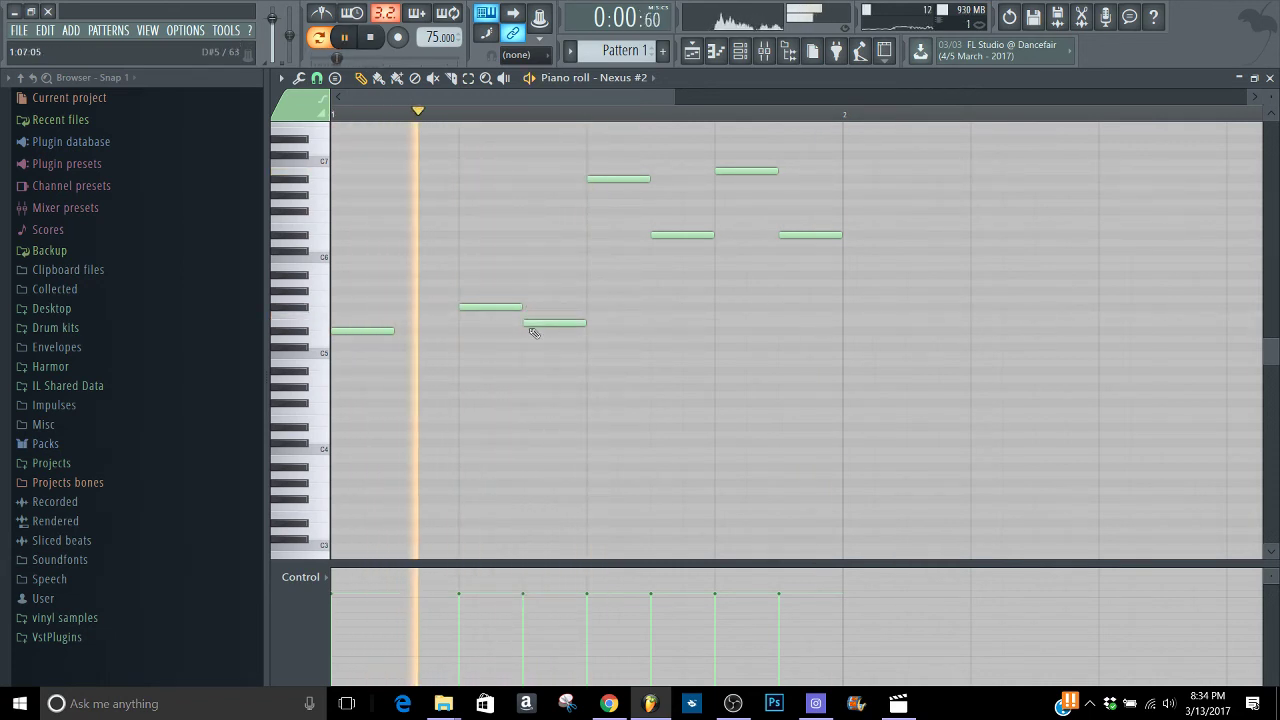
key(space)
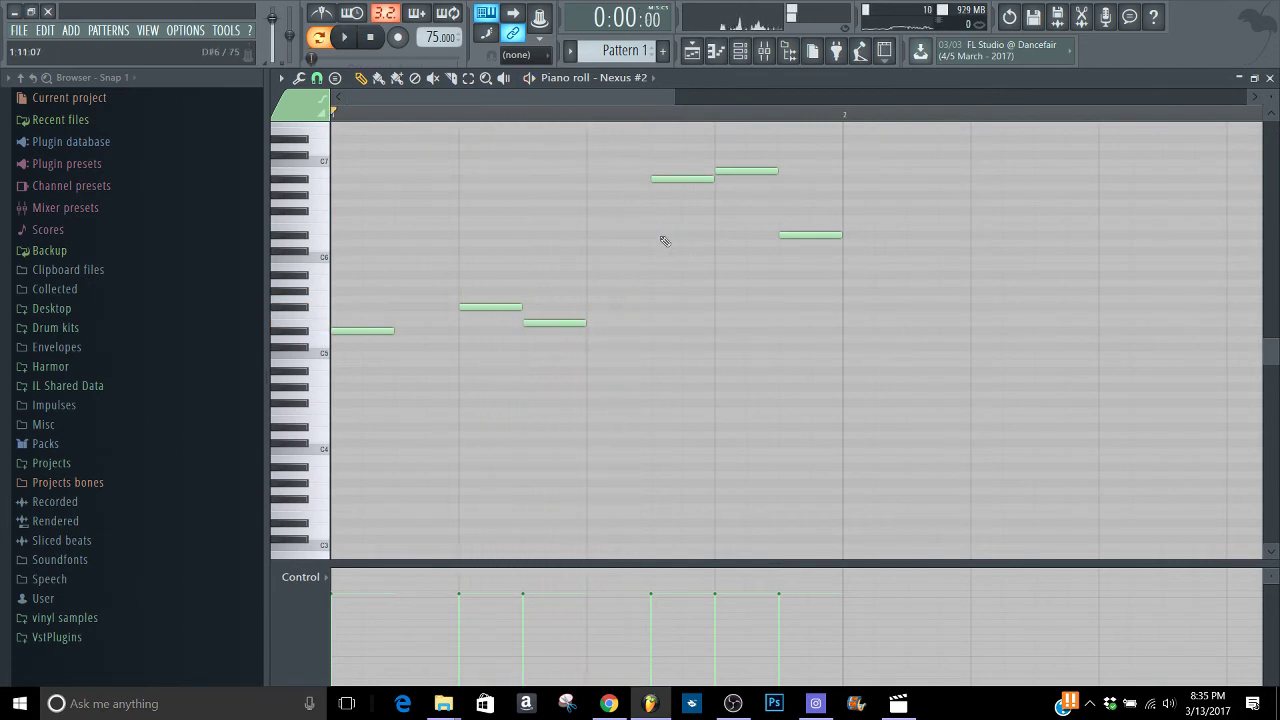
- Replace the last high note with the D#6 note on step 13 and lengthen the D#5, E5 and D#6 notes to four steps
drag(740, 175, 740, 232)
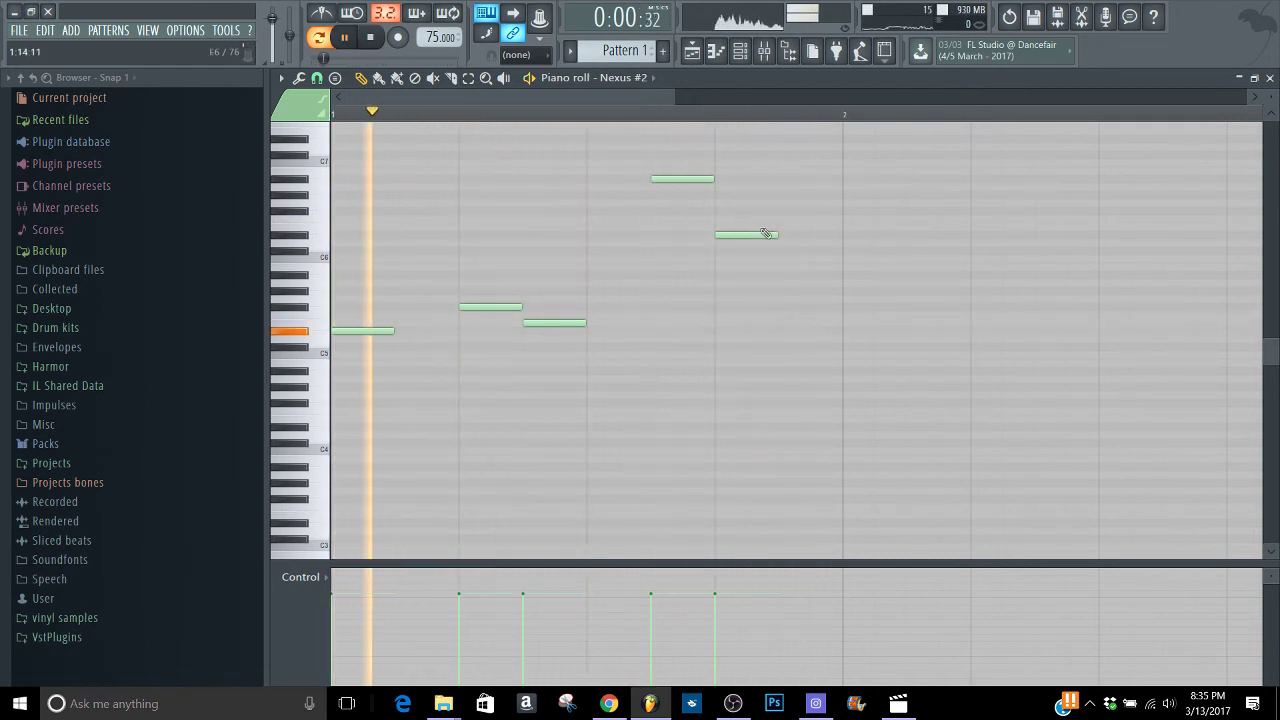
key(ctrl+l)
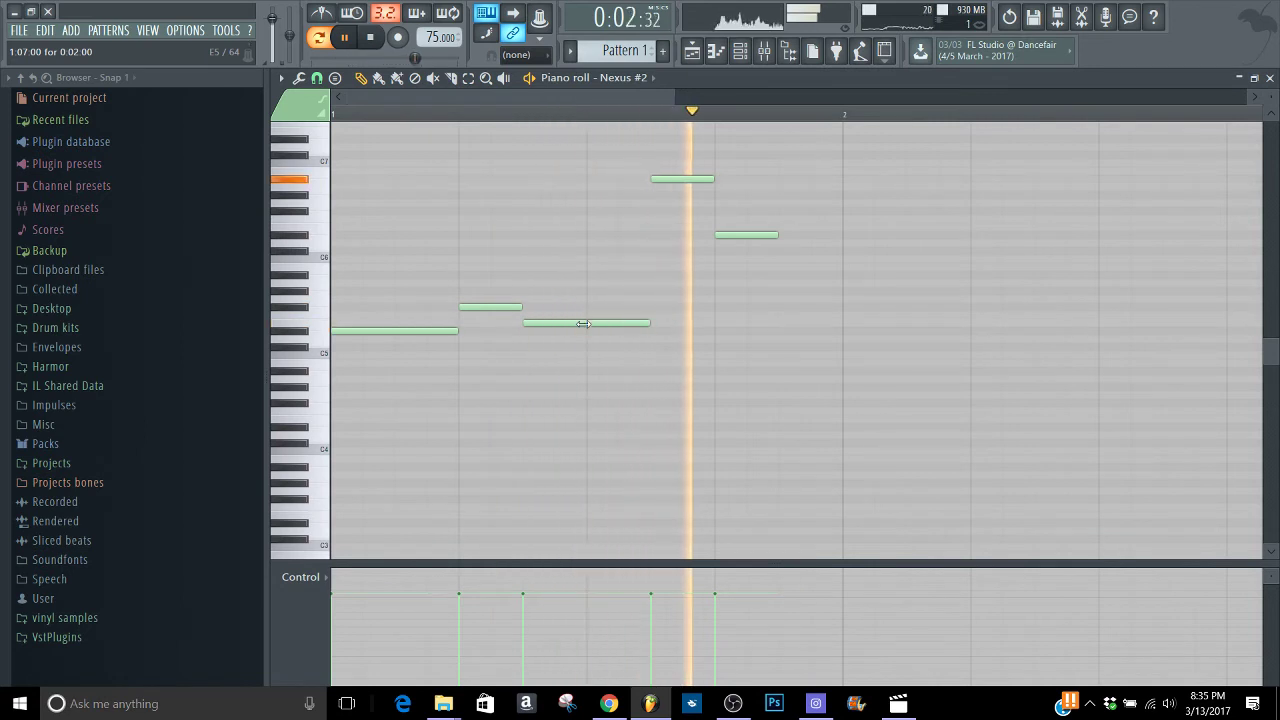
drag(777, 236, 840, 237)
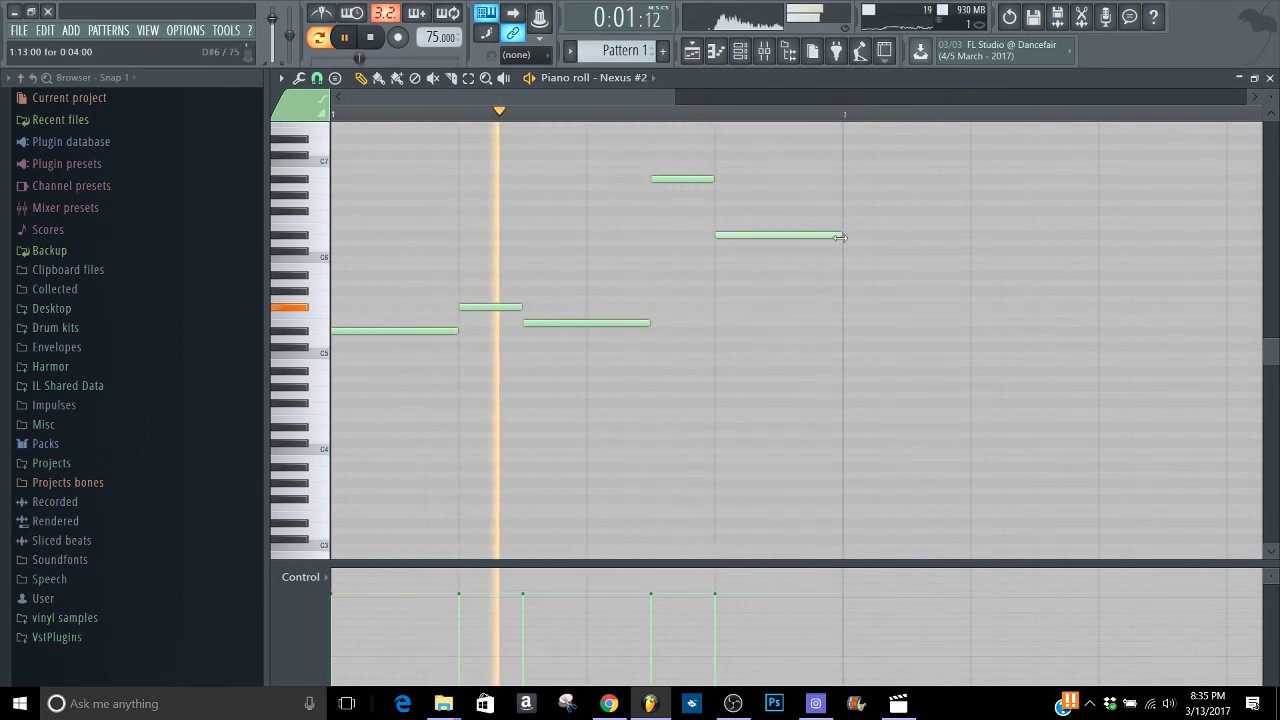
click(1269, 78)
click(957, 152)
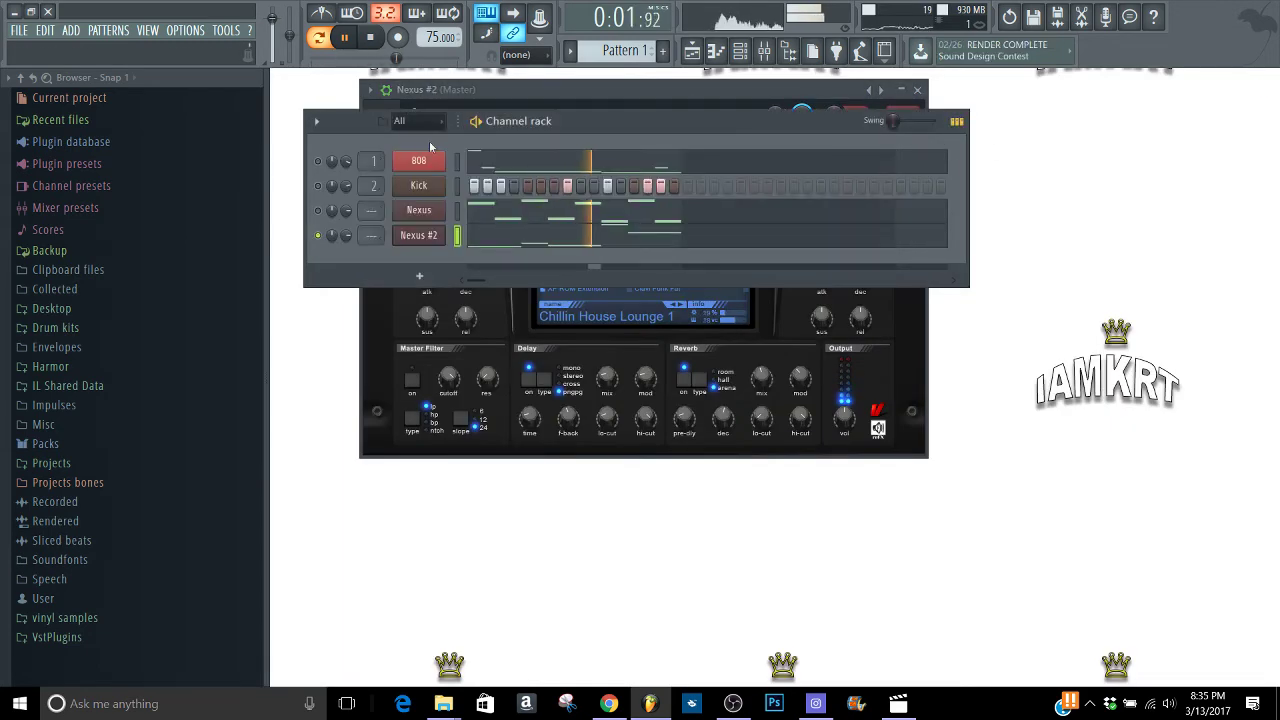
- Unmute the 808, Kick and Nexus channels to play alongside Nexus #2 and close the Nexus #2 plugin window
click(318, 160)
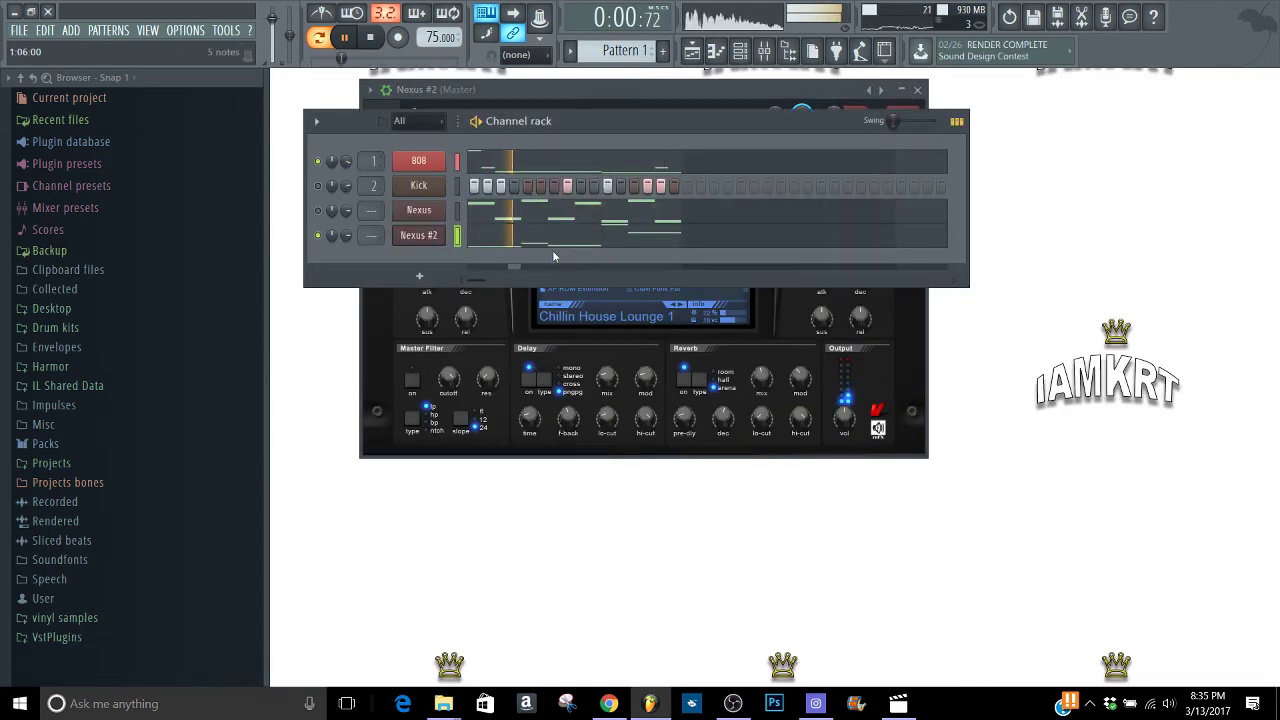
click(318, 186)
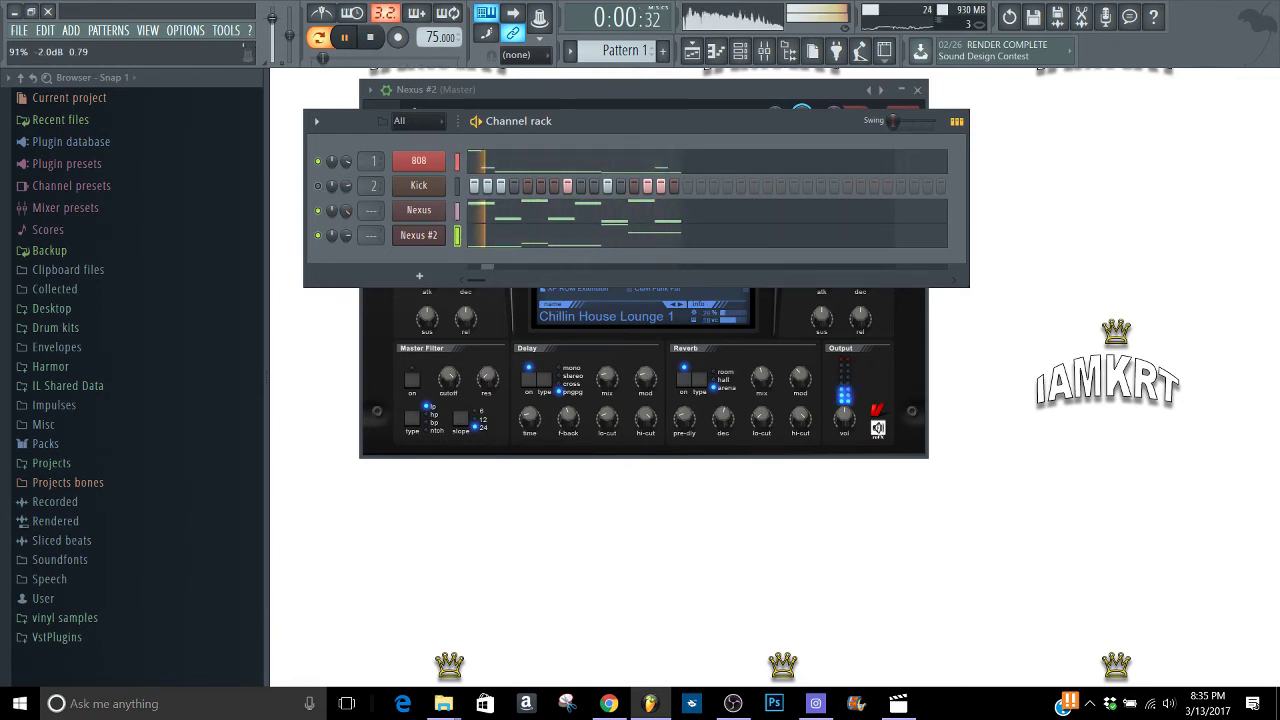
click(318, 186)
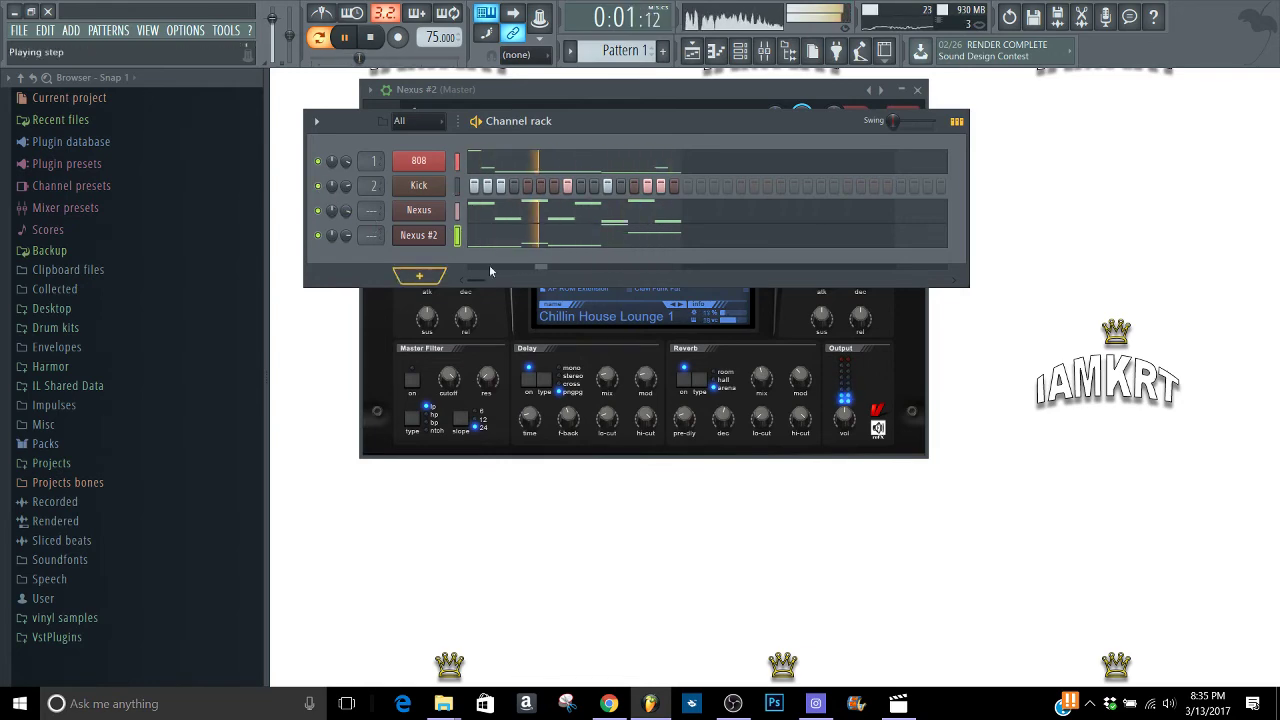
click(917, 89)
- Try the Nexus #2 notes one octave higher in the piano roll and move them back down
click(586, 240)
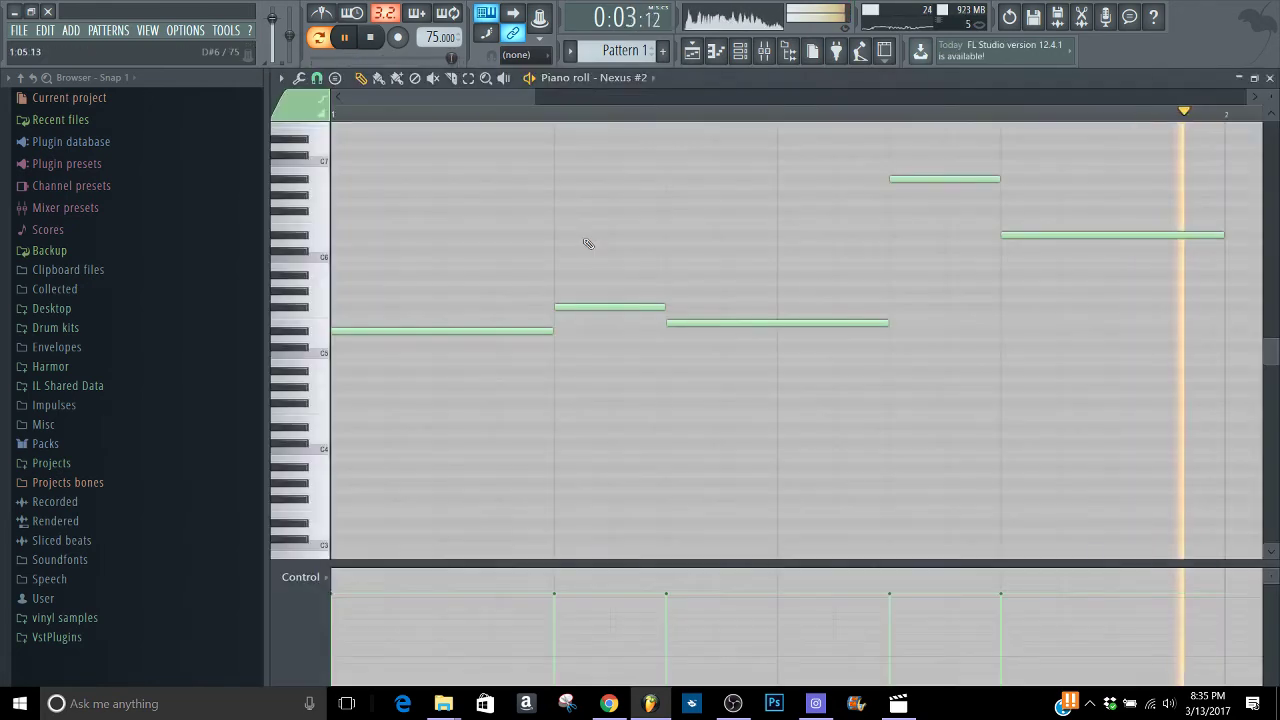
key(ctrl+Up)
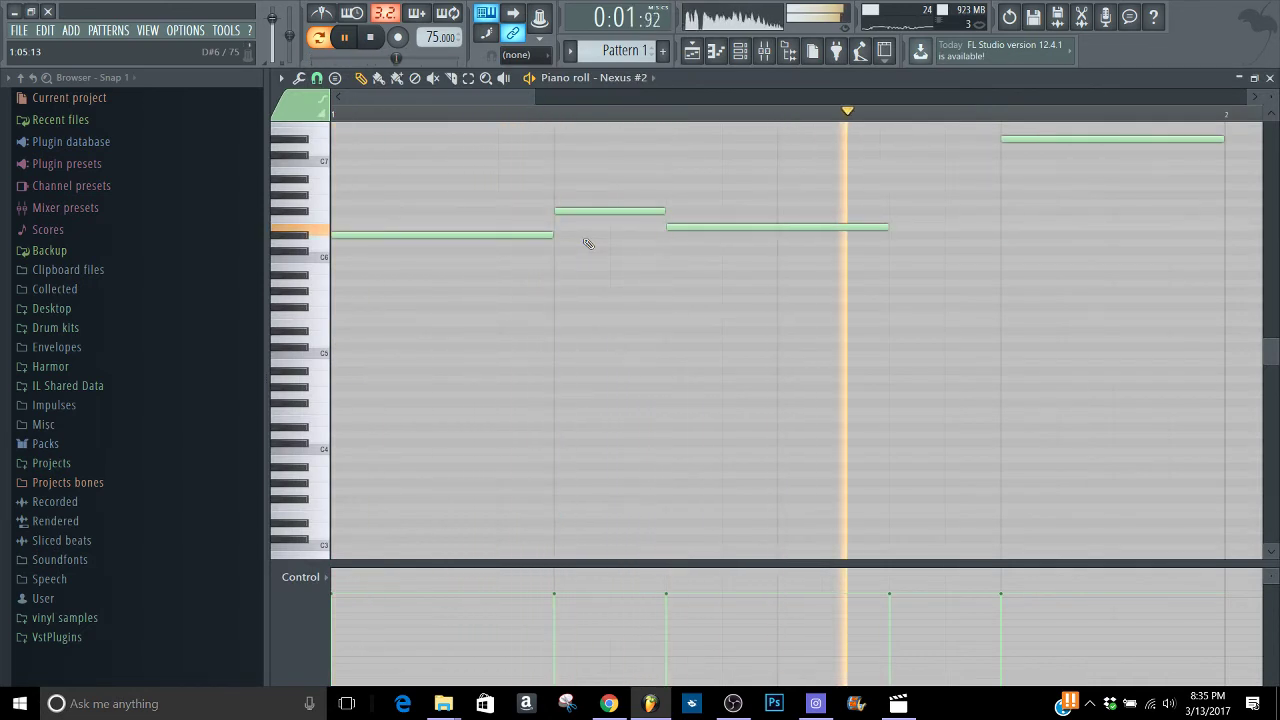
key(ctrl+Down)
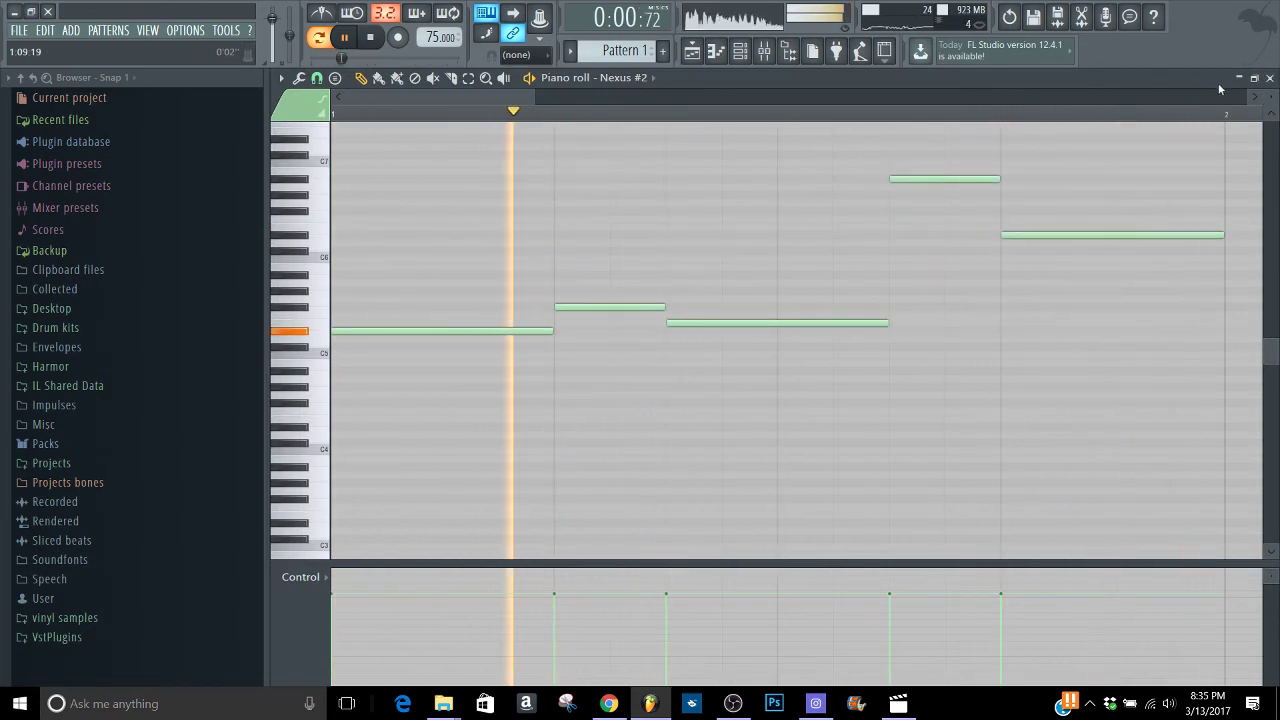
click(1271, 76)
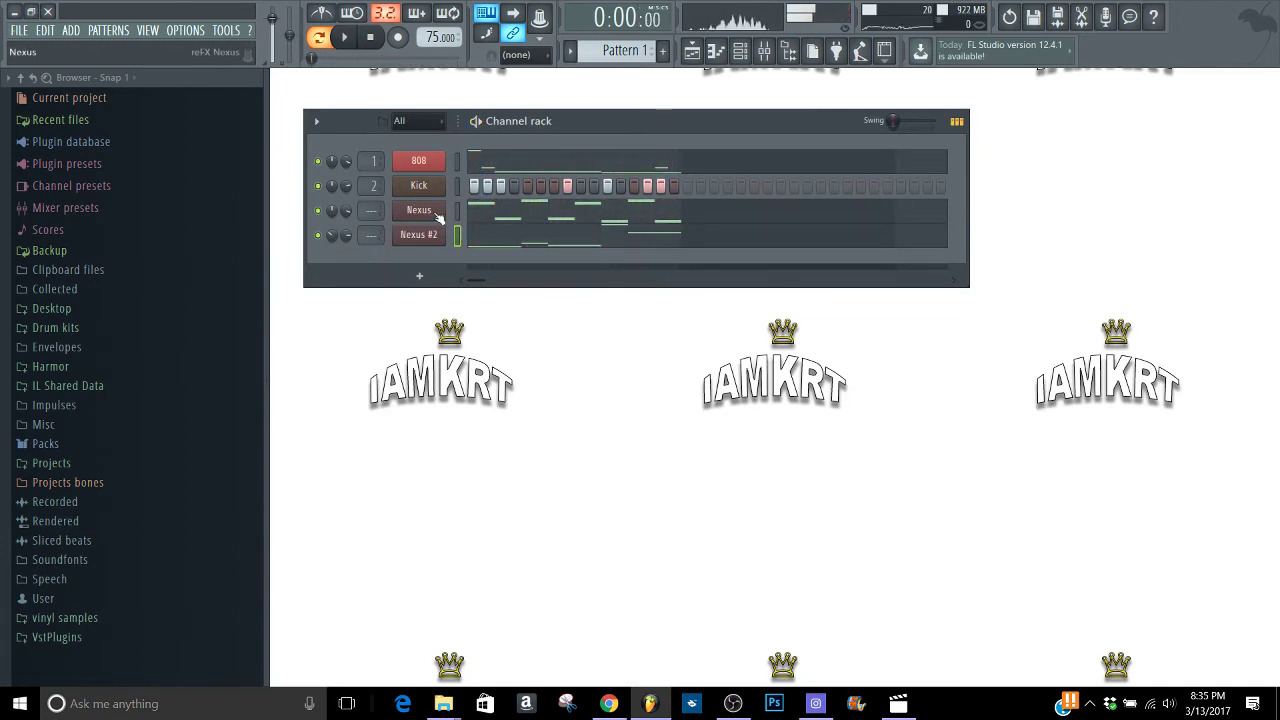
- Solo the original Nexus channel, audition XP Pop piano presets from PN Eno Piano onward and load PN Foster Child
right_click(329, 206)
click(327, 220)
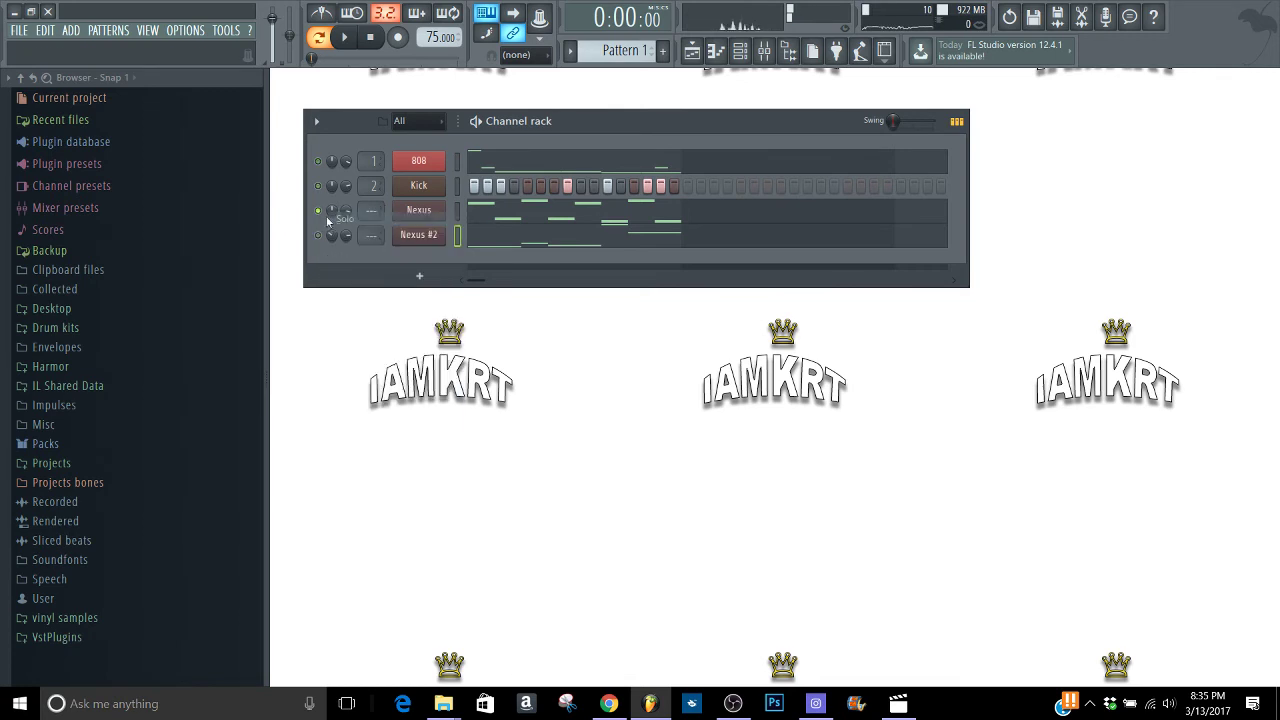
click(420, 211)
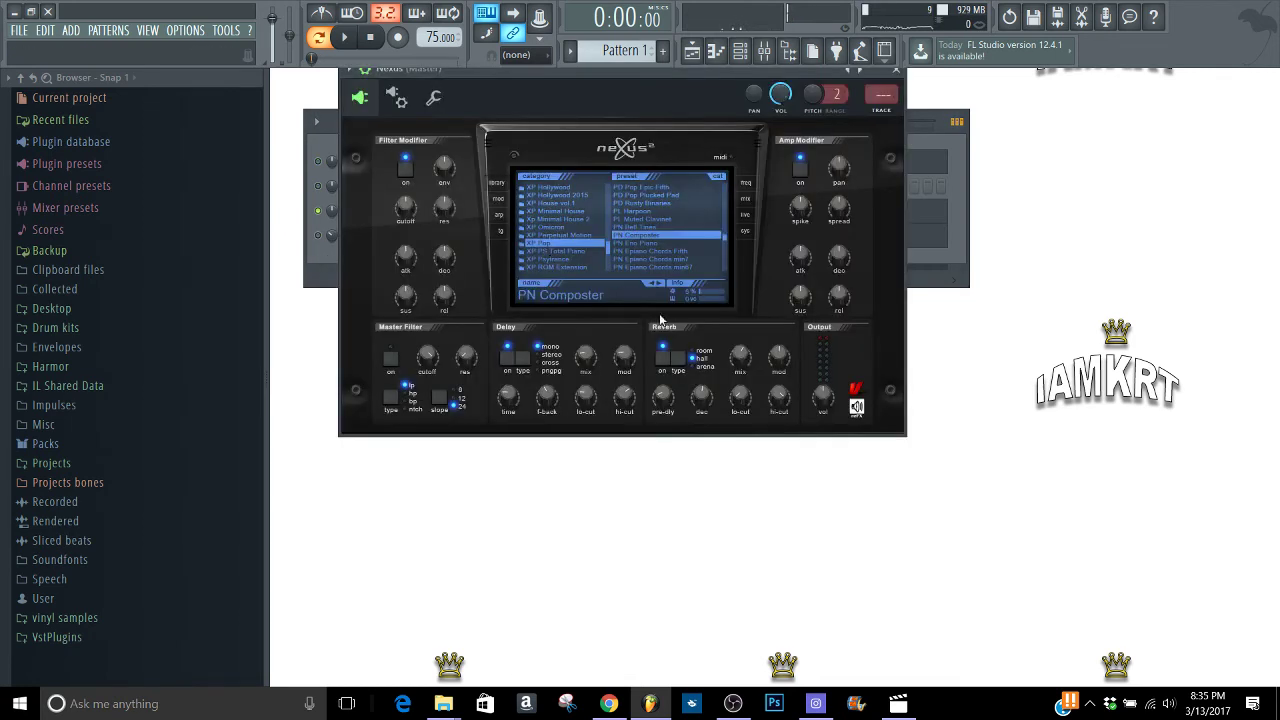
click(665, 245)
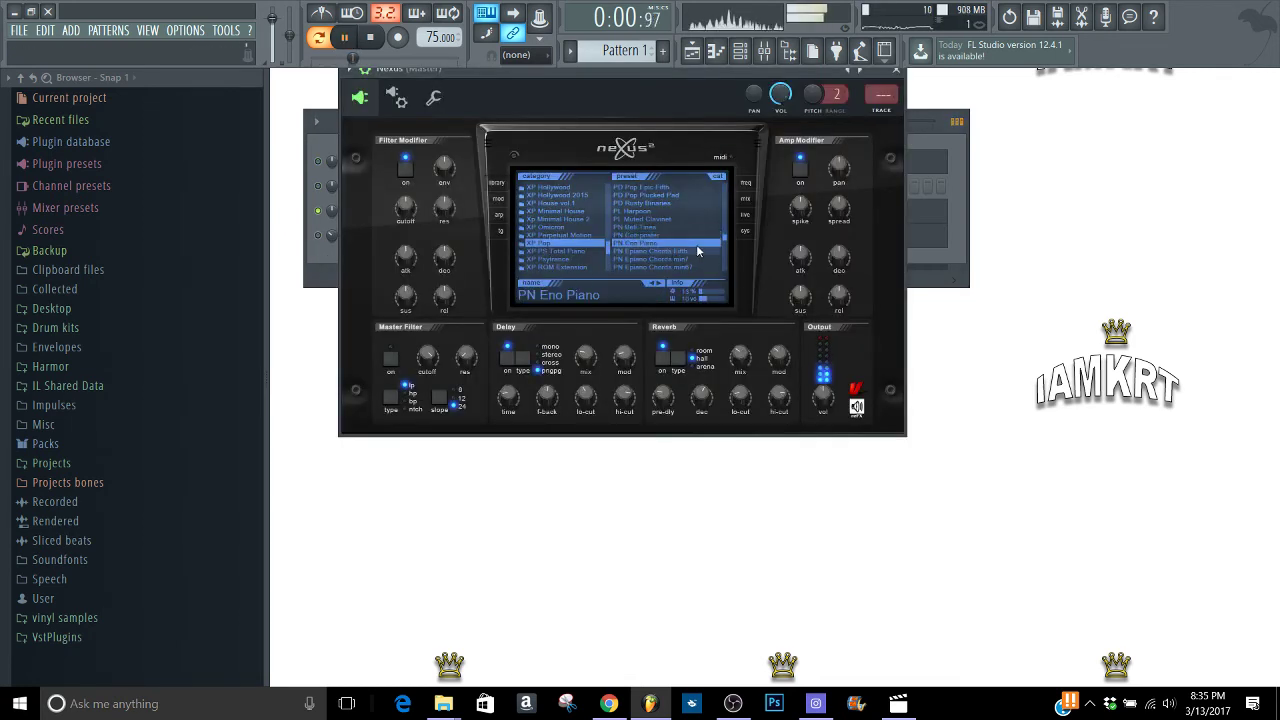
scroll(725, 237, down, 3)
click(675, 224)
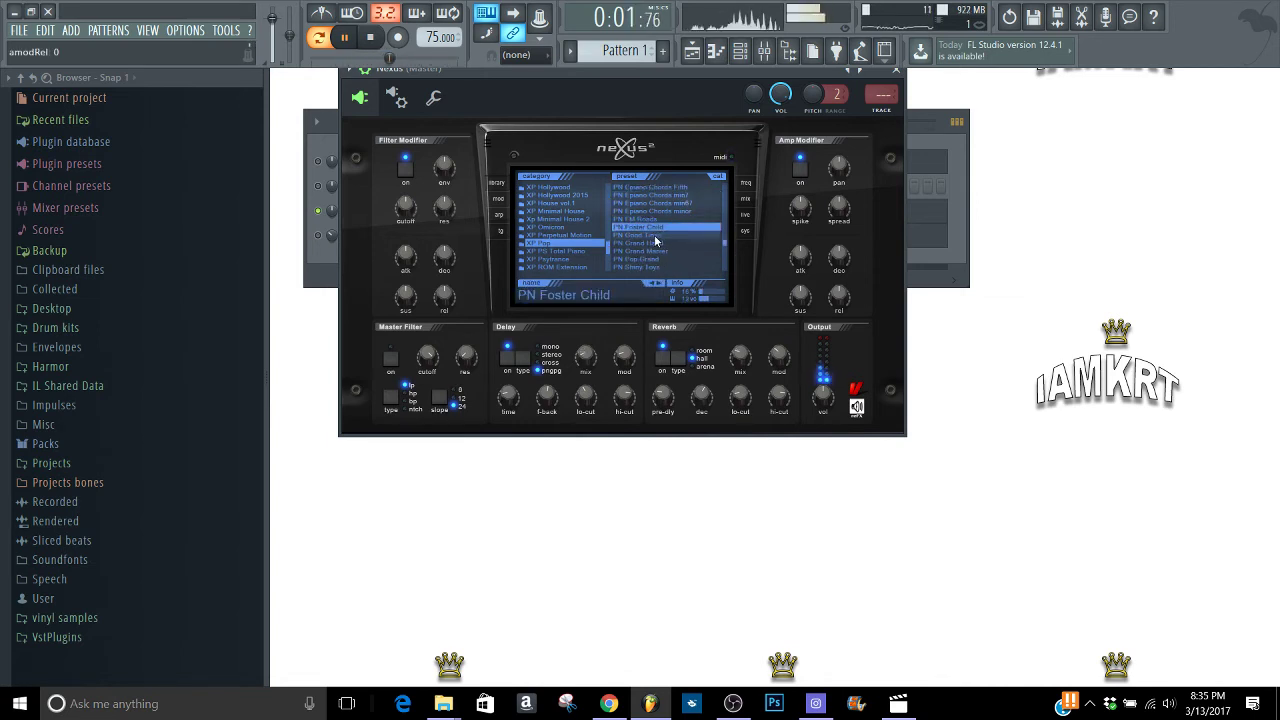
click(654, 235)
click(656, 227)
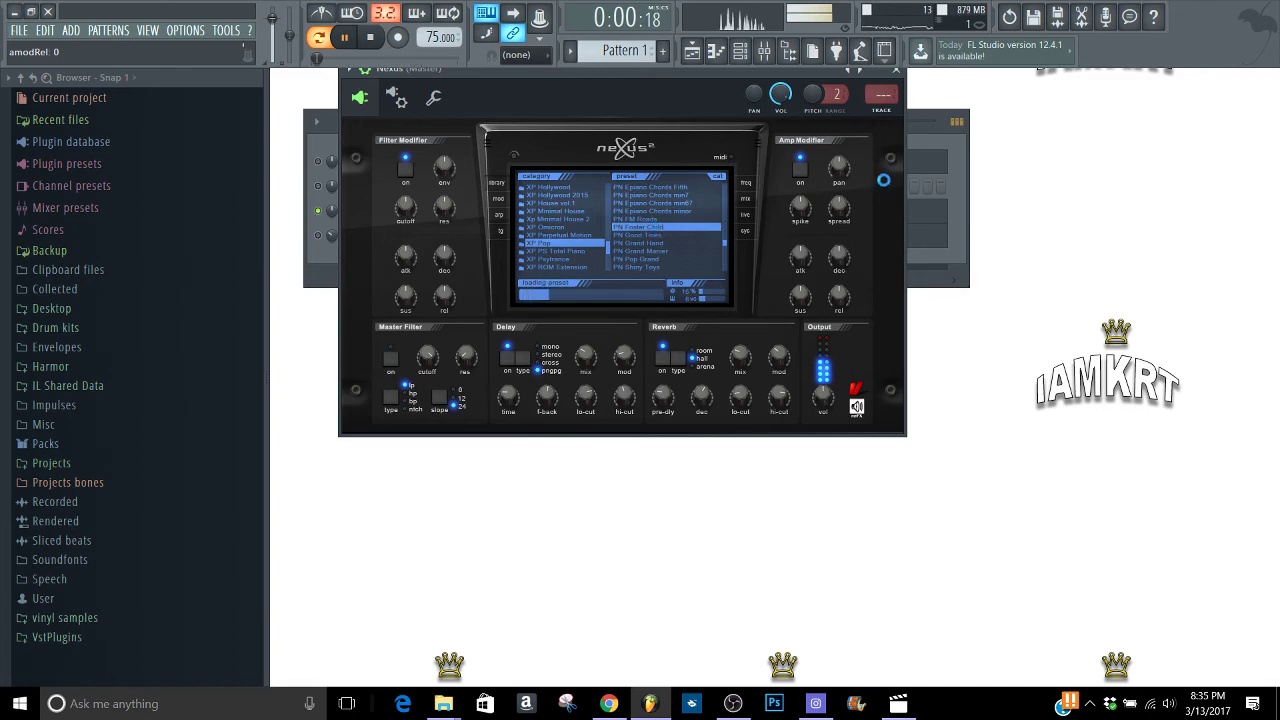
- Unsolo the Nexus channel so all four channels play together and close its plugin window
click(957, 176)
click(850, 205)
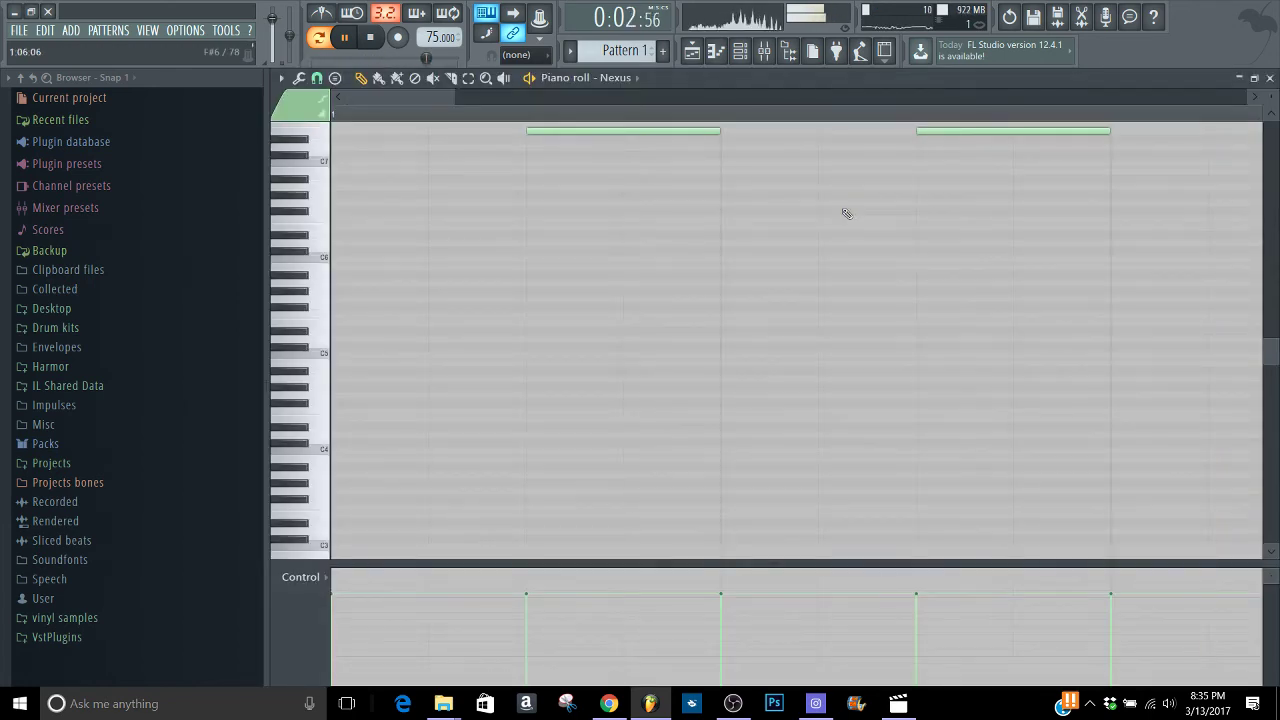
click(1269, 78)
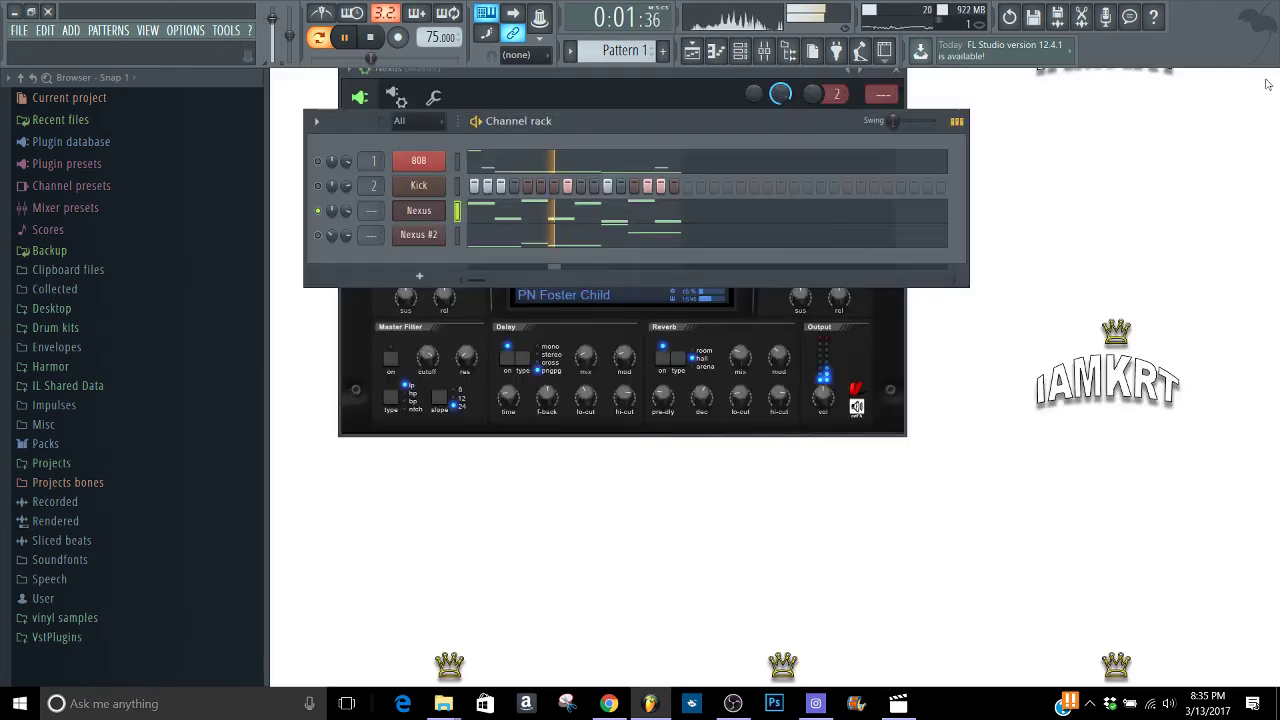
right_click(317, 211)
click(322, 222)
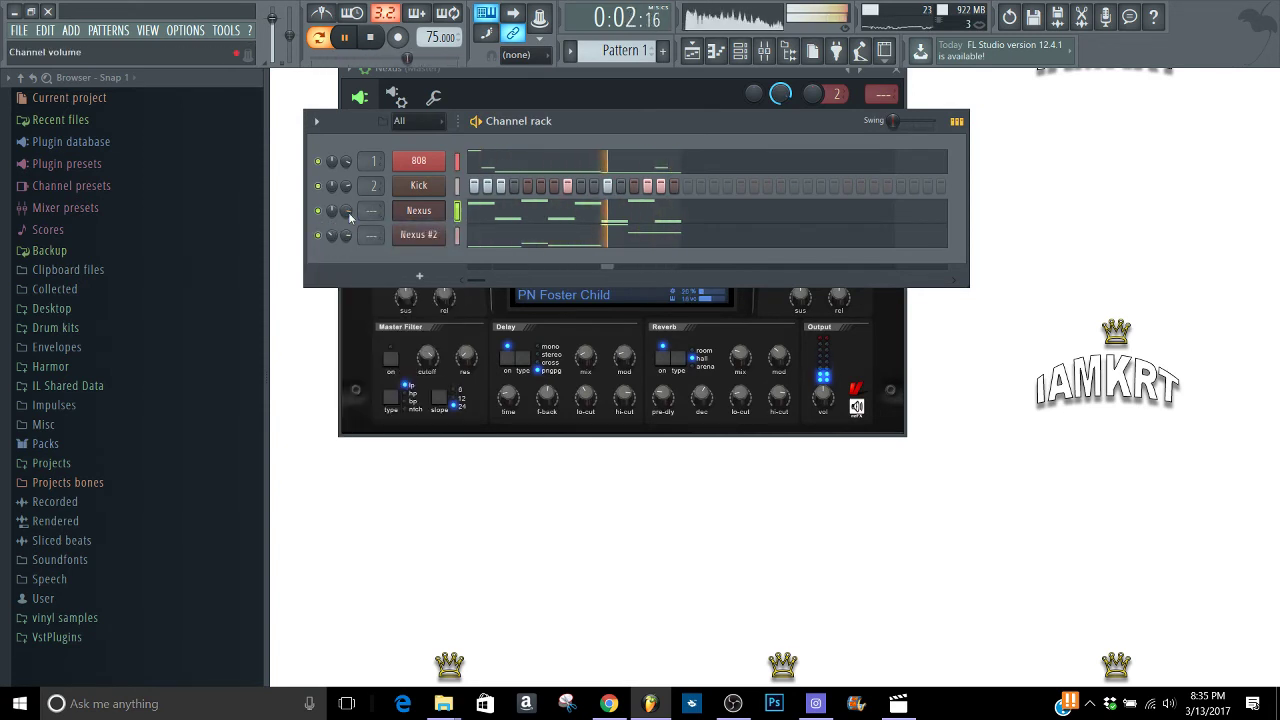
click(896, 70)
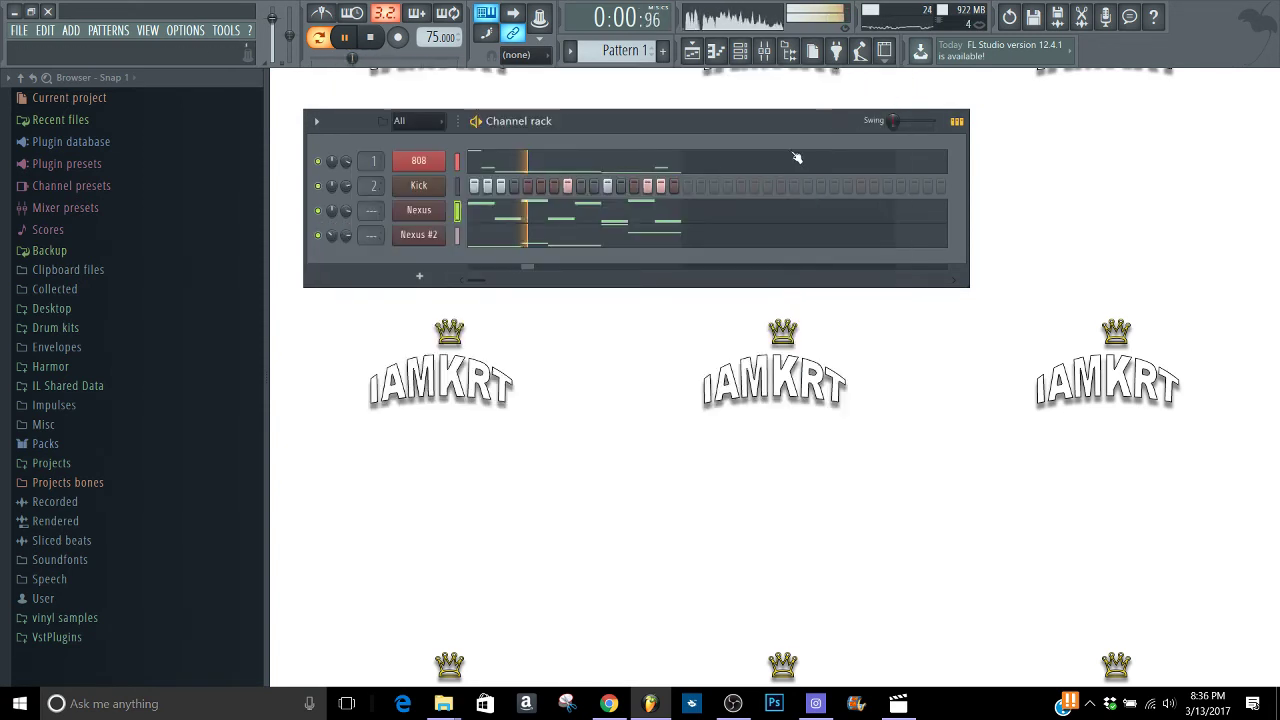
right_click(332, 236)
click(340, 244)
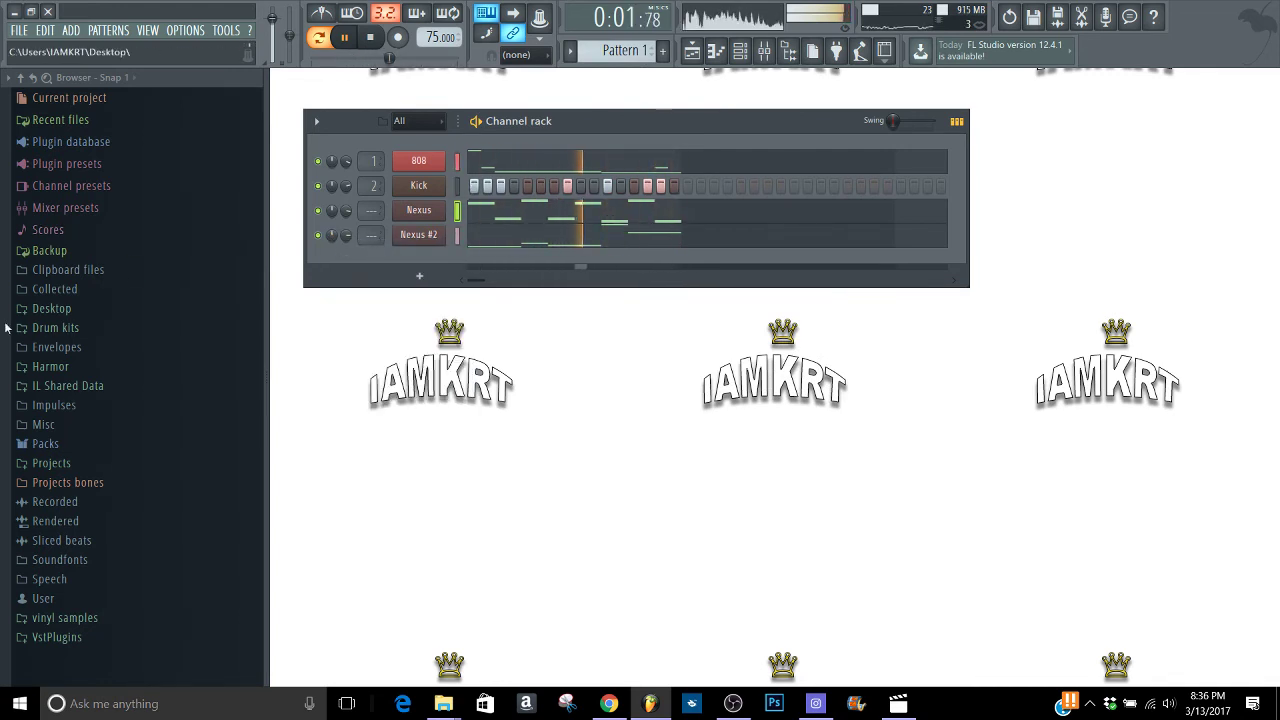
- Stop playback and expand the Drum kits folder in the browser
click(50, 327)
key(space)
scroll(115, 287, down, 4)
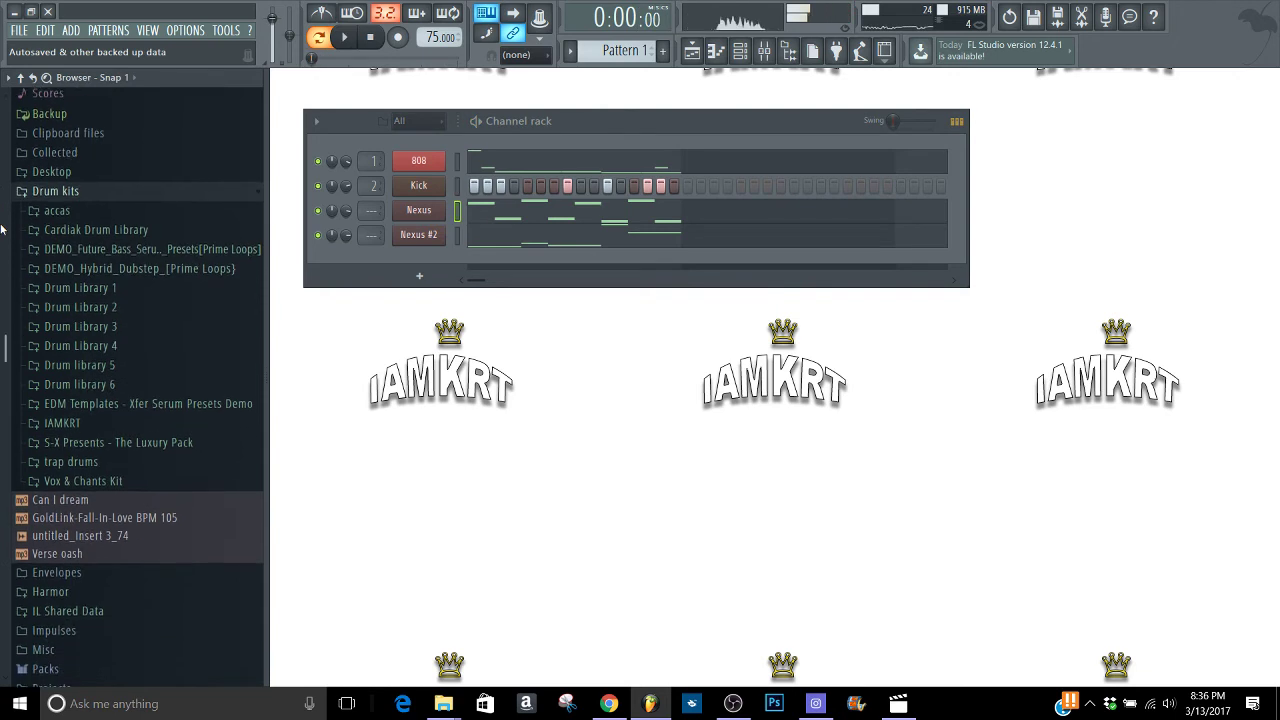
scroll(2, 430, down, 1)
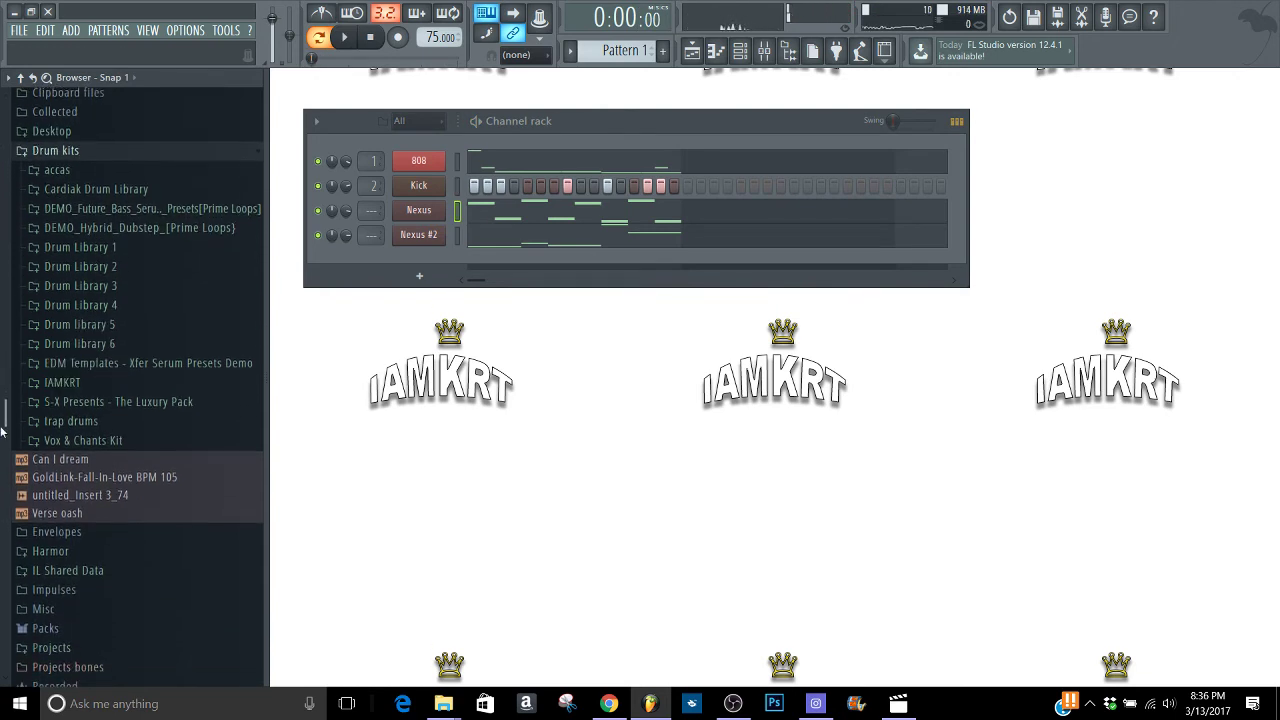
- Review the 808 notes in the piano roll while the pattern plays, then close the piano roll
click(640, 163)
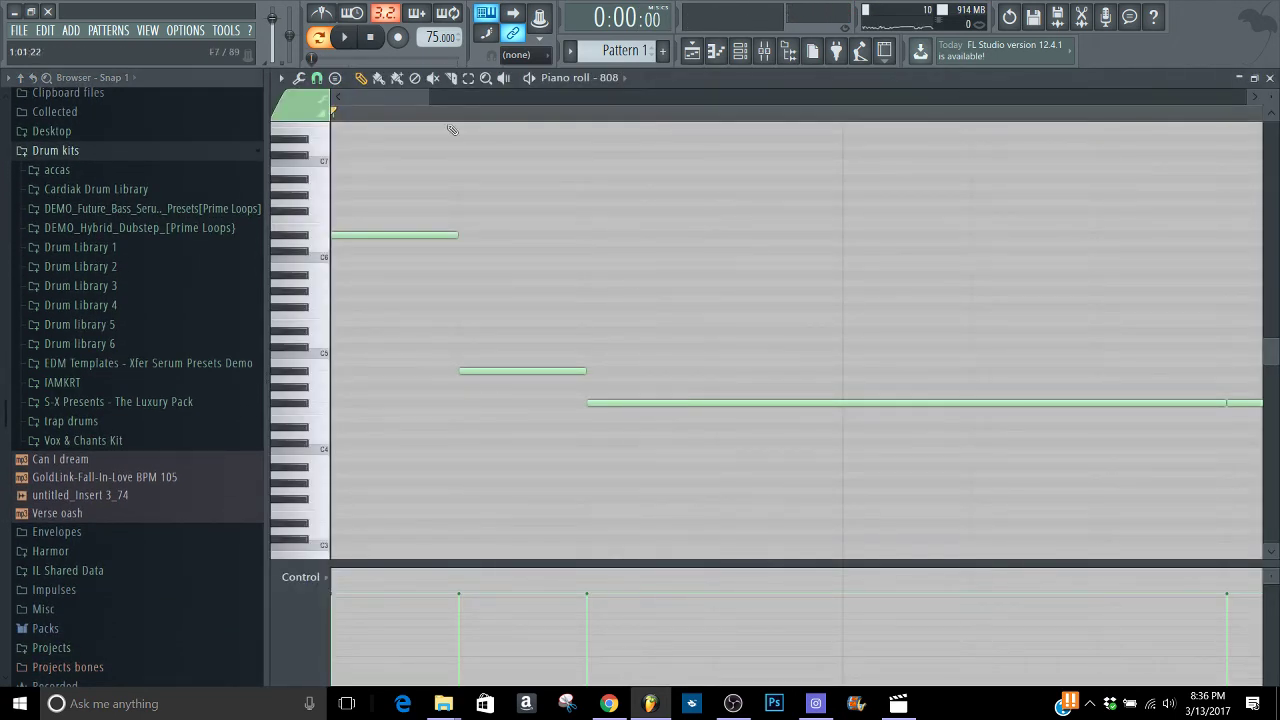
scroll(731, 386, down, 5)
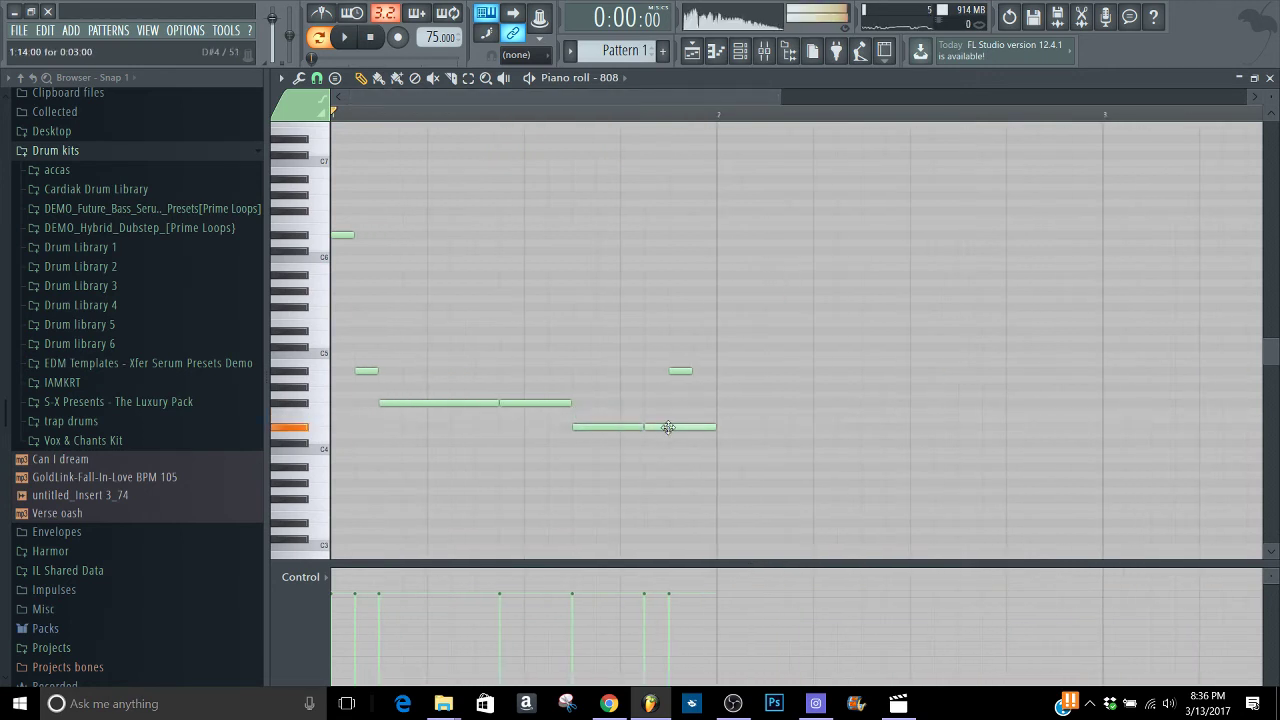
key(space)
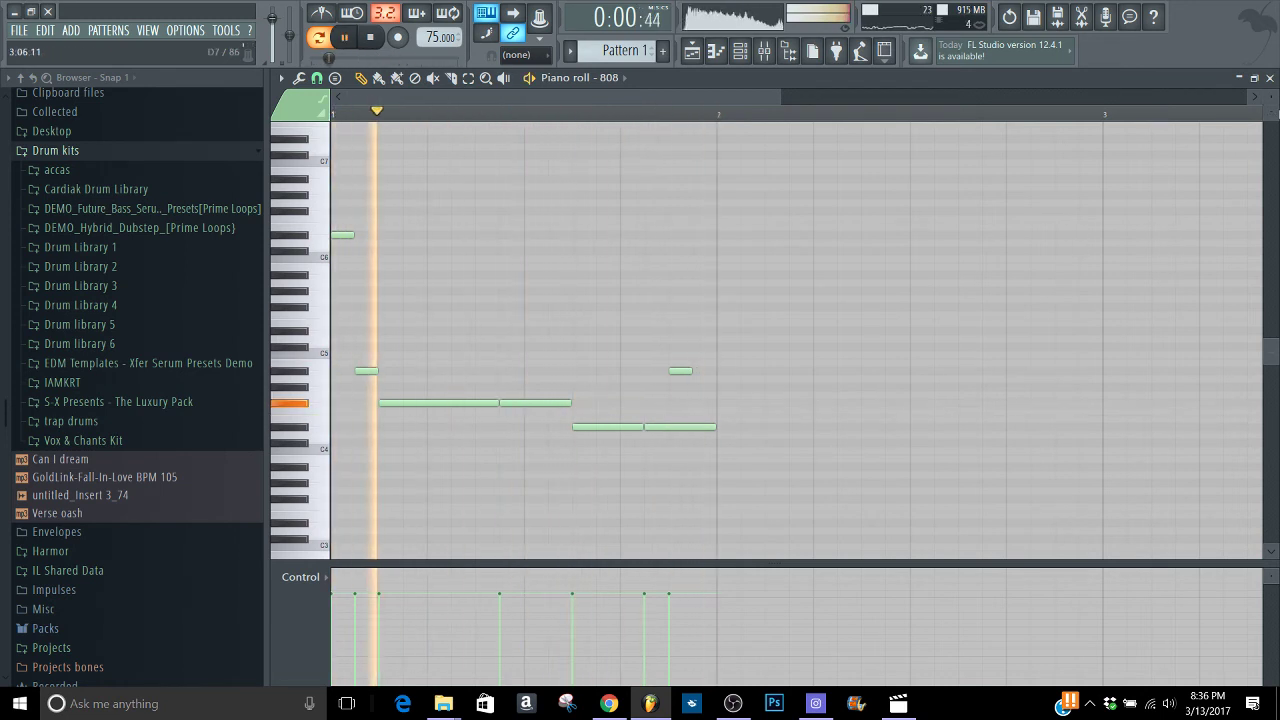
click(1270, 79)
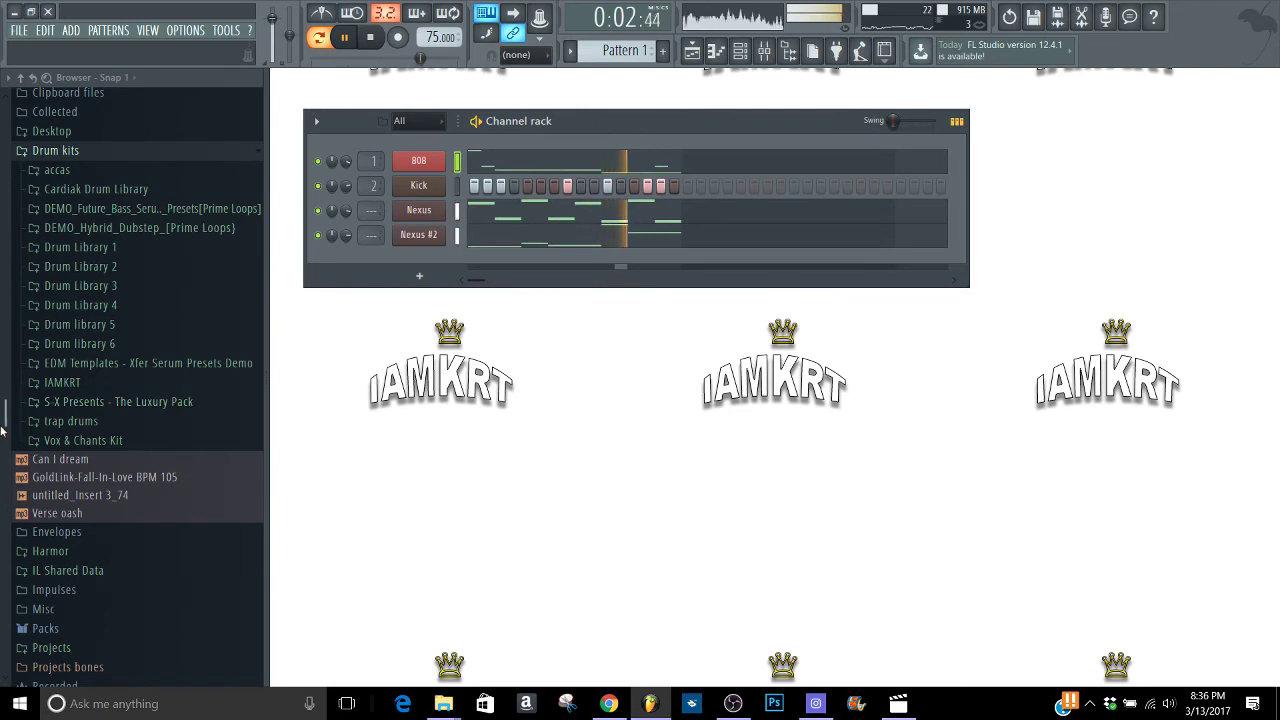
- Stop playback and open the Snares folder inside IAMKRT DRUM KIT VOL 2
drag(2, 431, 2, 413)
key(space)
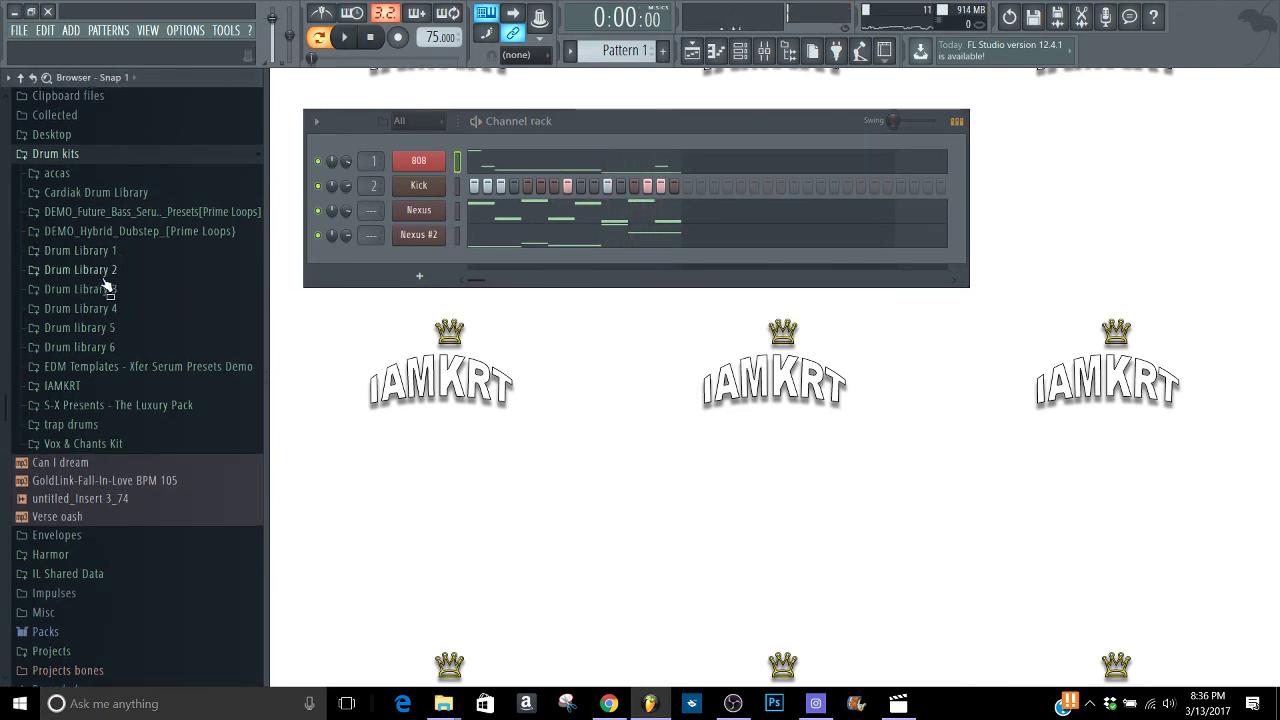
click(66, 386)
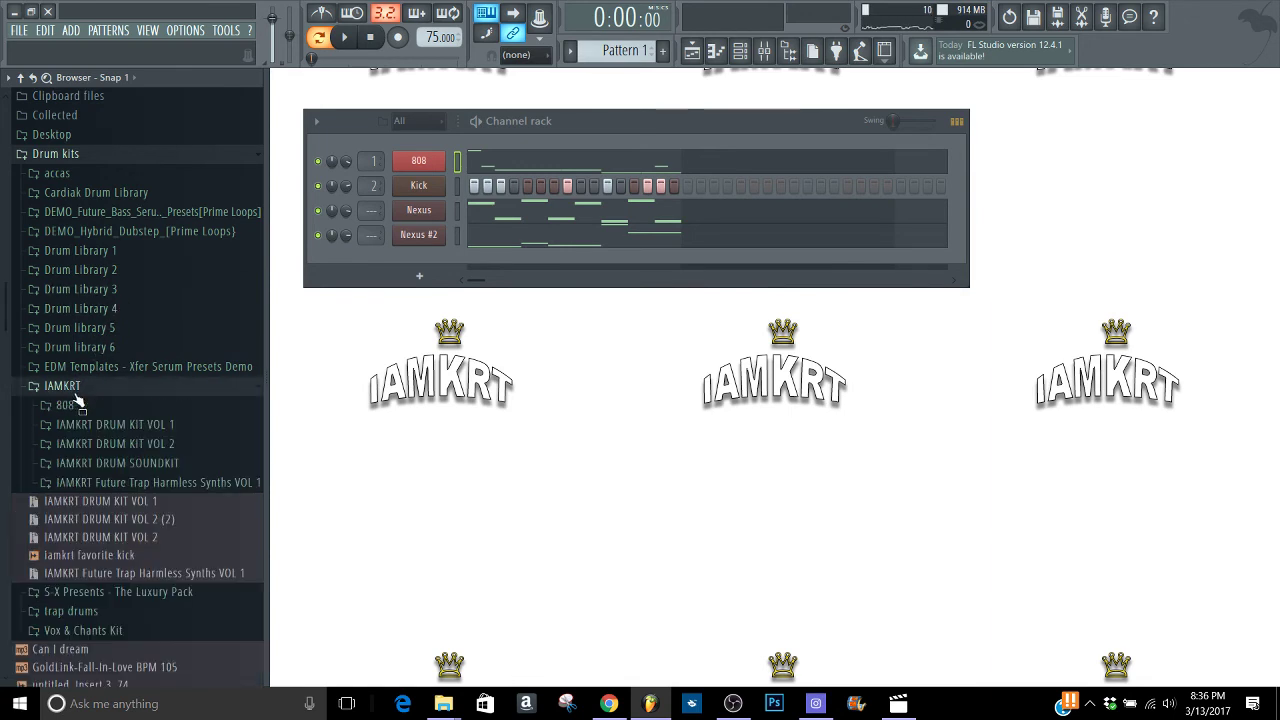
click(84, 449)
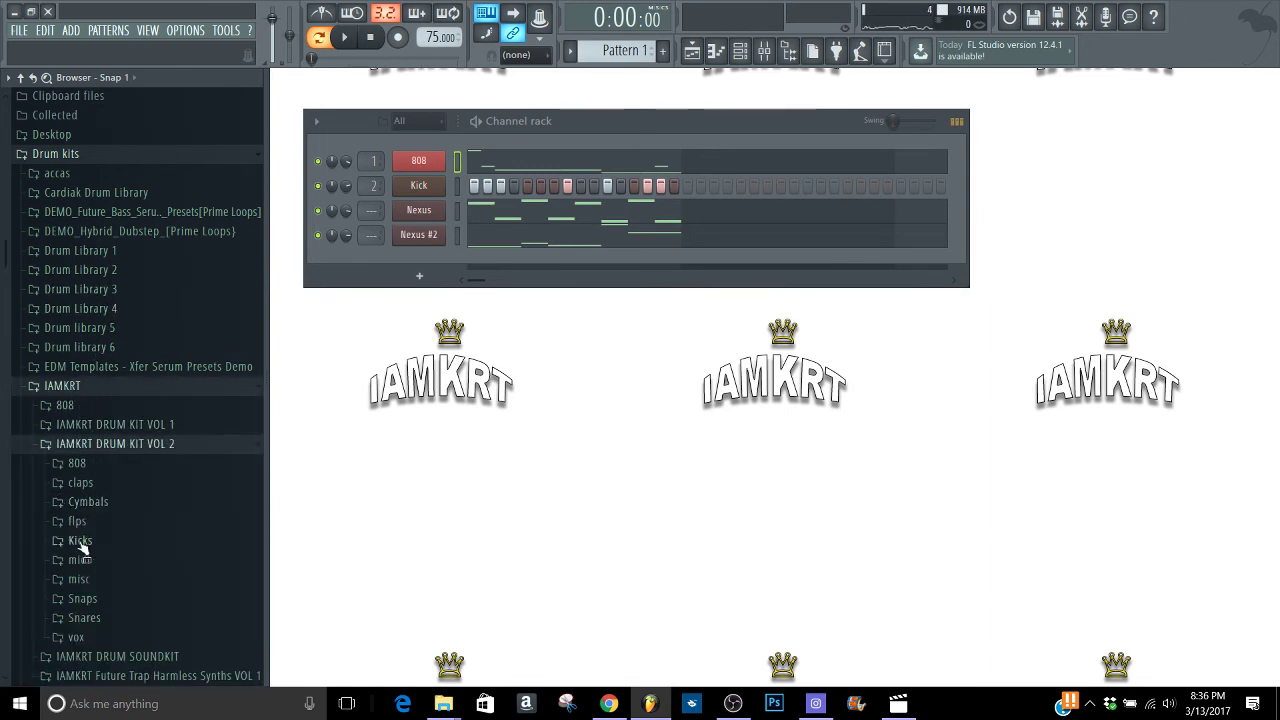
click(84, 618)
- Audition snares from east coast thug snare layered down to rari snare and add rari snare as a new channel
click(108, 313)
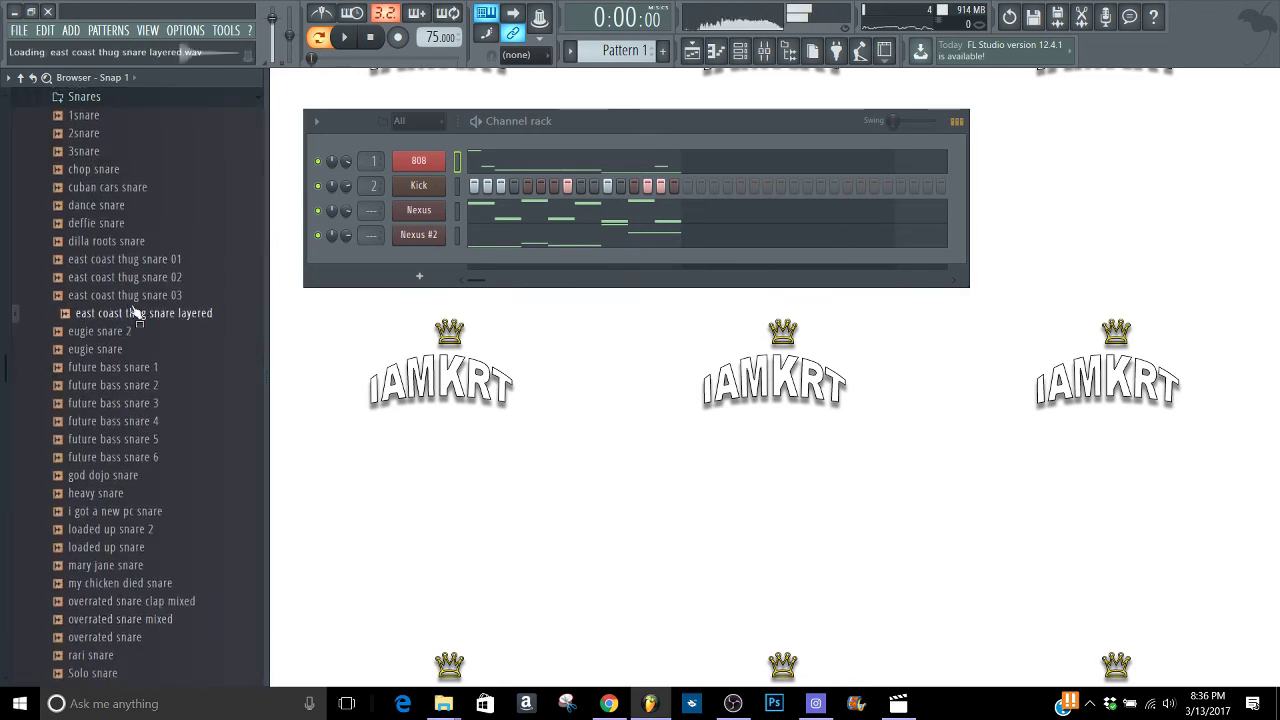
click(100, 331)
click(92, 350)
click(84, 403)
click(80, 475)
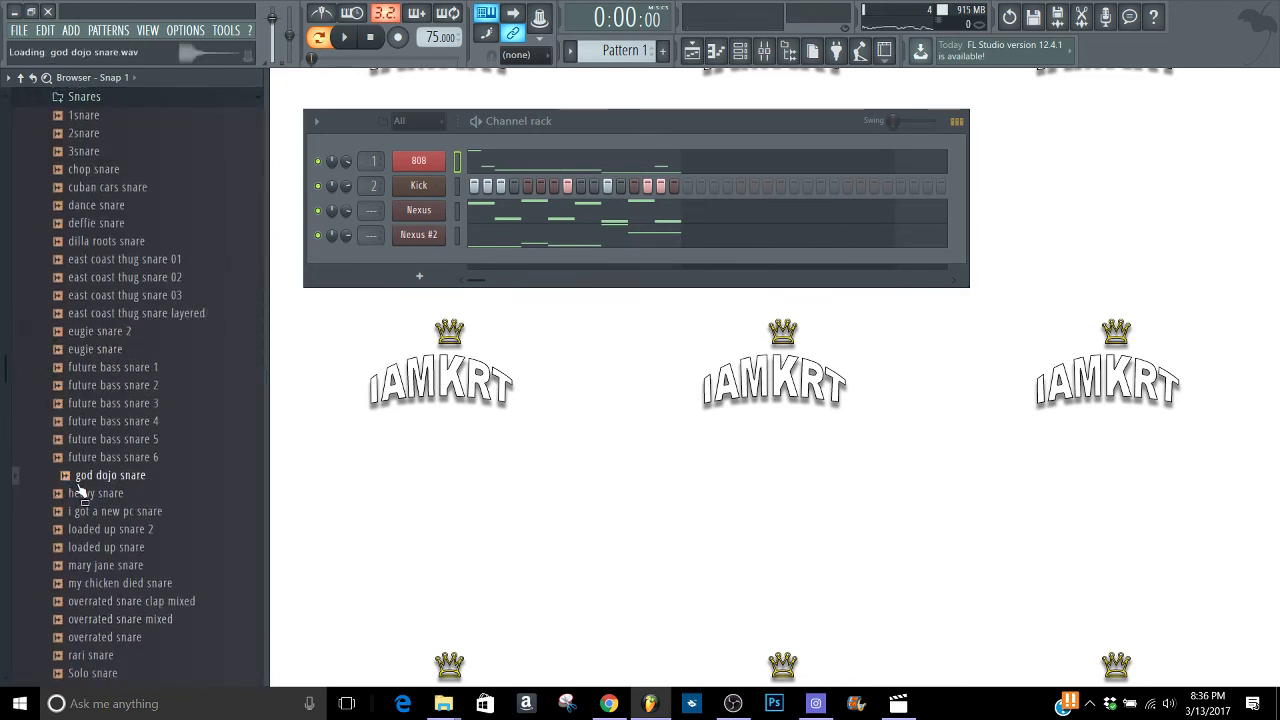
click(80, 493)
click(78, 601)
click(67, 656)
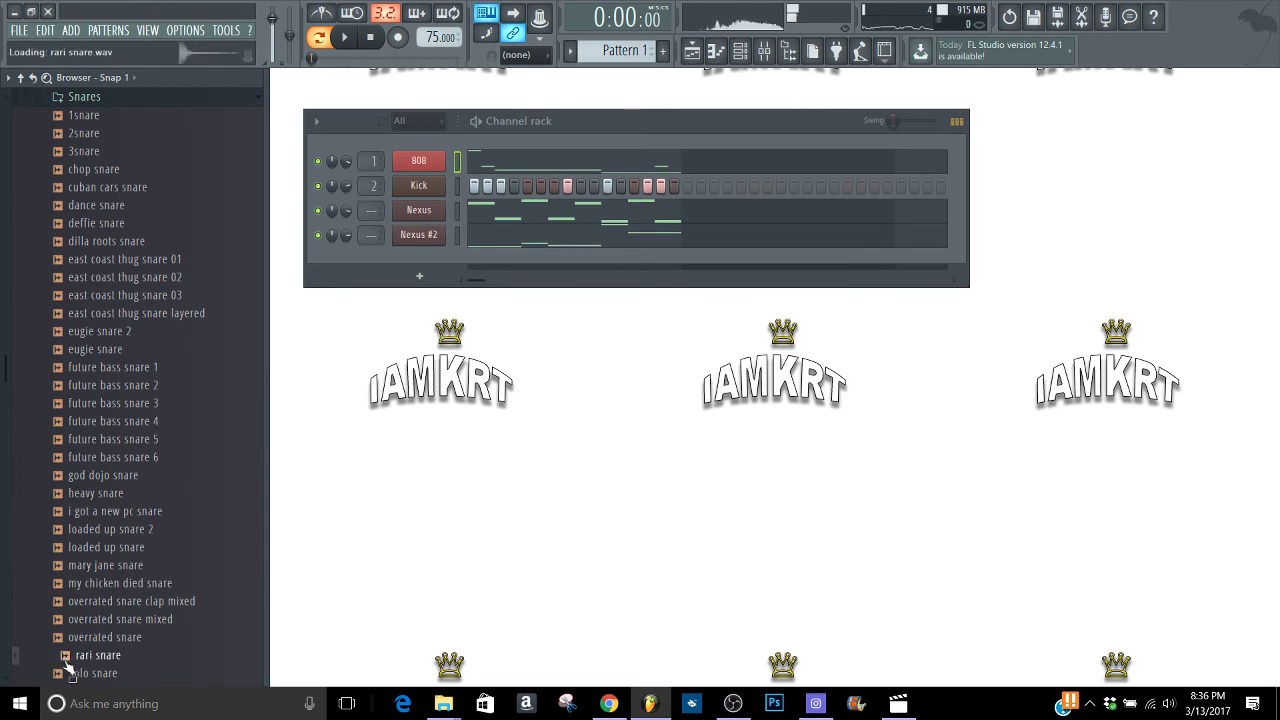
drag(65, 660, 410, 262)
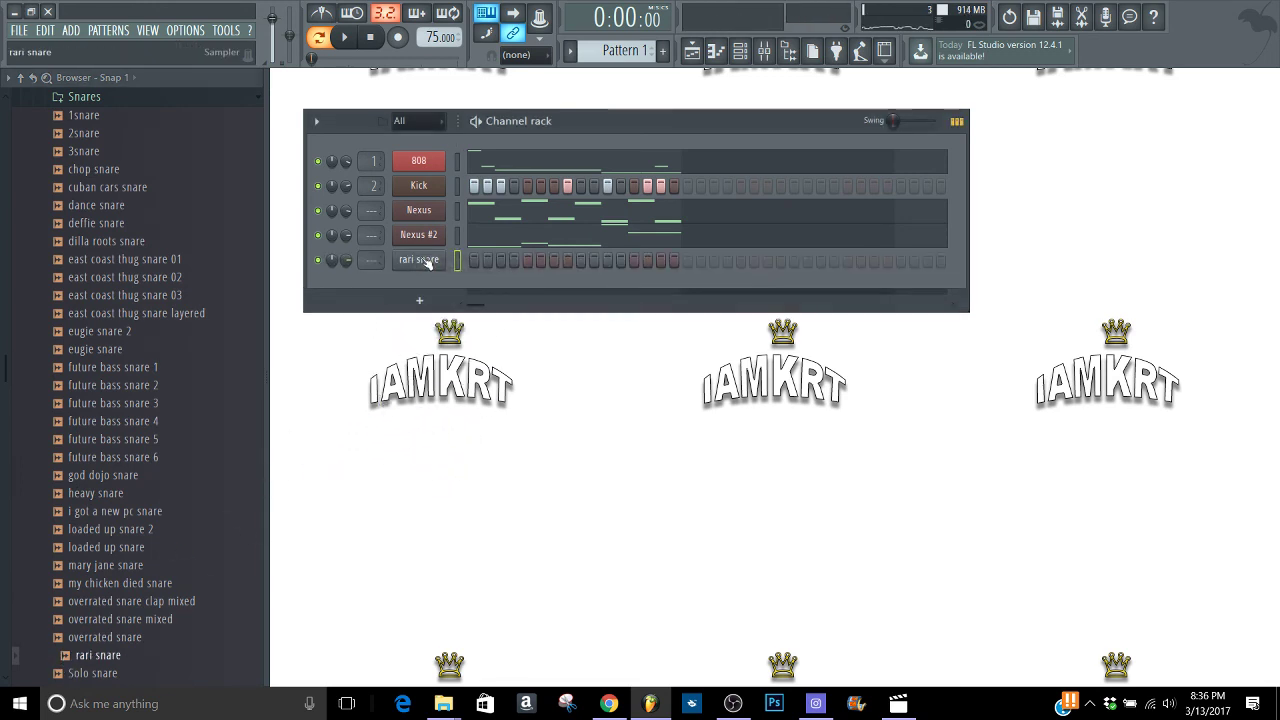
- Place rari snare hits on steps 5 and 13 and play the pattern
click(686, 605)
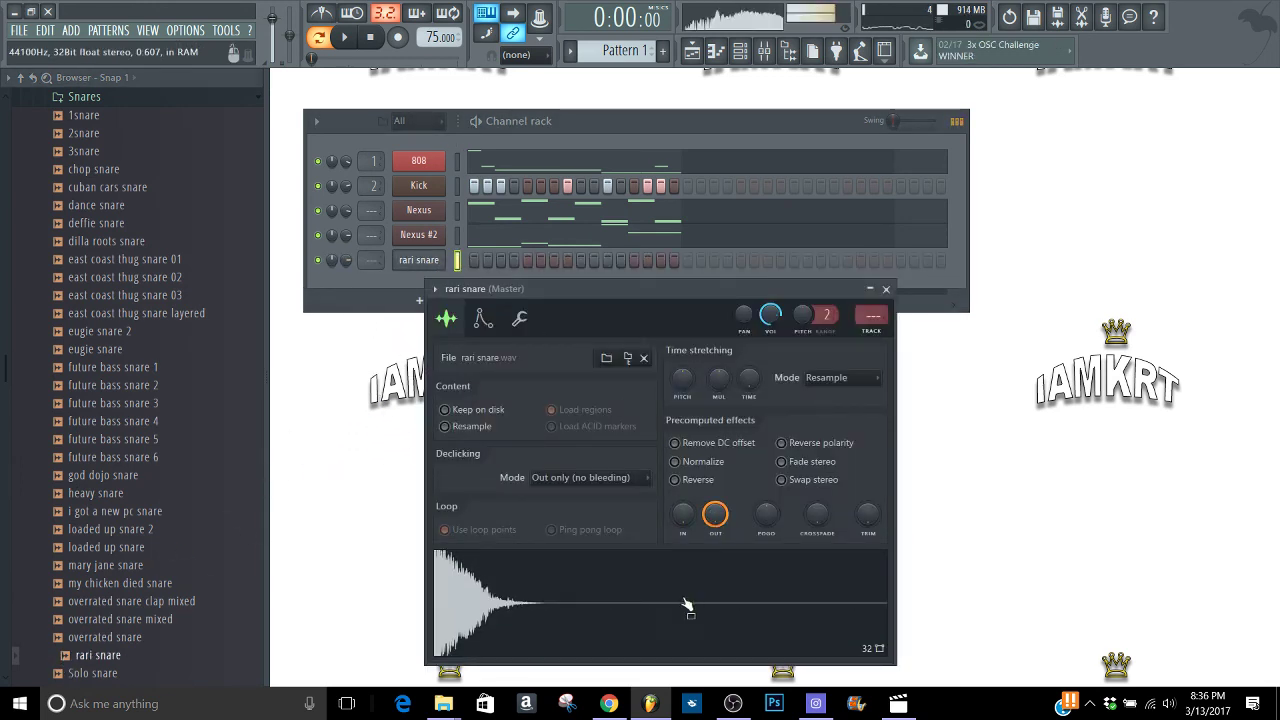
click(527, 260)
key(space)
click(634, 260)
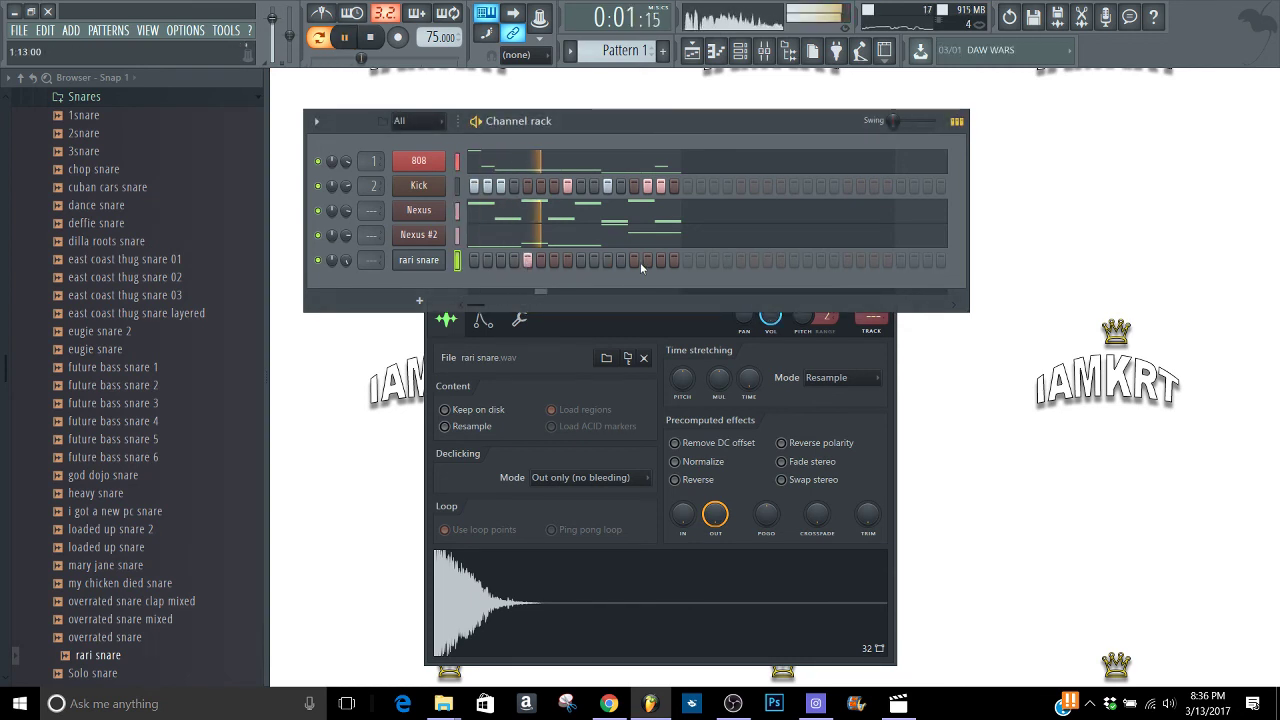
- Set the rari snare's volume level adjustment to 120% and turn its sample fade-out down to zero
click(519, 318)
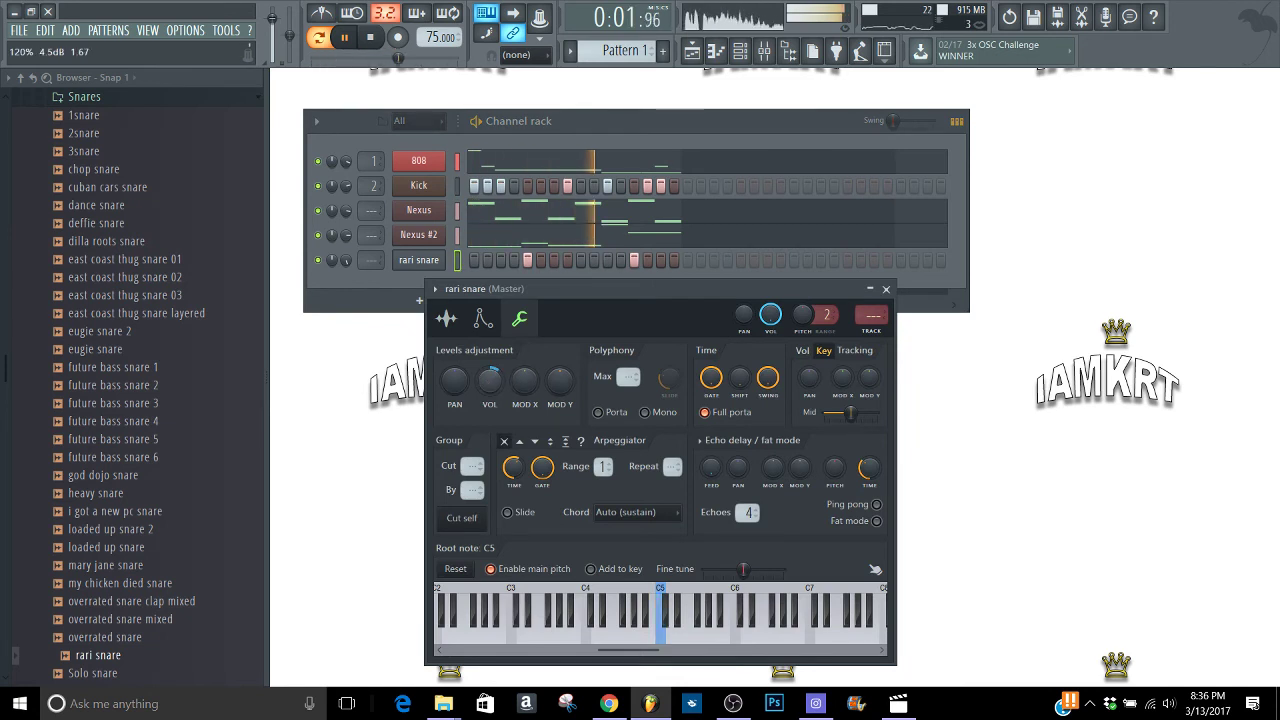
click(450, 335)
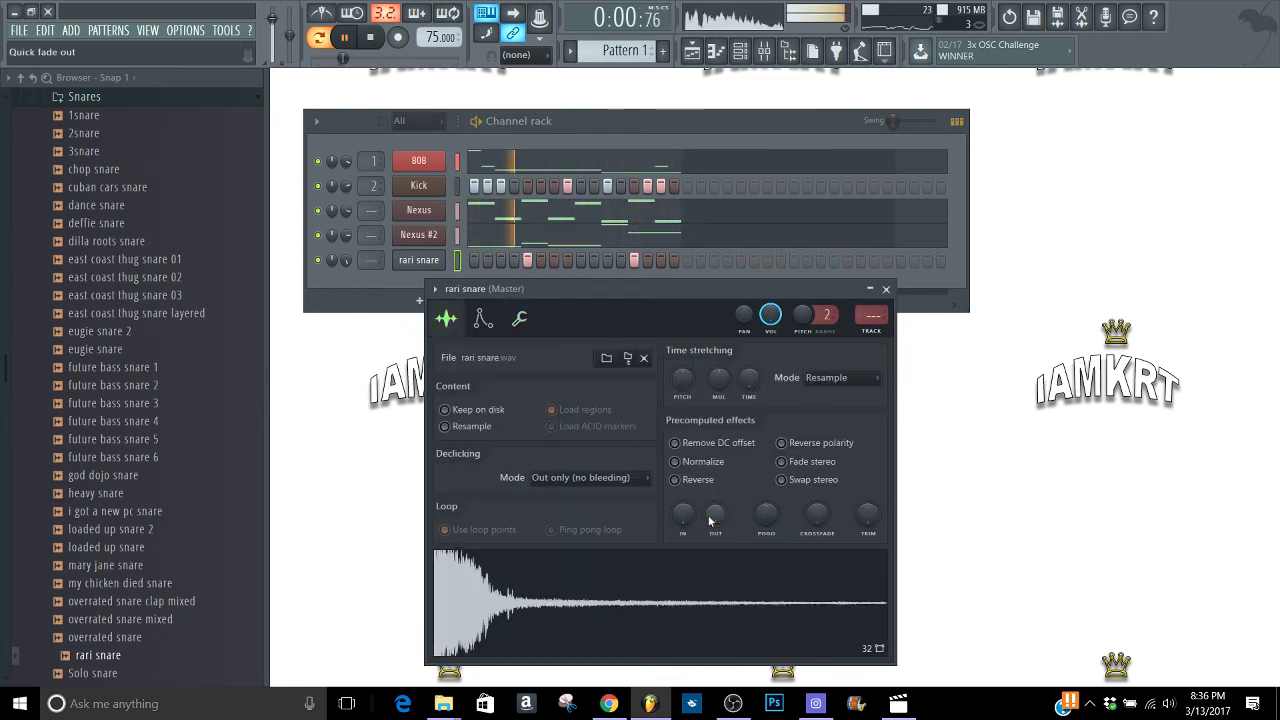
key(space)
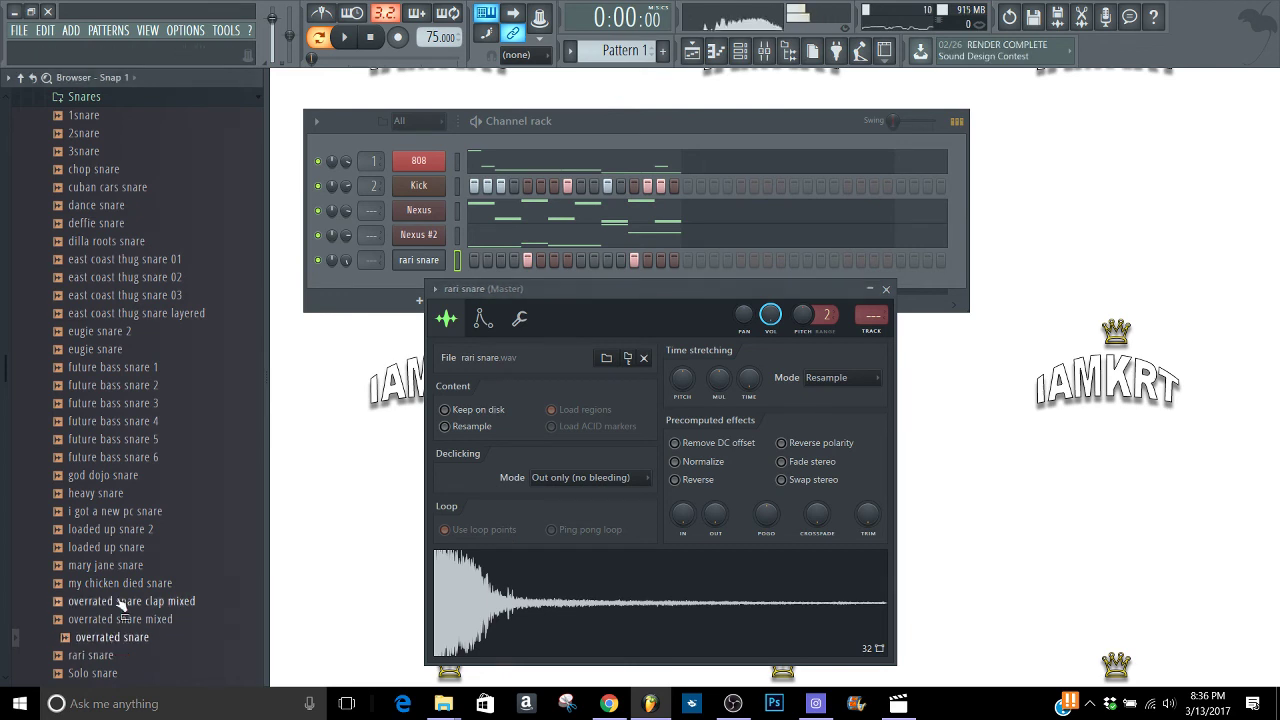
- Audition more snares in the kit and replace the rari snare sample with deffie snare
click(95, 493)
click(71, 244)
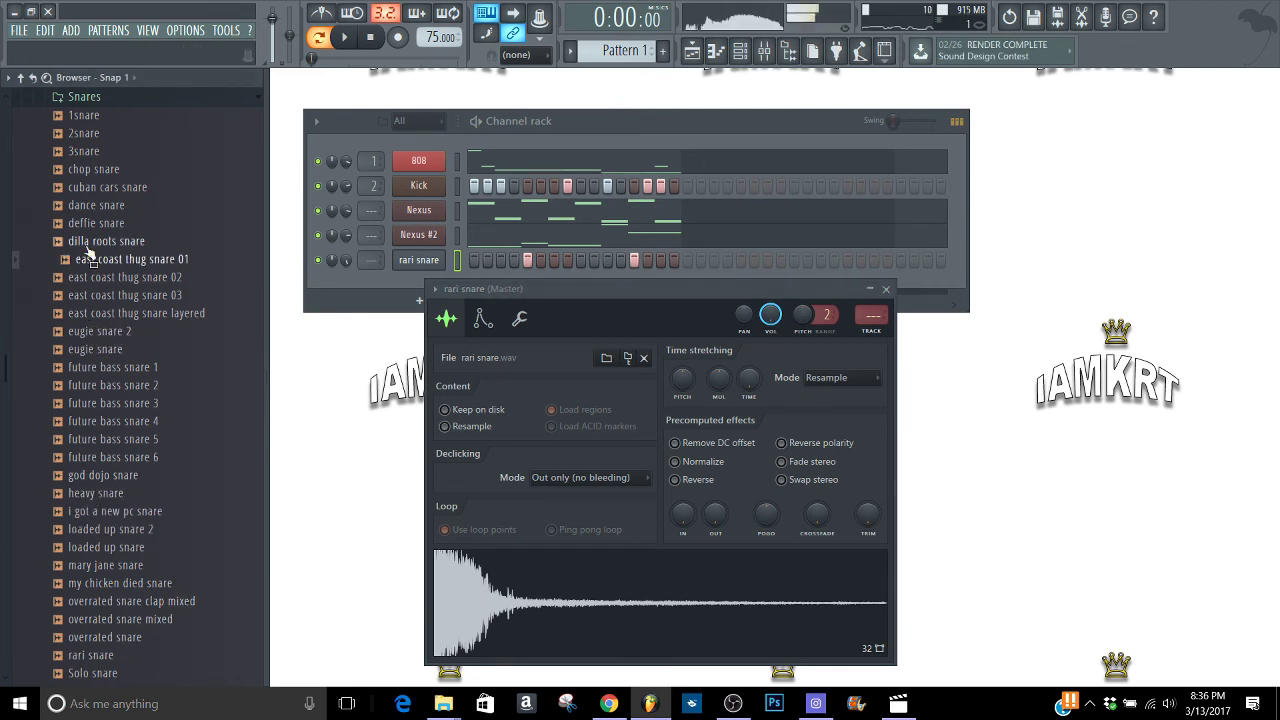
click(77, 223)
click(69, 185)
click(66, 205)
drag(62, 222, 440, 400)
- Try different fade-out amounts on the deffie snare sample while the pattern plays
drag(715, 515, 722, 522)
key(space)
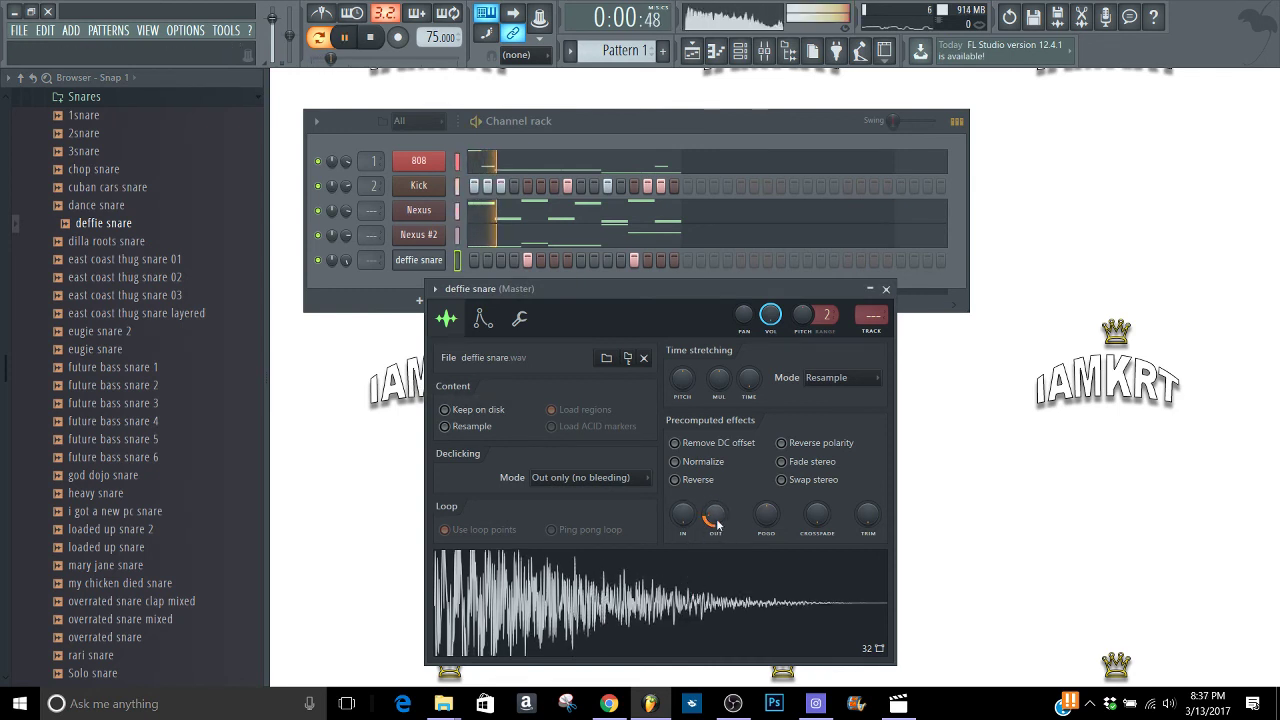
drag(717, 522, 714, 550)
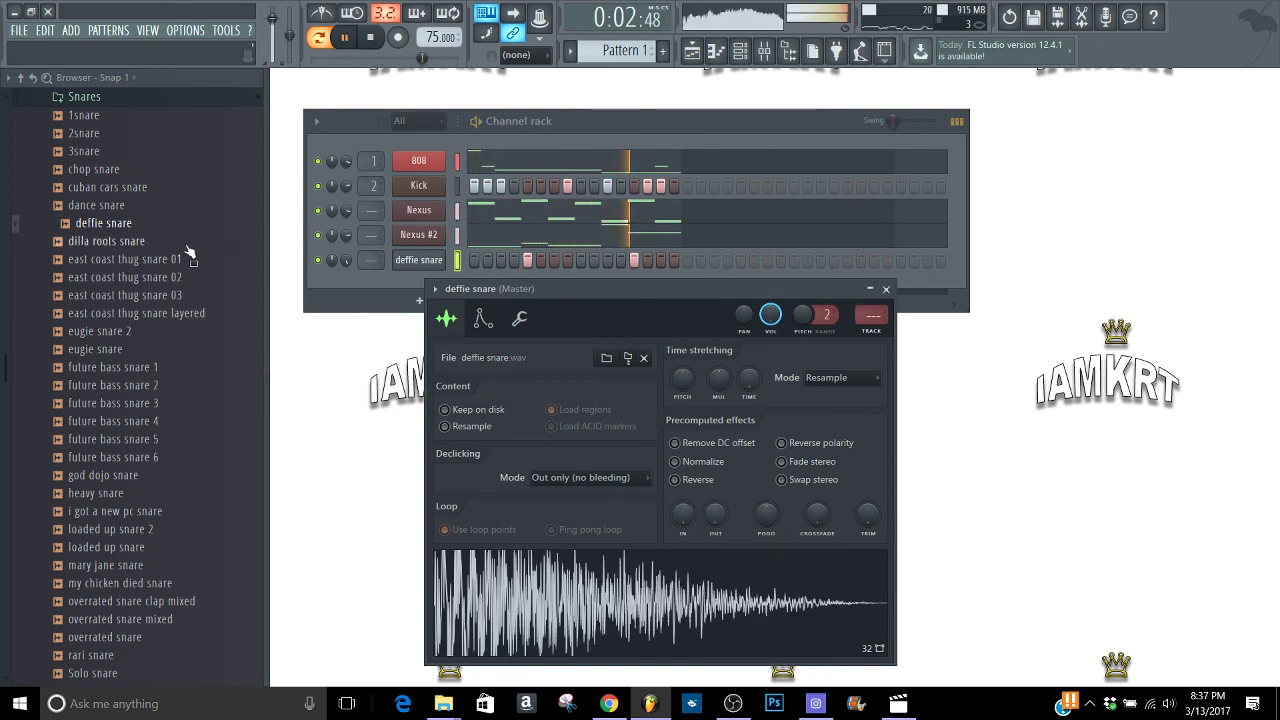
- Stop playback and audition the snares from rari snare through the numbered stereo snares
scroll(90, 400, down, 4)
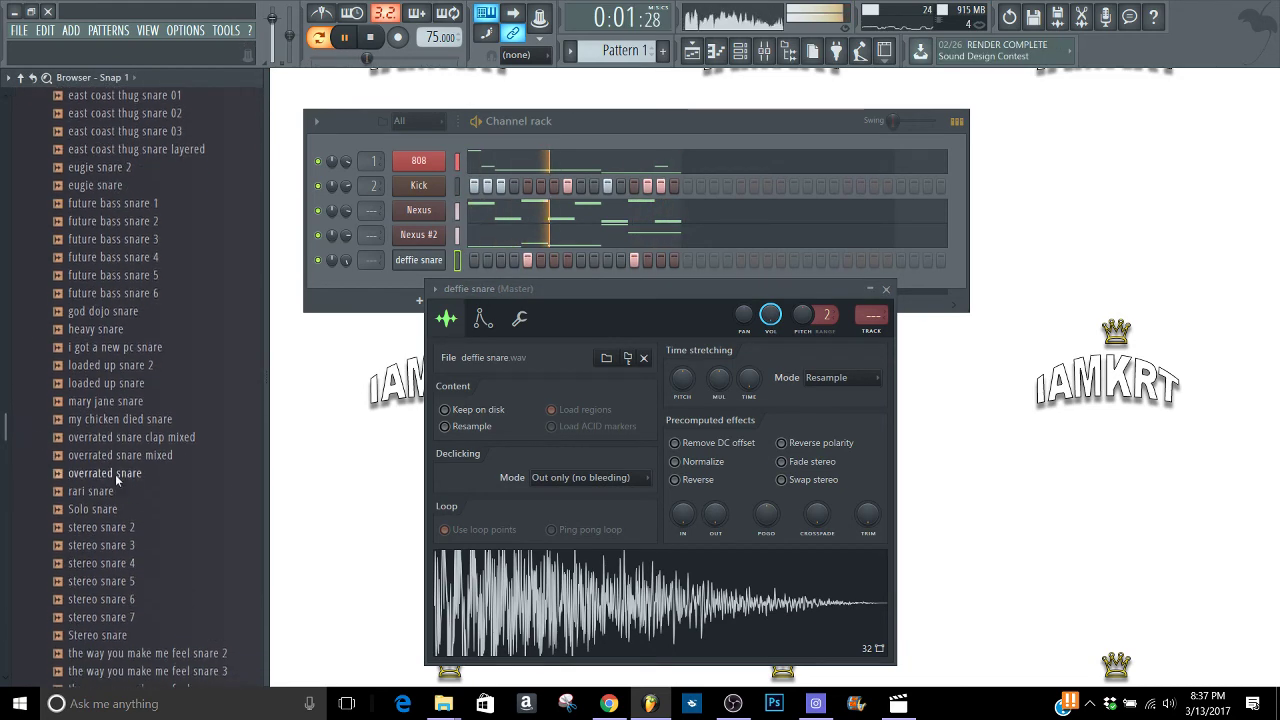
drag(100, 526, 103, 528)
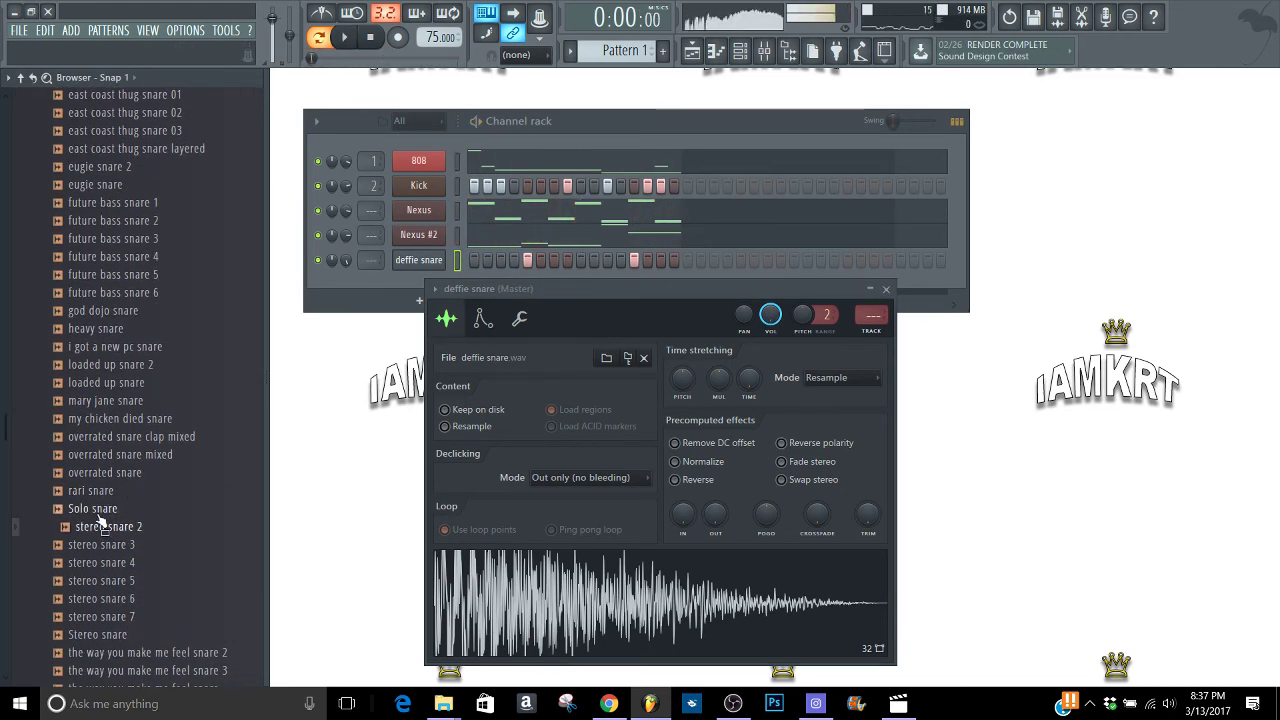
click(93, 494)
click(120, 510)
click(102, 565)
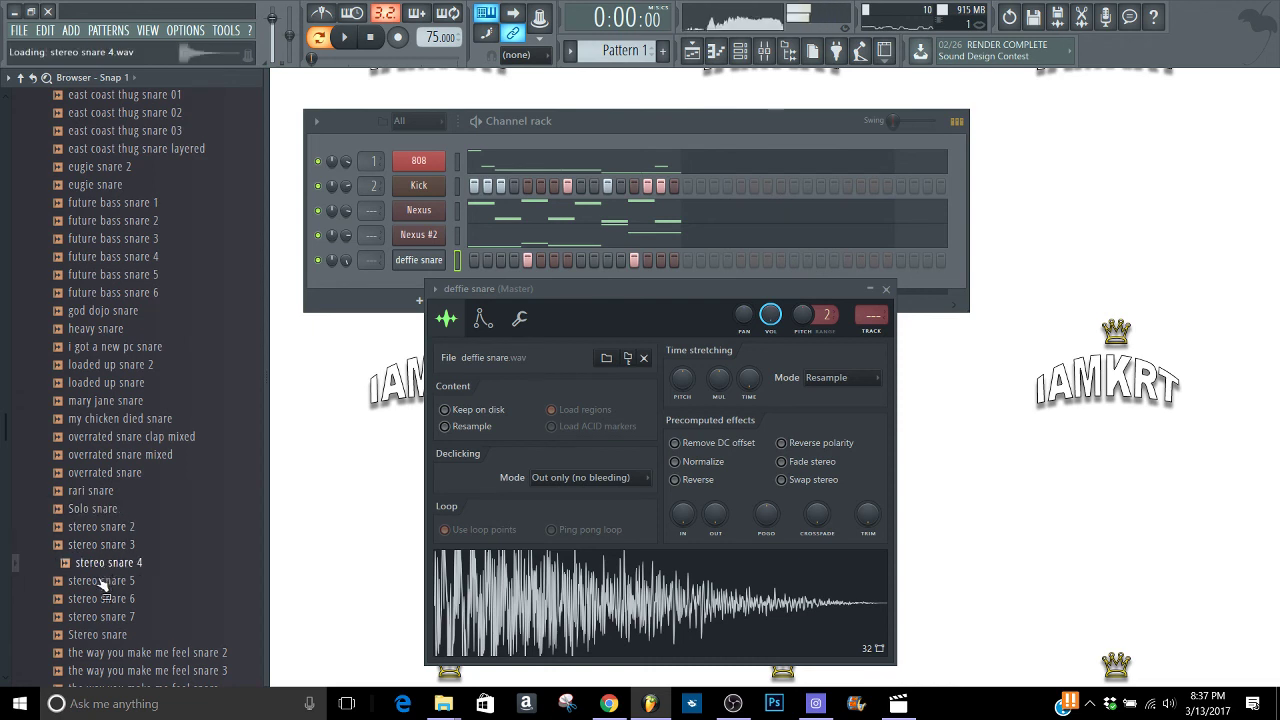
click(100, 583)
click(93, 602)
click(84, 636)
click(106, 602)
click(108, 618)
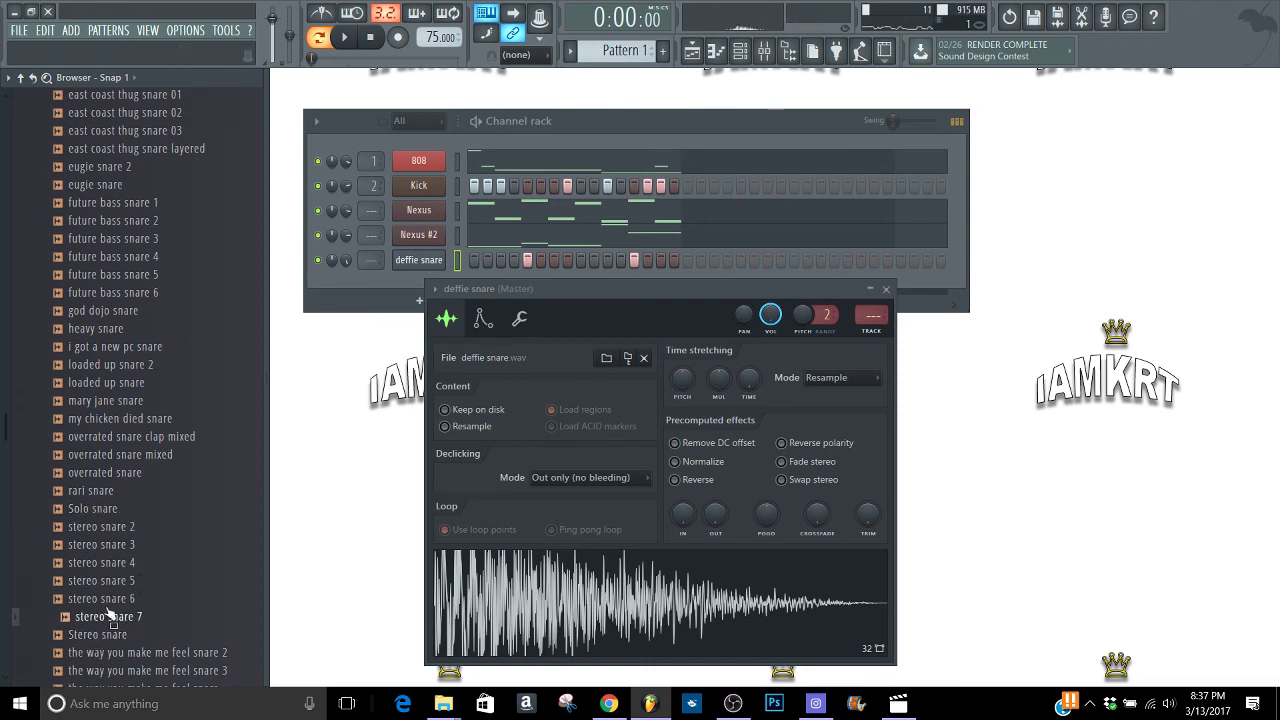
click(121, 602)
- Audition eugie snare, god dojo snare and heavy snare, and replace the deffie snare sample with god dojo snare
click(128, 188)
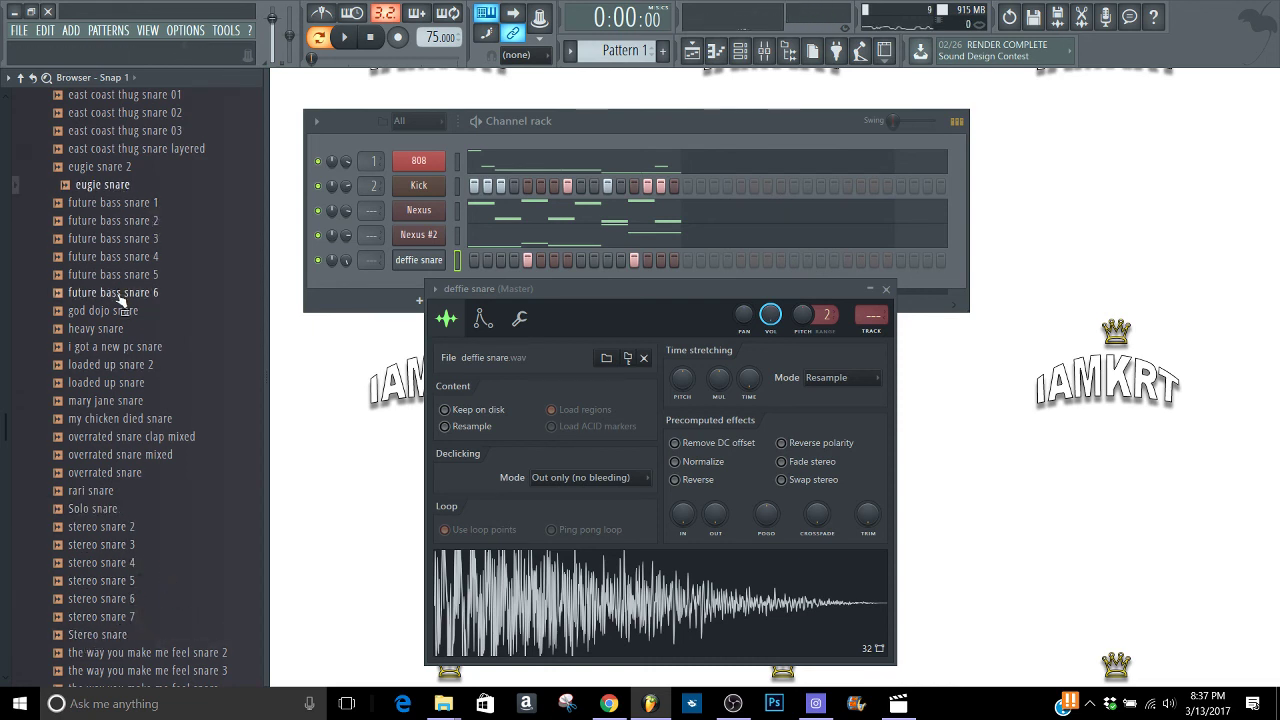
click(112, 311)
click(104, 330)
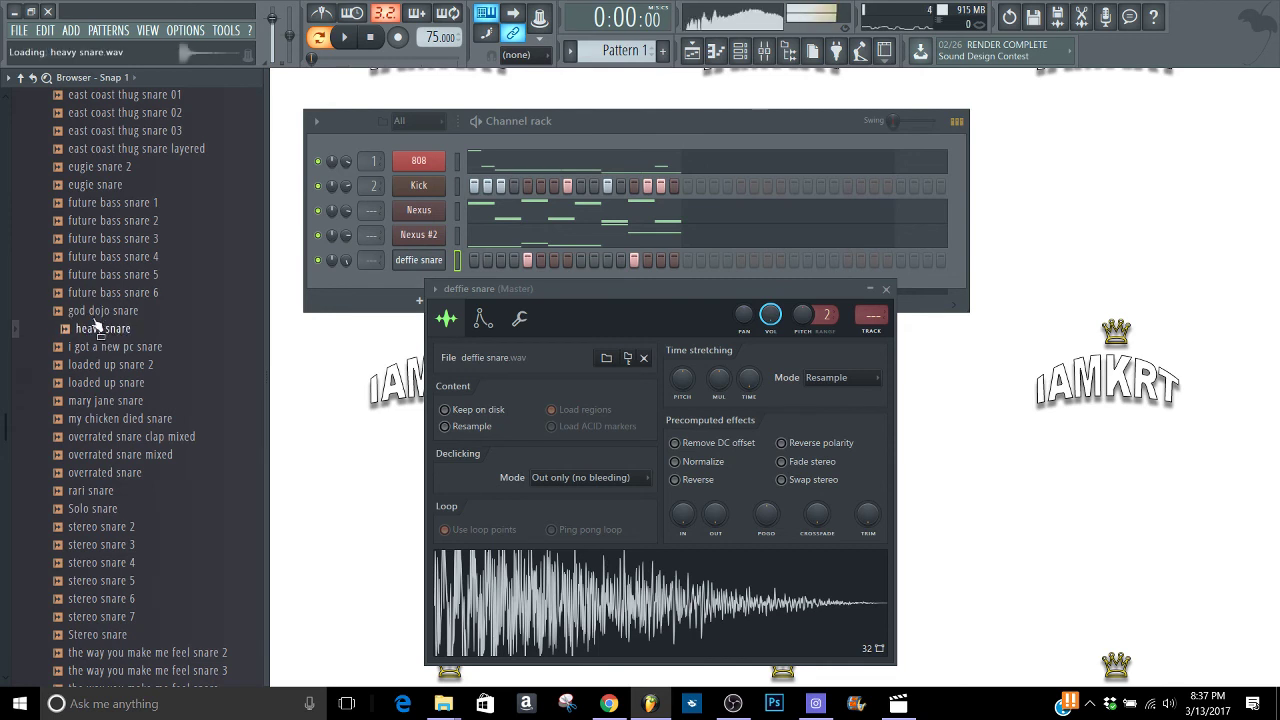
drag(100, 310, 470, 572)
- Set the god dojo snare's fade-out to about 19% during playback and close its channel settings
key(space)
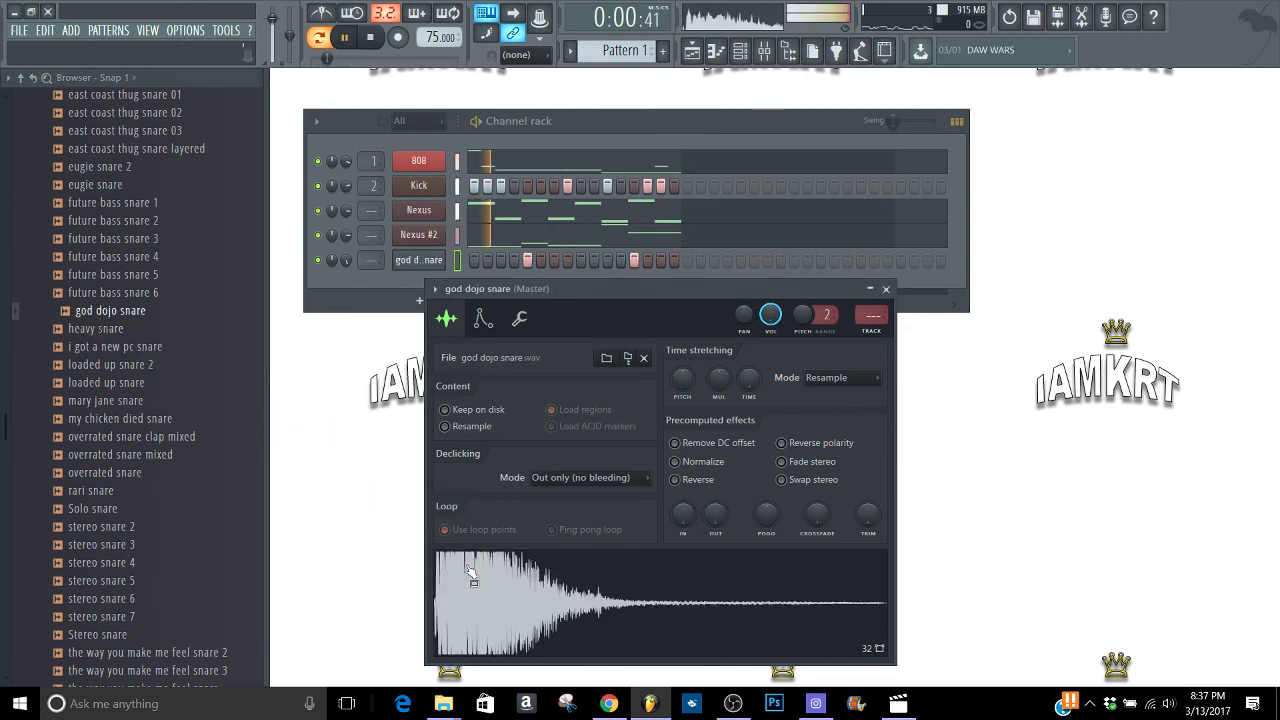
drag(714, 521, 714, 519)
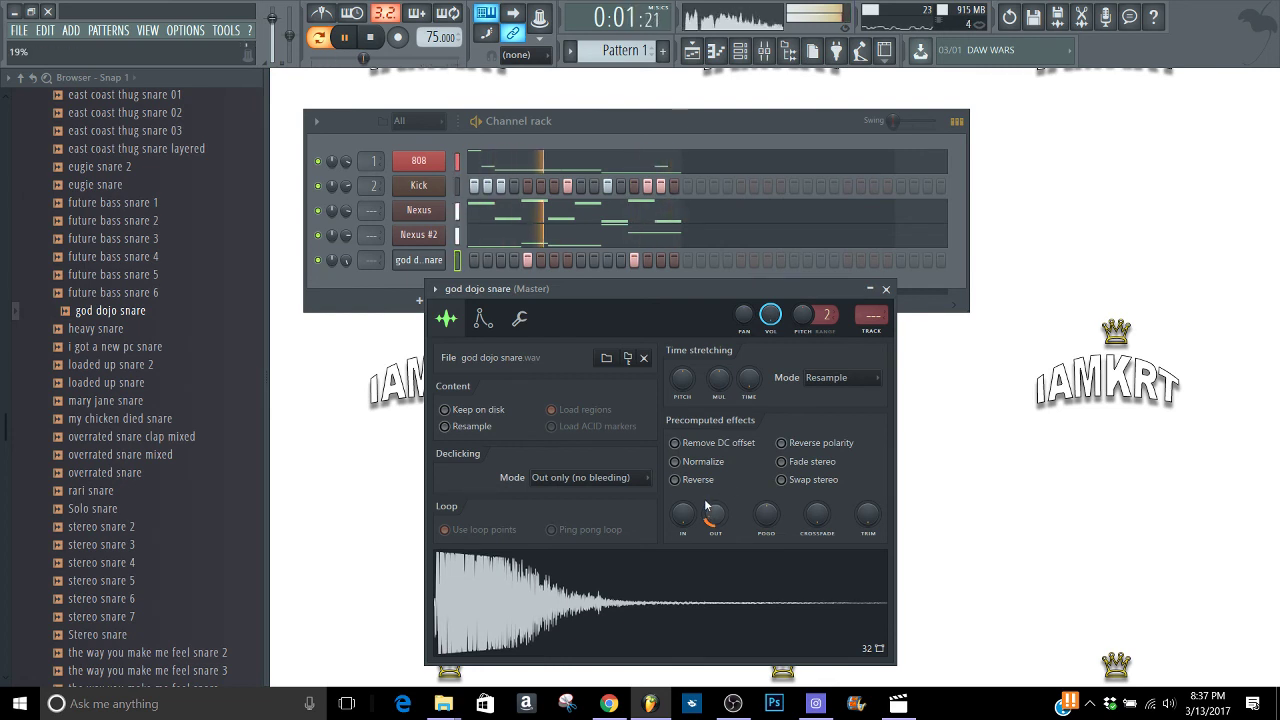
click(886, 289)
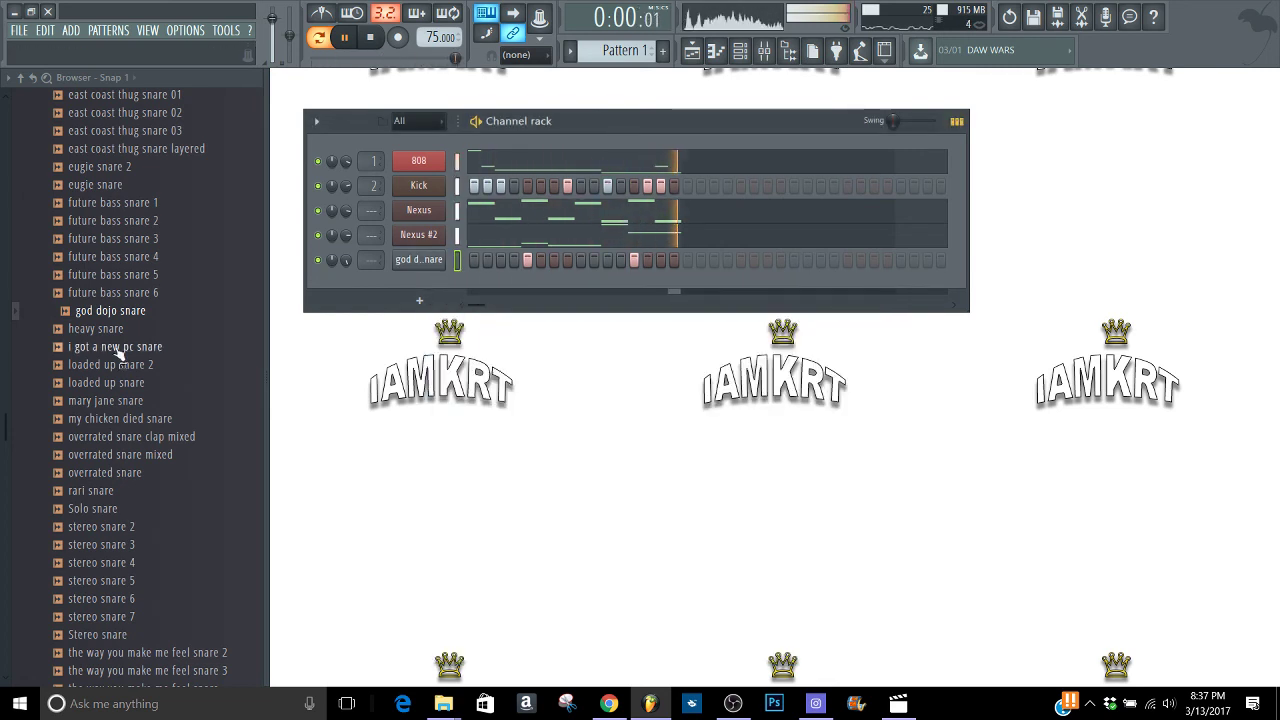
- Collapse the Snares folder, stop playback and expand the Cymbals folder of IAMKRT DRUM KIT VOL 2
drag(3, 423, 3, 345)
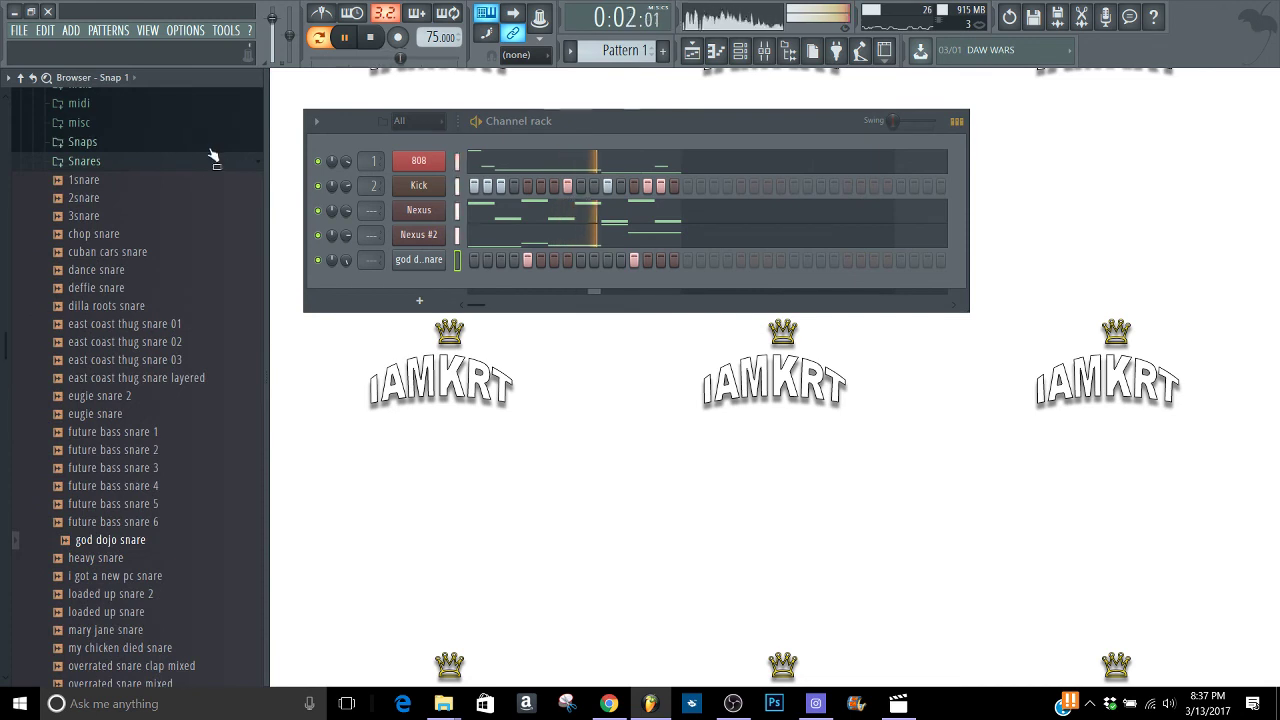
click(171, 164)
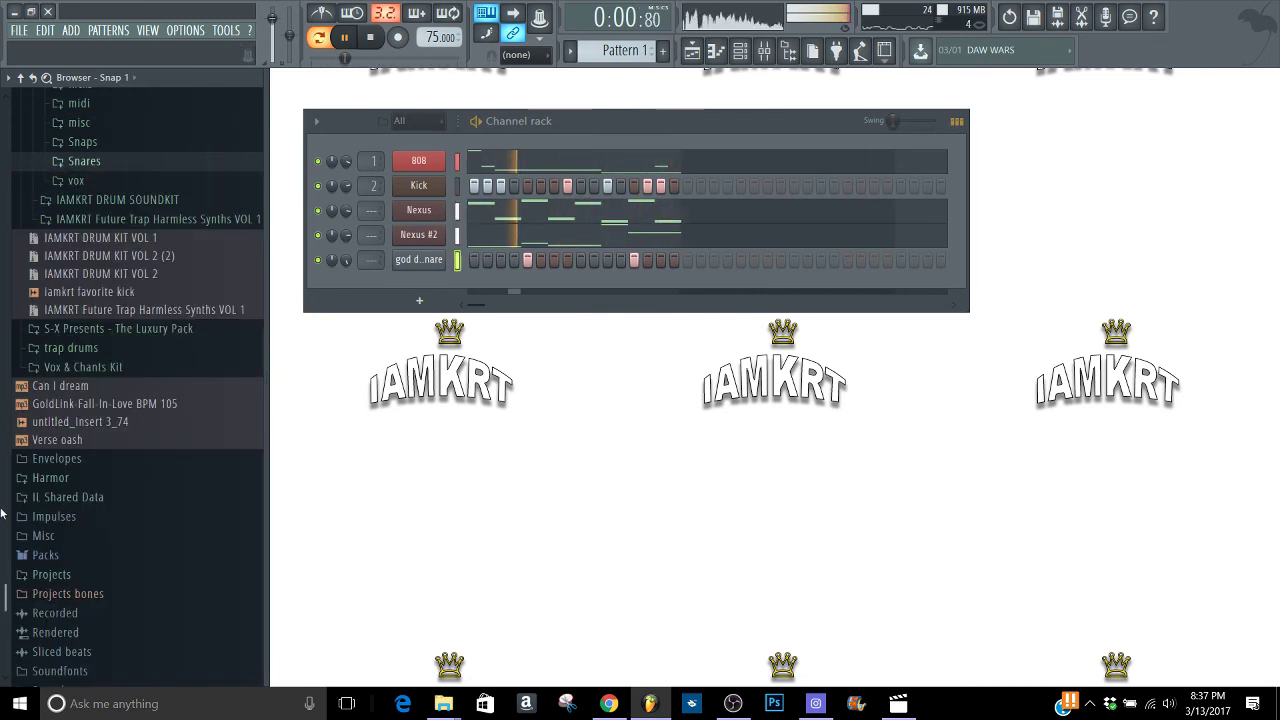
drag(3, 522, 3, 500)
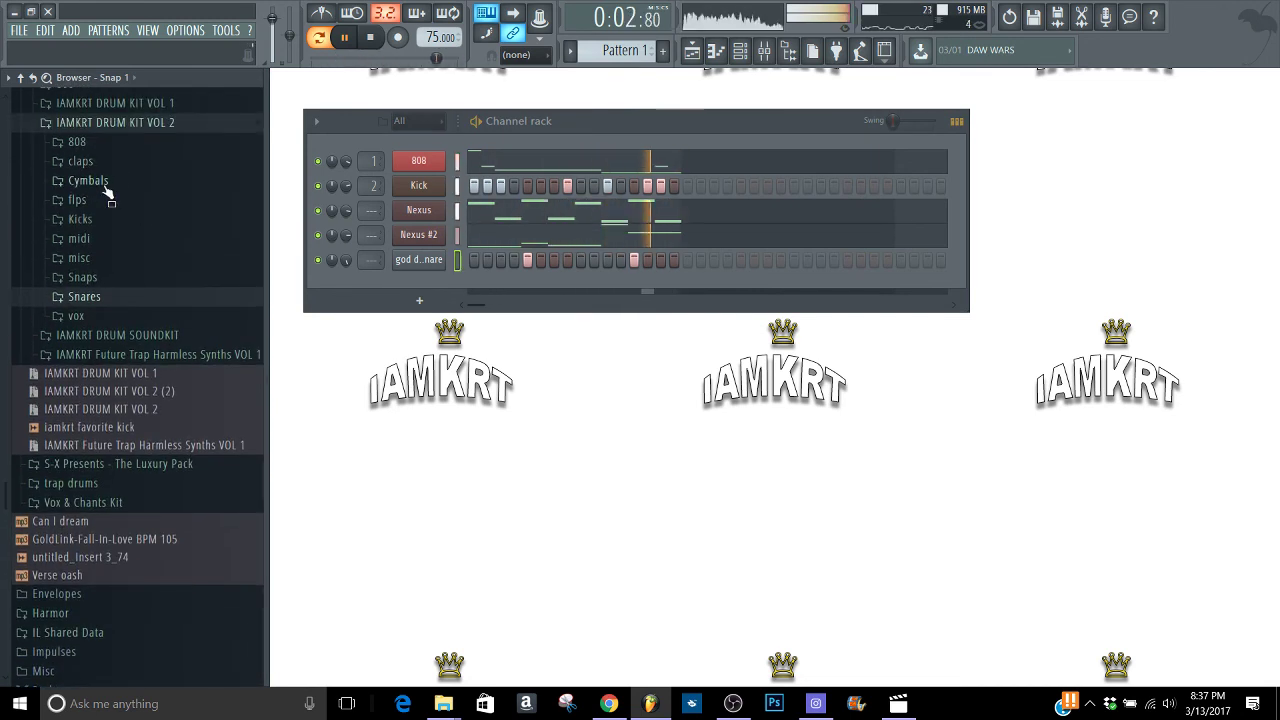
key(space)
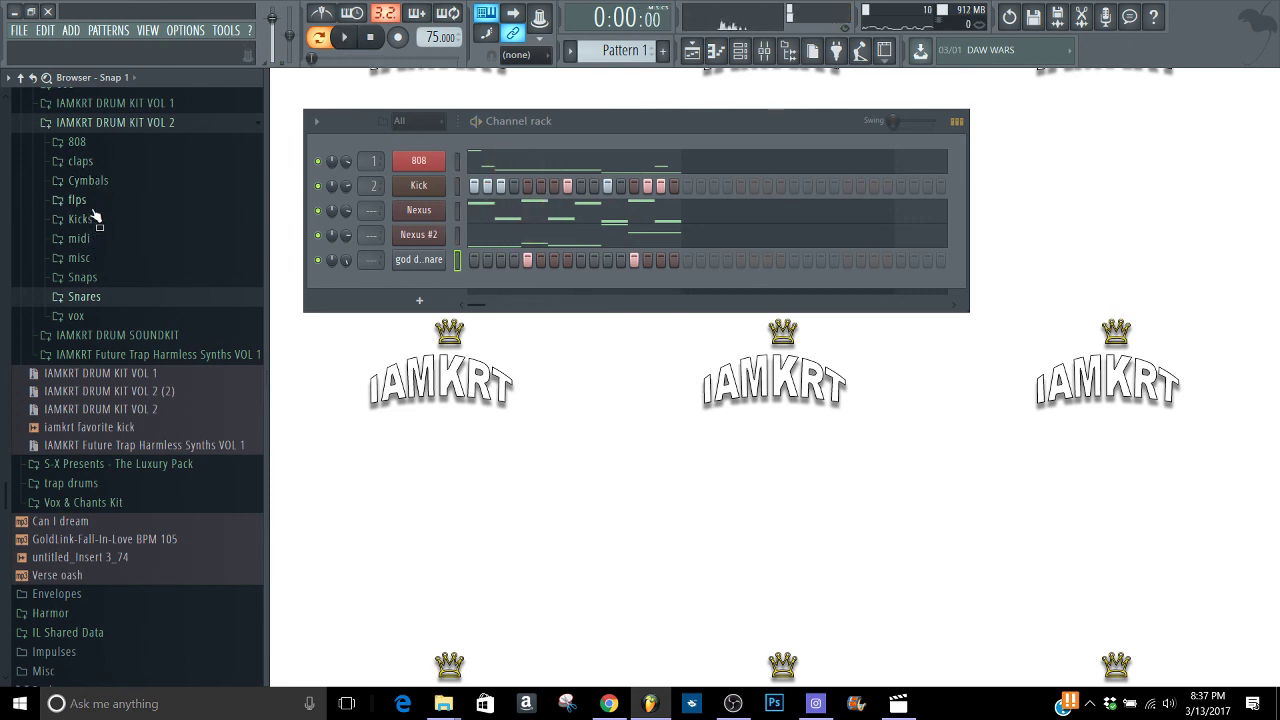
click(97, 180)
- Audition cymbal samples from cuban cars hi hat through east coast thug, god dojo and i got a new pc to rari hi hat
click(110, 159)
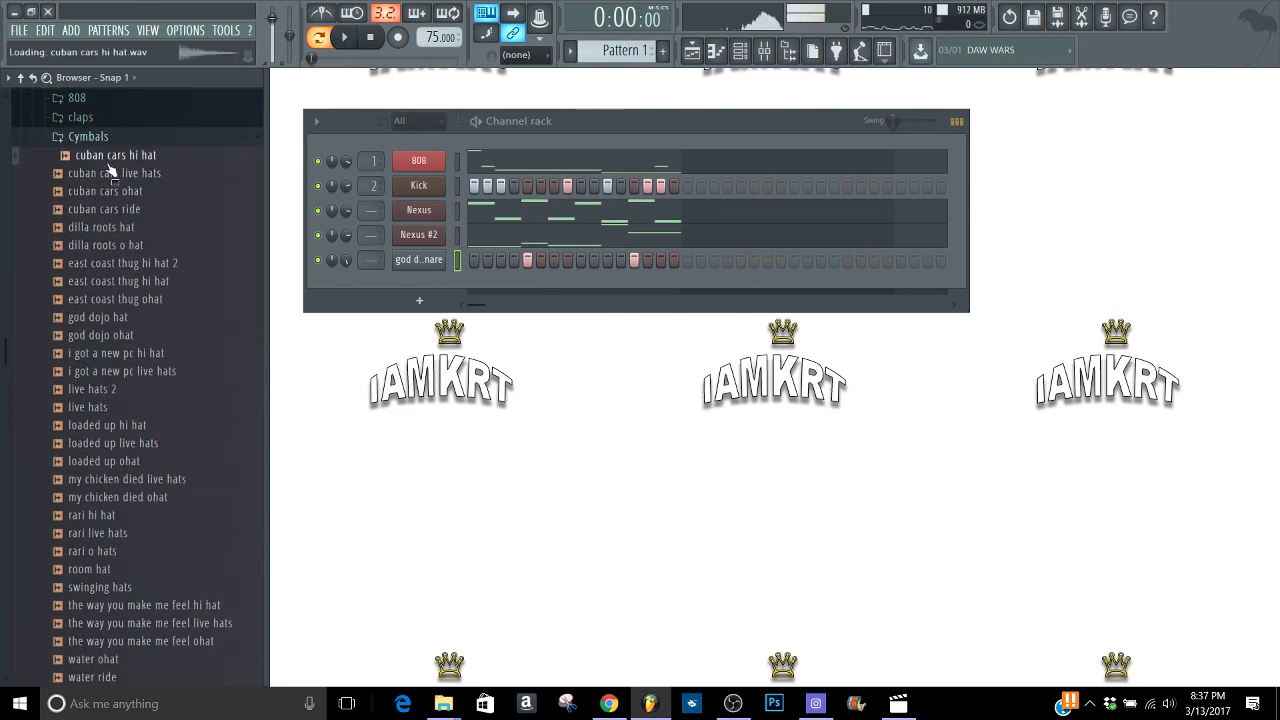
click(97, 173)
click(106, 190)
click(118, 282)
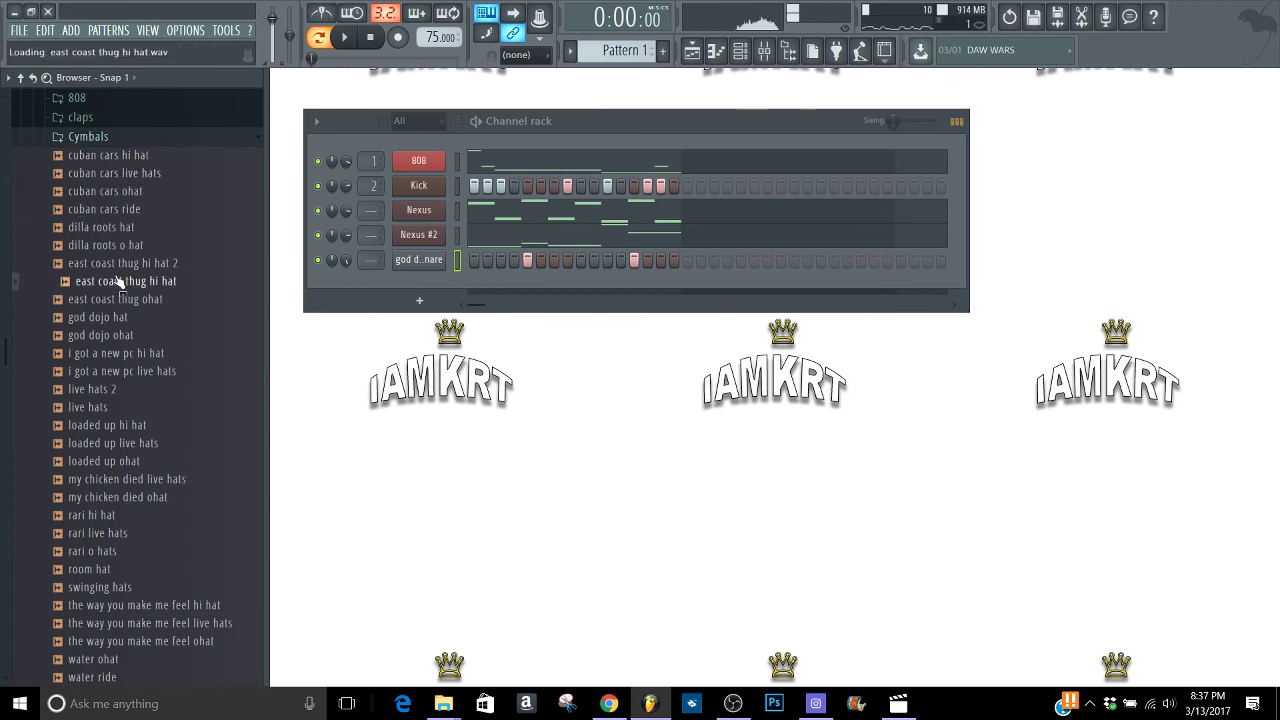
click(105, 300)
click(120, 357)
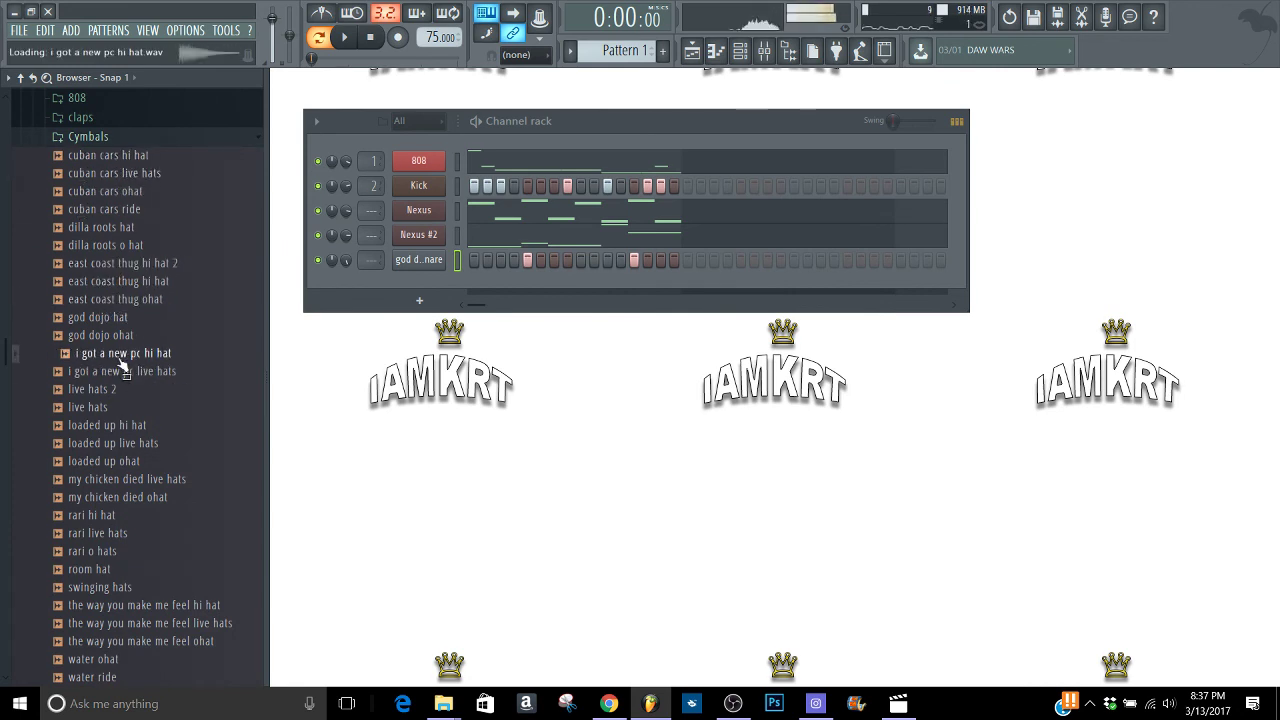
click(114, 335)
click(121, 515)
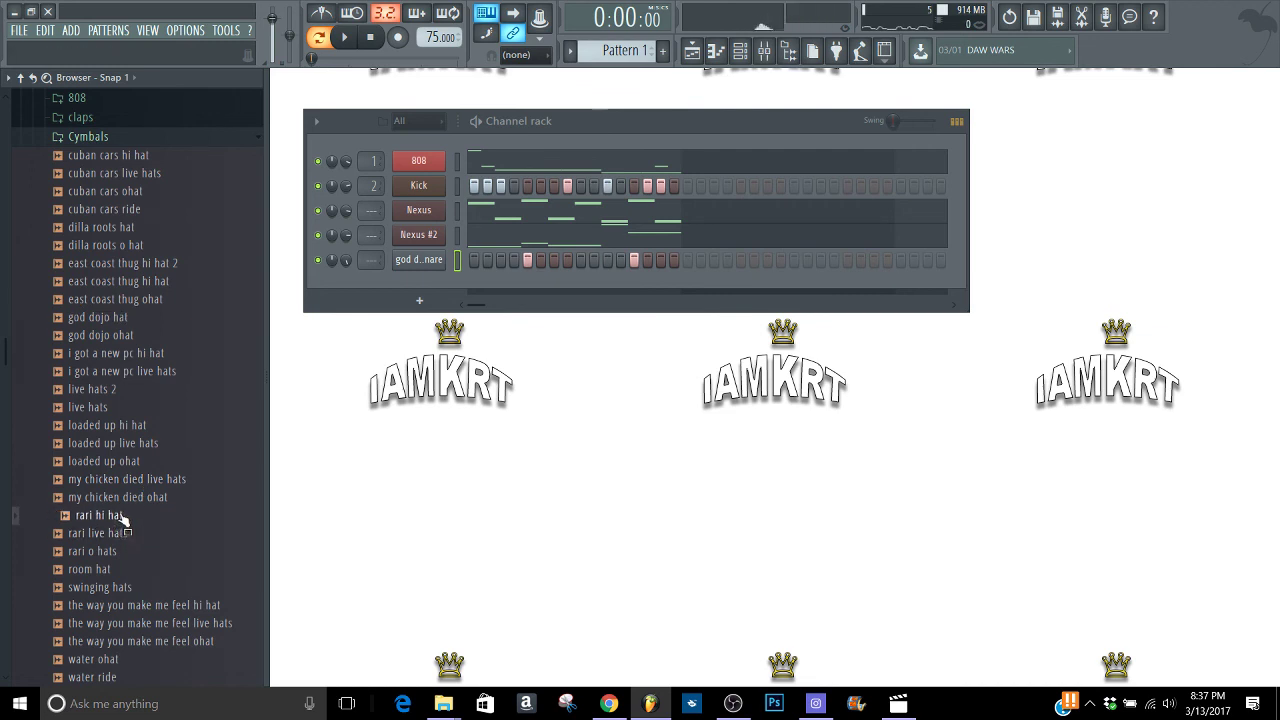
- Add rari hi hat as a new channel below the snare, fill its first 16 steps and start playback
drag(121, 517, 418, 286)
right_click(420, 285)
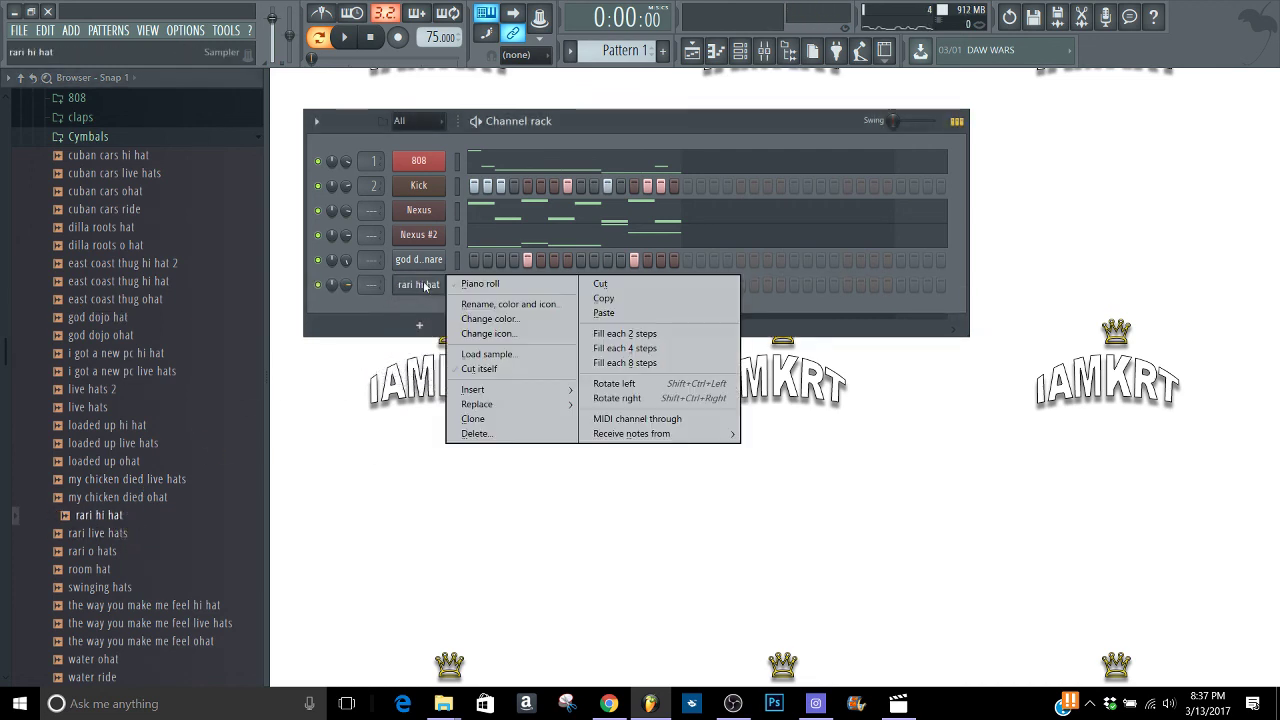
click(419, 287)
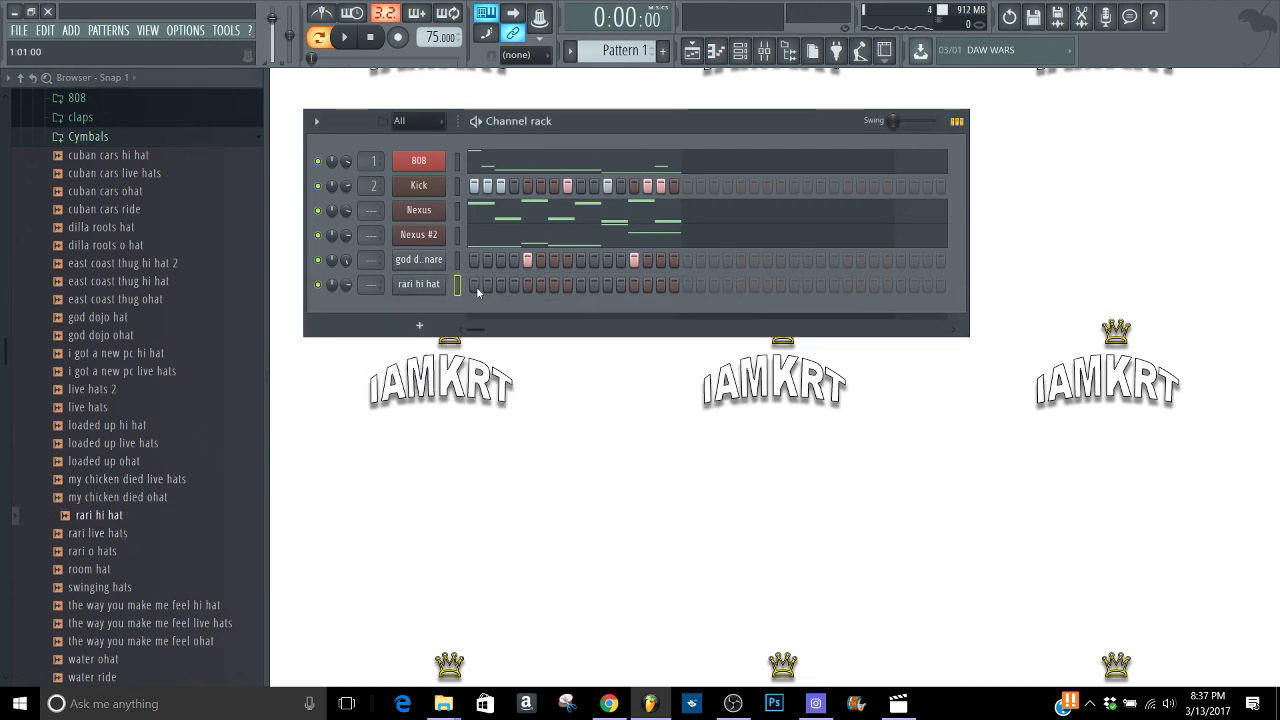
drag(476, 286, 668, 302)
key(space)
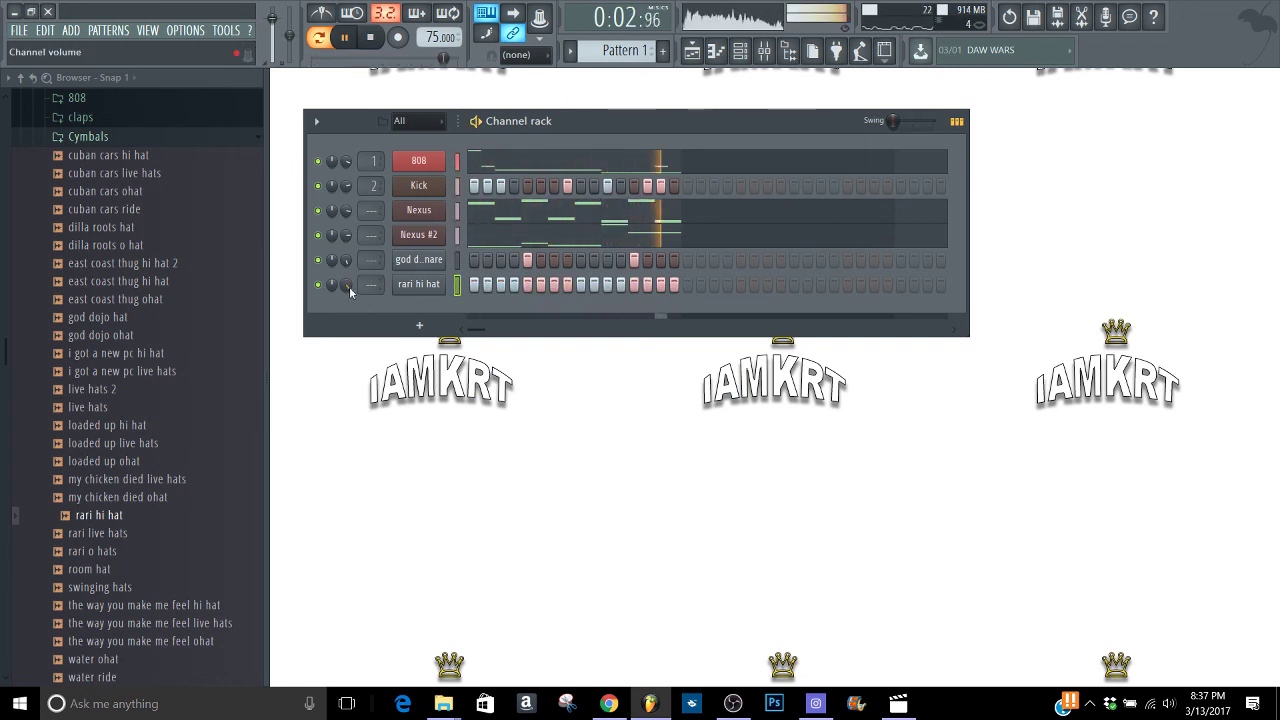
- Audition rari o hats, rari live hats, loaded up live hats and swinging hats, stopping the pattern playback along the way
scroll(120, 450, down, 2)
click(129, 476)
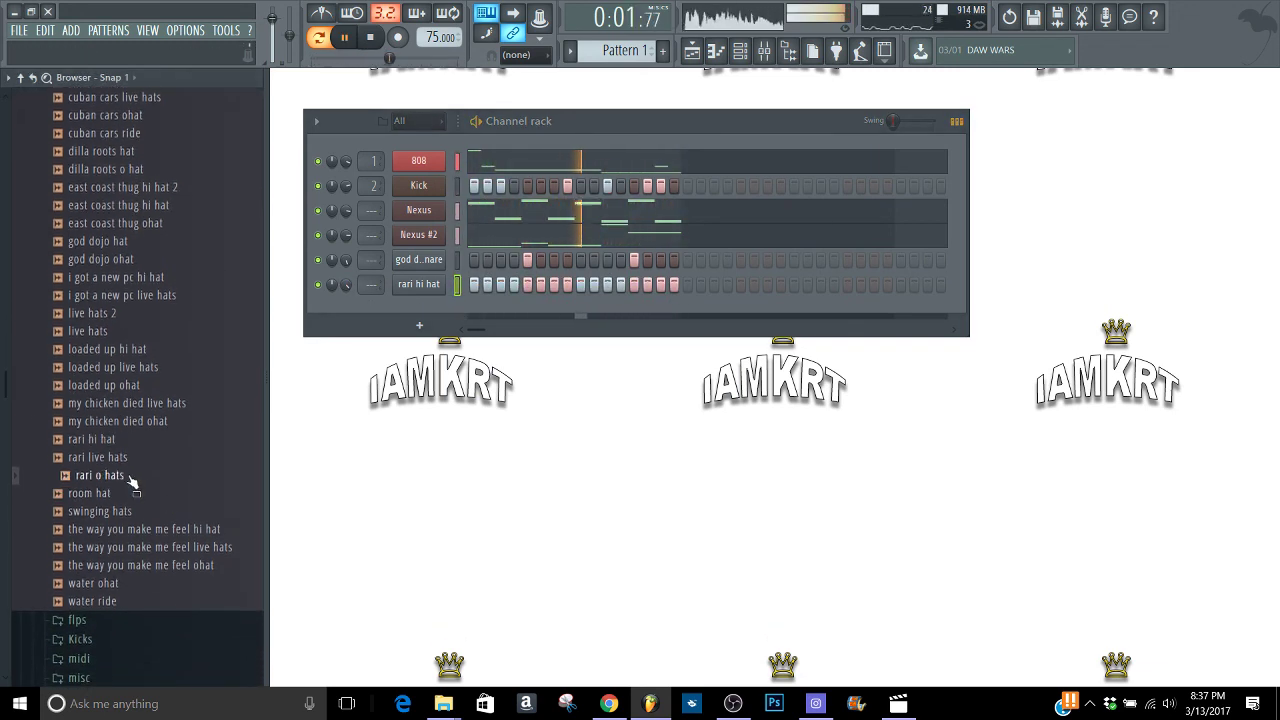
click(129, 458)
click(130, 514)
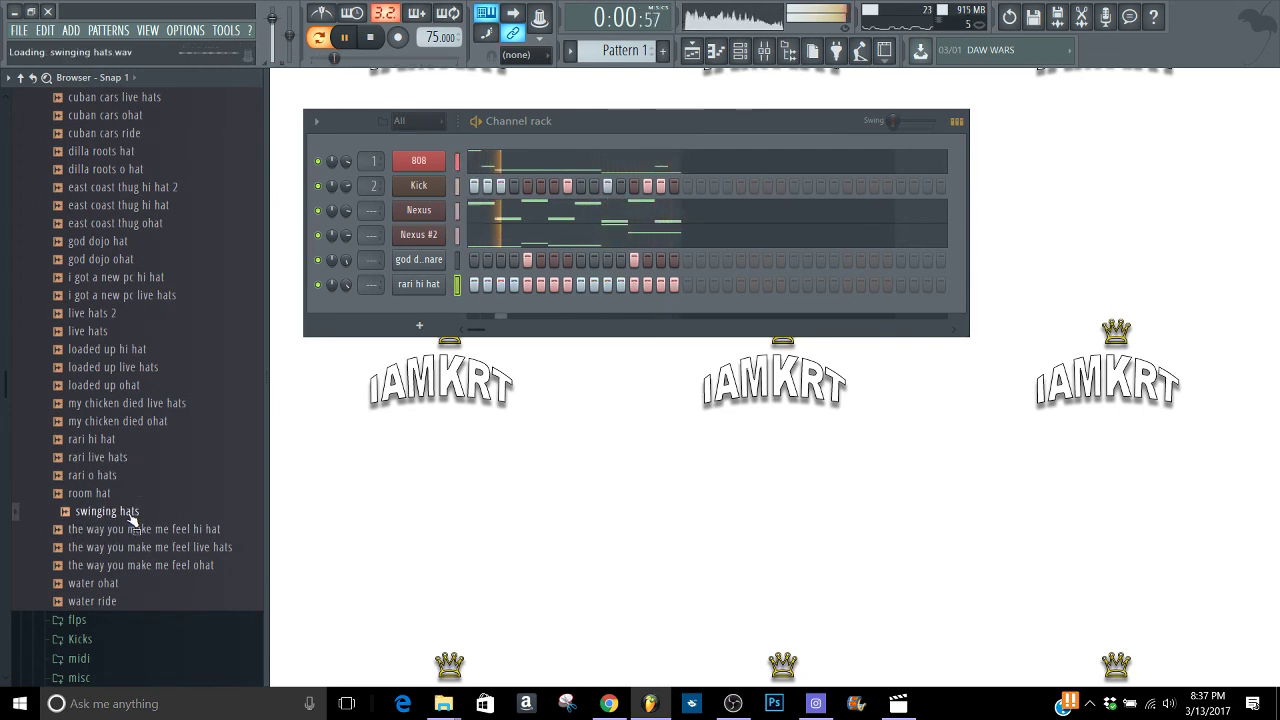
key(space)
click(139, 458)
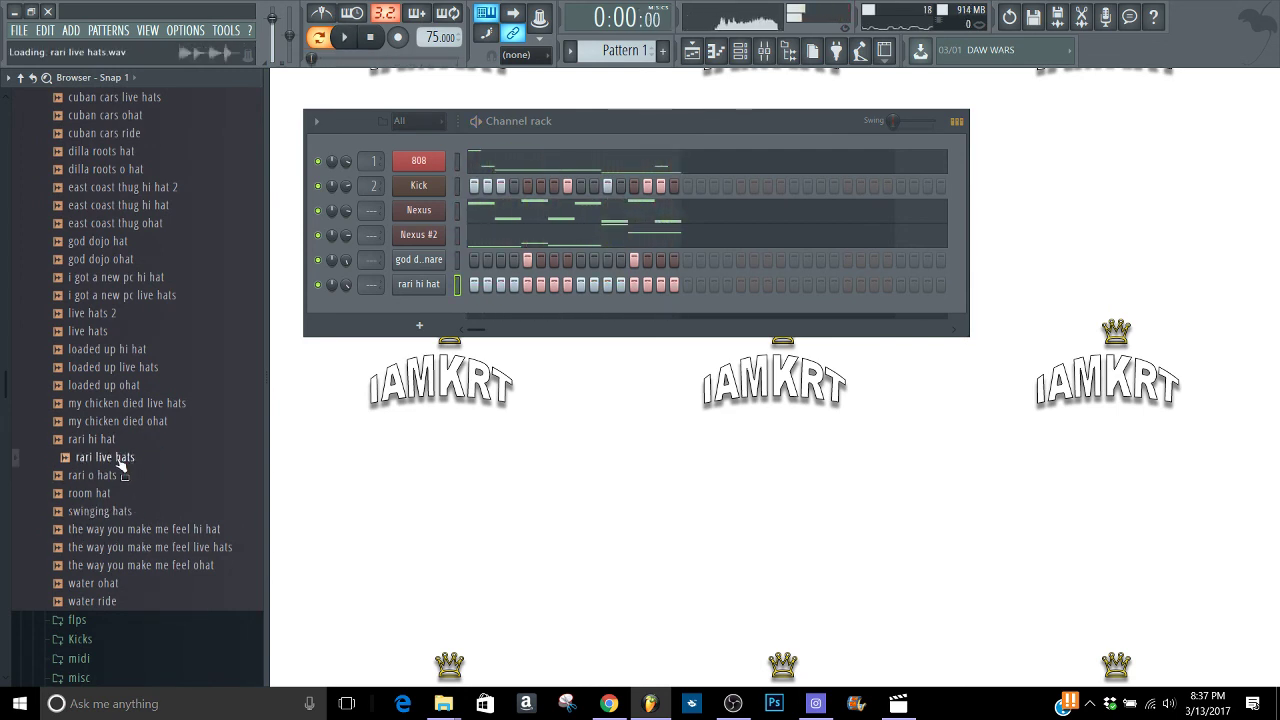
click(120, 368)
click(110, 509)
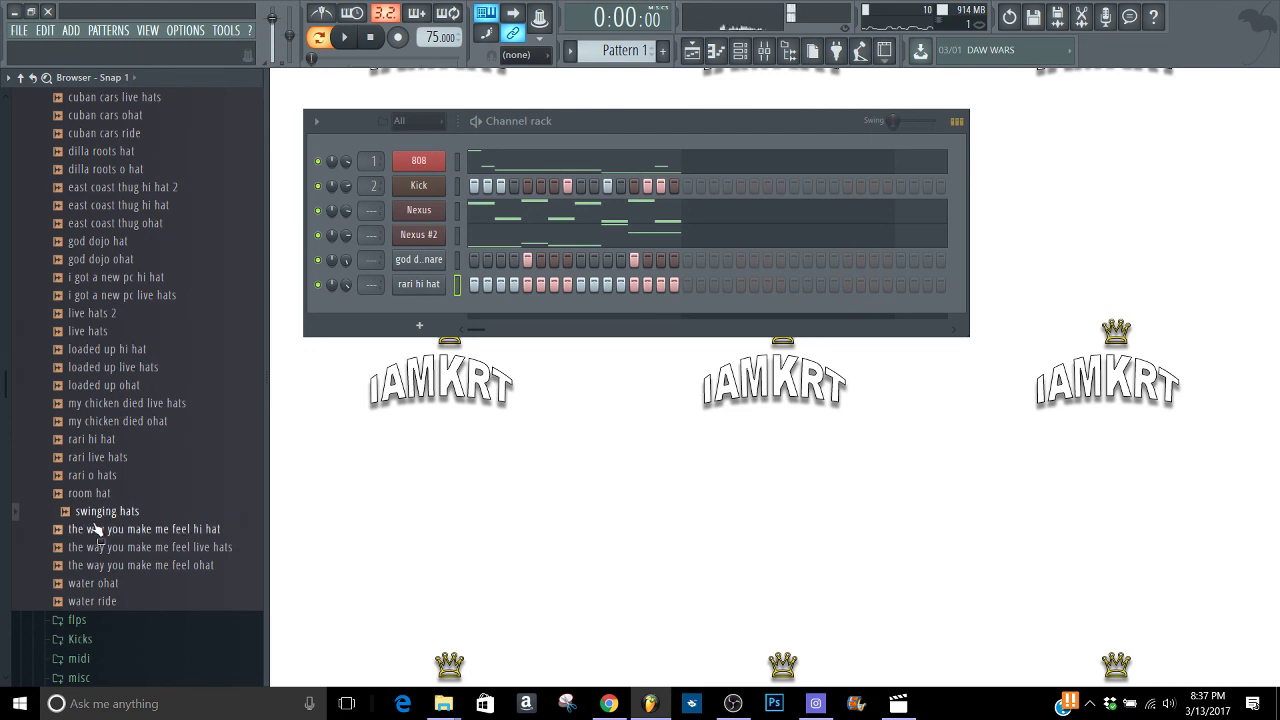
- Play the pattern while comparing it with the rari hi hat channel muted and unmuted, and stop playback
click(318, 285)
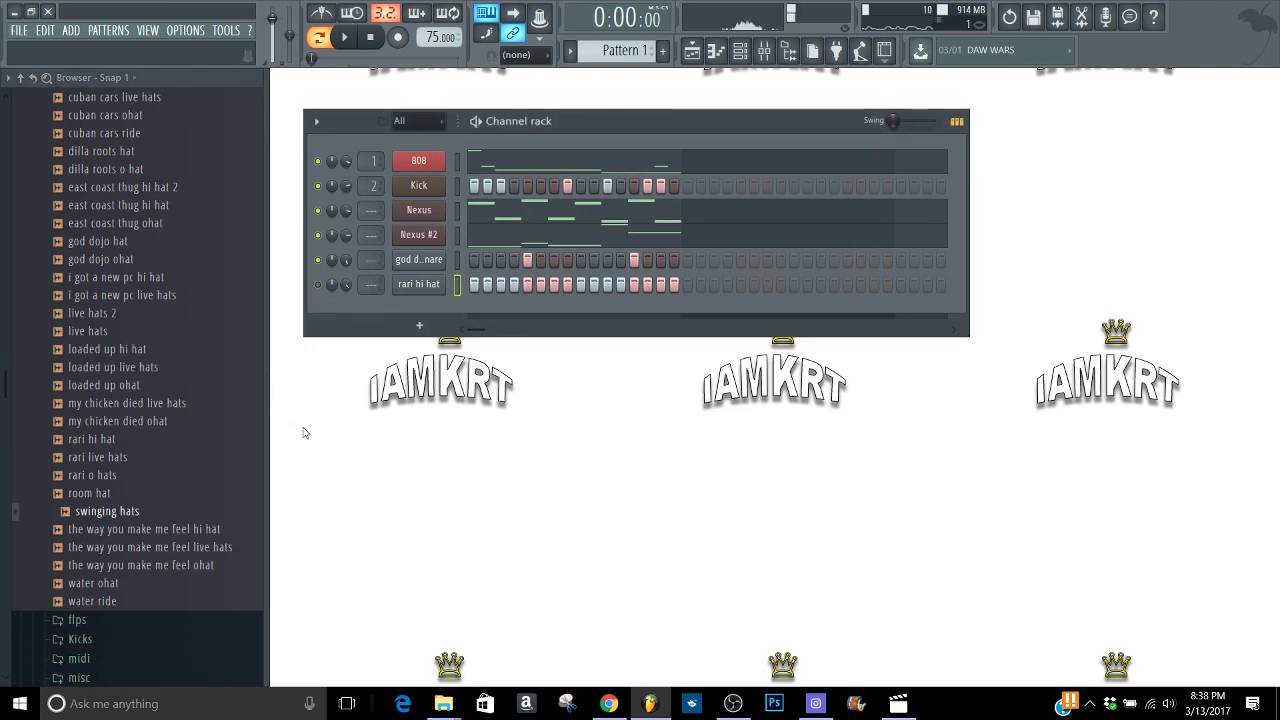
key(space)
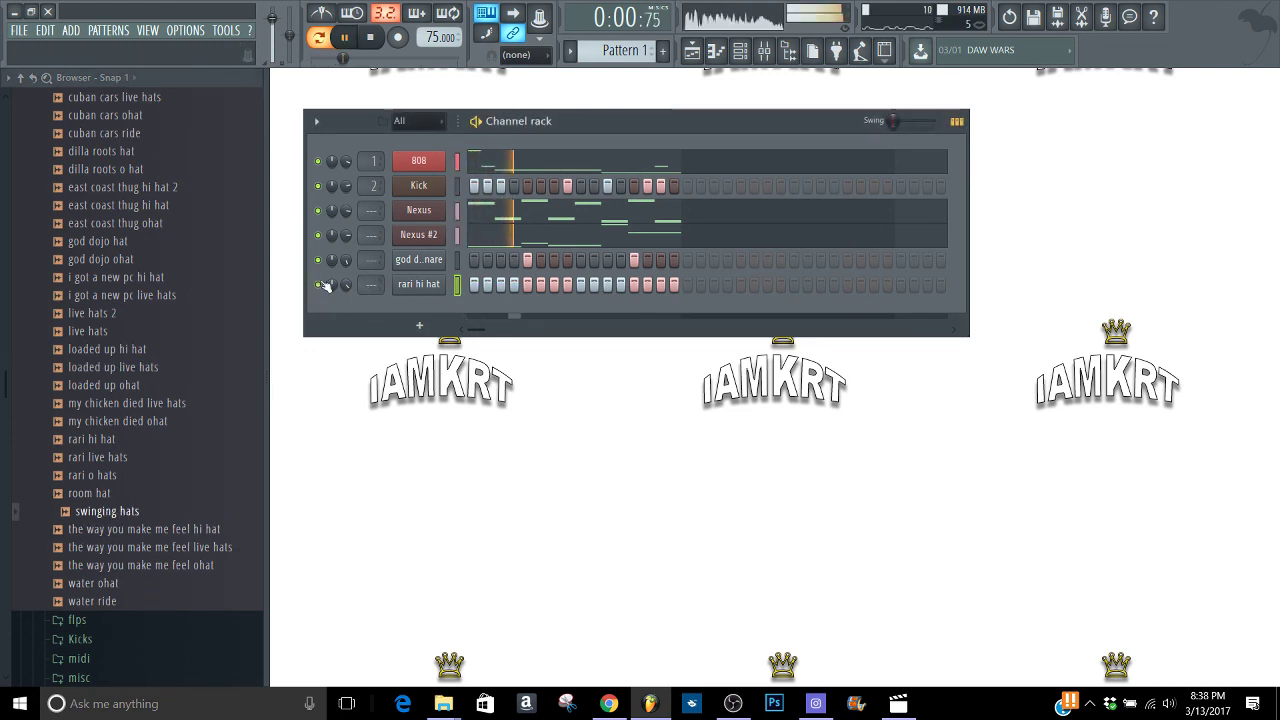
key(space)
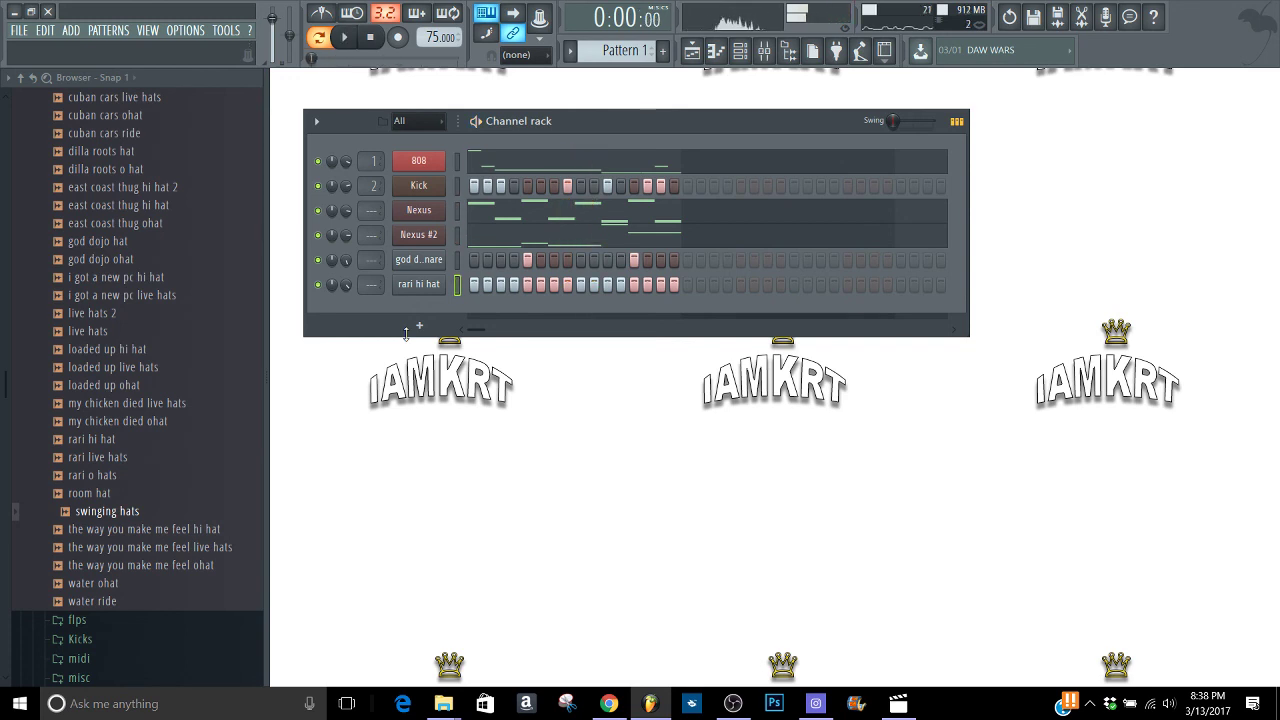
- Create two new empty patterns, naming the first "thats all folks" and the second "lol"
click(663, 50)
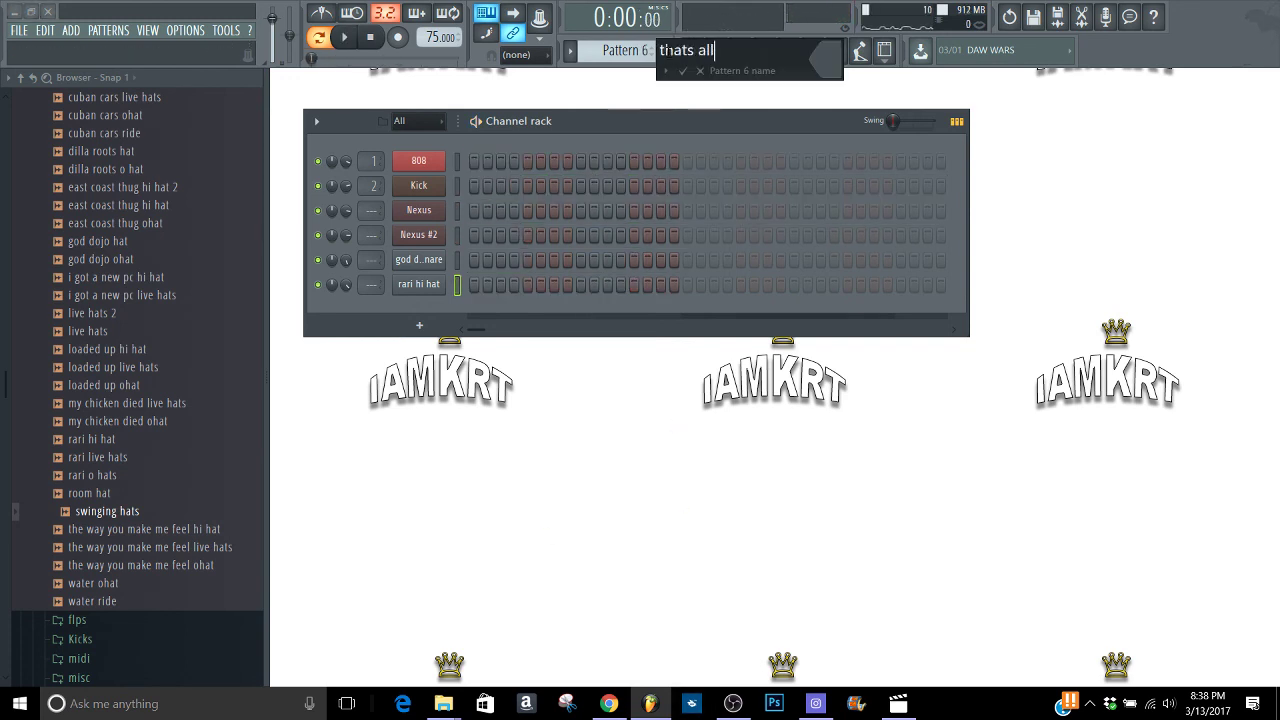
text(thats all folks)
key(Return)
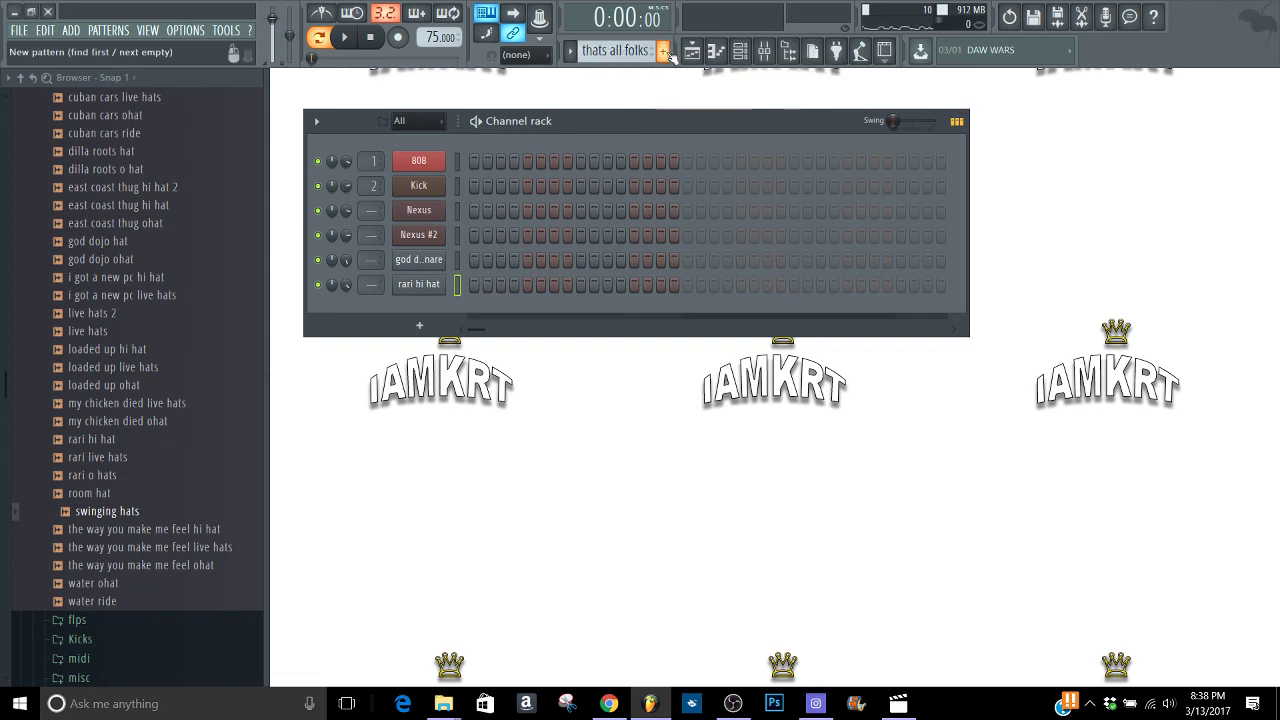
click(663, 50)
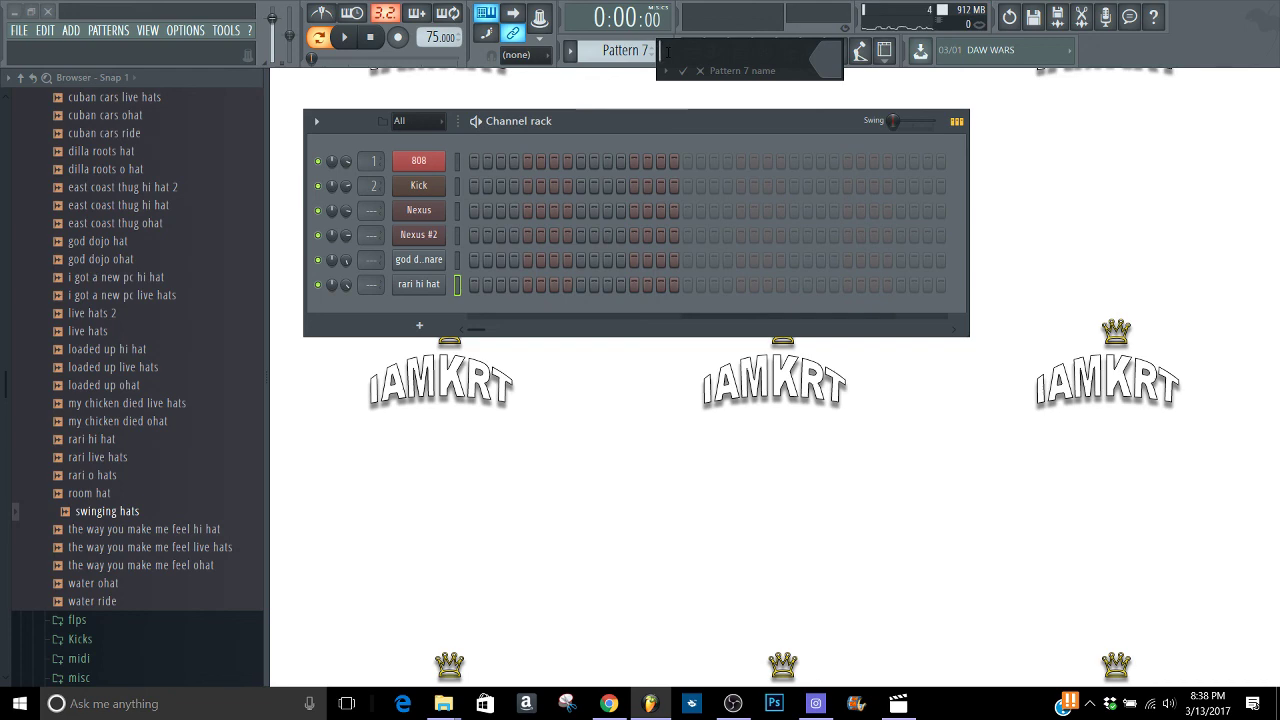
text(lol)
key(Return)
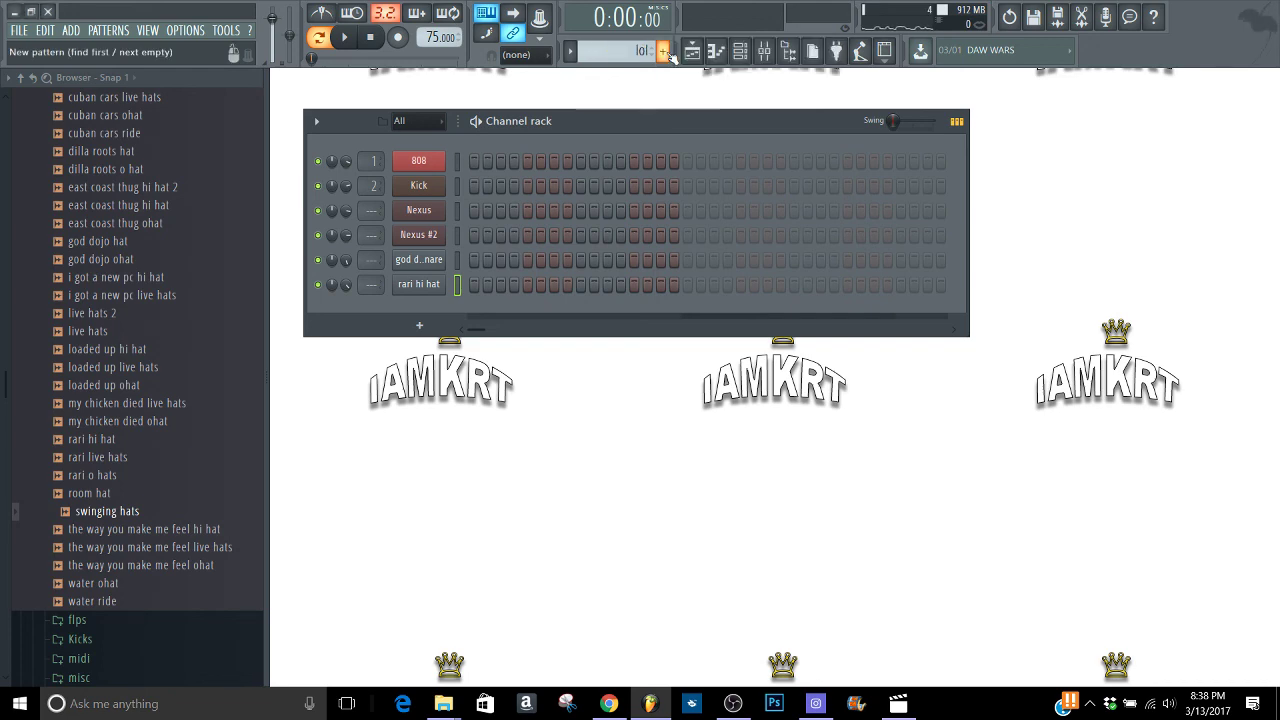
- Switch to the OBS window
click(733, 703)
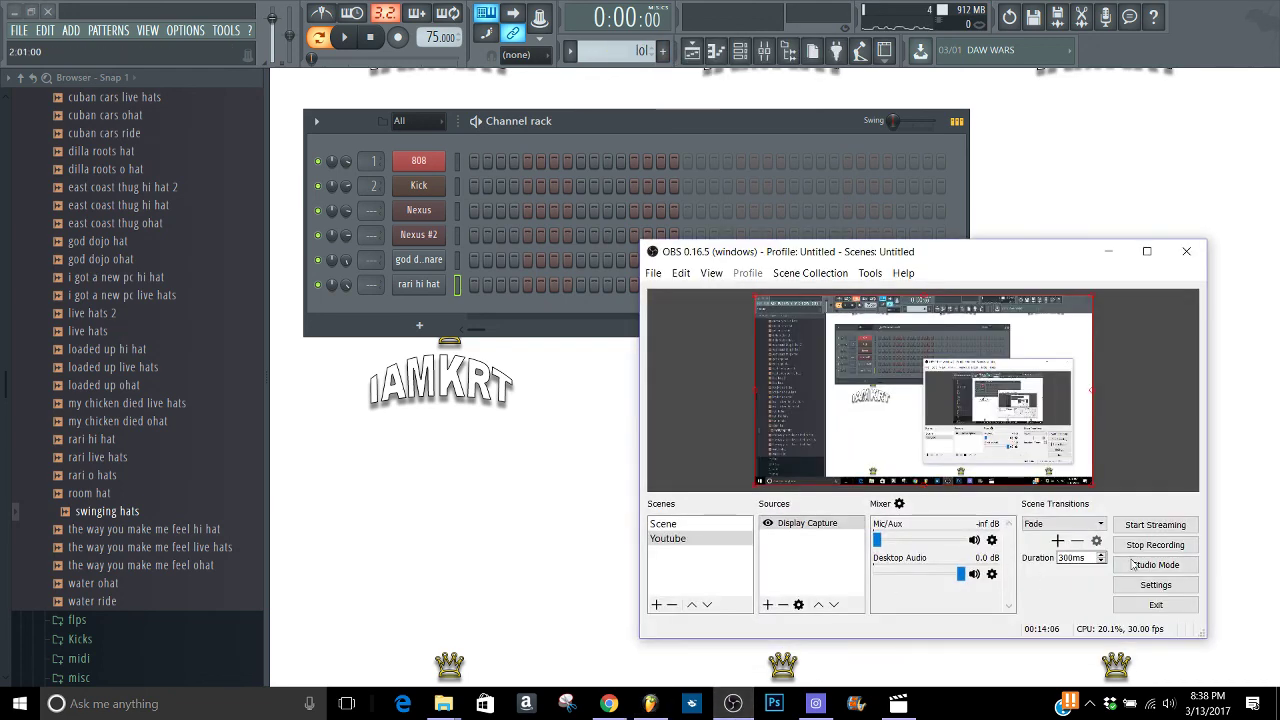